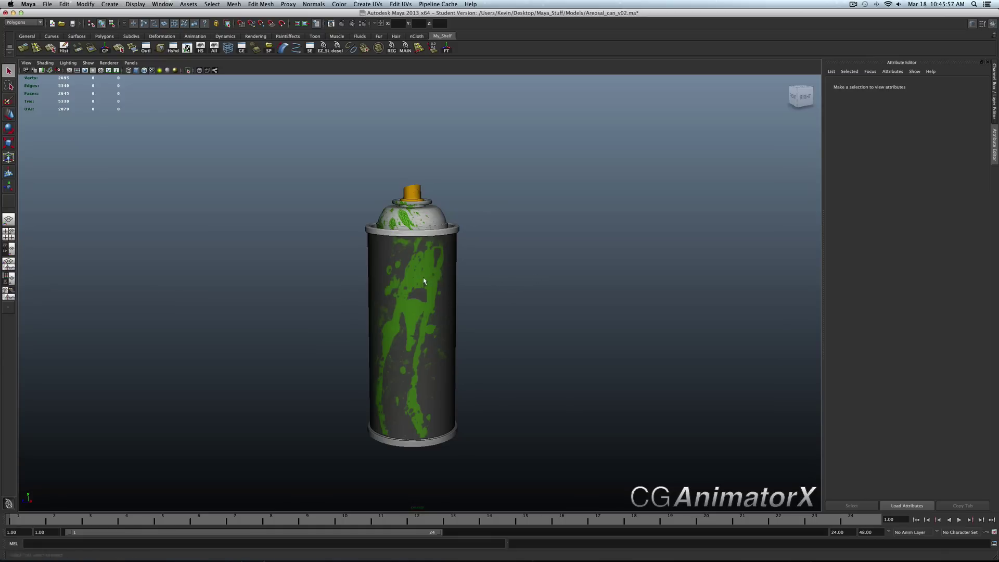
# Examine the finished paint-splattered aerosol can from several angles and distances.
pyautogui.moveTo(429, 281)
pyautogui.keyDown('alt'); pyautogui.mouseDown()
pyautogui.moveTo(526, 279)
pyautogui.moveTo(507, 292)
pyautogui.moveTo(411, 259)
pyautogui.moveTo(457, 279)
pyautogui.moveTo(408, 286)
pyautogui.moveTo(406, 267)
pyautogui.moveTo(439, 258)
pyautogui.mouseUp(); pyautogui.keyUp('alt')
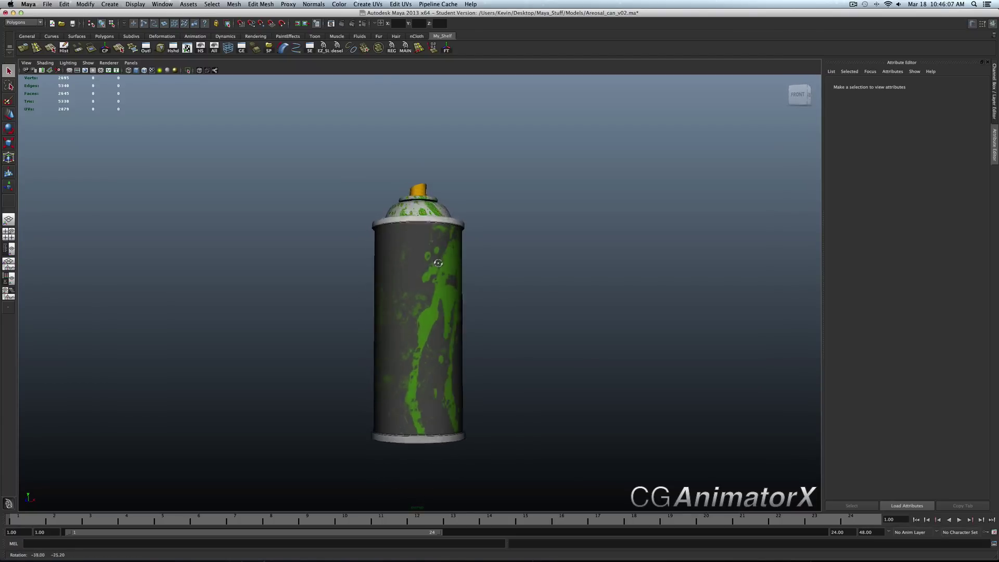
pyautogui.keyDown('alt'); pyautogui.moveTo(378, 274); pyautogui.dragTo(416, 257); pyautogui.keyUp('alt')
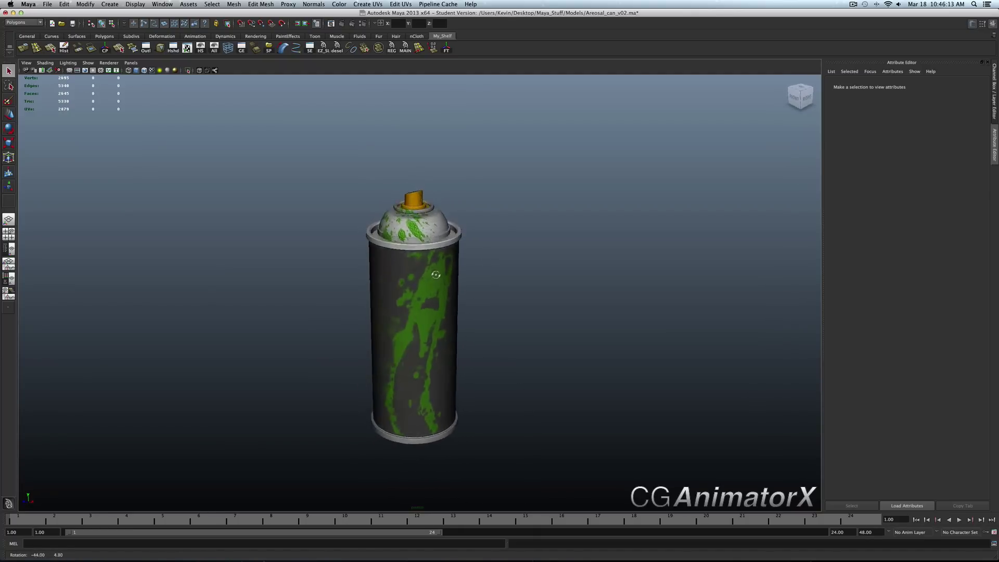
pyautogui.scroll(5, 407, 296)
pyautogui.moveTo(420, 295)
pyautogui.keyDown('alt'); pyautogui.mouseDown()
pyautogui.moveTo(407, 296)
pyautogui.moveTo(446, 255)
pyautogui.mouseUp(); pyautogui.keyUp('alt')
pyautogui.scroll(-4, 407, 295)
pyautogui.scroll(10, 419, 308)
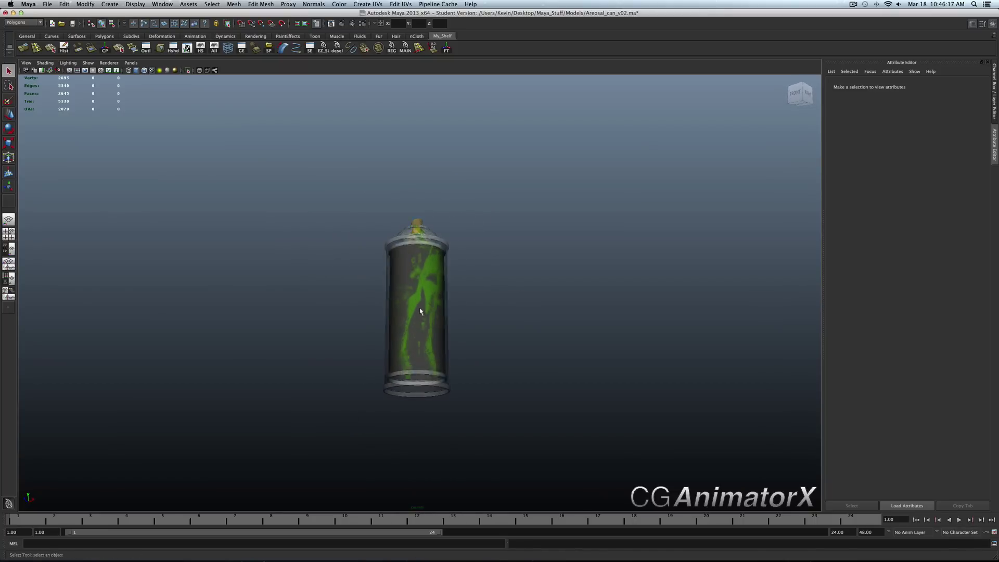
pyautogui.moveTo(420, 308)
pyautogui.keyDown('alt'); pyautogui.mouseDown()
pyautogui.moveTo(453, 271)
pyautogui.moveTo(490, 297)
pyautogui.moveTo(376, 329)
pyautogui.mouseUp(); pyautogui.keyUp('alt')
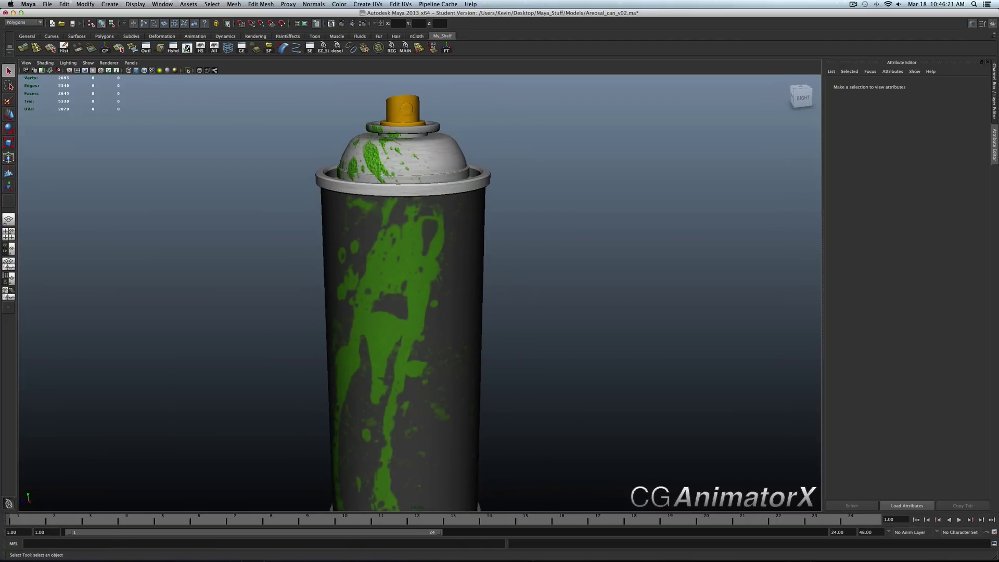
pyautogui.scroll(-6, 415, 241)
pyautogui.scroll(3, 442, 247)
pyautogui.moveTo(453, 250)
pyautogui.keyDown('alt'); pyautogui.mouseDown()
pyautogui.moveTo(486, 212)
pyautogui.moveTo(441, 175)
pyautogui.mouseUp(); pyautogui.keyUp('alt')
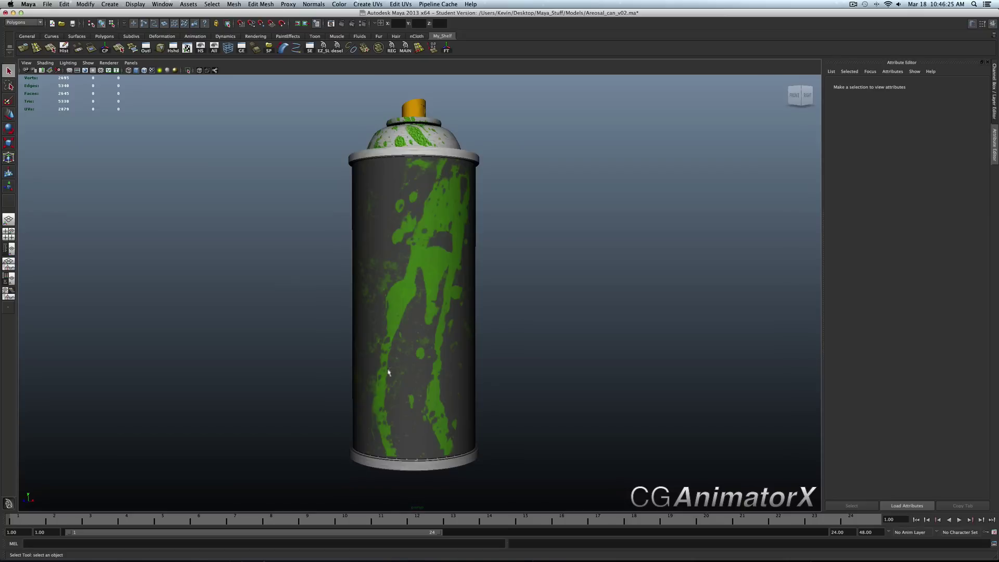
pyautogui.scroll(-5, 388, 372)
pyautogui.keyDown('alt'); pyautogui.moveTo(390, 364); pyautogui.dragTo(366, 360); pyautogui.keyUp('alt')
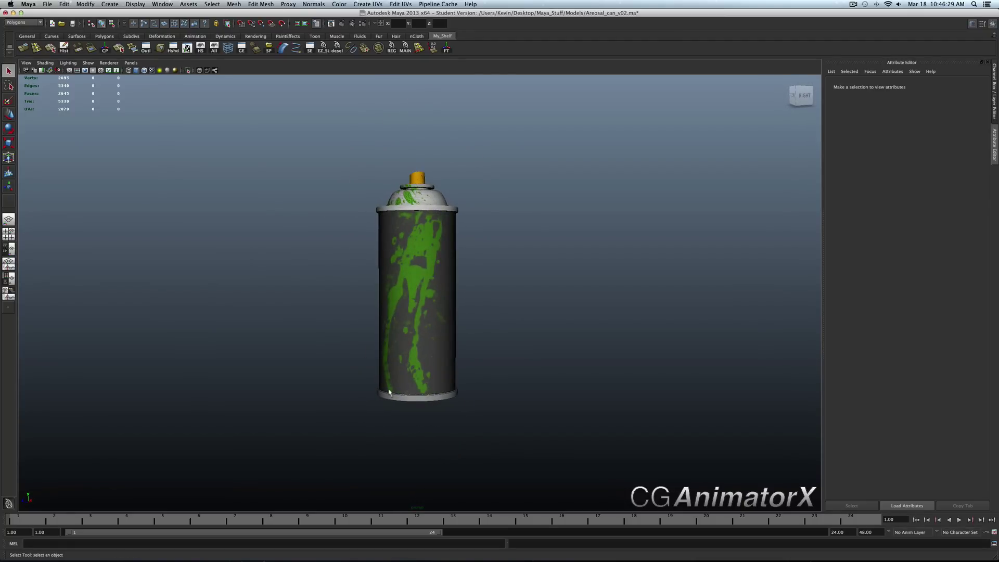
pyautogui.keyDown('alt'); pyautogui.moveTo(419, 217); pyautogui.dragTo(448, 215); pyautogui.keyUp('alt')
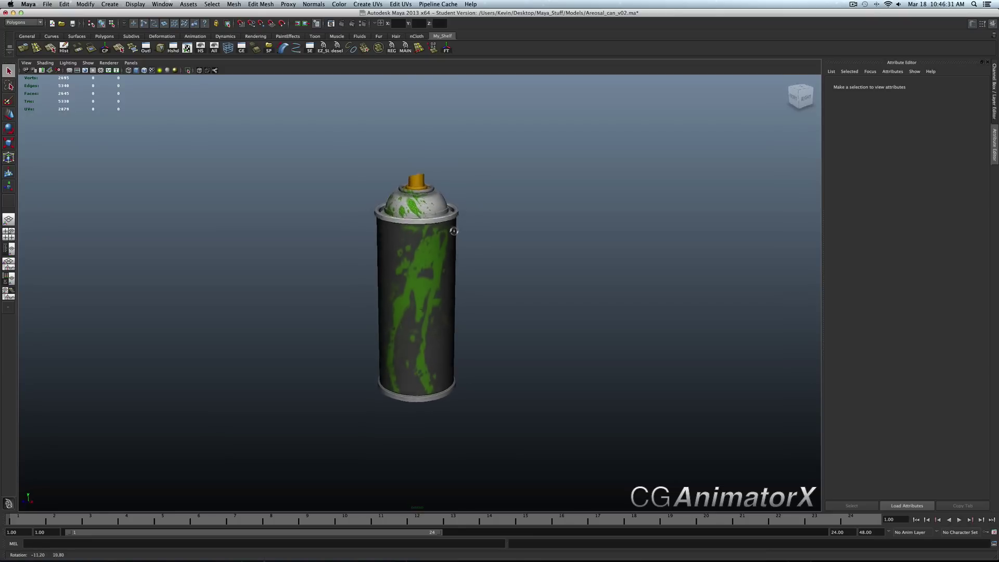
pyautogui.keyDown('alt'); pyautogui.moveTo(446, 212); pyautogui.dragTo(443, 193, button='middle'); pyautogui.keyUp('alt')
pyautogui.keyDown('alt'); pyautogui.moveTo(393, 407); pyautogui.dragTo(393, 377, button='middle'); pyautogui.keyUp('alt')
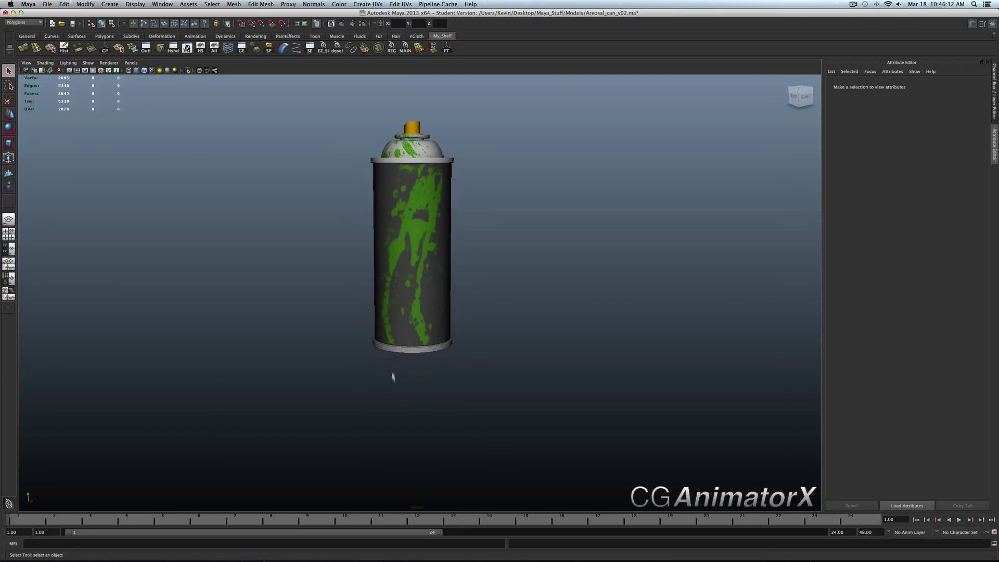
pyautogui.click(426, 351)
pyautogui.click(474, 331)
pyautogui.scroll(3, 474, 327)
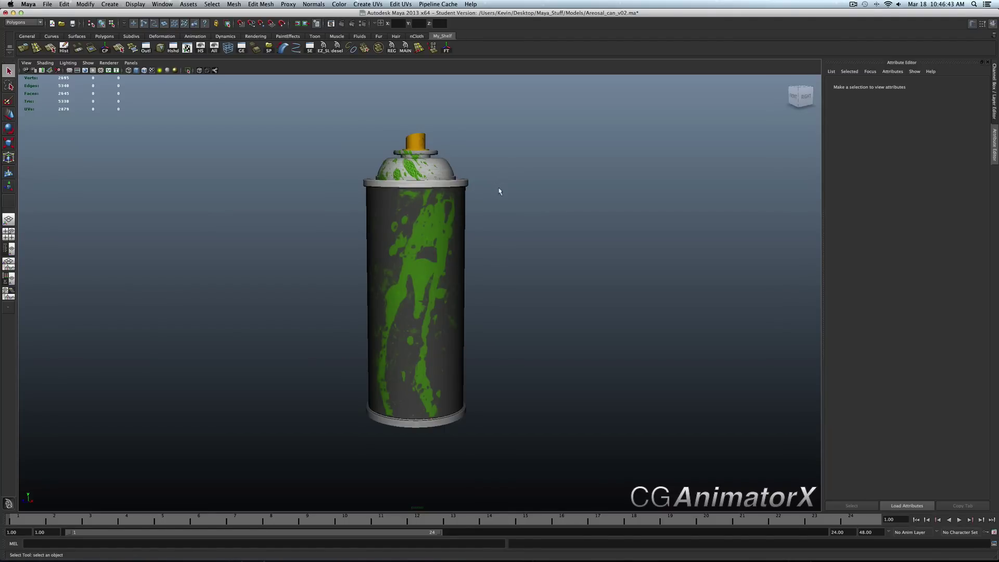
pyautogui.moveTo(498, 189)
pyautogui.keyDown('alt'); pyautogui.mouseDown()
pyautogui.moveTo(469, 188)
pyautogui.moveTo(493, 198)
pyautogui.moveTo(504, 221)
pyautogui.moveTo(499, 185)
pyautogui.moveTo(538, 187)
pyautogui.moveTo(483, 193)
pyautogui.moveTo(509, 188)
pyautogui.mouseUp(); pyautogui.keyUp('alt')
pyautogui.scroll(-4, 416, 211)
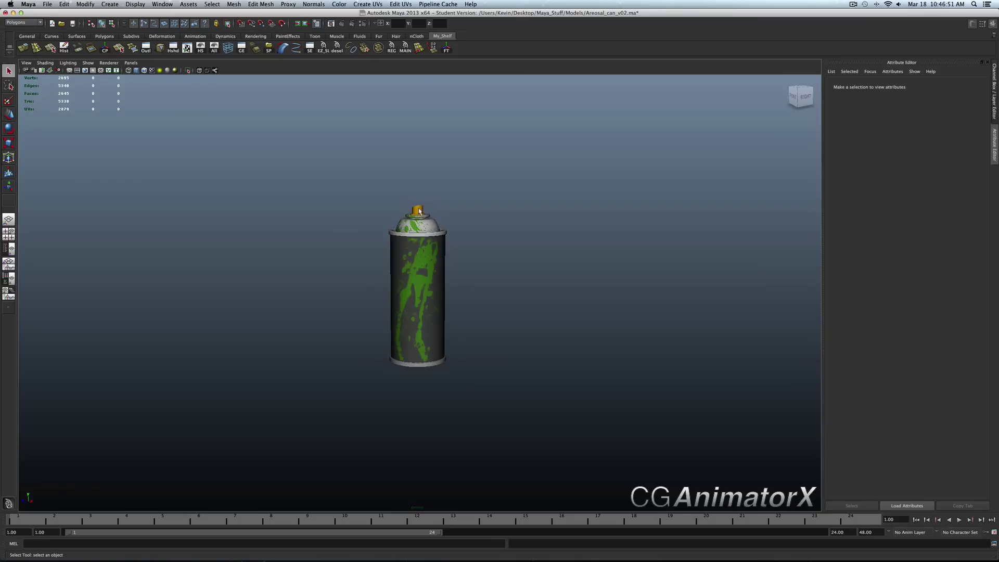
pyautogui.click(47, 4)
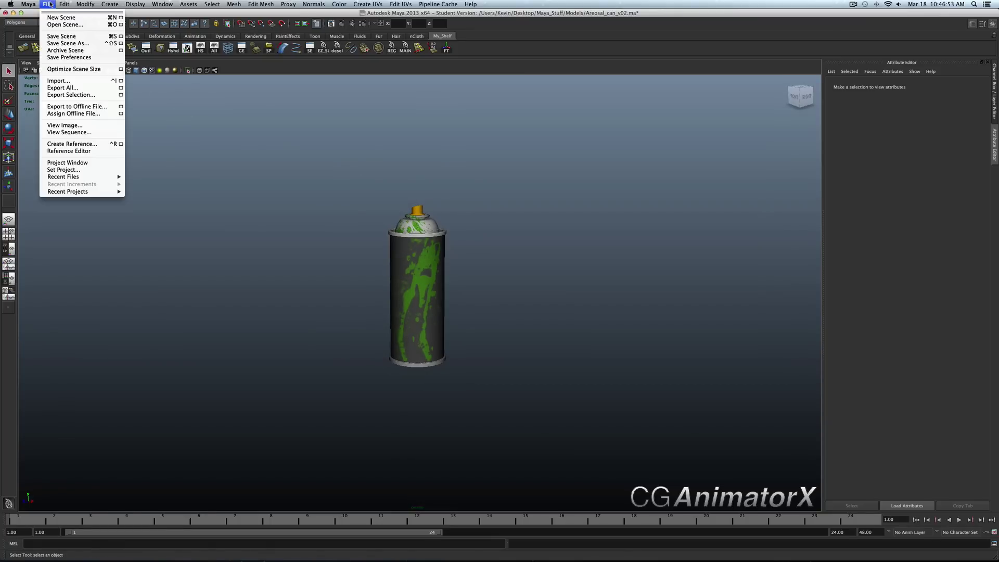
pyautogui.press('Escape')
pyautogui.click(52, 24)
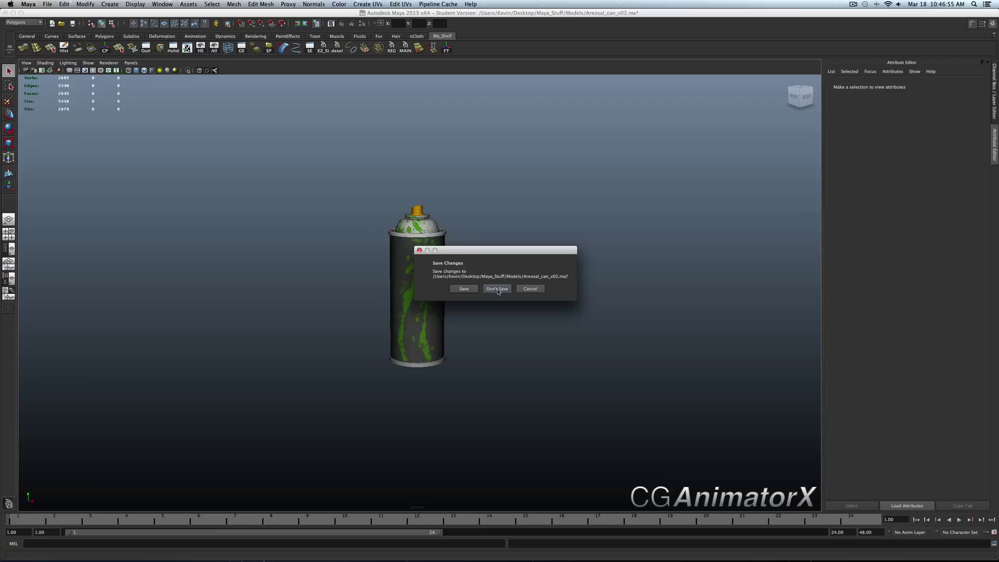
pyautogui.click(527, 290)
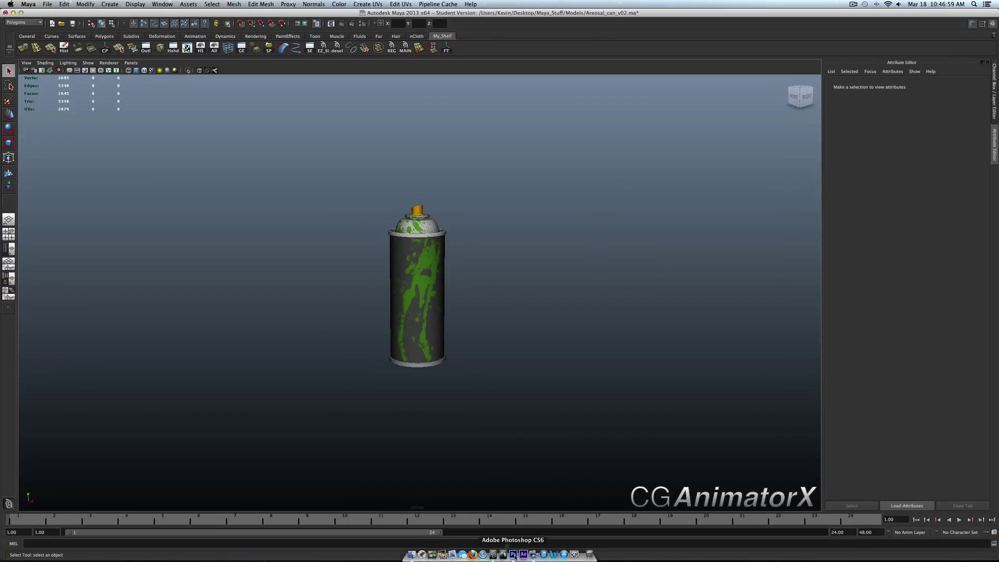
# Switch to Photoshop and quit it without saving the changes to can_UVS.jpg.
pyautogui.click(513, 554)
pyautogui.press('super+q')
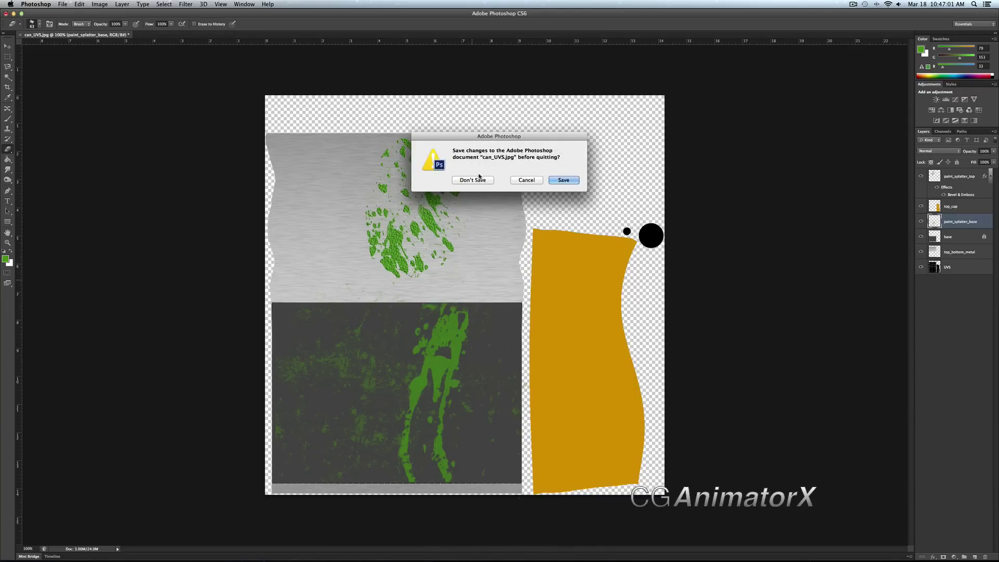
pyautogui.click(479, 178)
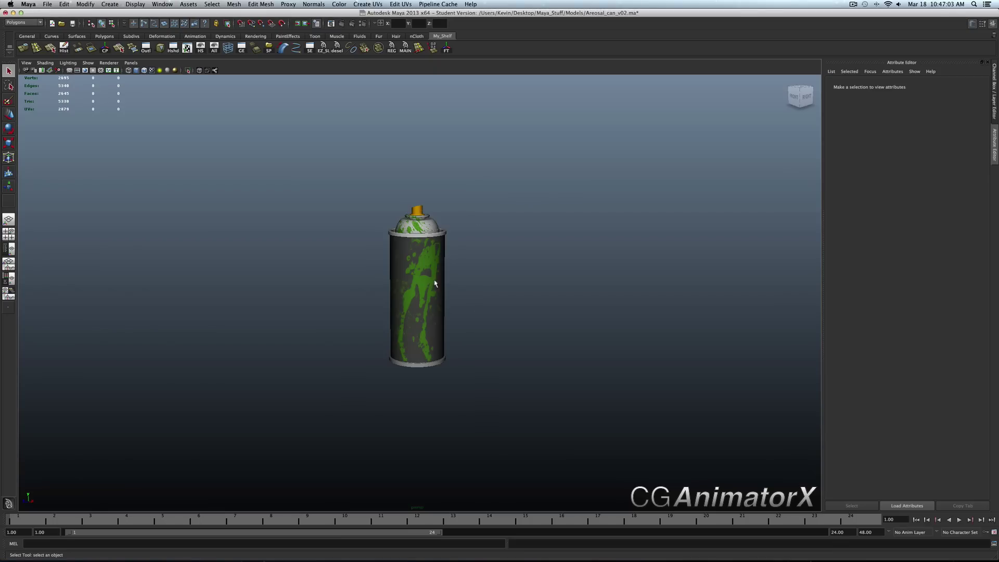
# Start a new scene without saving the changes and reopen the recent scene Areosal_can_v02.ma.
pyautogui.click(435, 284)
pyautogui.click(52, 4)
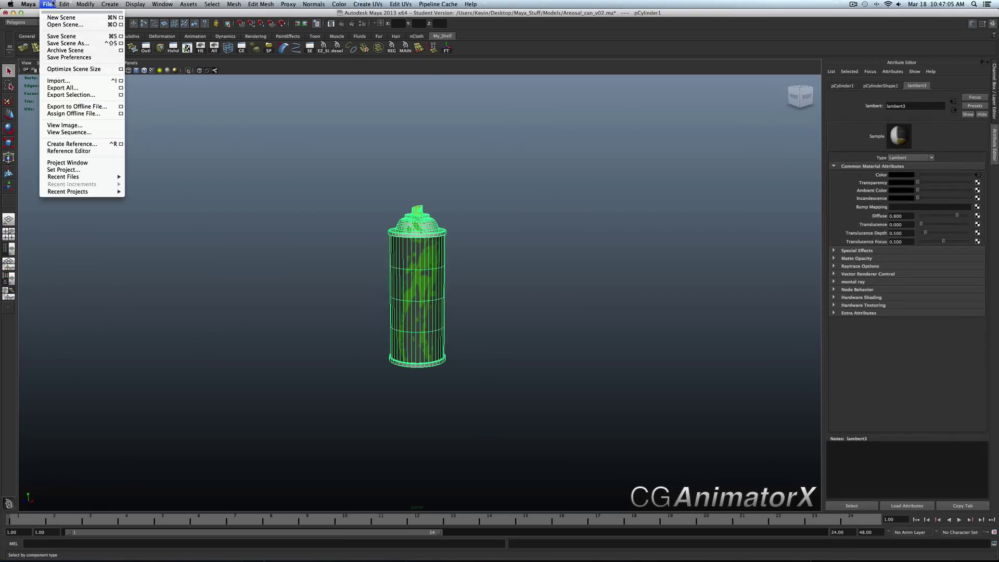
pyautogui.click(55, 18)
pyautogui.click(485, 289)
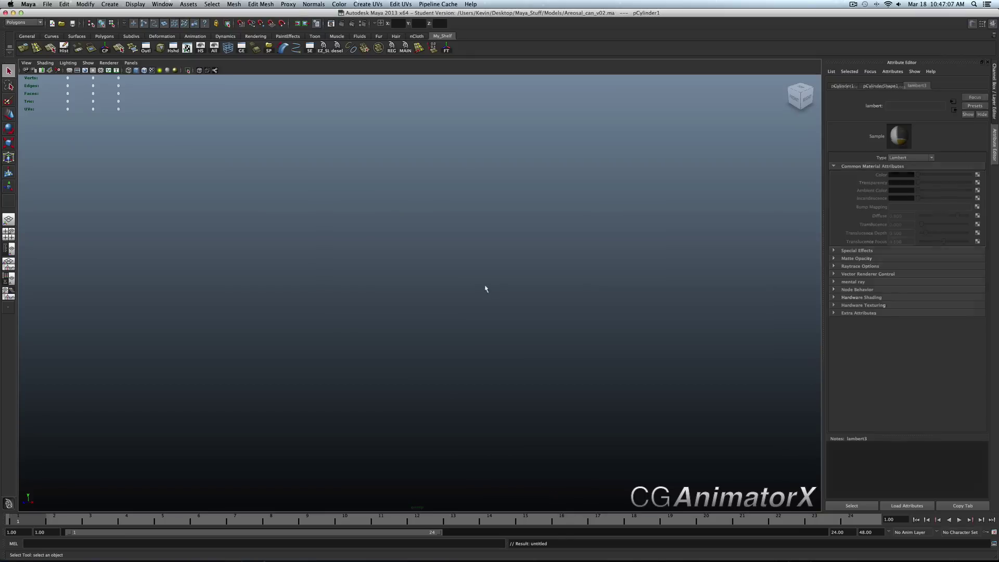
pyautogui.click(48, 4)
pyautogui.moveTo(83, 176)
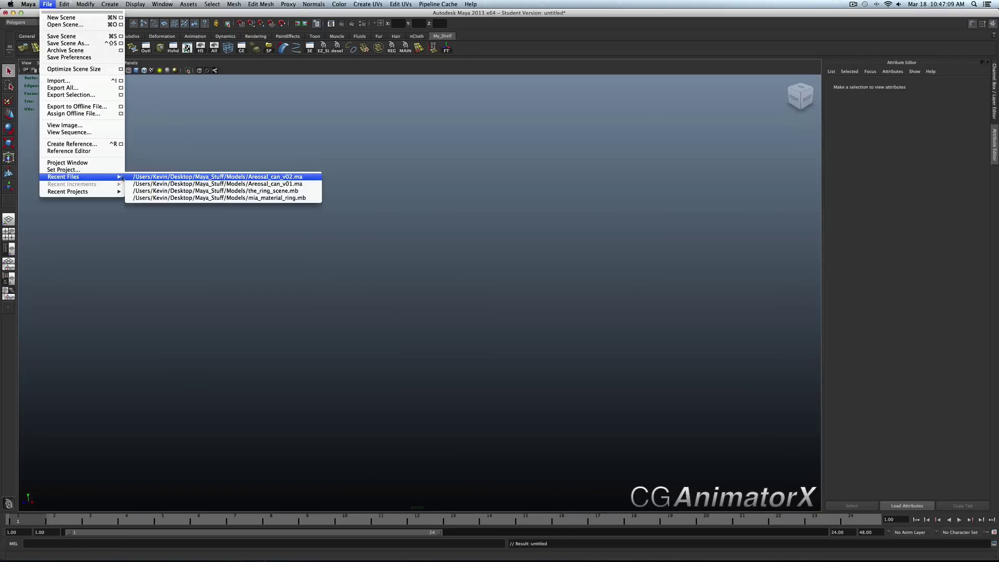
pyautogui.click(176, 177)
pyautogui.click(497, 286)
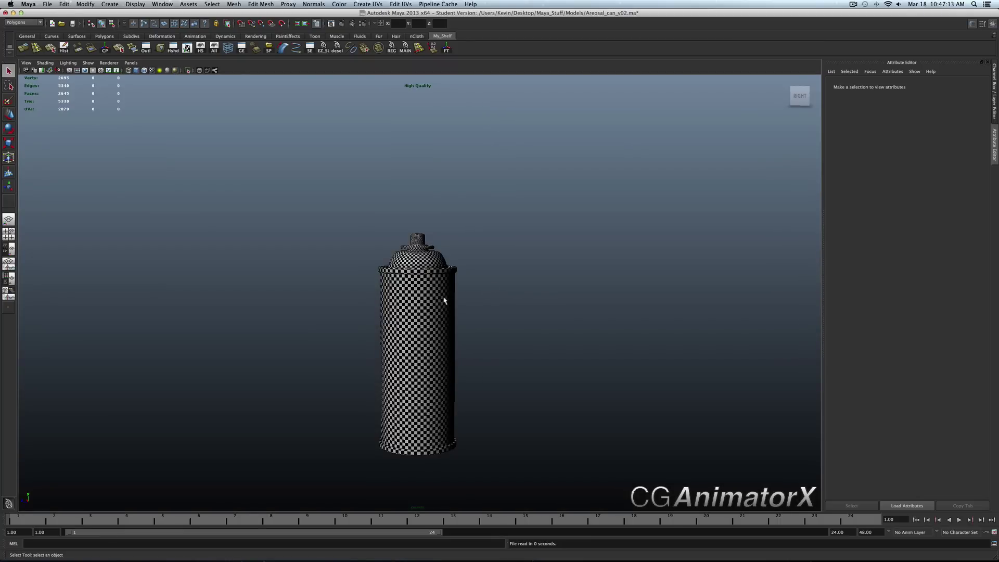
# Display the can in plain shaded mode without textures and switch the viewport to Default Quality Rendering.
pyautogui.press('5')
pyautogui.moveTo(461, 292)
pyautogui.keyDown('alt'); pyautogui.mouseDown()
pyautogui.moveTo(470, 301)
pyautogui.moveTo(458, 294)
pyautogui.moveTo(484, 270)
pyautogui.moveTo(470, 264)
pyautogui.mouseUp(); pyautogui.keyUp('alt')
pyautogui.click(109, 63)
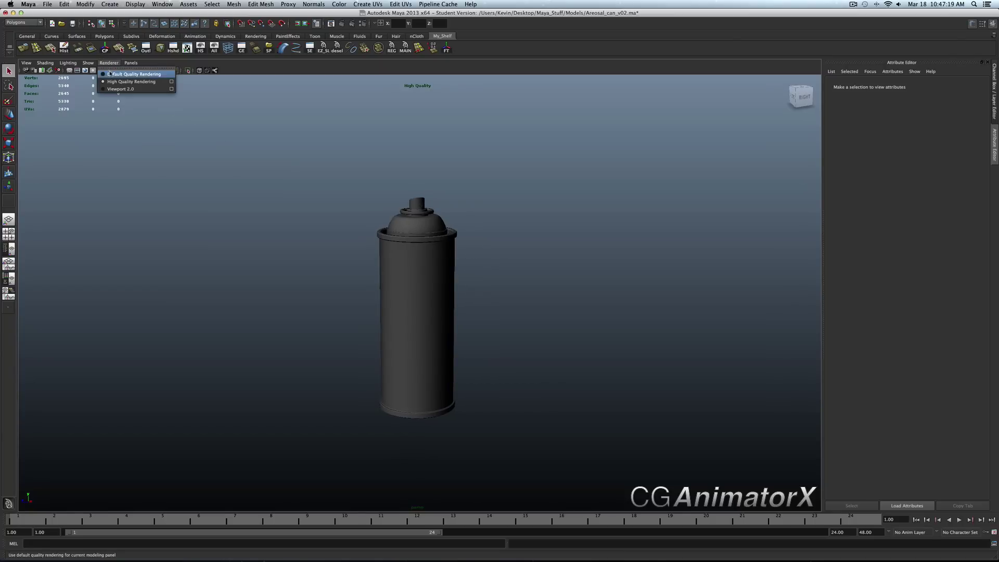
pyautogui.click(109, 74)
# Show the can's UVs in the UV Texture Editor and select all of the large shells above the grid.
pyautogui.click(415, 251)
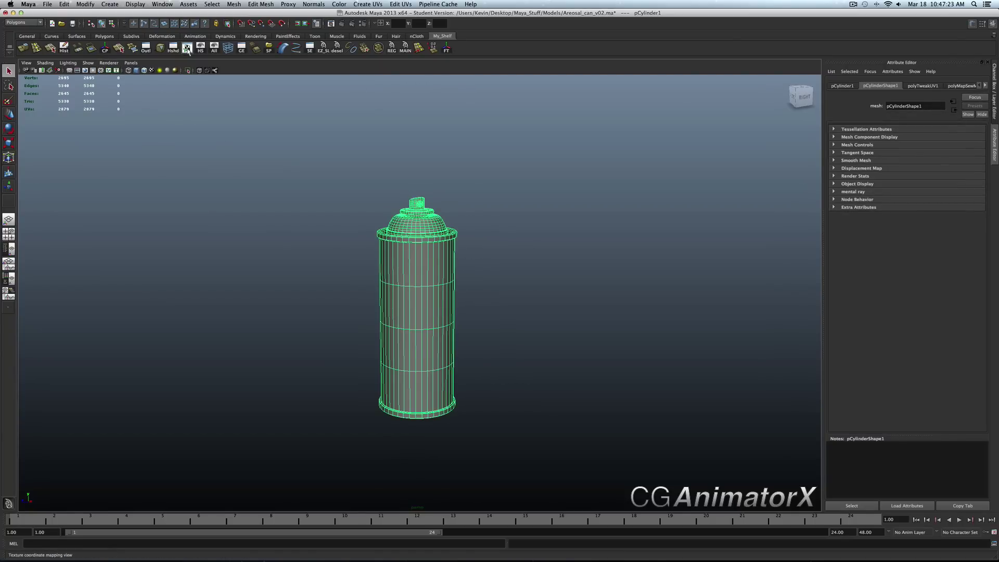
pyautogui.click(187, 49)
pyautogui.scroll(-5, 500, 246)
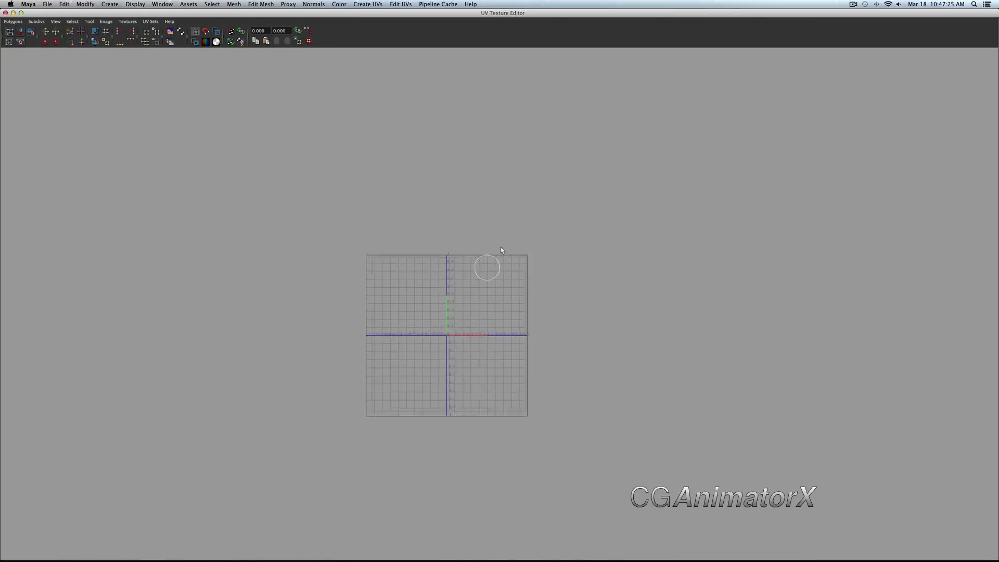
pyautogui.scroll(-5, 501, 247)
pyautogui.keyDown('alt'); pyautogui.moveTo(535, 169); pyautogui.dragTo(485, 287, button='middle'); pyautogui.keyUp('alt')
pyautogui.scroll(-4, 484, 286)
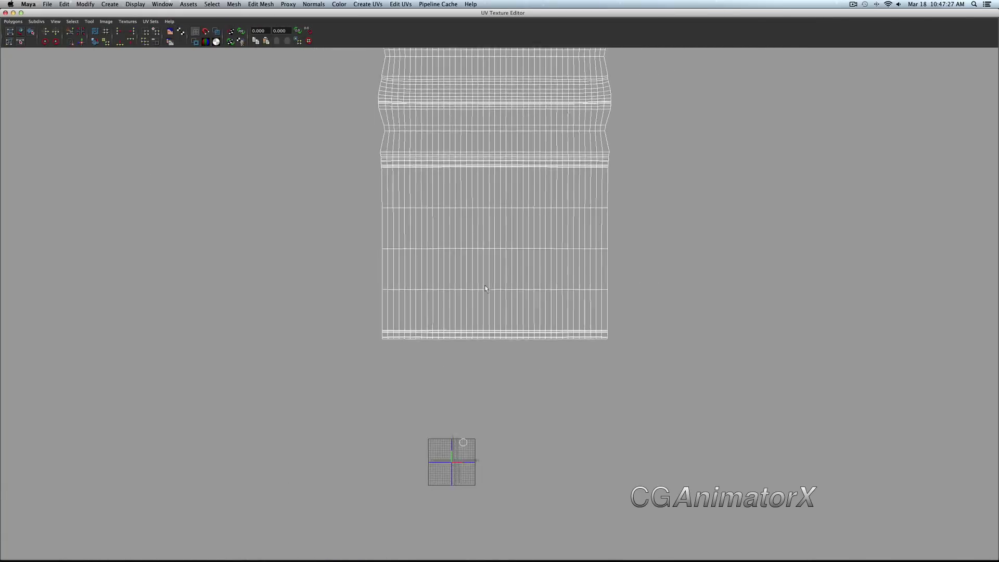
pyautogui.scroll(-6, 485, 288)
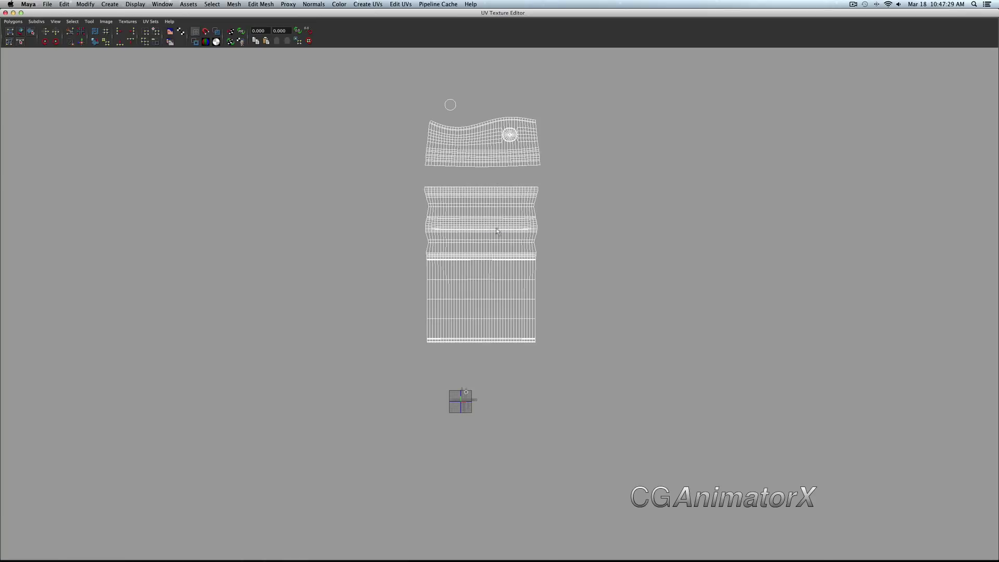
pyautogui.moveTo(385, 123); pyautogui.dragTo(598, 344)
pyautogui.keyDown('alt'); pyautogui.moveTo(560, 241); pyautogui.dragTo(568, 307, button='middle'); pyautogui.keyUp('alt')
pyautogui.scroll(5, 535, 321)
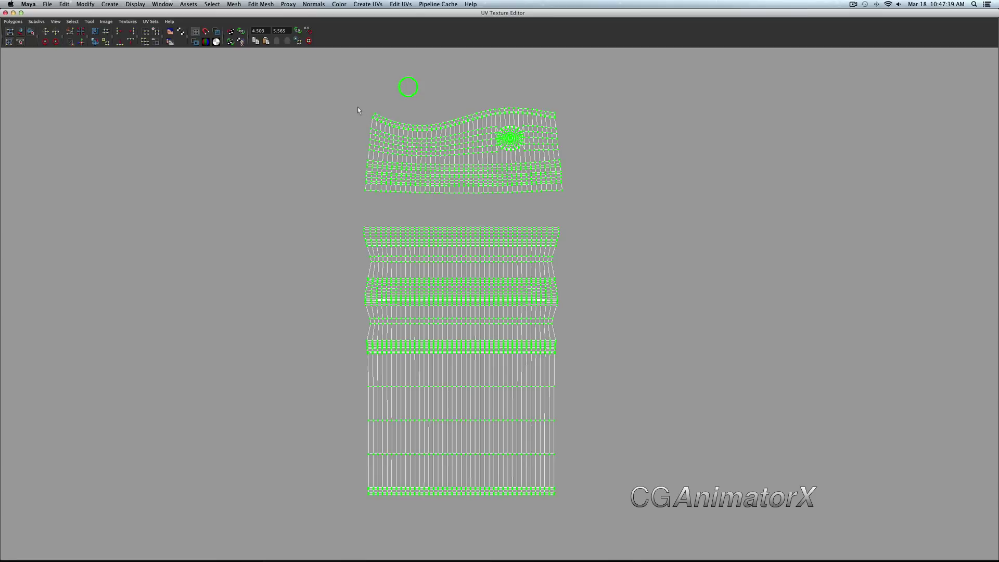
# Select the UVs of the round nozzle shell and examine the matching round inset on the can's nozzle.
pyautogui.moveTo(358, 110); pyautogui.dragTo(598, 200)
pyautogui.click(5, 13)
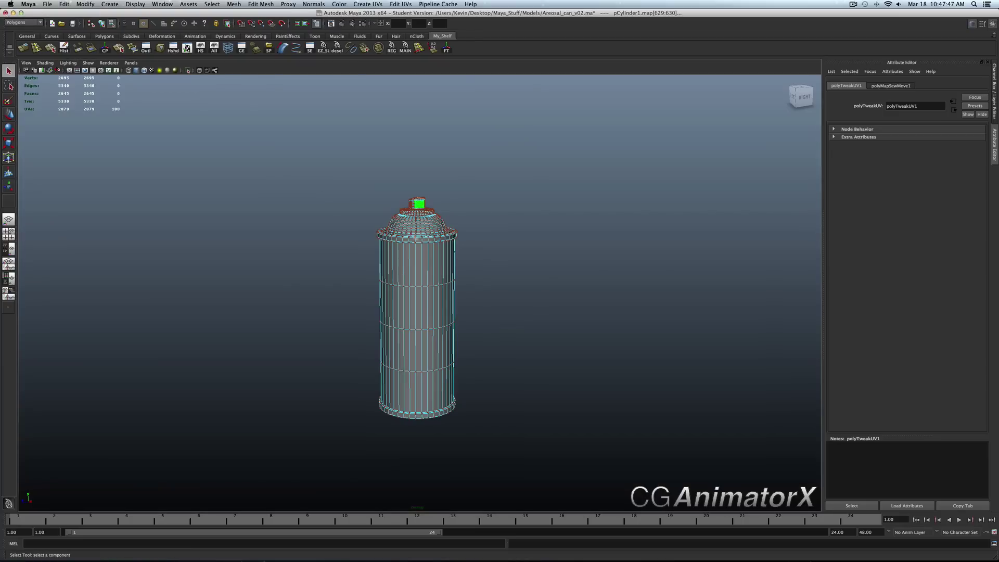
pyautogui.scroll(5, 428, 209)
pyautogui.press('f')
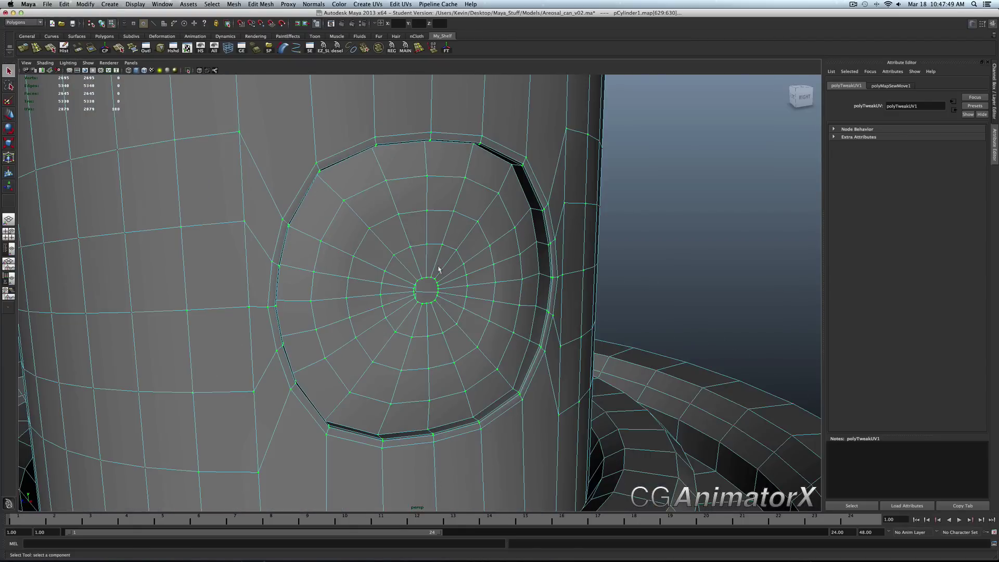
pyautogui.moveTo(438, 268)
pyautogui.keyDown('alt'); pyautogui.mouseDown()
pyautogui.moveTo(377, 266)
pyautogui.moveTo(444, 263)
pyautogui.mouseUp(); pyautogui.keyUp('alt')
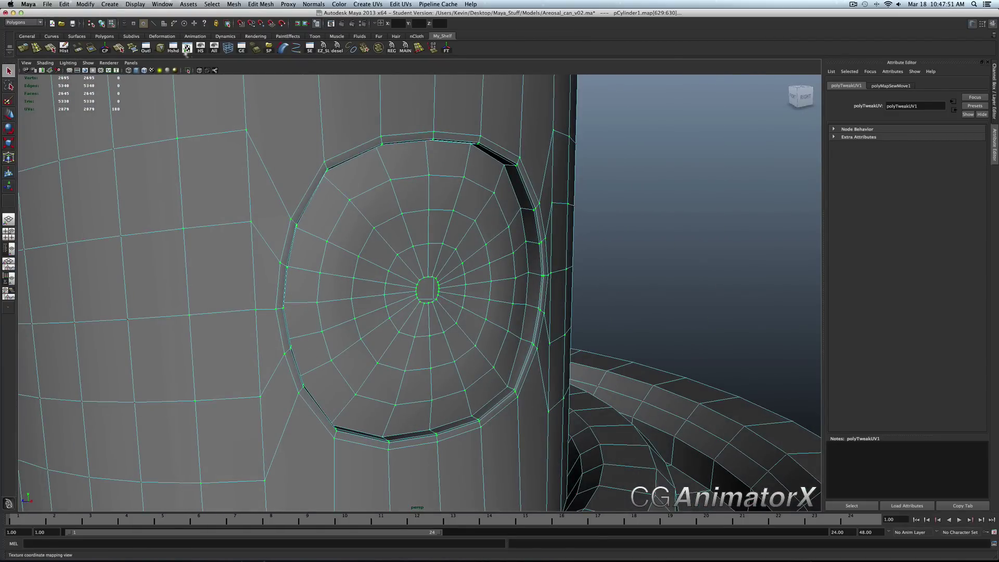
# Select all of the can's UV shells in the UV Texture Editor and fit them into the texture square with Layout.
pyautogui.click(187, 48)
pyautogui.scroll(-5, 499, 303)
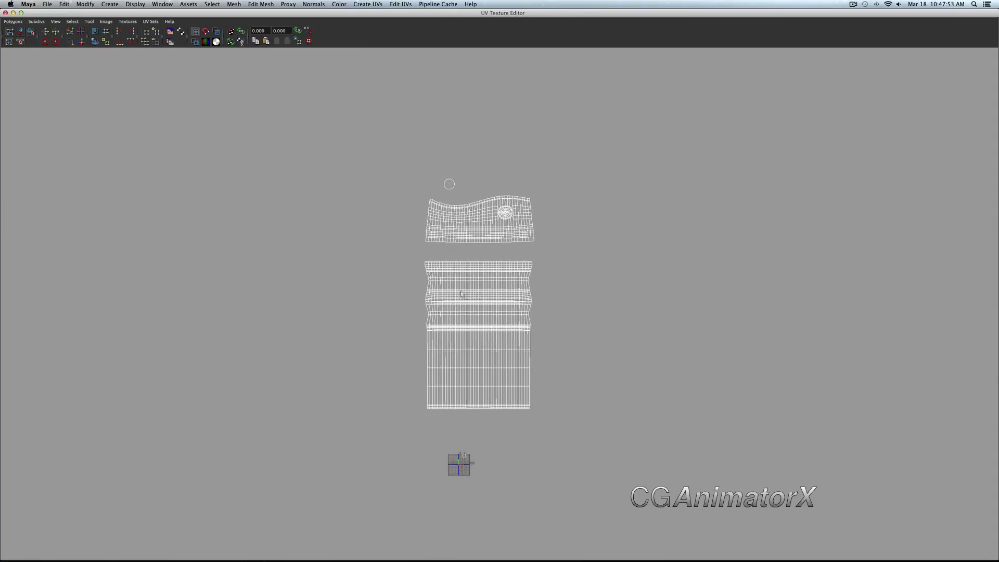
pyautogui.moveTo(378, 168); pyautogui.dragTo(600, 415)
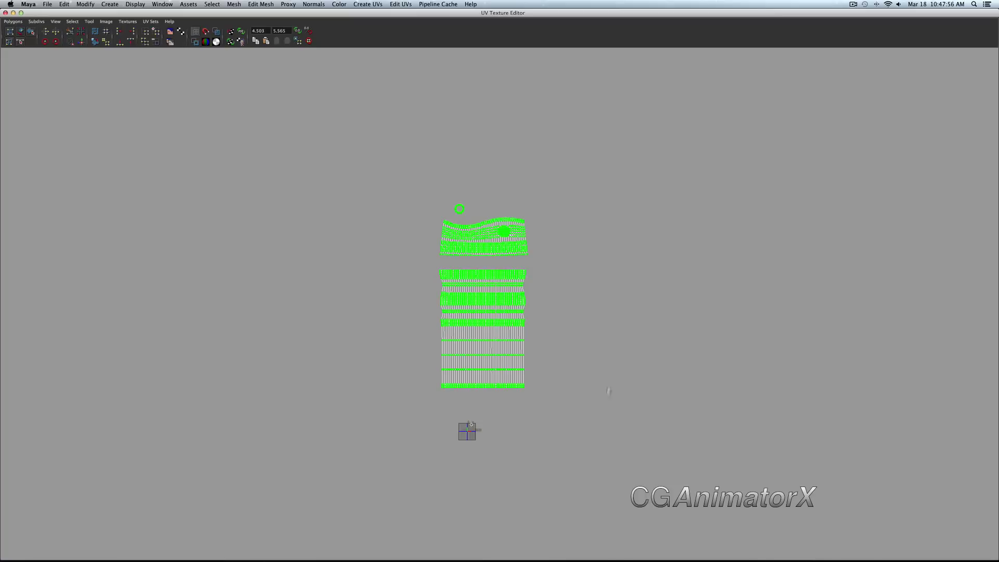
pyautogui.click(19, 21)
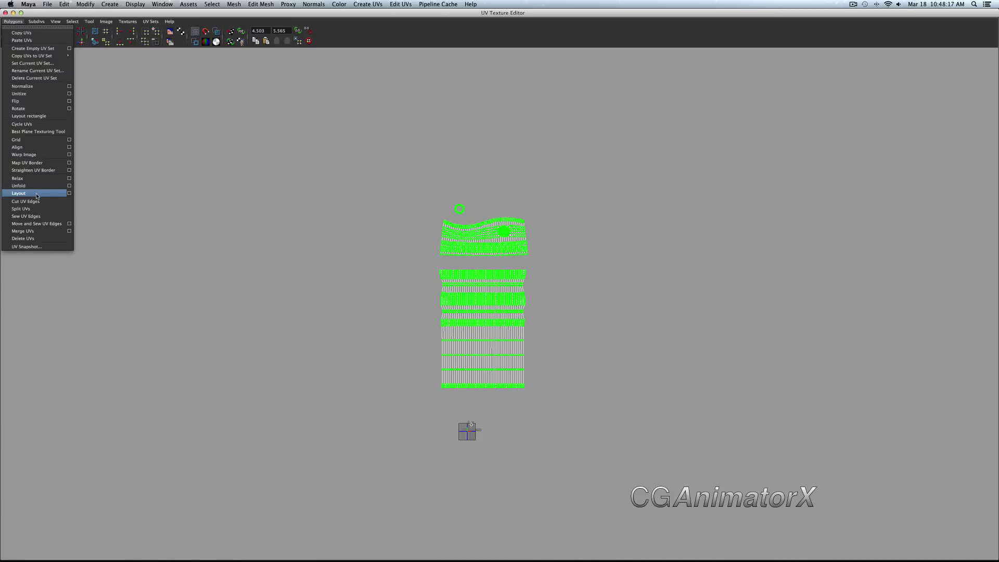
pyautogui.click(37, 194)
pyautogui.keyDown('alt'); pyautogui.moveTo(442, 420); pyautogui.dragTo(431, 313, button='middle'); pyautogui.keyUp('alt')
pyautogui.scroll(10, 430, 313)
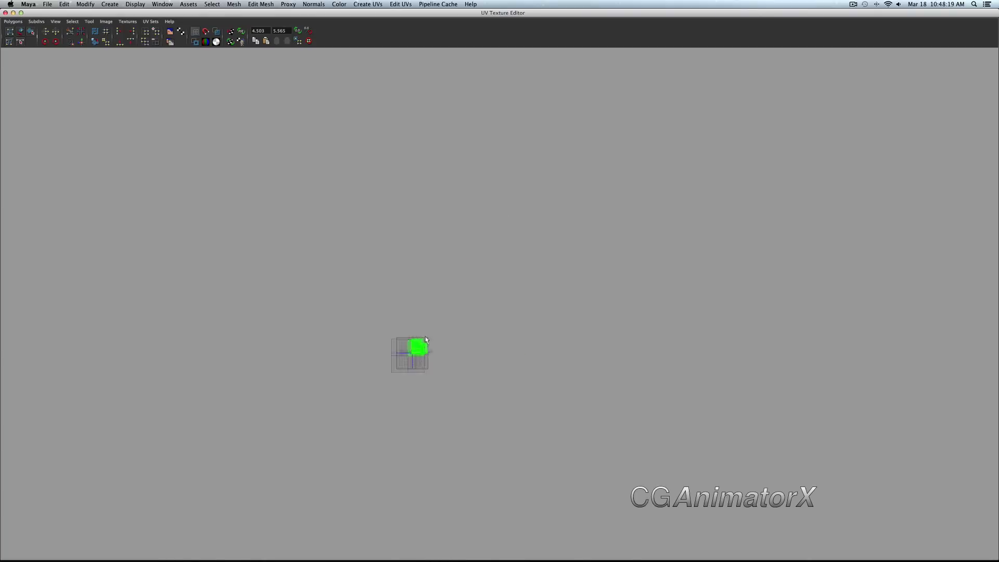
pyautogui.scroll(4, 510, 316)
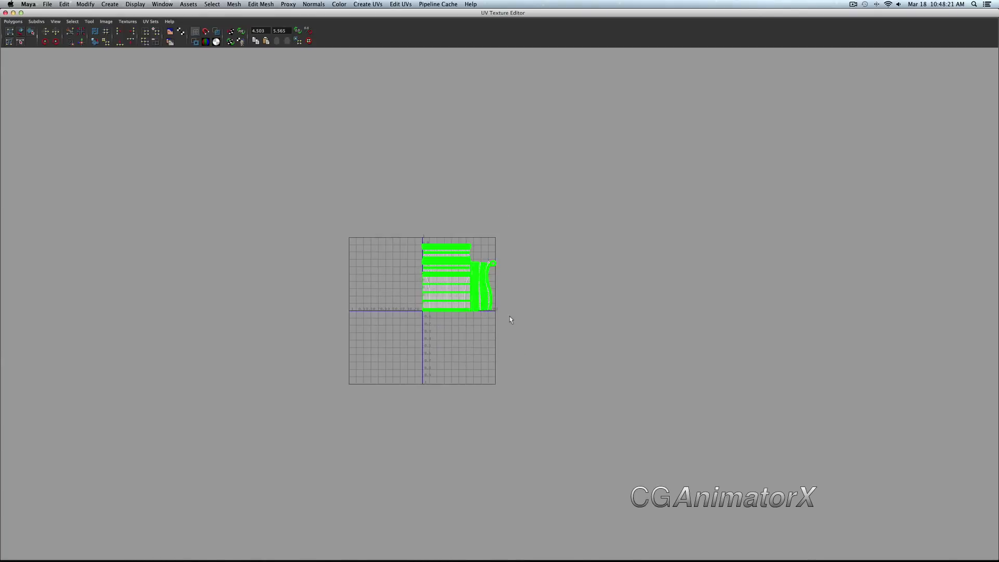
pyautogui.scroll(3, 510, 317)
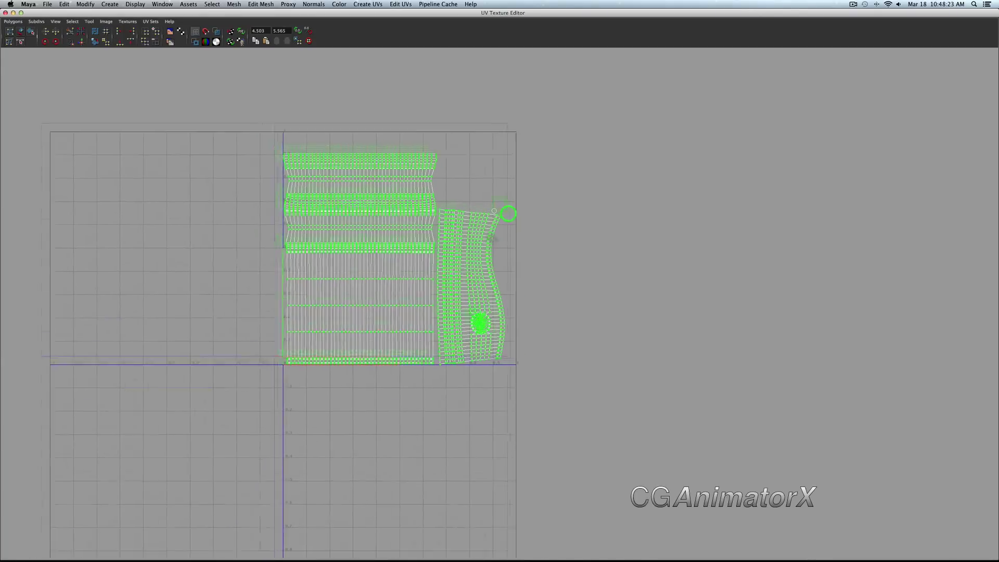
pyautogui.scroll(2, 532, 301)
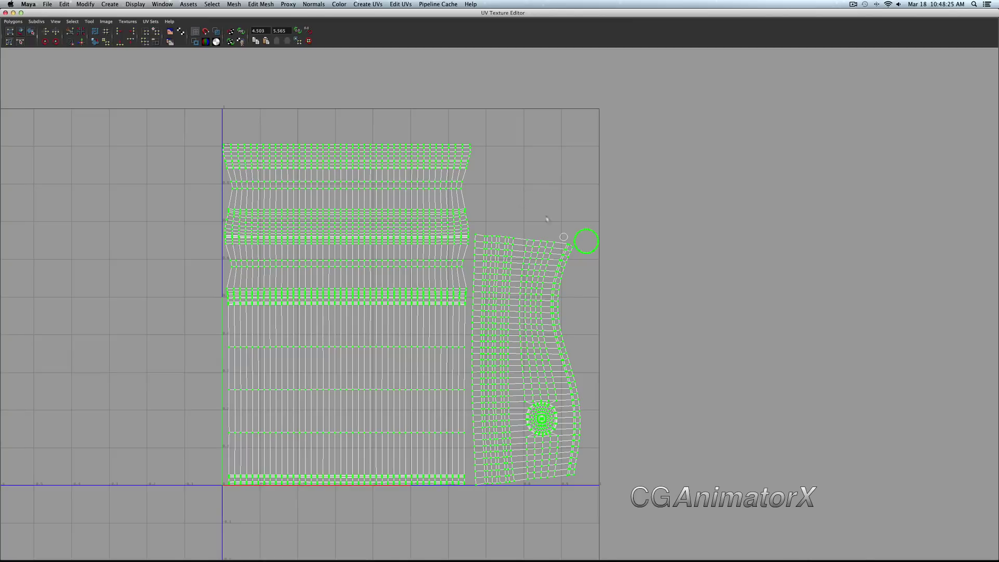
# Close the UV Texture Editor and return the can to object mode with nothing selected.
pyautogui.keyDown('alt'); pyautogui.moveTo(334, 230); pyautogui.dragTo(366, 213, button='middle'); pyautogui.keyUp('alt')
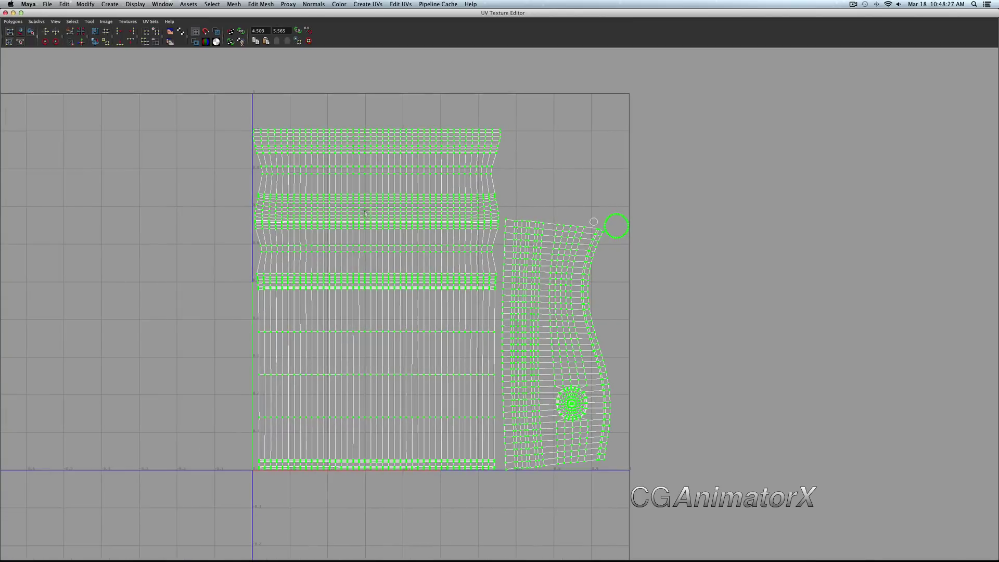
pyautogui.click(5, 13)
pyautogui.scroll(-10, 457, 271)
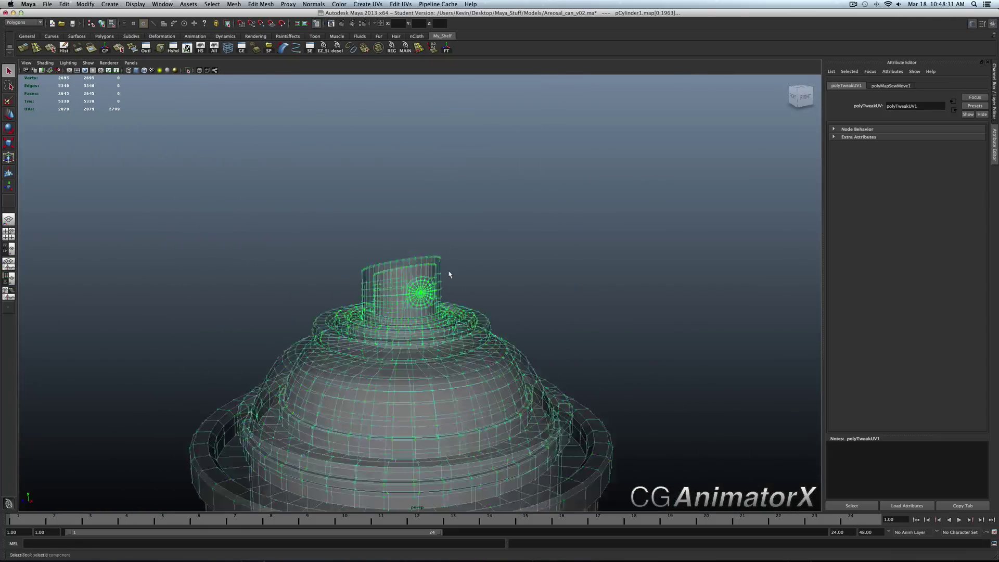
pyautogui.scroll(-6, 449, 275)
pyautogui.keyDown('alt'); pyautogui.moveTo(448, 276); pyautogui.dragTo(452, 160, button='middle'); pyautogui.keyUp('alt')
pyautogui.press('F8')
pyautogui.click(506, 240)
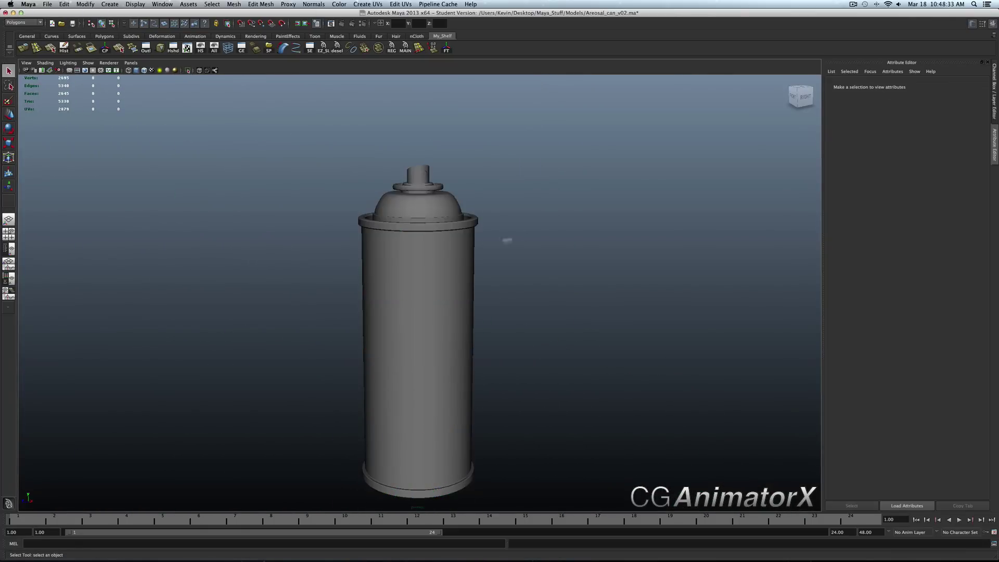
# Examine the unwrapped can in the perspective view, from the nozzle and dome down to the cylindrical body.
pyautogui.click(416, 185)
pyautogui.moveTo(362, 124); pyautogui.dragTo(474, 194)
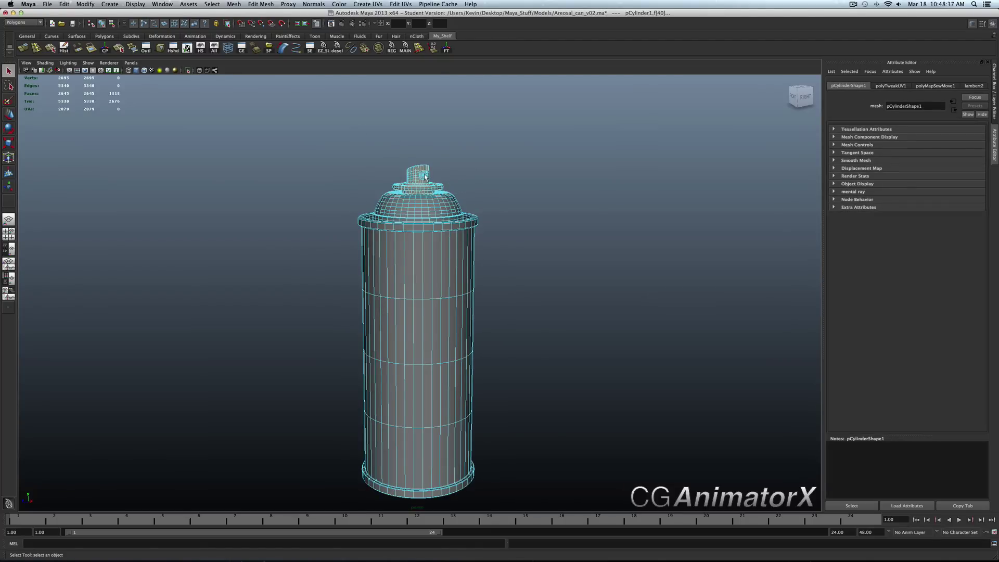
pyautogui.scroll(5, 425, 177)
pyautogui.scroll(-5, 424, 201)
pyautogui.keyDown('alt'); pyautogui.moveTo(424, 212); pyautogui.dragTo(424, 170, button='middle'); pyautogui.keyUp('alt')
pyautogui.click(488, 223)
pyautogui.moveTo(417, 228)
pyautogui.mouseDown(button='right')
pyautogui.moveTo(436, 217)
pyautogui.moveTo(430, 236)
pyautogui.mouseUp(button='right')
pyautogui.click(435, 221)
pyautogui.scroll(-4, 425, 248)
pyautogui.moveTo(425, 249)
pyautogui.keyDown('alt'); pyautogui.mouseDown()
pyautogui.moveTo(390, 246)
pyautogui.moveTo(427, 249)
pyautogui.mouseUp(); pyautogui.keyUp('alt')
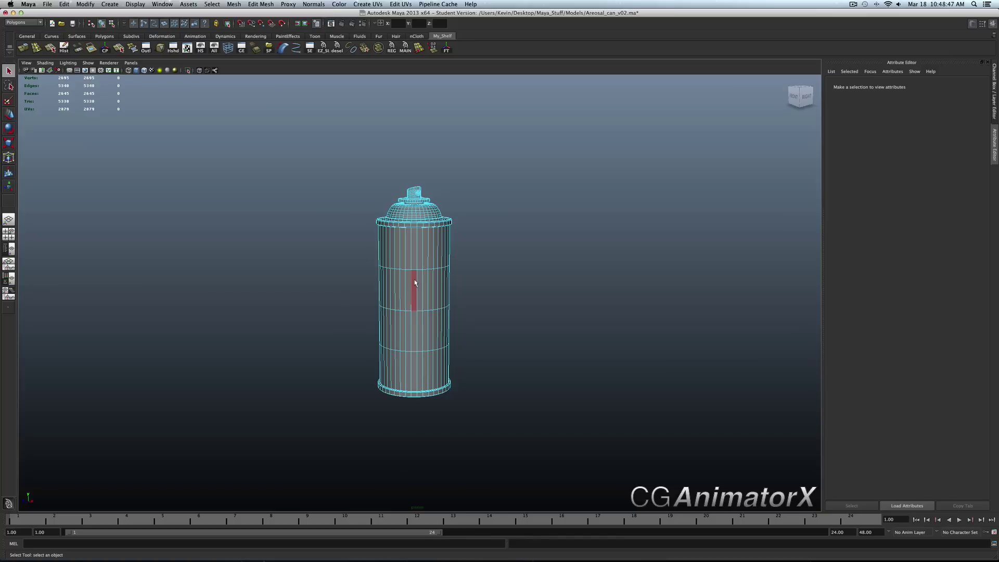
pyautogui.keyDown('alt'); pyautogui.moveTo(415, 283); pyautogui.dragTo(408, 279); pyautogui.keyUp('alt')
pyautogui.moveTo(408, 252); pyautogui.dragTo(441, 232, button='right')
pyautogui.click(432, 238)
pyautogui.keyDown('alt'); pyautogui.moveTo(431, 239); pyautogui.dragTo(433, 332, button='middle'); pyautogui.keyUp('alt')
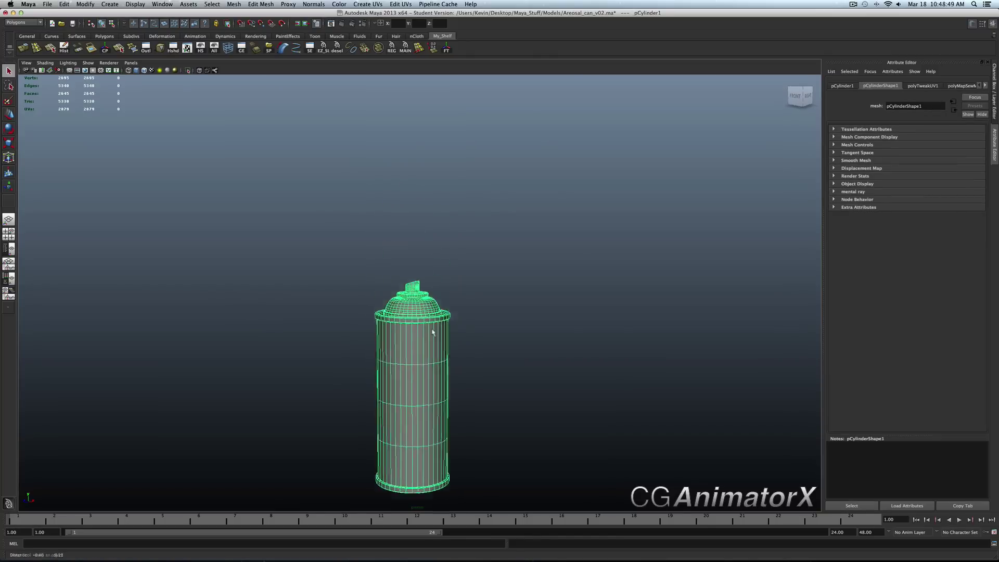
pyautogui.scroll(5, 432, 331)
pyautogui.scroll(-5, 432, 328)
pyautogui.scroll(3, 429, 320)
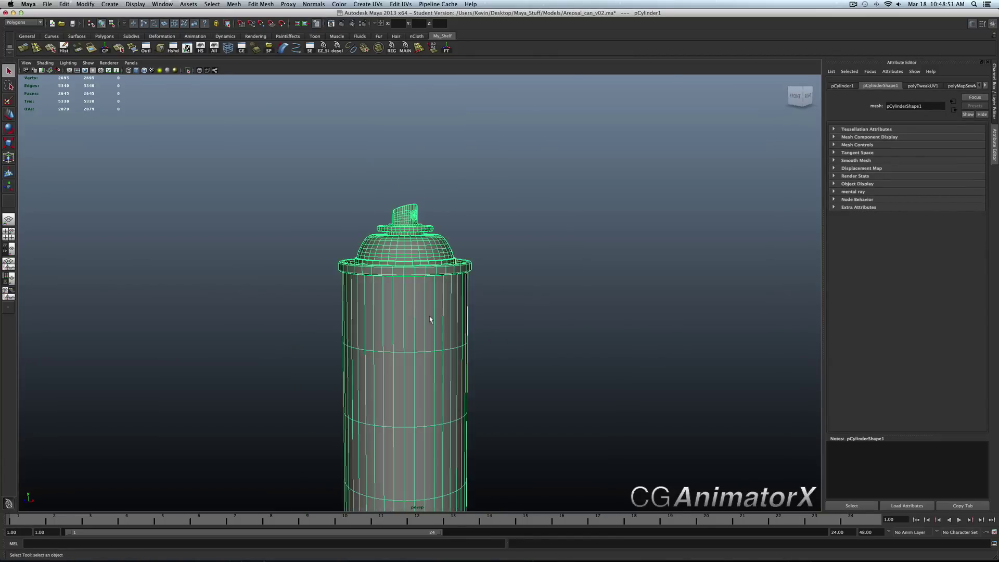
pyautogui.scroll(-5, 430, 319)
# Select the whole can and select all of its UVs in the UV Texture Editor.
pyautogui.click(346, 208)
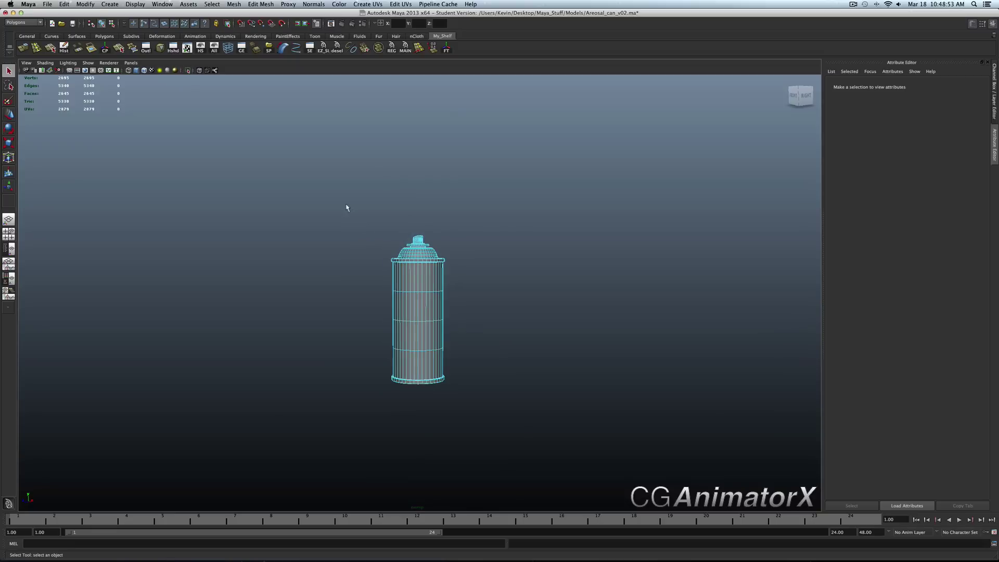
pyautogui.moveTo(347, 208); pyautogui.dragTo(508, 408)
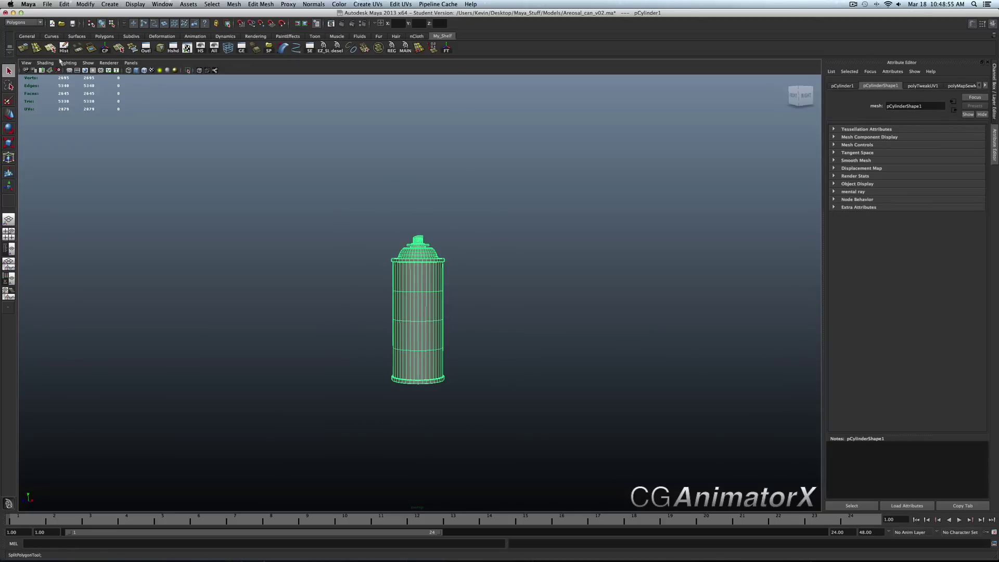
pyautogui.click(188, 49)
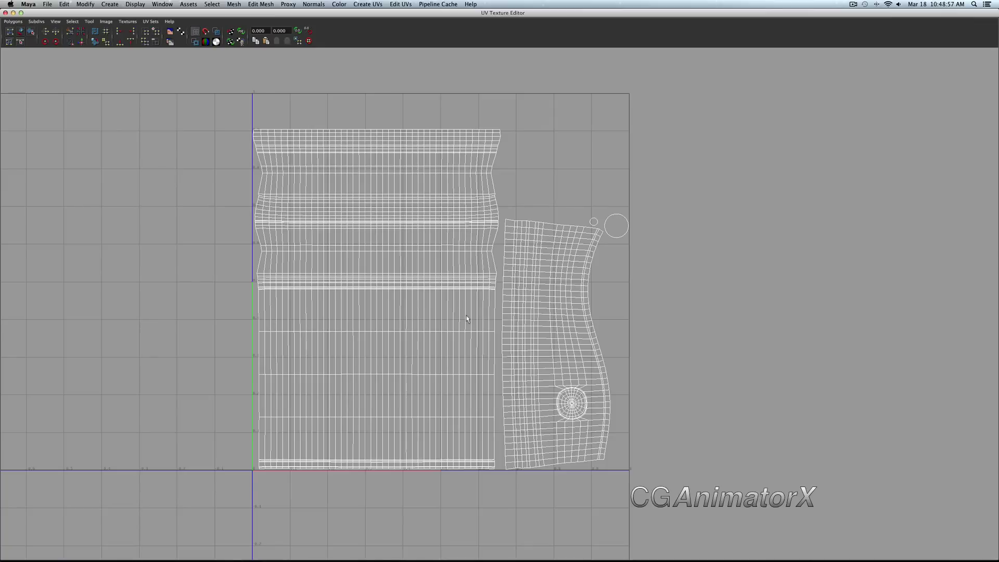
pyautogui.scroll(-1, 467, 319)
pyautogui.scroll(-2, 466, 319)
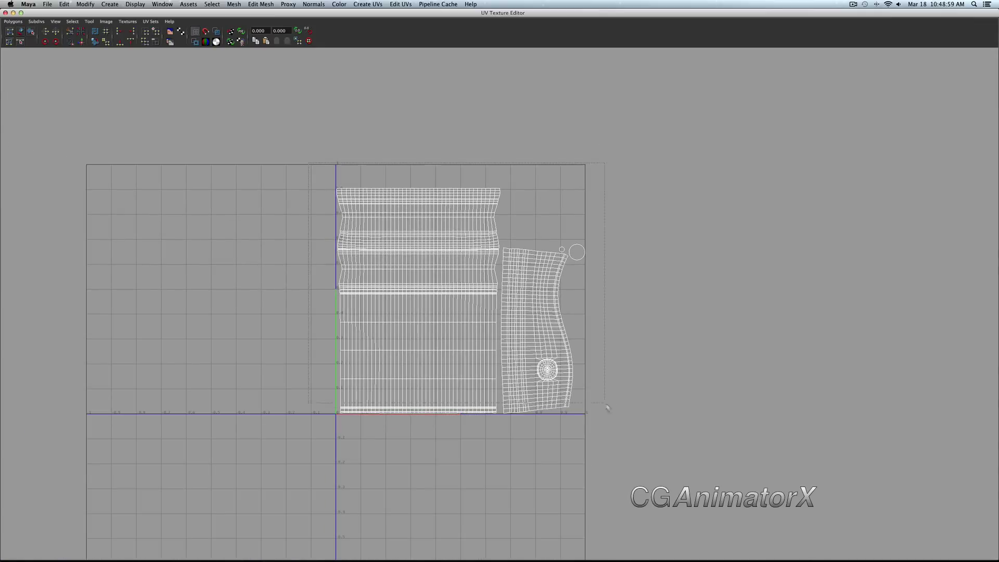
pyautogui.moveTo(607, 407); pyautogui.dragTo(610, 410)
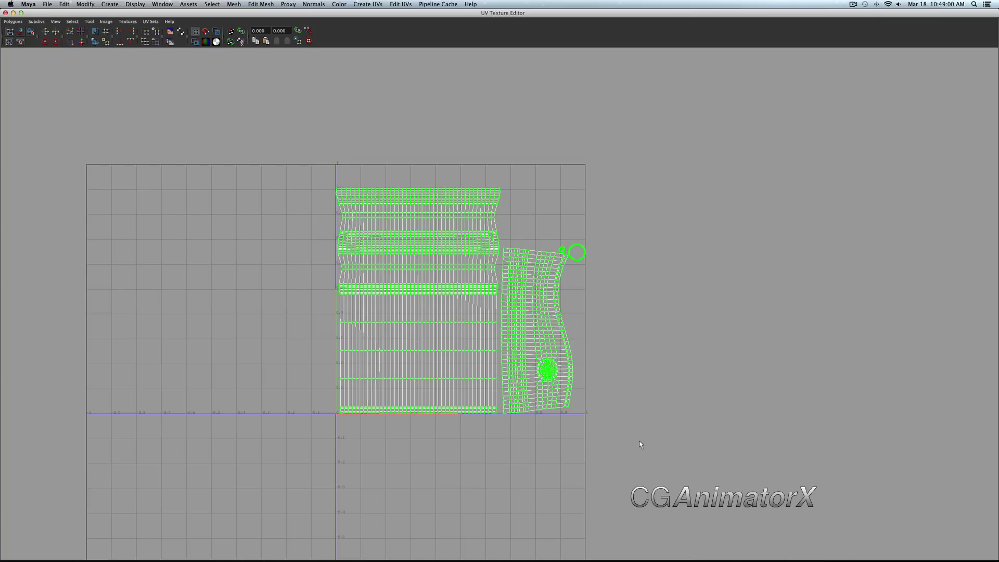
# Set the UV Snapshot's output file to can_UVS.jpg on the Desktop, agreeing to replace the existing file.
pyautogui.click(13, 21)
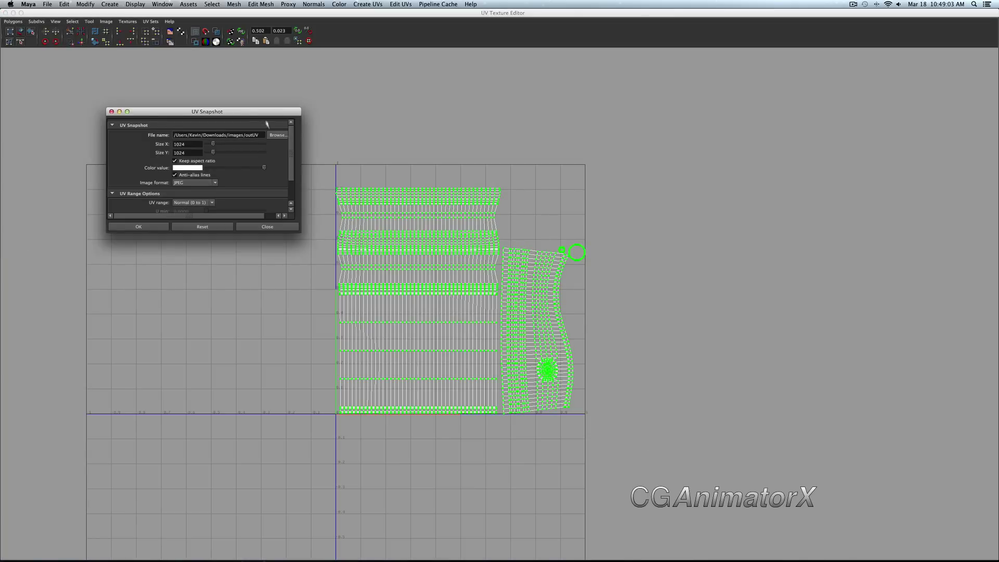
pyautogui.moveTo(248, 112); pyautogui.dragTo(257, 156)
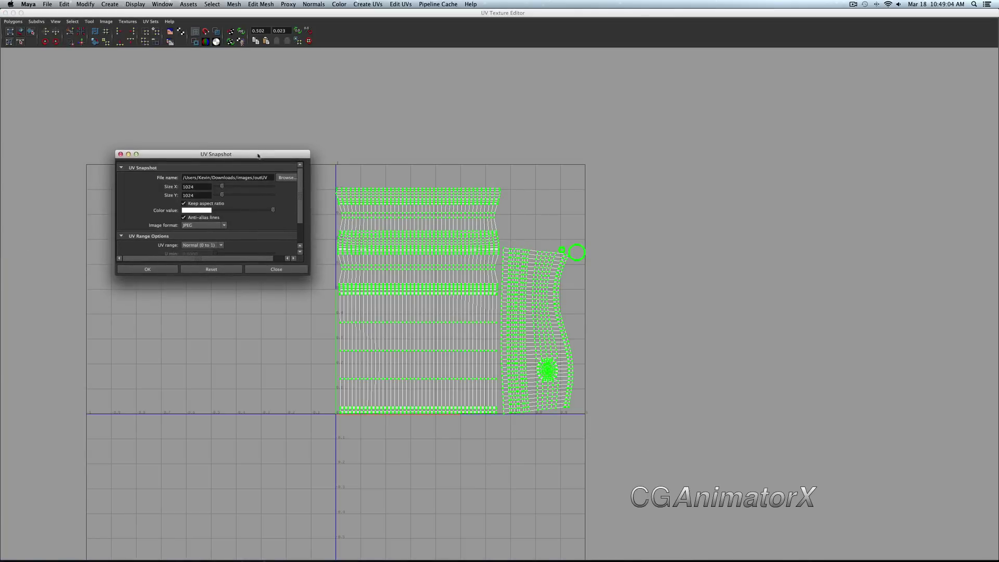
pyautogui.click(286, 179)
pyautogui.click(515, 182)
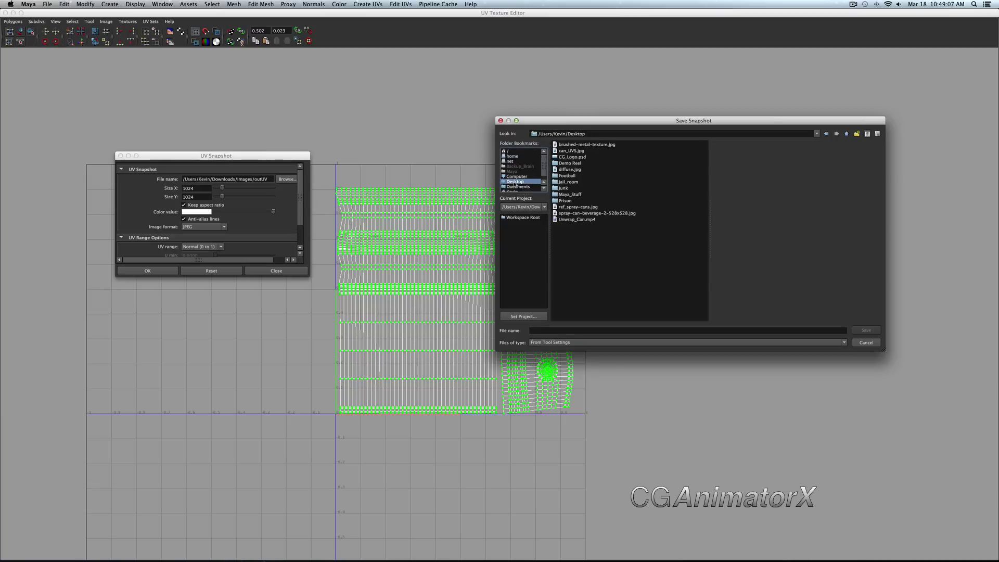
pyautogui.click(559, 331)
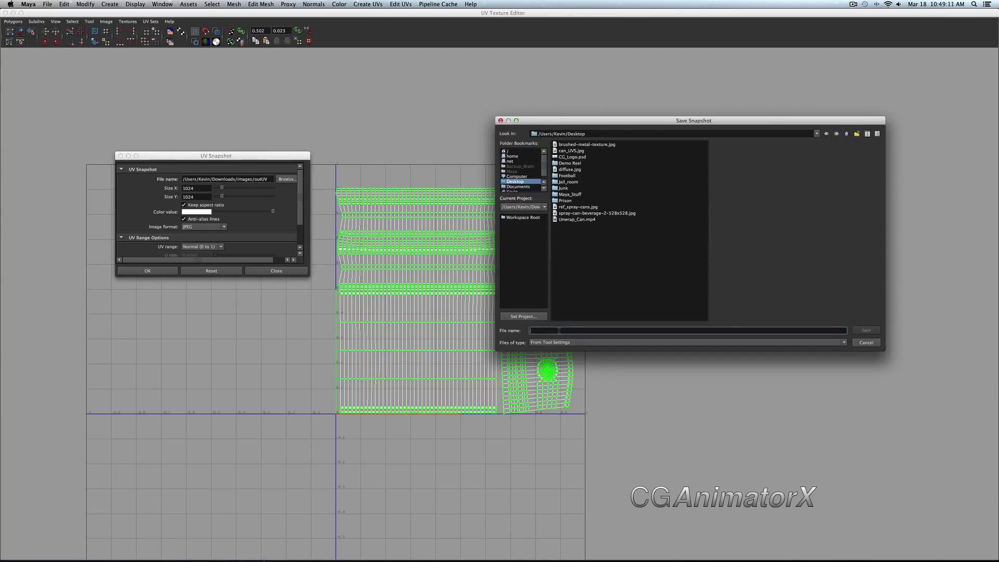
pyautogui.write('can_U')
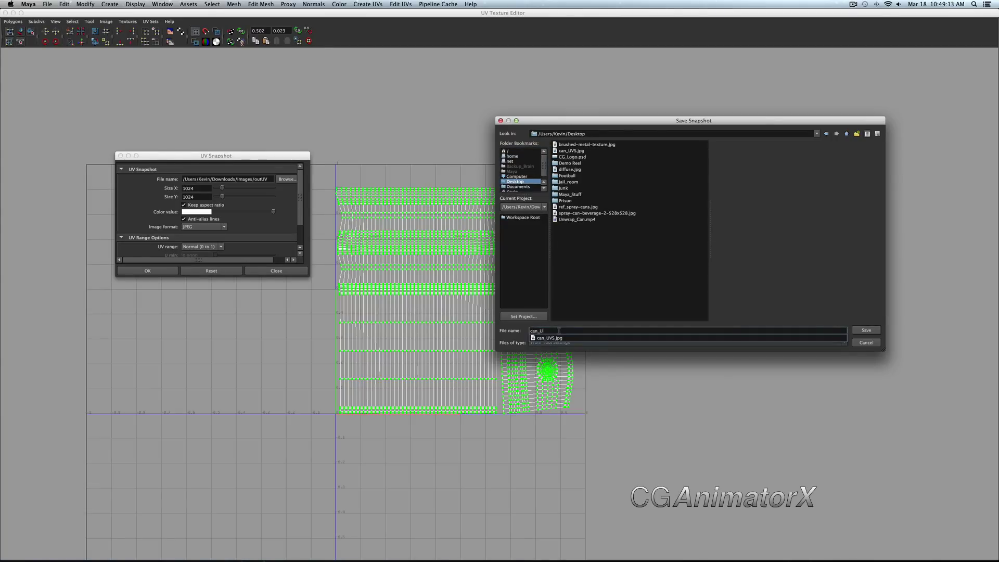
pyautogui.write('VS')
pyautogui.click(567, 338)
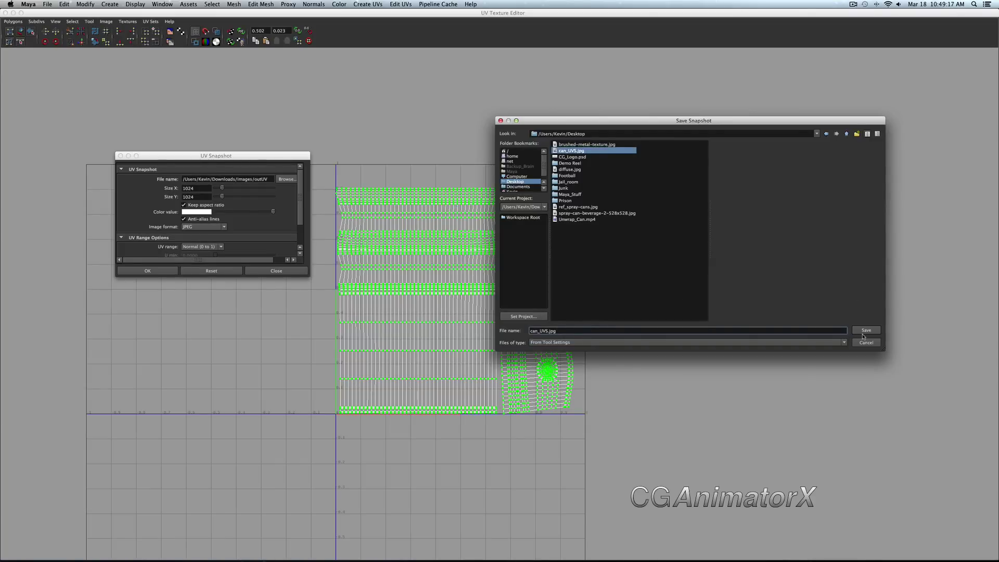
pyautogui.click(865, 331)
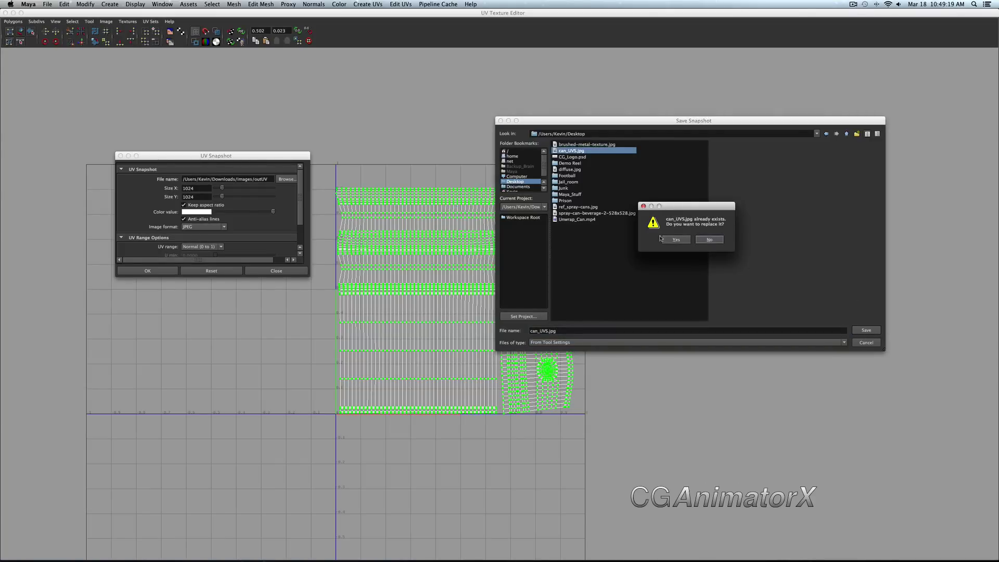
pyautogui.click(660, 238)
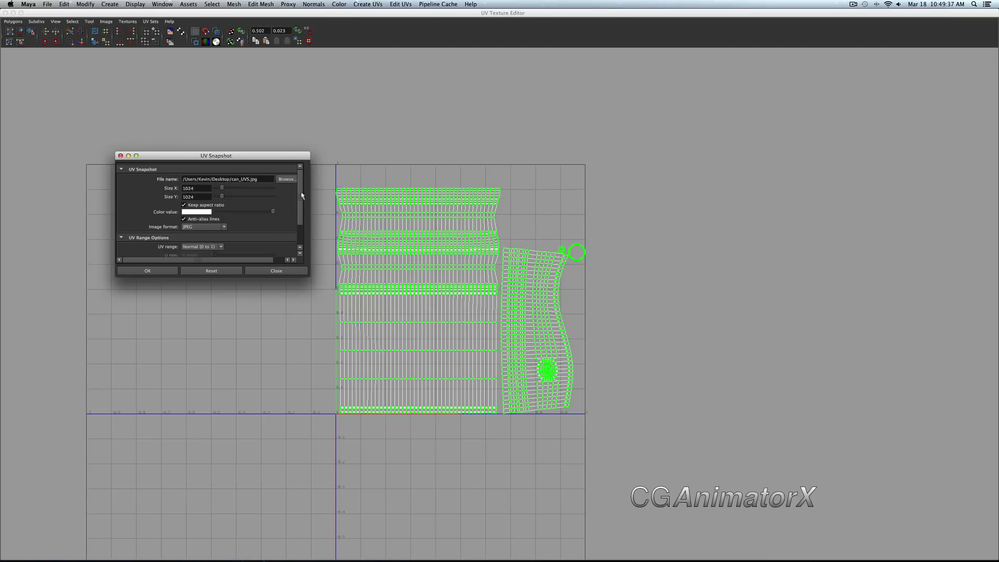
# Export the UV snapshot as a 1024 by 1024 JPEG with the Normal (0 to 1) UV range, overwriting the existing file.
pyautogui.moveTo(300, 195); pyautogui.dragTo(301, 215)
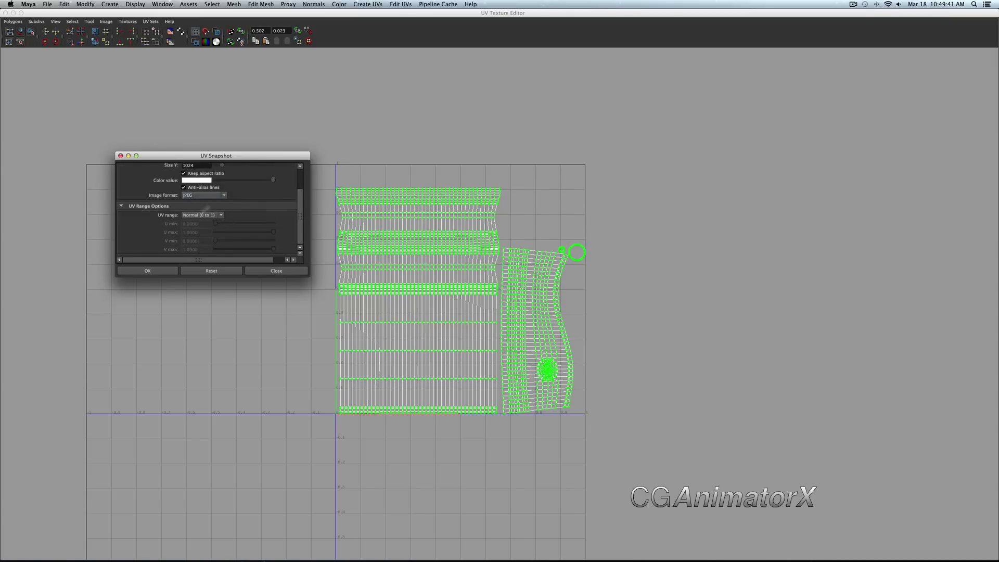
pyautogui.click(161, 272)
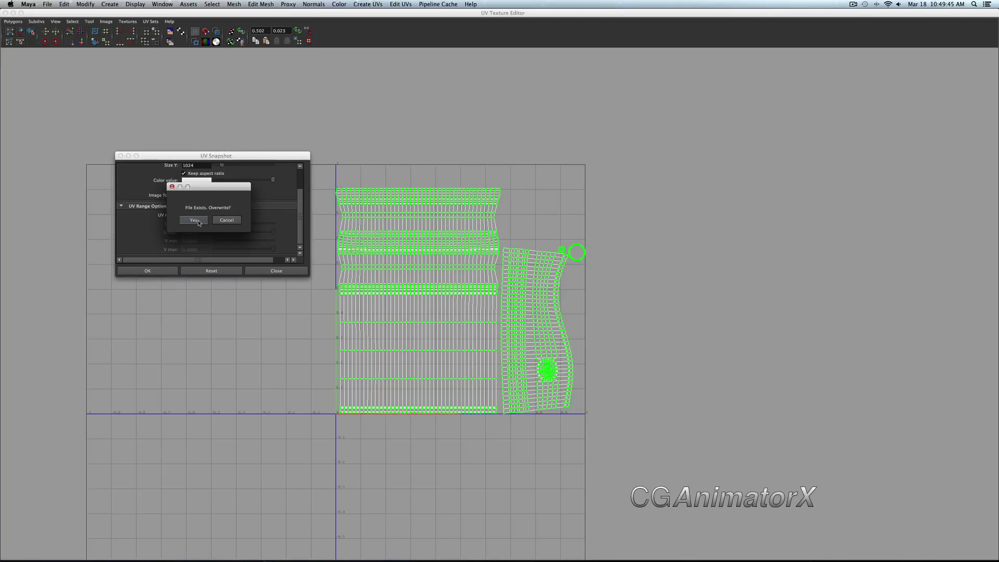
pyautogui.click(194, 220)
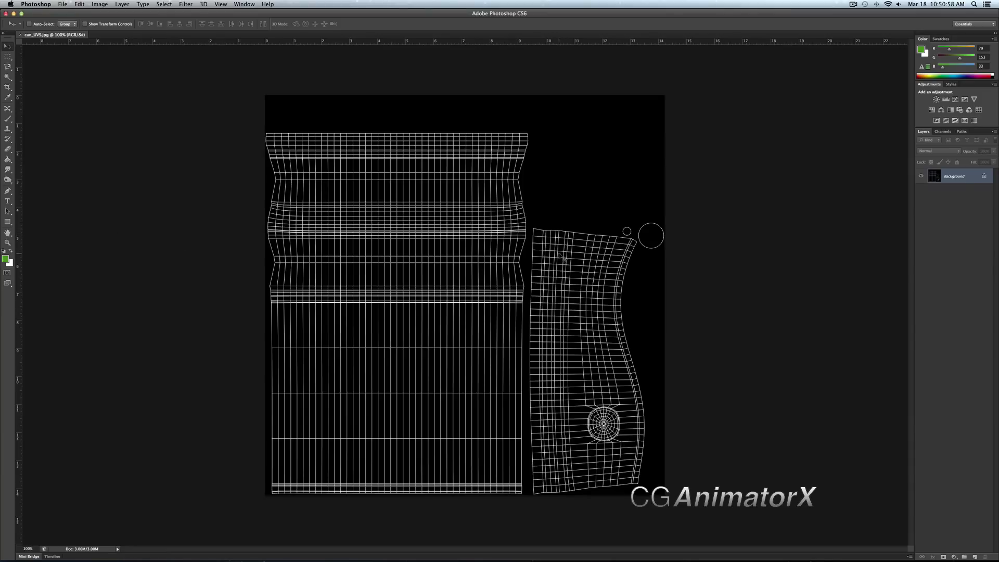
# In Photoshop, convert the Background of can_UVS.jpg into a layer named uvs and add a new empty layer above it.
pyautogui.doubleClick(960, 178)
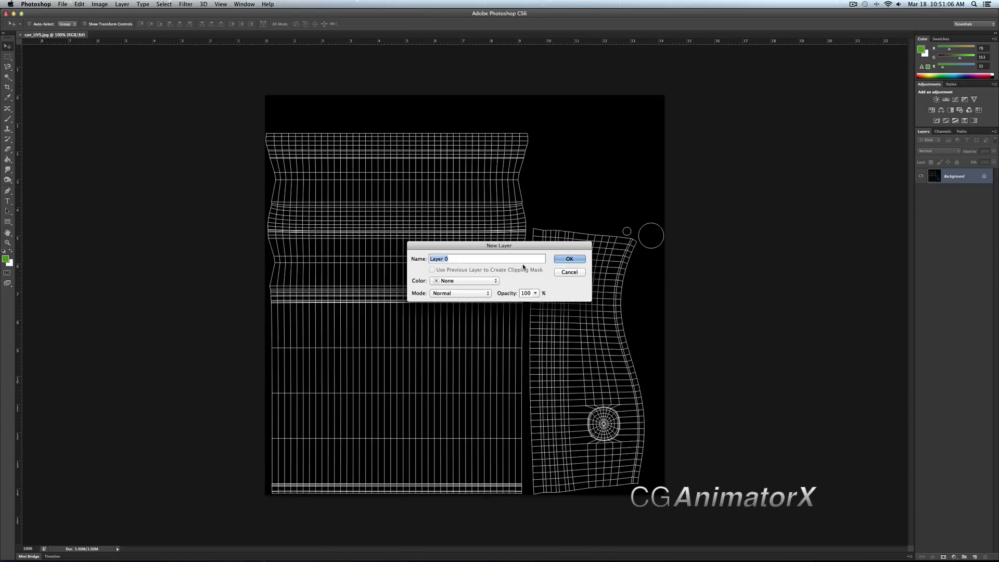
pyautogui.write('uvs')
pyautogui.press('Return')
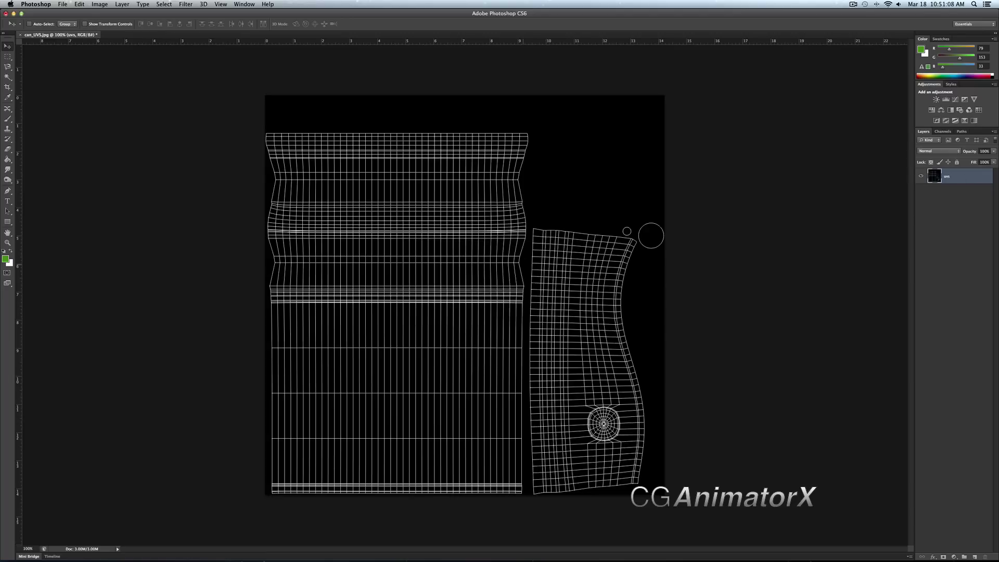
pyautogui.click(977, 557)
# Open brushed-metal-texture.jpg from the Desktop and select the entire image.
pyautogui.click(64, 5)
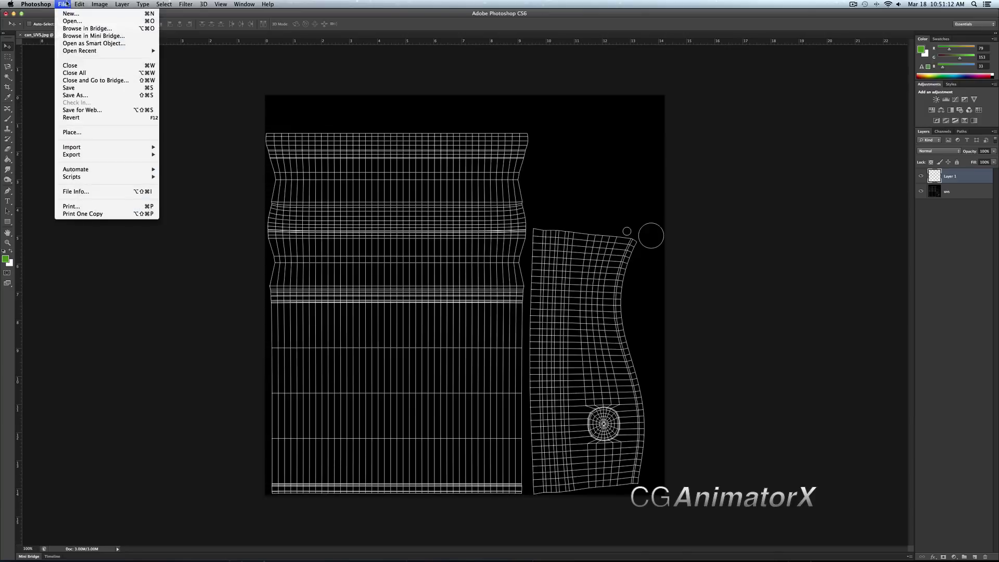
pyautogui.click(72, 21)
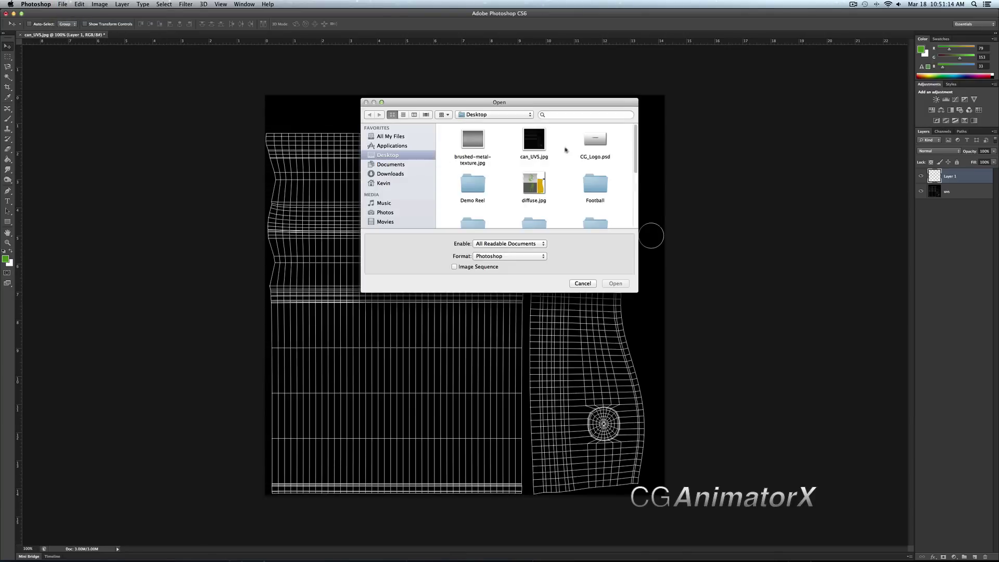
pyautogui.click(473, 140)
pyautogui.click(615, 284)
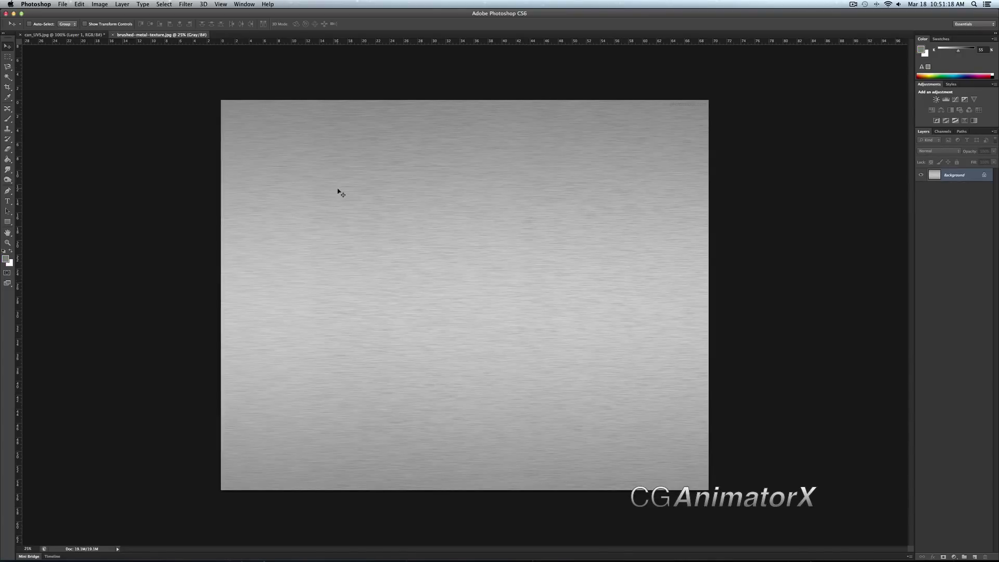
pyautogui.press('super+a')
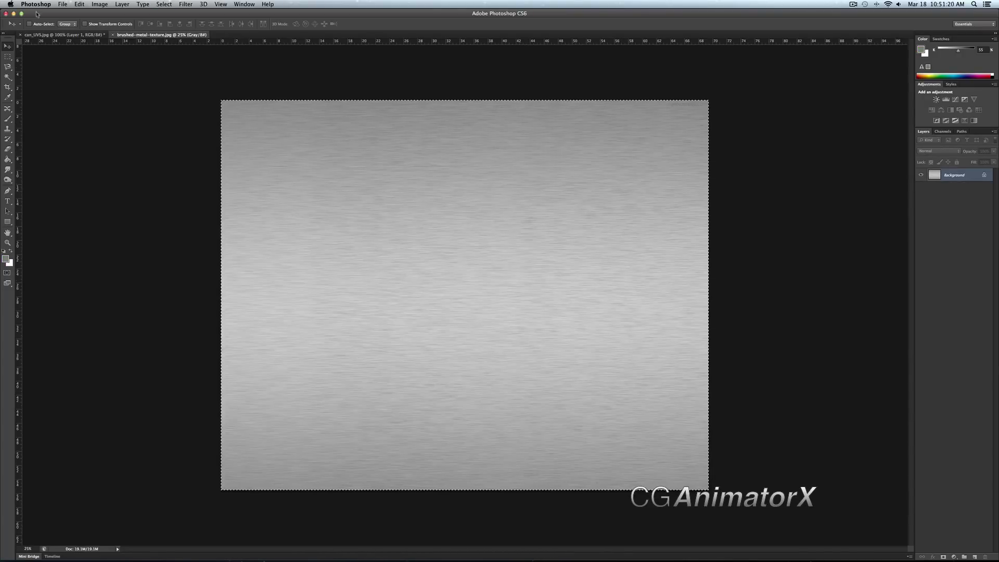
# Copy the brushed metal image and paste it into the empty layer of can_UVS.jpg.
pyautogui.click(54, 34)
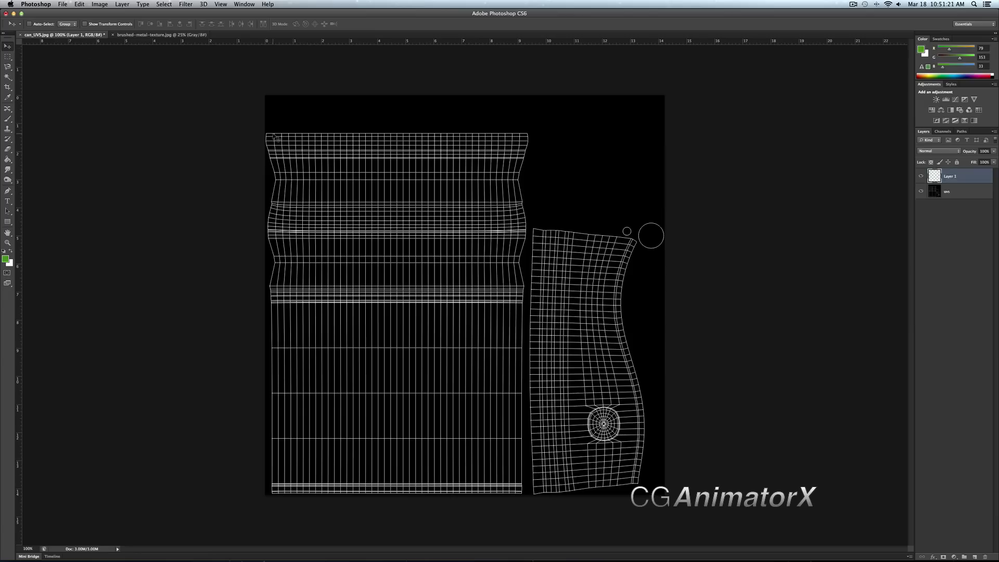
pyautogui.click(152, 35)
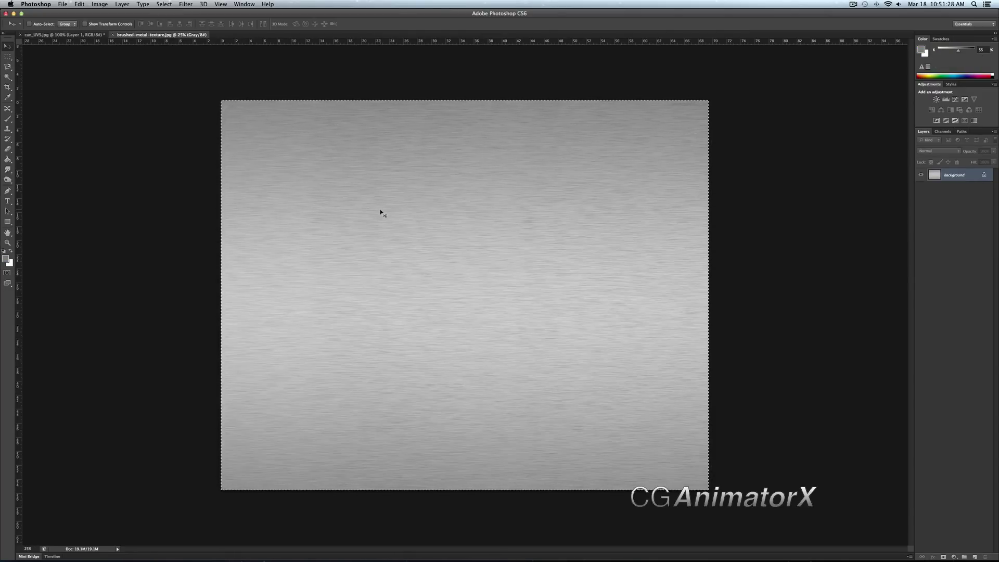
pyautogui.press('super+c')
pyautogui.hotkey('ctrl', 'Tab')
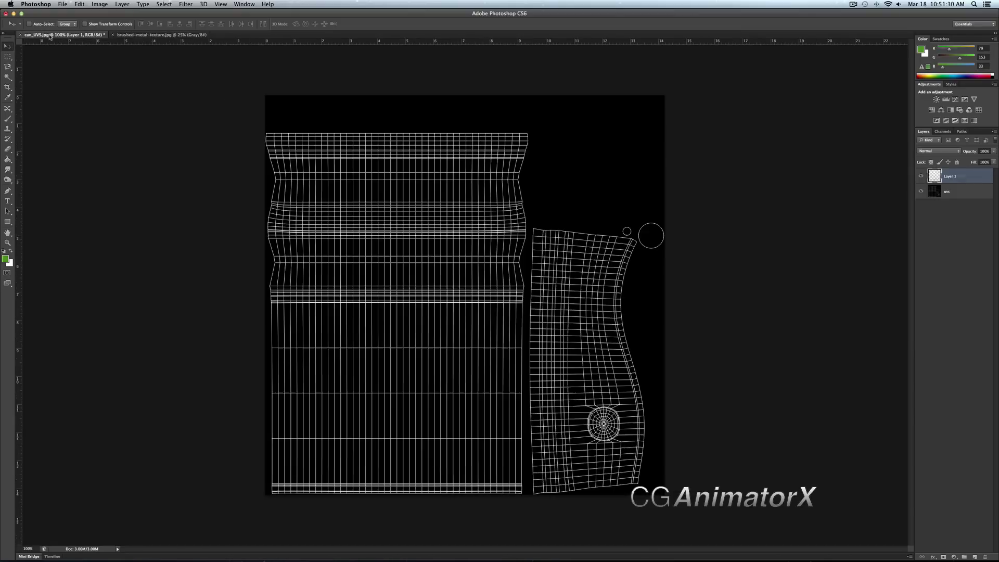
pyautogui.press('super+v')
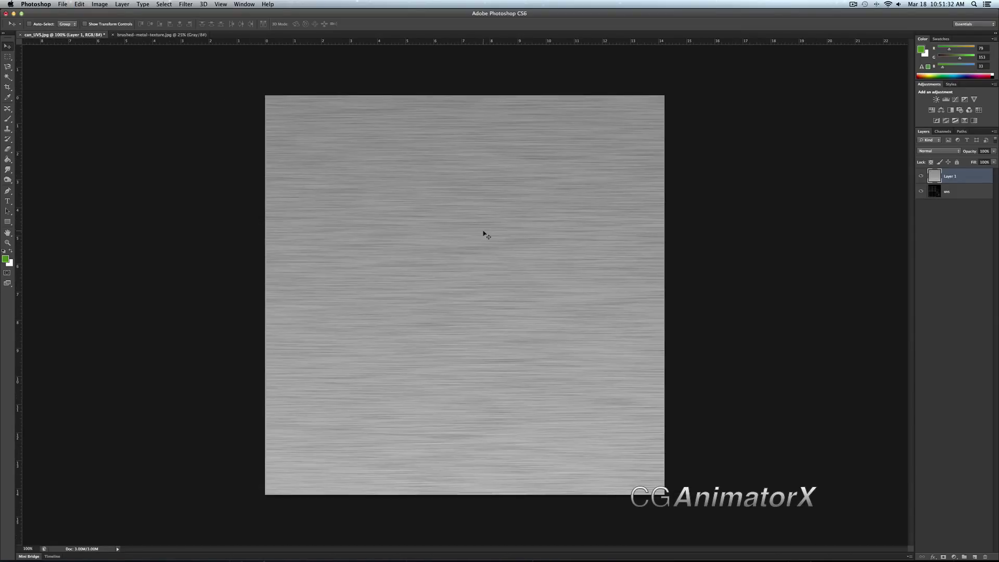
# Transform the pasted brushed metal on Layer 1 to fill the canvas exactly, scaling it to about 20.5% width and 25.6% height.
pyautogui.press('super+t')
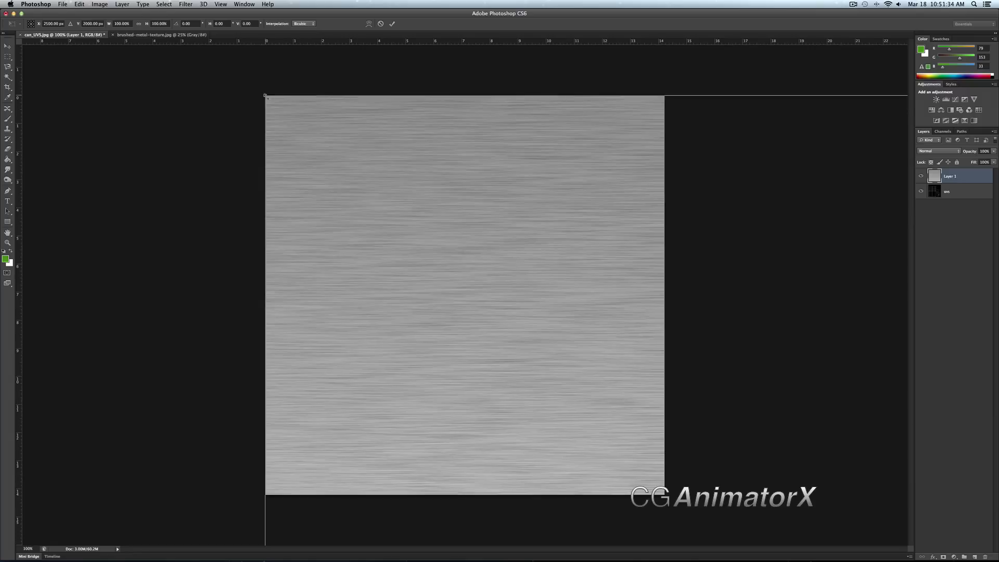
pyautogui.keyDown('shift'); pyautogui.moveTo(265, 96); pyautogui.dragTo(519, 257); pyautogui.keyUp('shift')
pyautogui.moveTo(575, 319); pyautogui.dragTo(341, 137)
pyautogui.keyDown('shift'); pyautogui.moveTo(265, 96); pyautogui.dragTo(466, 253); pyautogui.keyUp('shift')
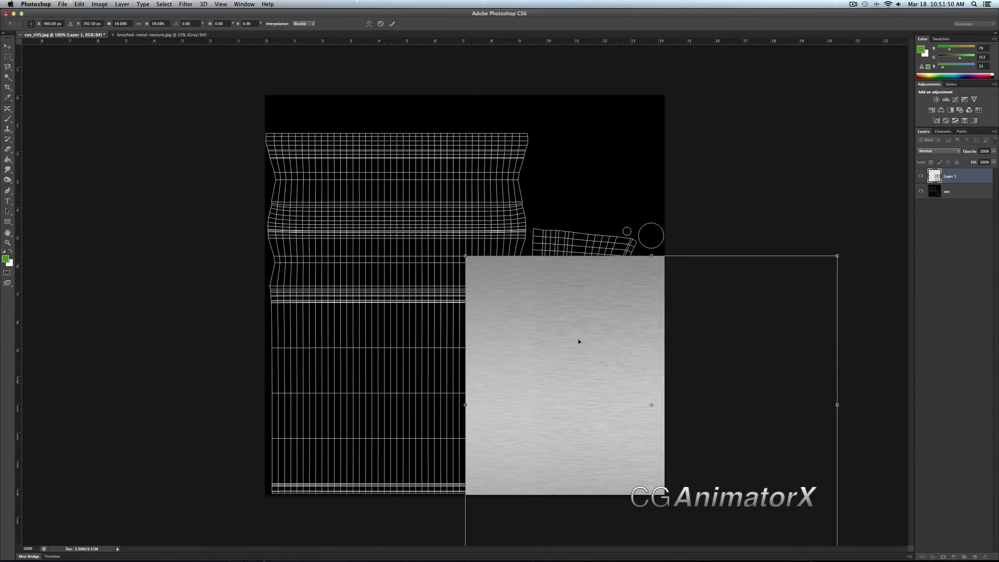
pyautogui.moveTo(578, 341); pyautogui.dragTo(377, 180)
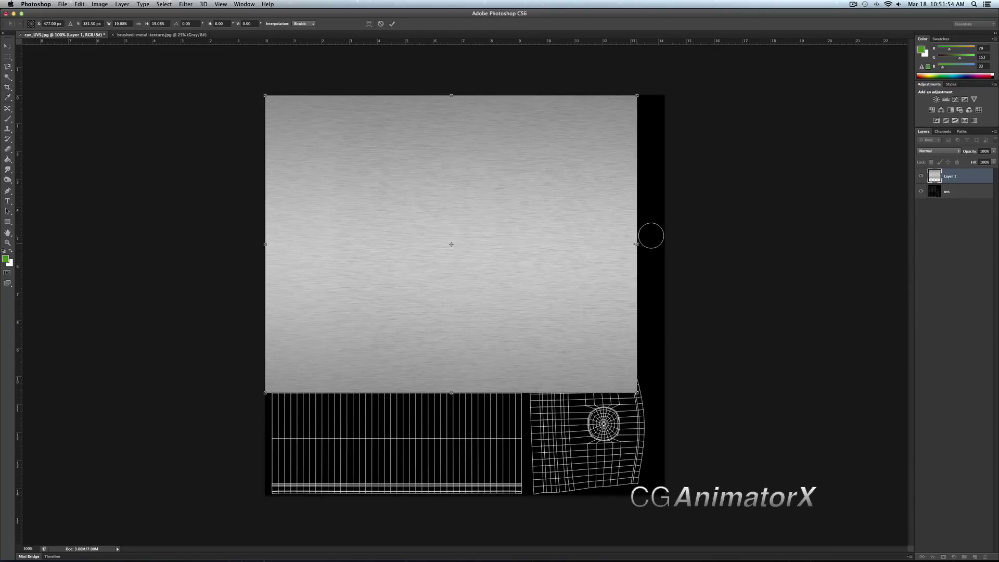
pyautogui.moveTo(637, 244); pyautogui.dragTo(664, 245)
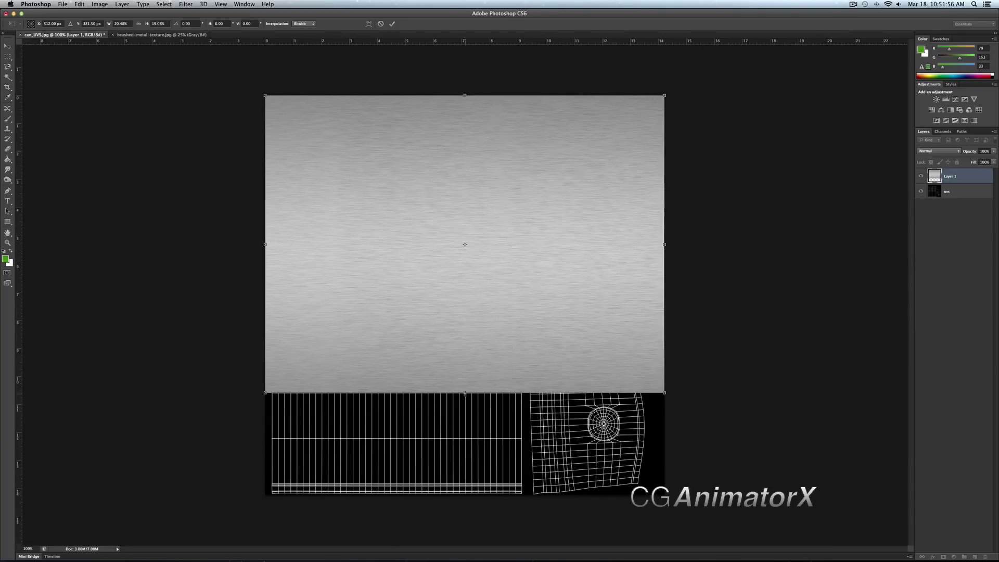
pyautogui.moveTo(465, 393); pyautogui.dragTo(483, 496)
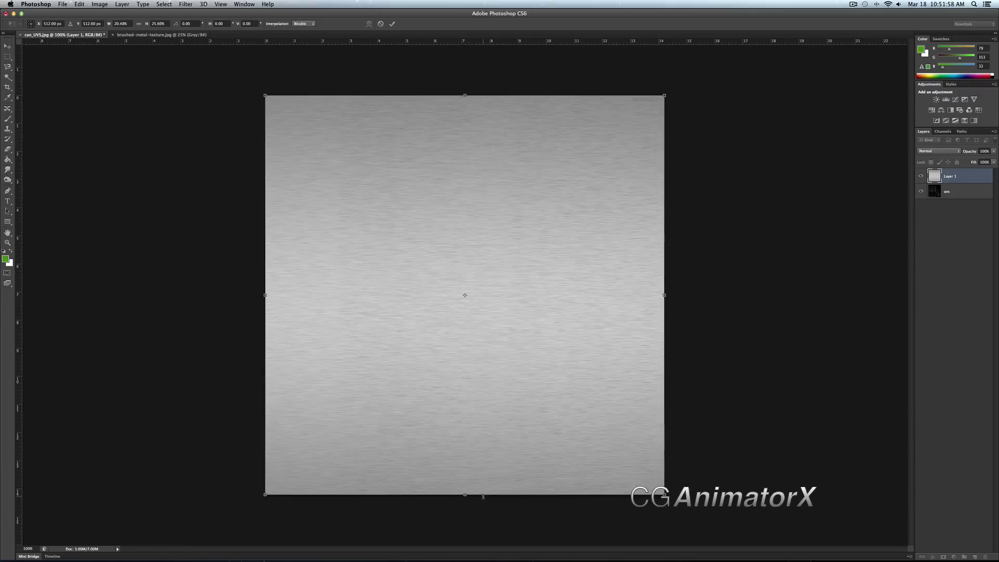
pyautogui.press('Return')
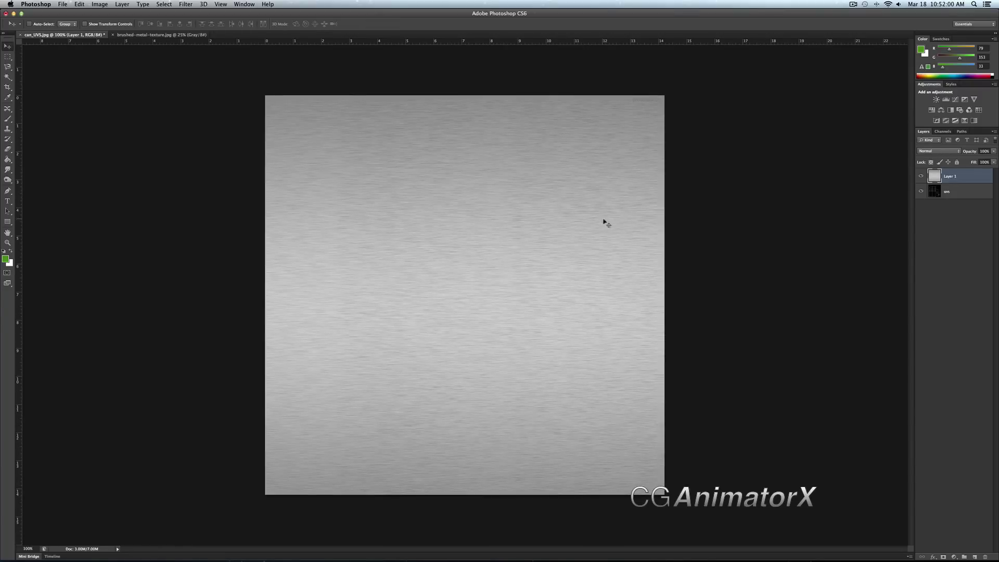
# Select the black area around the UV shells on the uvs layer with the Magic Wand and delete that area from Layer 1.
pyautogui.click(956, 193)
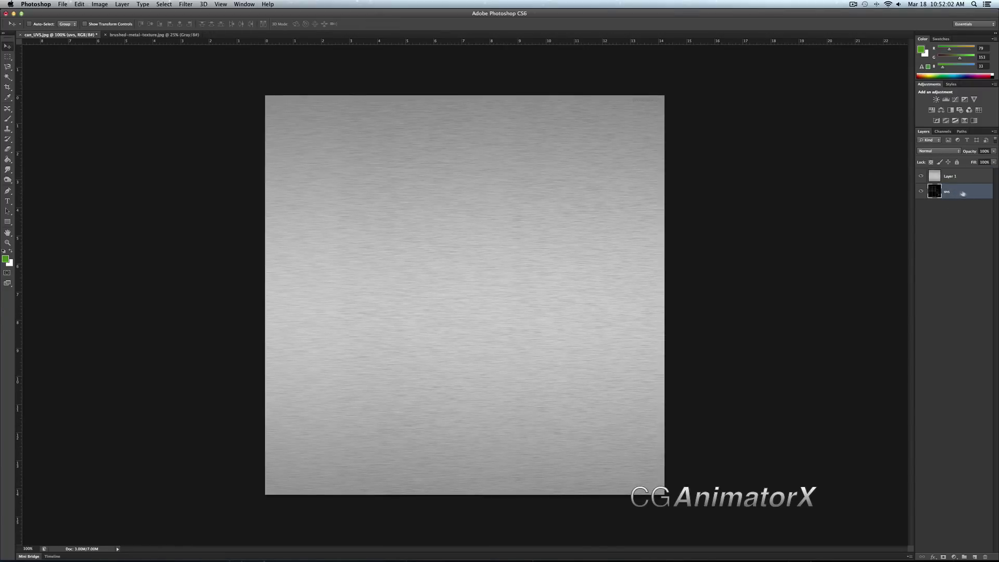
pyautogui.click(7, 76)
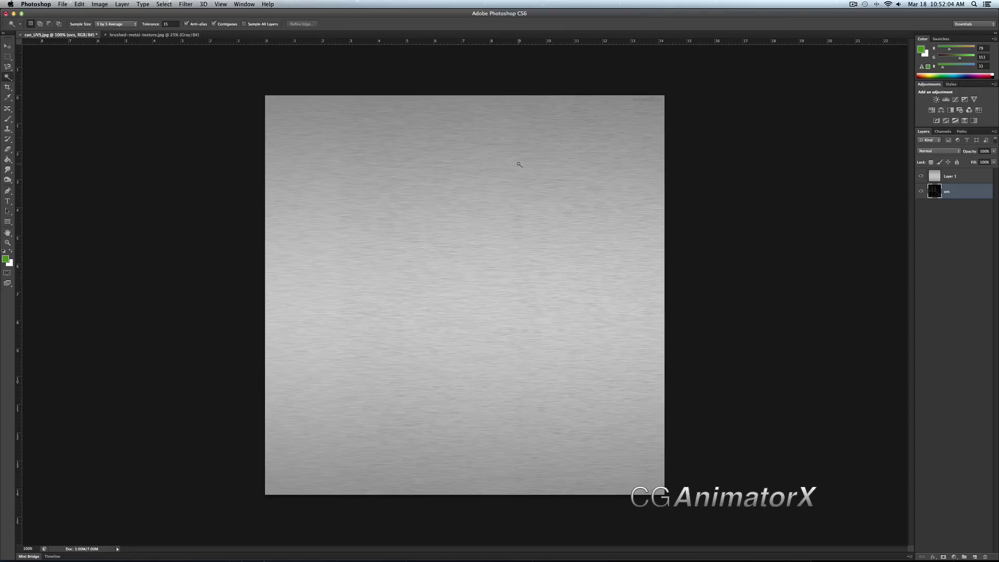
pyautogui.click(567, 119)
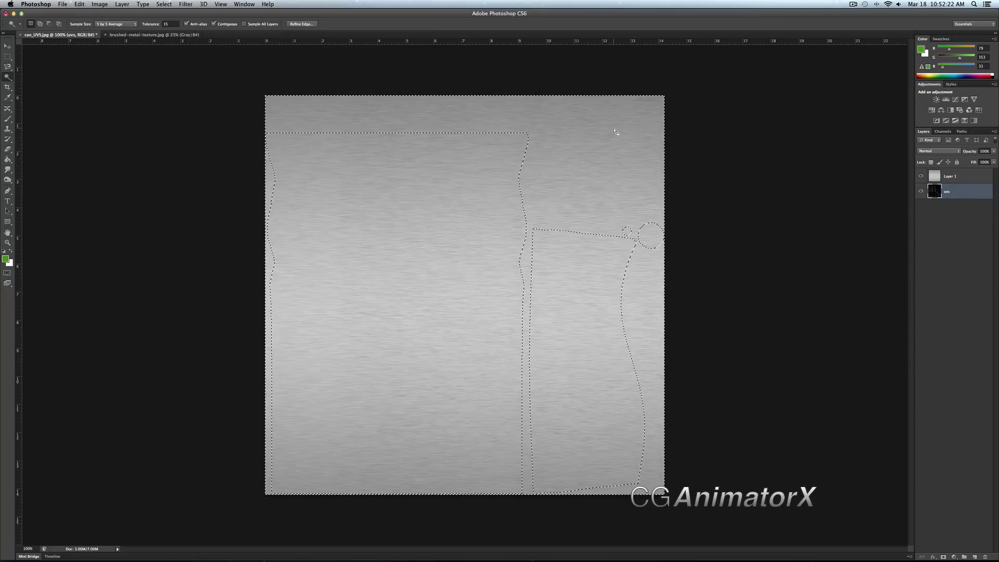
pyautogui.click(958, 177)
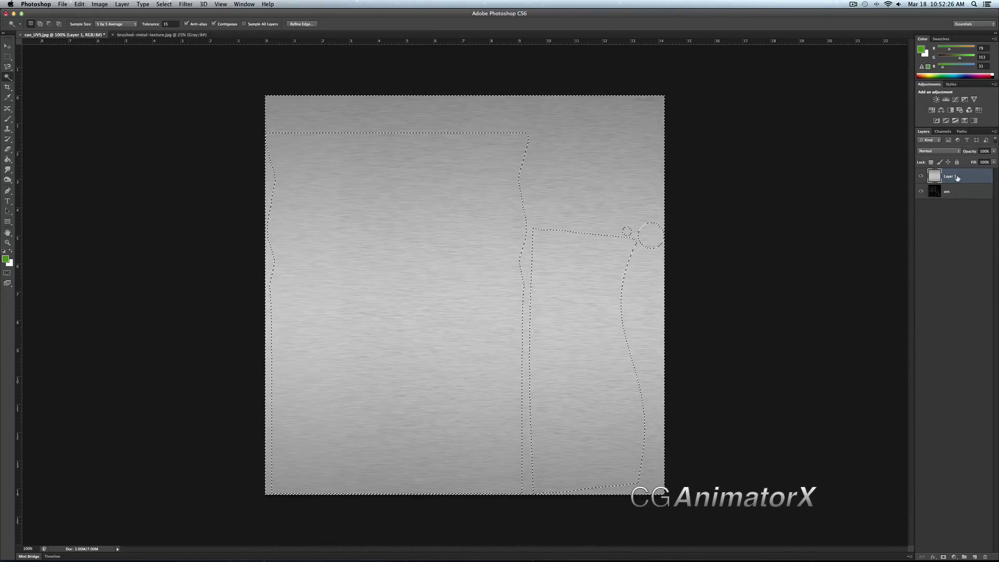
pyautogui.press('Delete')
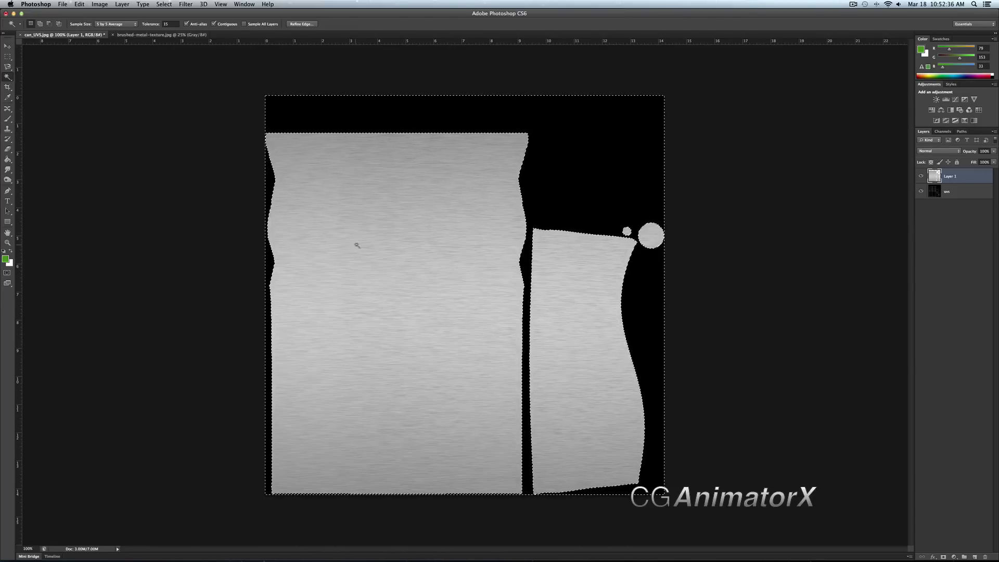
pyautogui.click(7, 47)
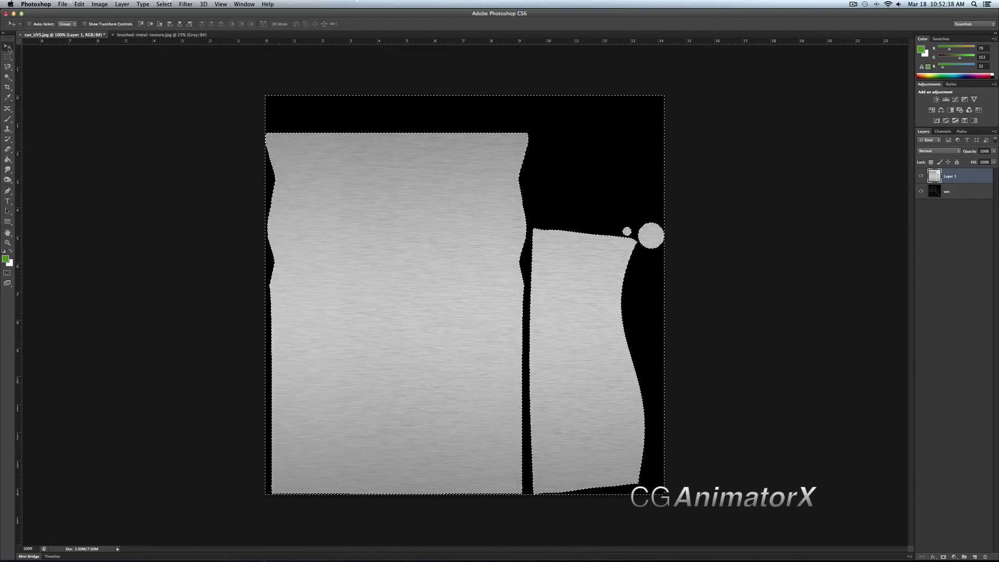
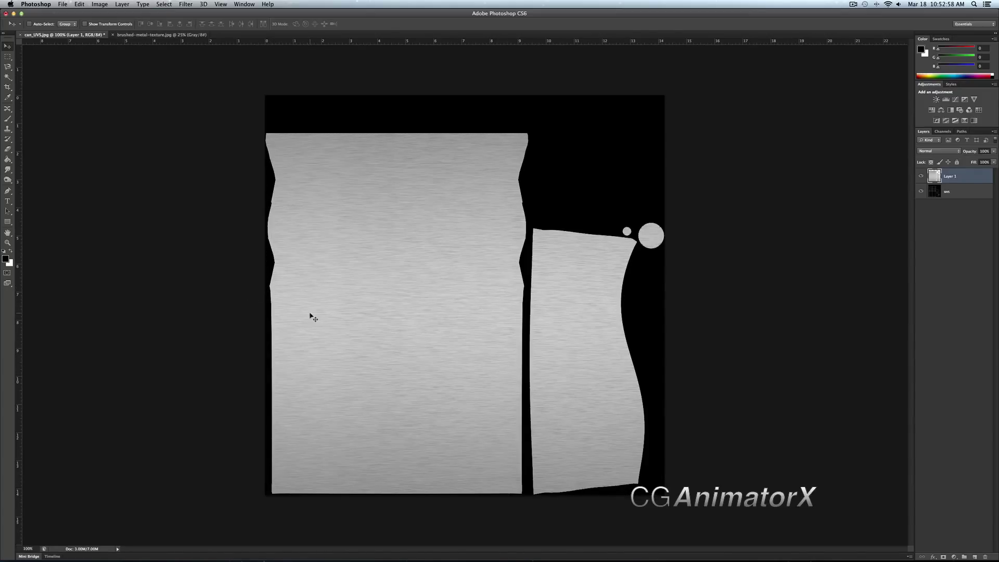
# Switch to Maya and select the faces of the aerosol can's dome and upper rim, leaving out the straight body.
pyautogui.click(509, 555)
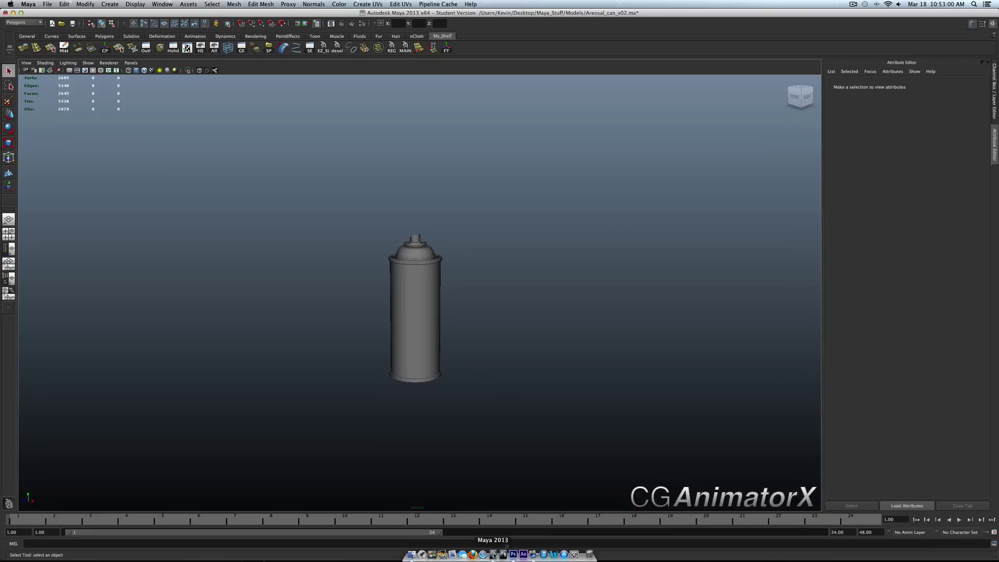
pyautogui.click(429, 347)
pyautogui.scroll(10, 432, 354)
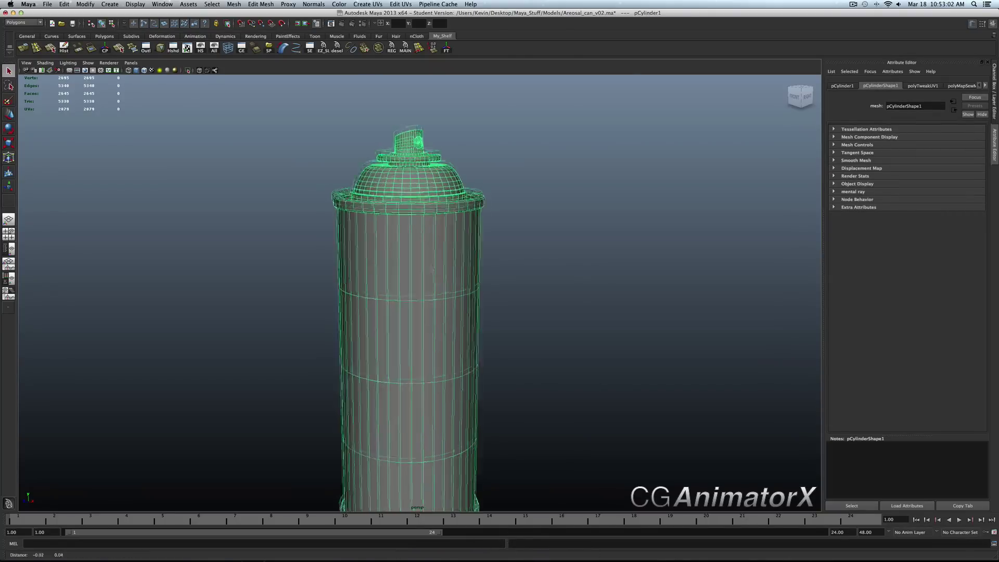
pyautogui.keyDown('alt'); pyautogui.moveTo(455, 395); pyautogui.dragTo(455, 350); pyautogui.keyUp('alt')
pyautogui.moveTo(457, 256); pyautogui.dragTo(456, 277, button='right')
pyautogui.keyDown('alt'); pyautogui.moveTo(456, 277); pyautogui.dragTo(312, 273, button='right'); pyautogui.keyUp('alt')
pyautogui.keyDown('alt'); pyautogui.moveTo(297, 274); pyautogui.dragTo(567, 291); pyautogui.keyUp('alt')
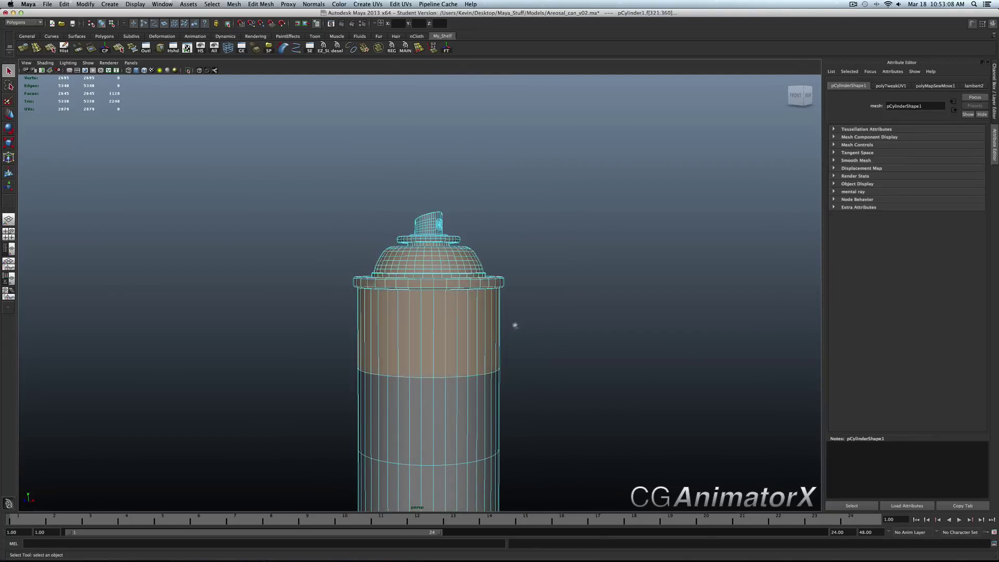
pyautogui.keyDown('ctrl'); pyautogui.moveTo(303, 309); pyautogui.dragTo(530, 349); pyautogui.keyUp('ctrl')
pyautogui.scroll(6, 529, 349)
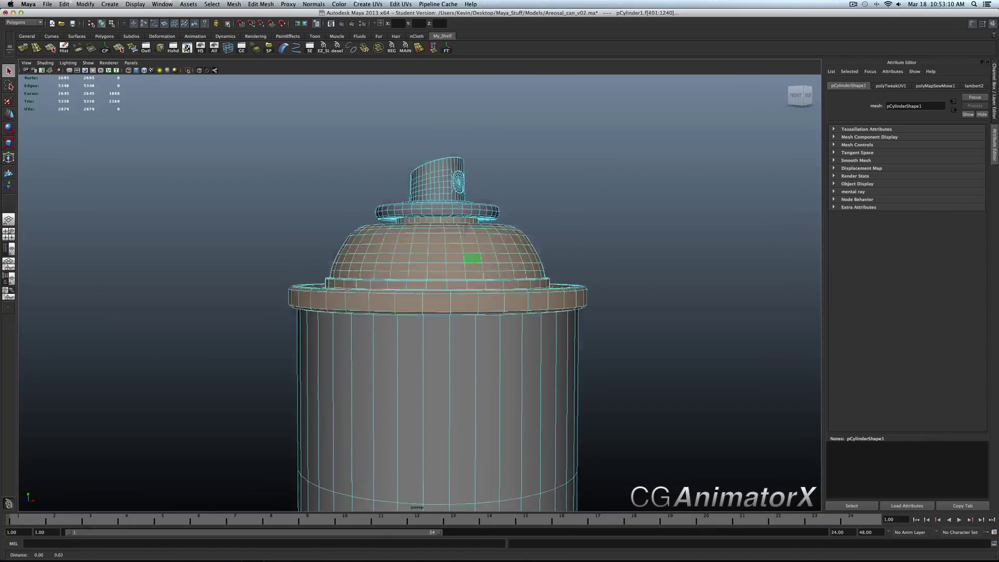
# Examine the dome, the spray nozzle and the bottom rim of the can to decide which parts stay bare metal.
pyautogui.keyDown('alt'); pyautogui.moveTo(471, 228); pyautogui.dragTo(468, 306, button='middle'); pyautogui.keyUp('alt')
pyautogui.scroll(4, 468, 306)
pyautogui.keyDown('alt'); pyautogui.moveTo(469, 307); pyautogui.dragTo(401, 220); pyautogui.keyUp('alt')
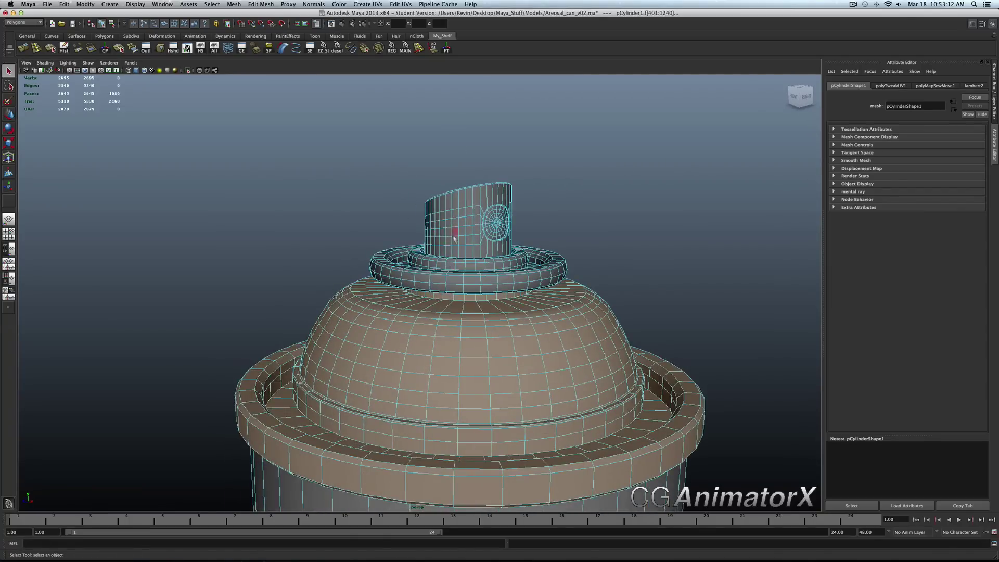
pyautogui.keyDown('alt'); pyautogui.moveTo(460, 263); pyautogui.dragTo(448, 214); pyautogui.keyUp('alt')
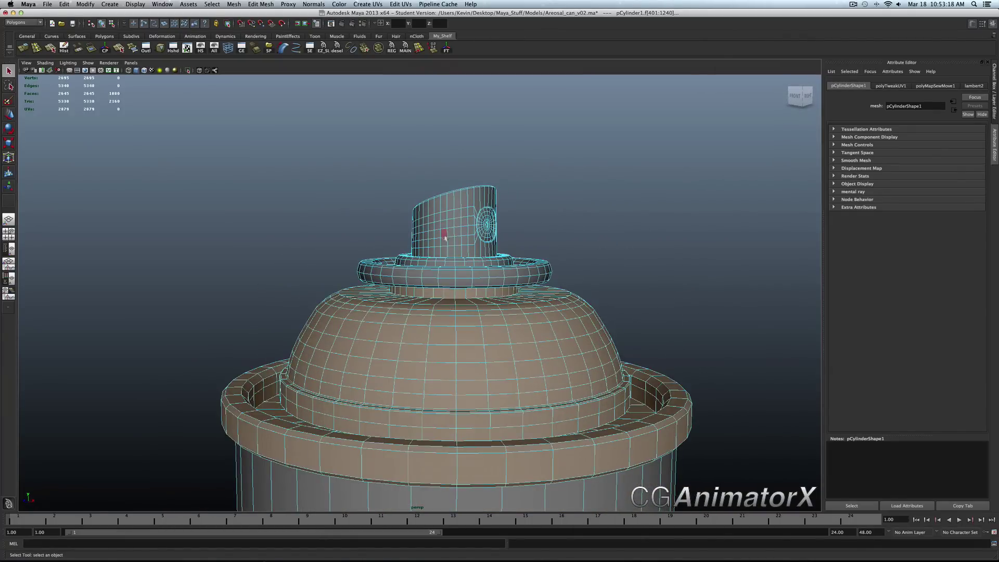
pyautogui.keyDown('alt'); pyautogui.moveTo(460, 224); pyautogui.dragTo(437, 313, button='middle'); pyautogui.keyUp('alt')
pyautogui.scroll(5, 437, 314)
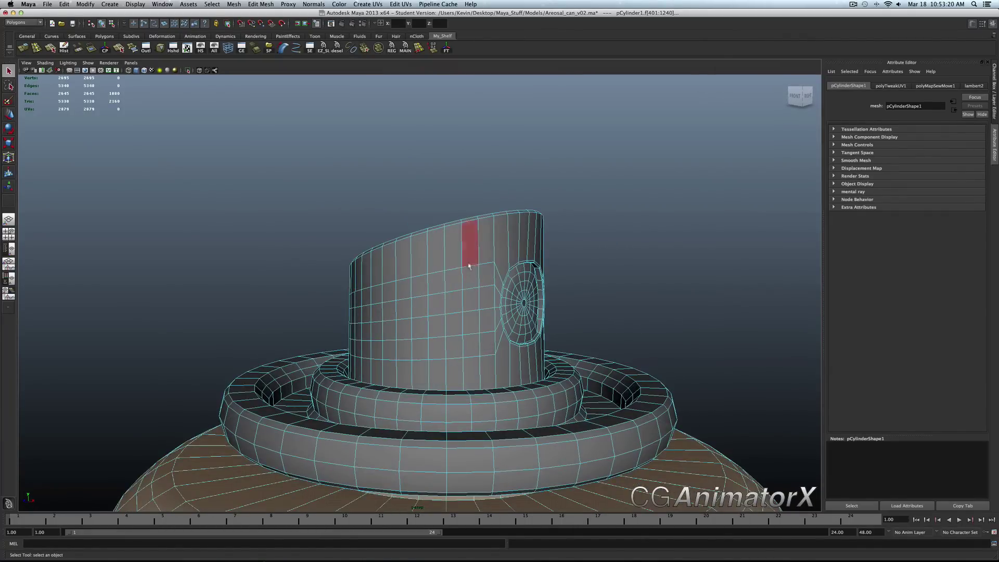
pyautogui.scroll(-12, 467, 288)
pyautogui.keyDown('alt'); pyautogui.moveTo(444, 397); pyautogui.dragTo(437, 297, button='middle'); pyautogui.keyUp('alt')
pyautogui.scroll(6, 437, 297)
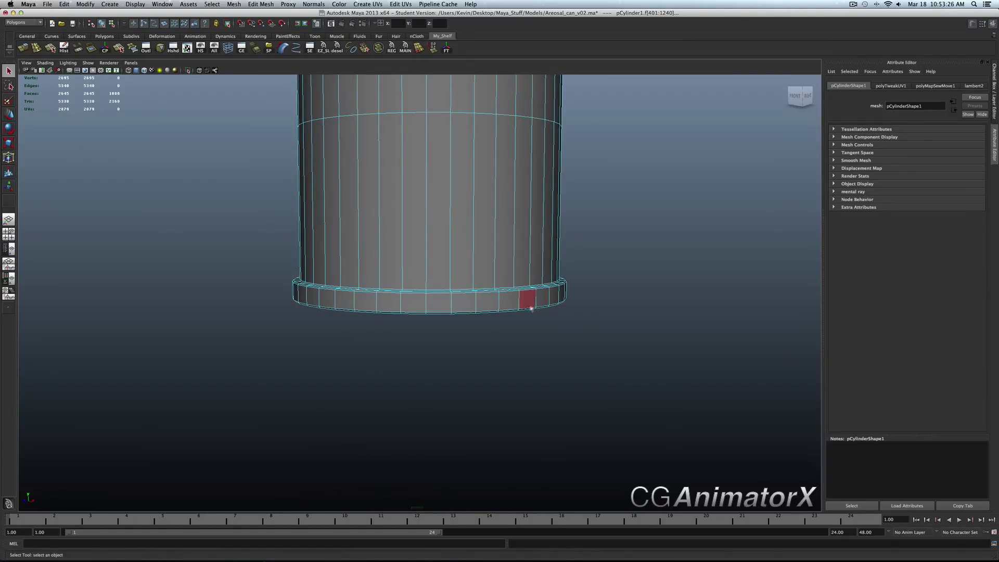
pyautogui.scroll(-6, 447, 261)
pyautogui.keyDown('alt'); pyautogui.moveTo(447, 261); pyautogui.dragTo(448, 388, button='middle'); pyautogui.keyUp('alt')
# Select the side faces of the can's straight body between the top and bottom rims.
pyautogui.moveTo(409, 174); pyautogui.dragTo(408, 196, button='right')
pyautogui.moveTo(321, 174); pyautogui.dragTo(585, 381)
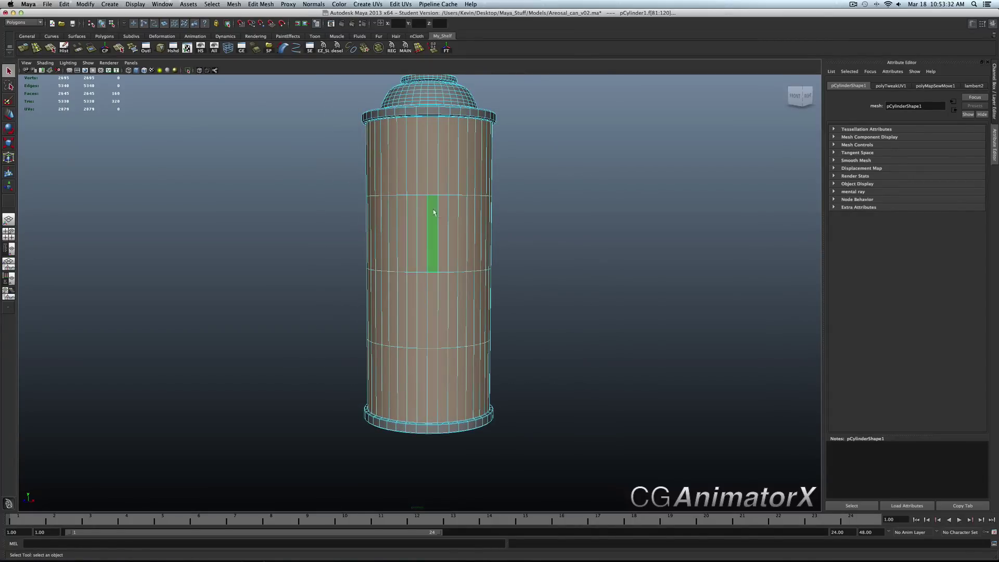
pyautogui.keyDown('alt'); pyautogui.moveTo(429, 178); pyautogui.dragTo(417, 355, button='middle'); pyautogui.keyUp('alt')
pyautogui.scroll(6, 417, 355)
pyautogui.keyDown('alt'); pyautogui.moveTo(416, 355); pyautogui.dragTo(426, 304); pyautogui.keyUp('alt')
pyautogui.scroll(5, 426, 303)
# Select a narrow face where the body meets the top rim, and another one at the bottom rim.
pyautogui.click(439, 234)
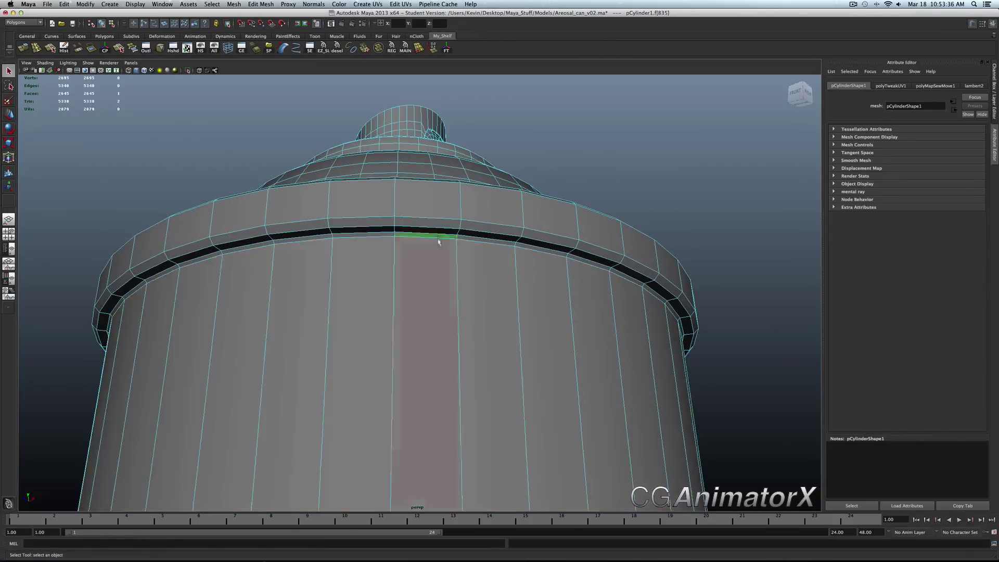
pyautogui.scroll(-6, 440, 237)
pyautogui.scroll(-10, 444, 348)
pyautogui.keyDown('alt'); pyautogui.moveTo(443, 358); pyautogui.dragTo(438, 203, button='middle'); pyautogui.keyUp('alt')
pyautogui.keyDown('alt'); pyautogui.moveTo(438, 204); pyautogui.dragTo(442, 375); pyautogui.keyUp('alt')
pyautogui.keyDown('alt'); pyautogui.moveTo(442, 387); pyautogui.dragTo(435, 267, button='middle'); pyautogui.keyUp('alt')
pyautogui.scroll(6, 451, 220)
pyautogui.scroll(4, 435, 268)
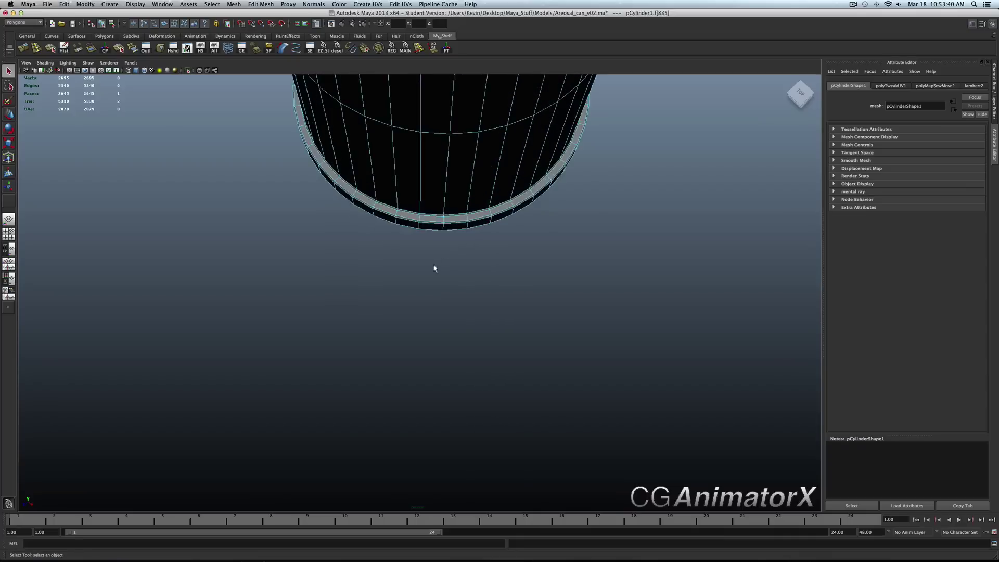
pyautogui.keyDown('shift'); pyautogui.click(440, 219); pyautogui.keyUp('shift')
pyautogui.keyDown('alt'); pyautogui.moveTo(442, 219); pyautogui.dragTo(435, 299, button='middle'); pyautogui.keyUp('alt')
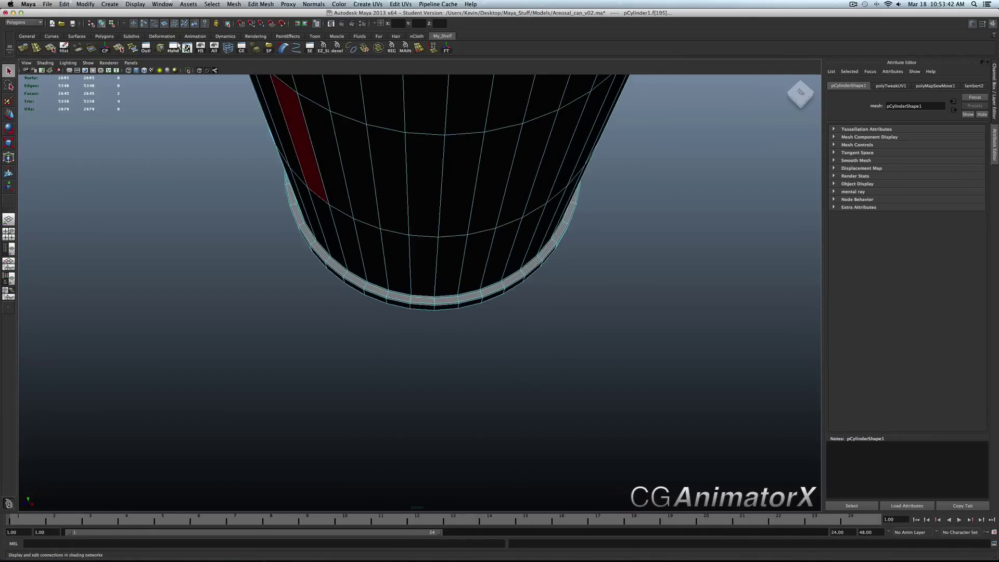
# Open the UV Texture Editor and examine where the label area's boundary faces lie in the can's UV layout.
pyautogui.click(187, 49)
pyautogui.scroll(-2, 448, 310)
pyautogui.scroll(6, 448, 310)
pyautogui.keyDown('alt'); pyautogui.moveTo(459, 277); pyautogui.dragTo(463, 255, button='middle'); pyautogui.keyUp('alt')
pyautogui.scroll(1, 463, 254)
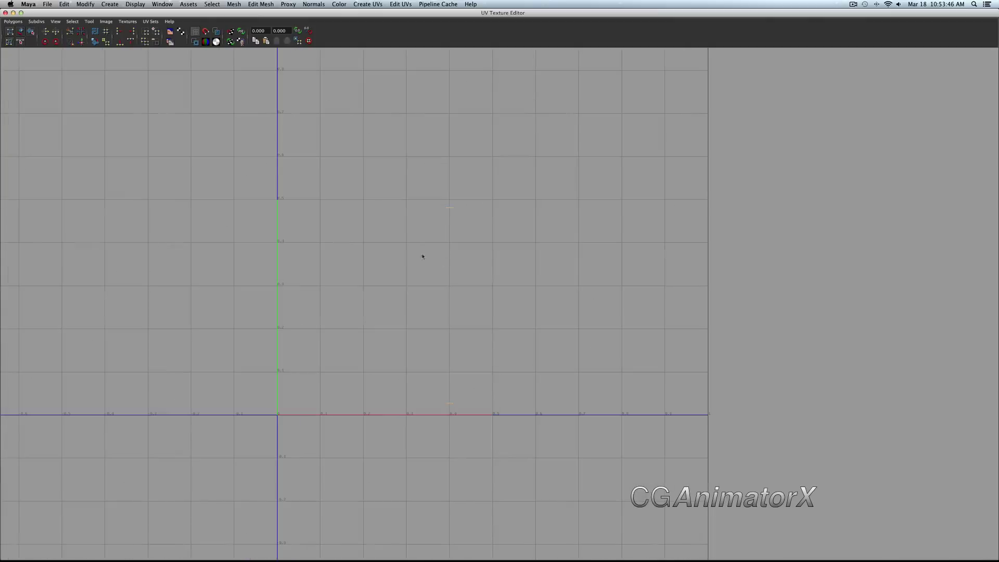
pyautogui.click(462, 254)
pyautogui.keyDown('alt'); pyautogui.moveTo(257, 210); pyautogui.dragTo(365, 208, button='right'); pyautogui.keyUp('alt')
pyautogui.click(427, 143)
pyautogui.press('z')
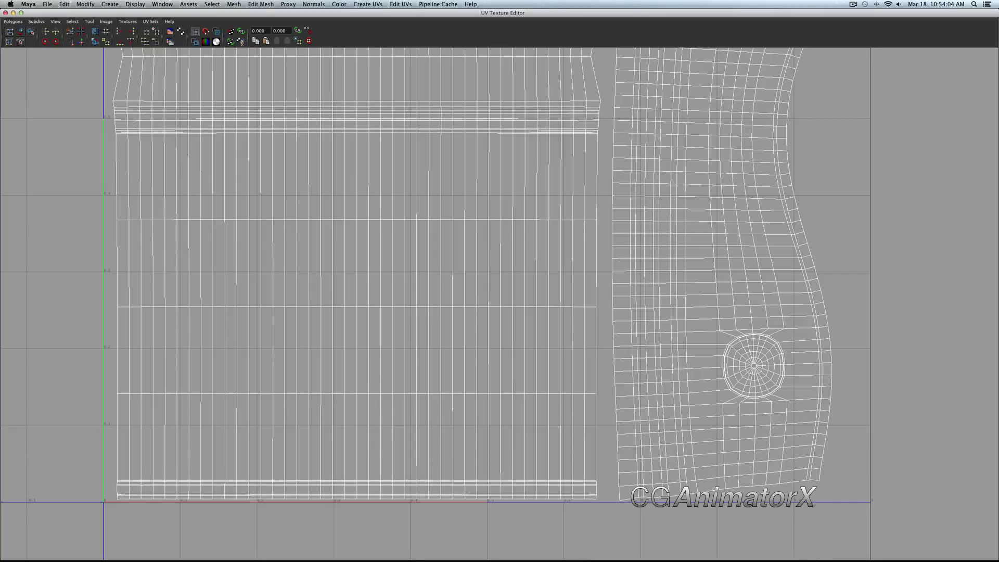
# Close the UV Texture Editor, select the whole can and delete its construction history.
pyautogui.click(6, 13)
pyautogui.click(488, 185)
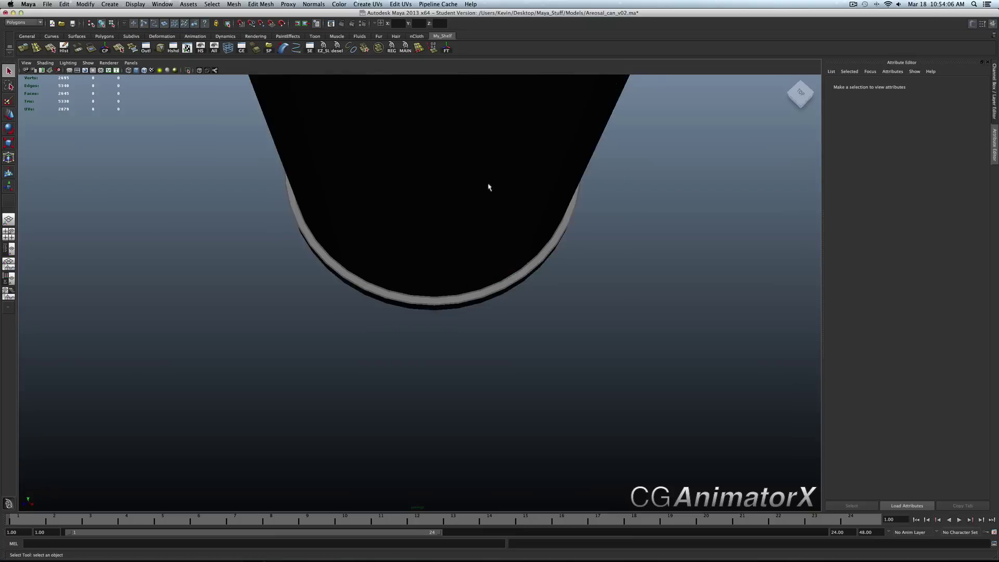
pyautogui.press('f')
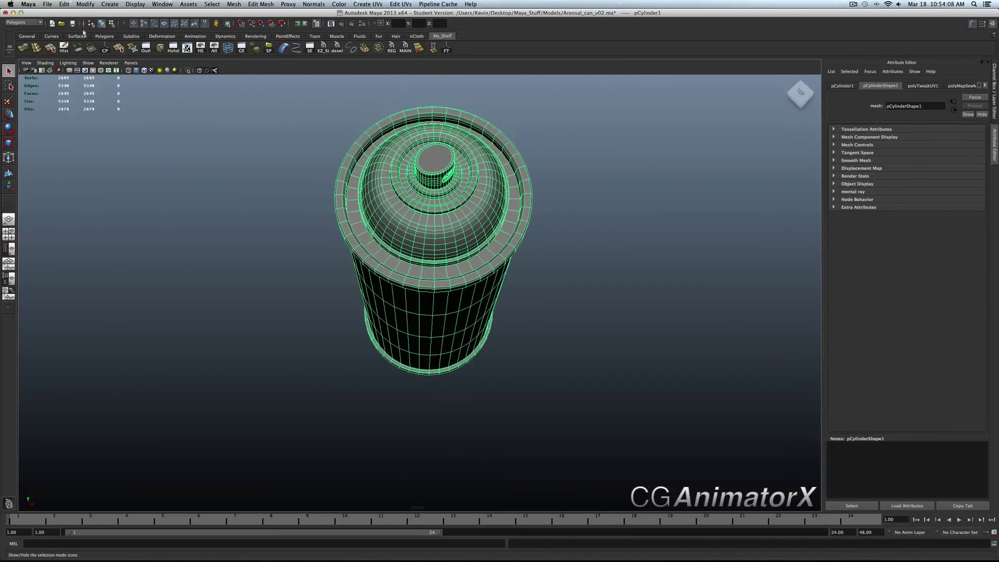
pyautogui.click(64, 47)
pyautogui.keyDown('alt'); pyautogui.moveTo(338, 136); pyautogui.dragTo(359, 213); pyautogui.keyUp('alt')
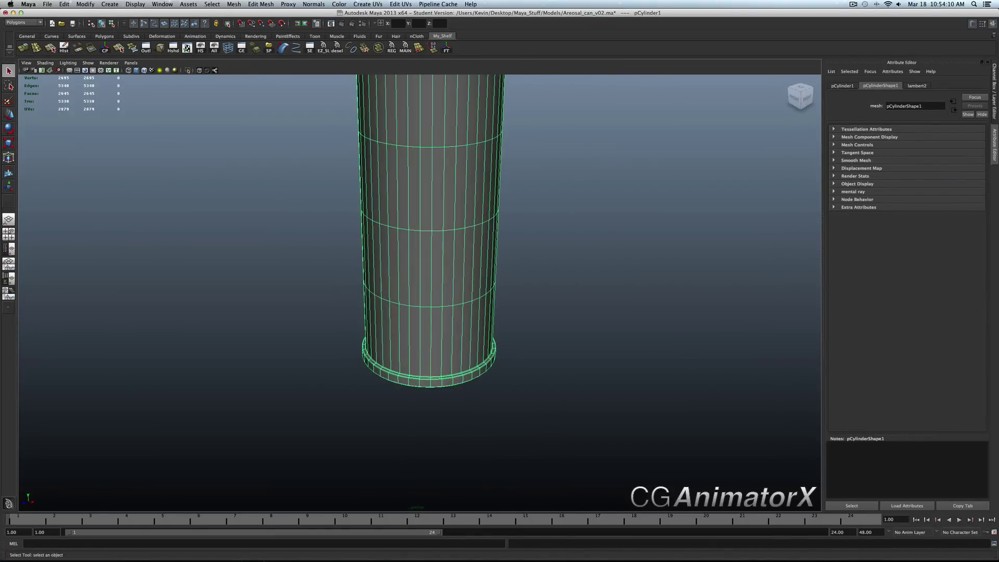
# Switch to Photoshop and compare Layer 1 with the UV wireframe beneath it to locate the body's upper edge.
pyautogui.click(513, 554)
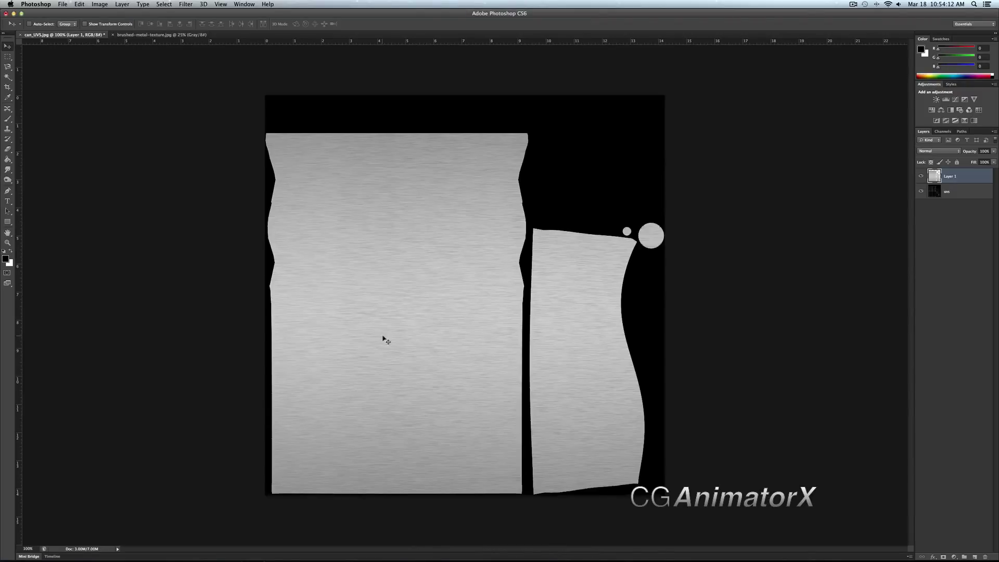
pyautogui.click(8, 243)
pyautogui.click(376, 304)
pyautogui.moveTo(362, 303)
pyautogui.mouseDown()
pyautogui.moveTo(382, 258)
pyautogui.moveTo(383, 219)
pyautogui.mouseUp()
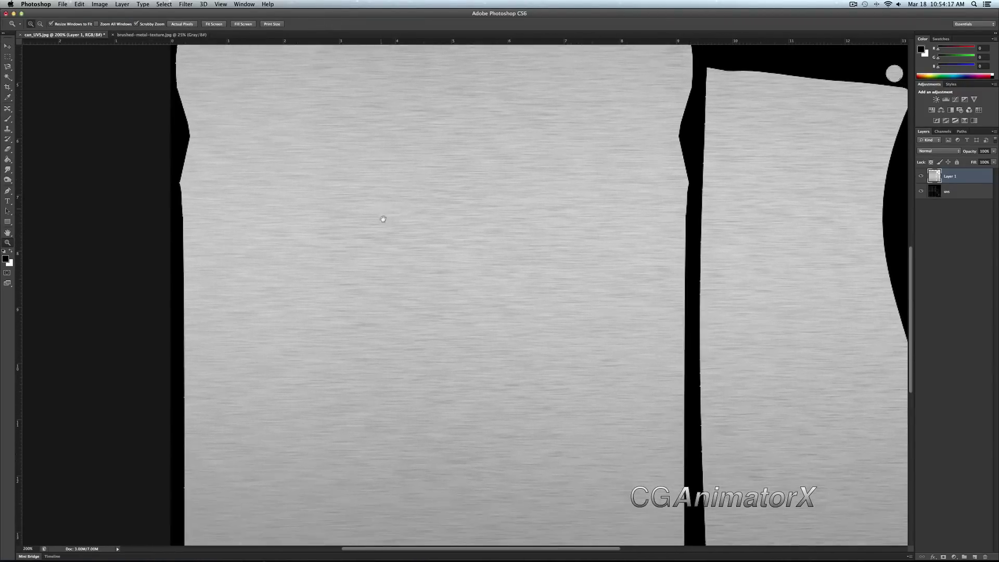
pyautogui.click(920, 178)
pyautogui.click(921, 178)
pyautogui.click(921, 178)
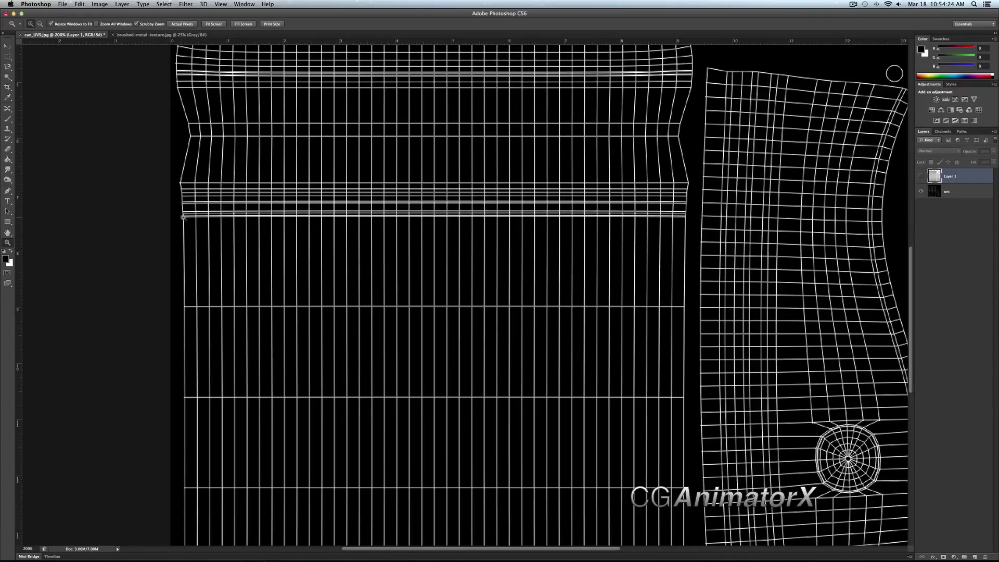
pyautogui.click(921, 177)
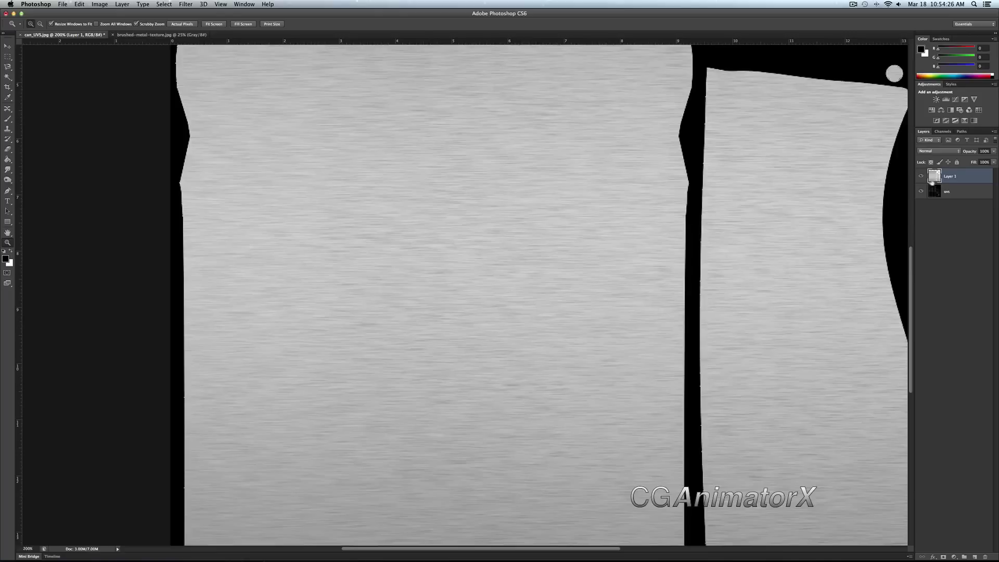
# Set up the Eraser with a round brush tip, test it on Layer 1, undo the test stroke and reduce the brush size.
pyautogui.click(9, 150)
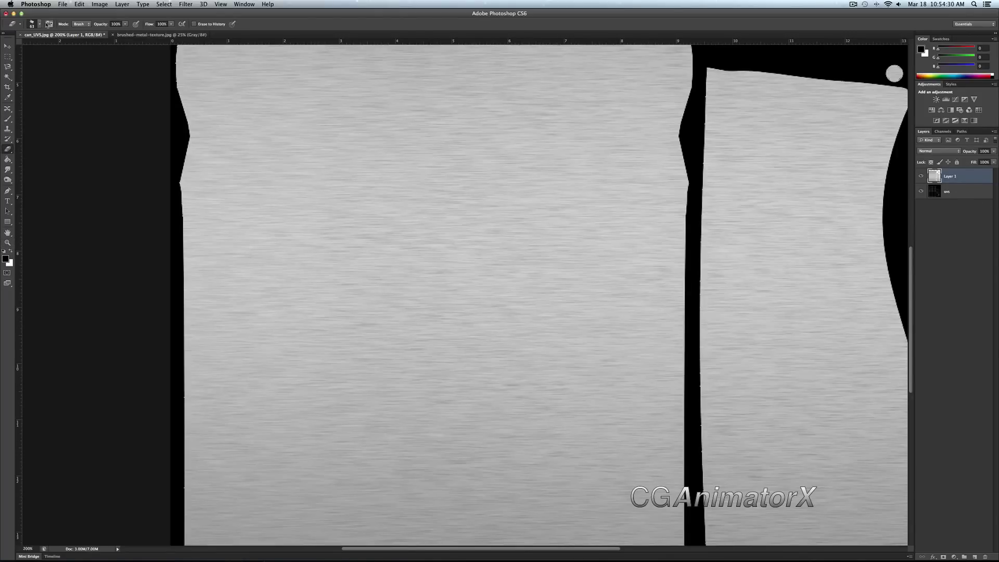
pyautogui.click(39, 23)
pyautogui.scroll(3, 43, 90)
pyautogui.click(51, 86)
pyautogui.moveTo(281, 277); pyautogui.dragTo(333, 276)
pyautogui.press('super+z')
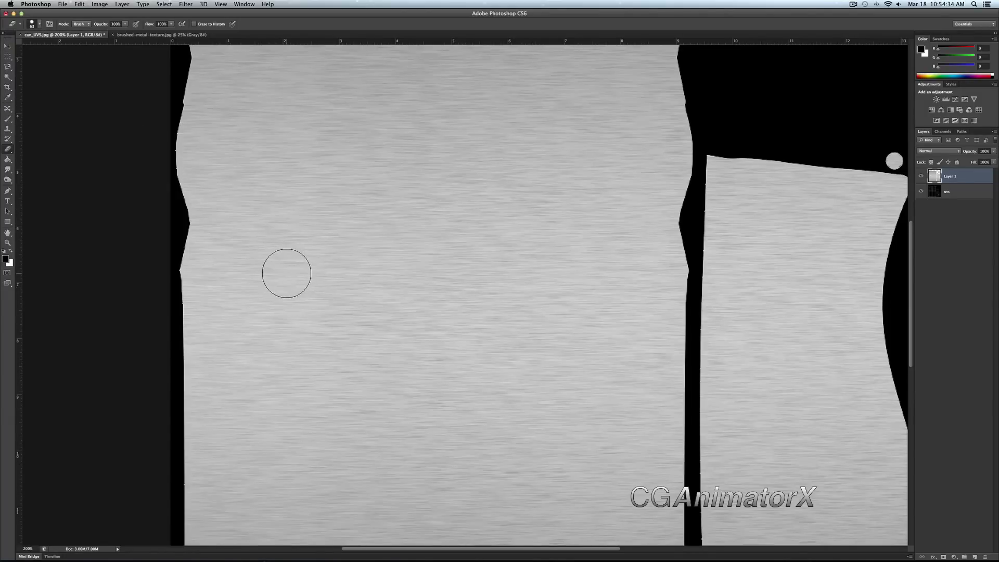
pyautogui.scroll(-2, 286, 273)
pyautogui.press('[')
pyautogui.press('[')
pyautogui.press('[')
pyautogui.press('[')
pyautogui.press('[')
pyautogui.press('[')
pyautogui.press('[')
pyautogui.press('[')
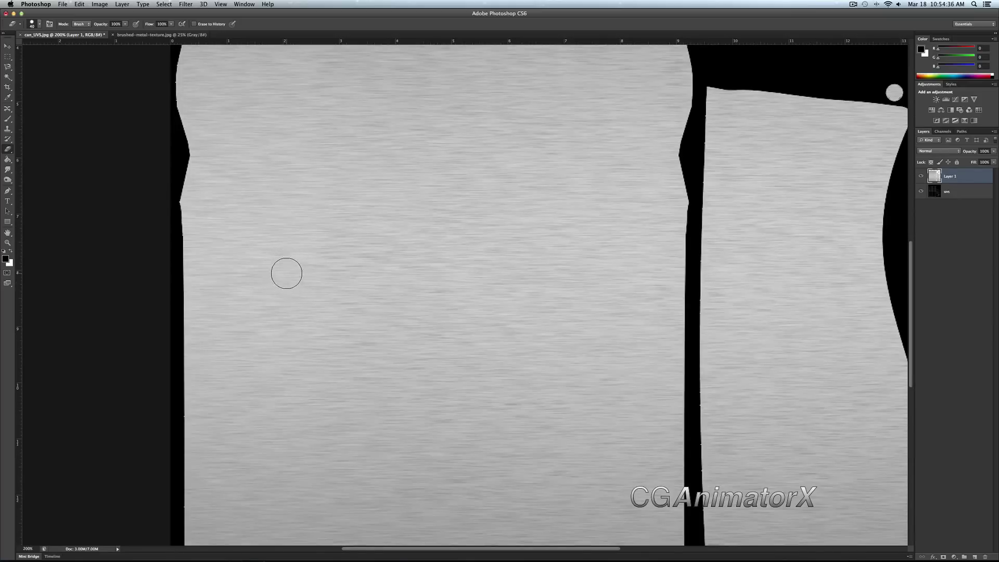
# Erase a thin horizontal line across Layer 1's large shell along the body's upper edge, using the UV wireframe as a guide.
pyautogui.click(922, 177)
pyautogui.click(922, 177)
pyautogui.click(921, 177)
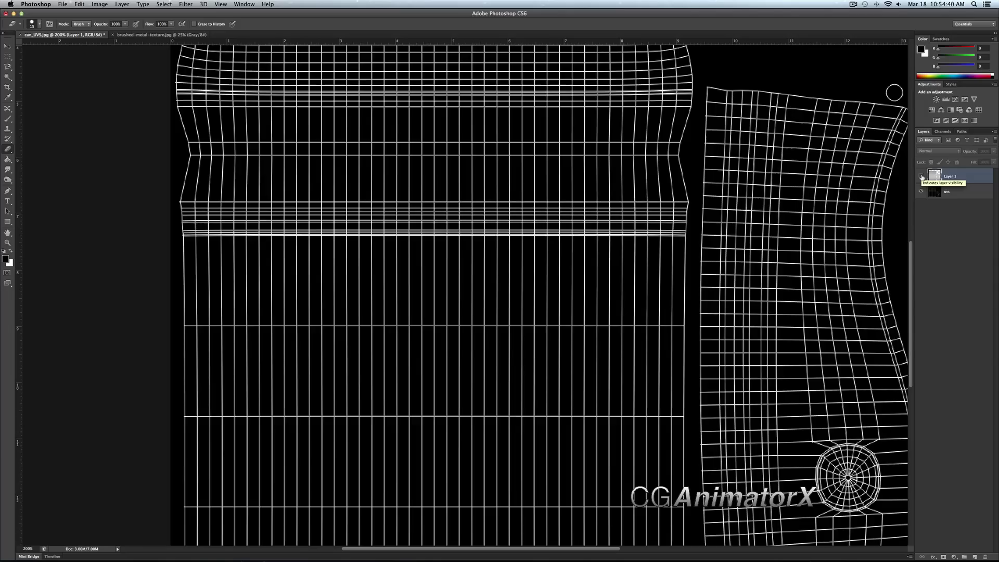
pyautogui.click(921, 177)
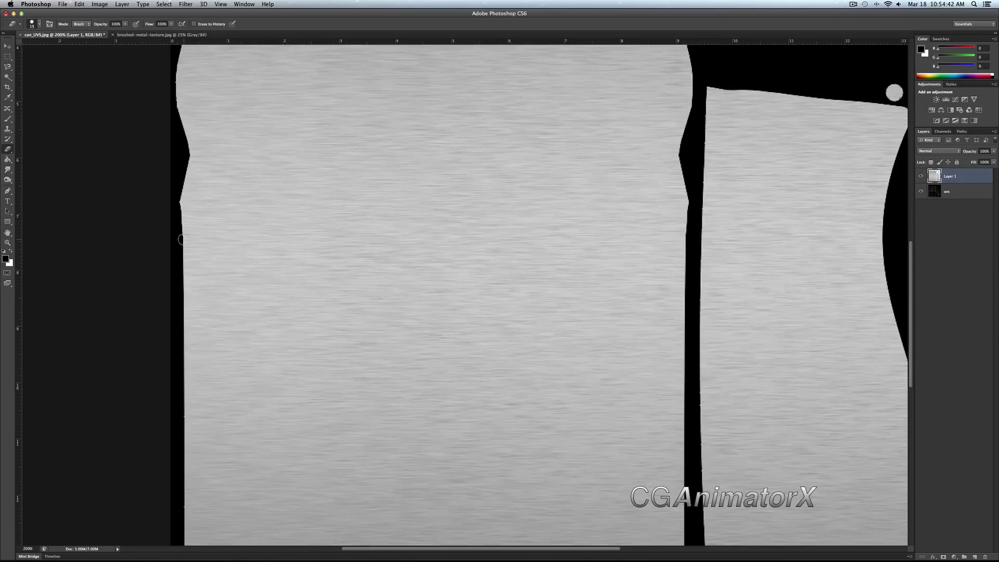
pyautogui.press('[')
pyautogui.press('[')
pyautogui.keyDown('shift'); pyautogui.moveTo(184, 239); pyautogui.dragTo(683, 271); pyautogui.keyUp('shift')
pyautogui.scroll(-5, 372, 317)
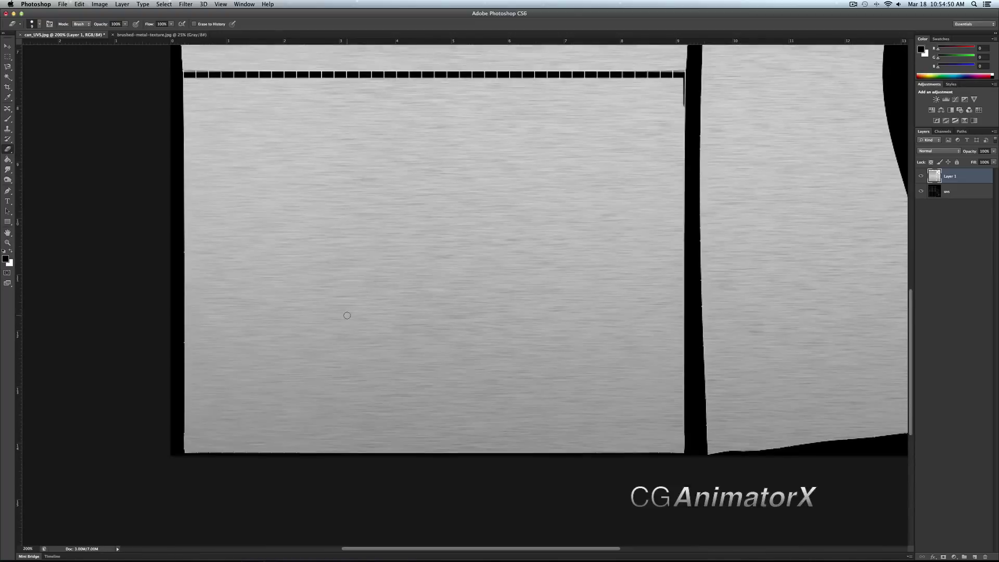
# Erase a thin horizontal line across the large shell just above the bottom rim, undoing and redrawing strokes that go wrong.
pyautogui.click(920, 177)
pyautogui.click(920, 177)
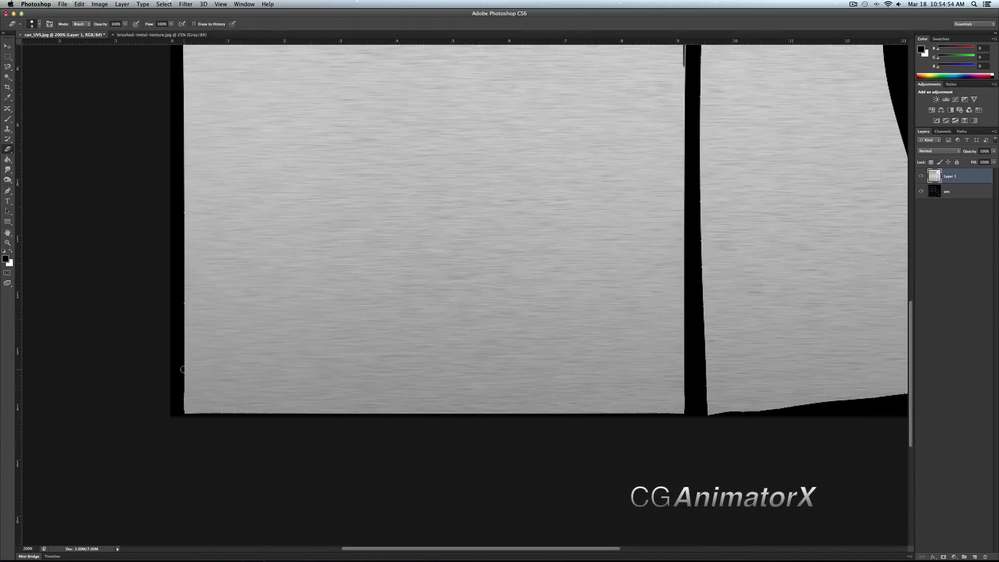
pyautogui.keyDown('shift'); pyautogui.click(185, 391); pyautogui.keyUp('shift')
pyautogui.hotkey('ctrl', 'z')
pyautogui.keyDown('shift'); pyautogui.moveTo(186, 390); pyautogui.dragTo(723, 396); pyautogui.keyUp('shift')
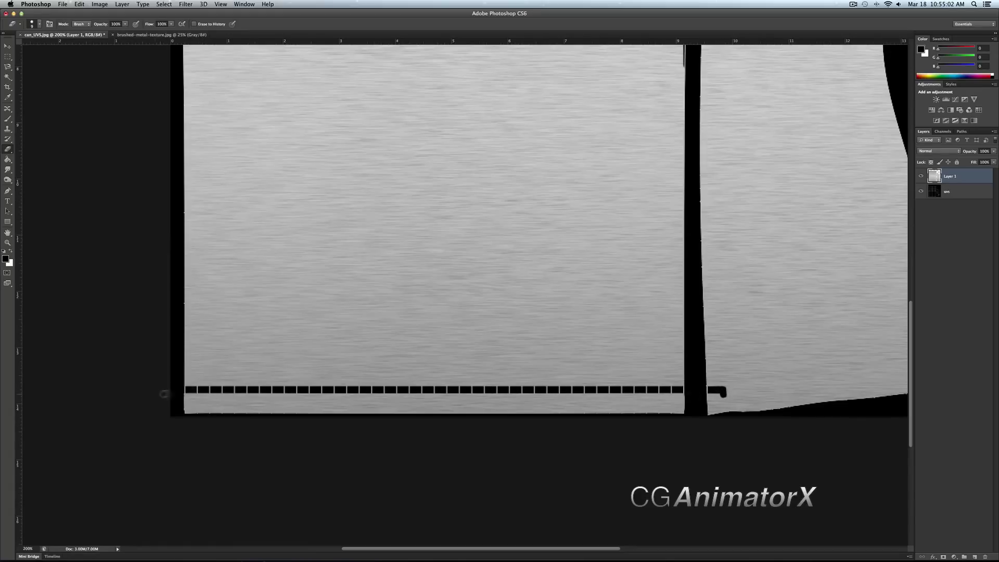
pyautogui.press('super+z')
pyautogui.keyDown('shift'); pyautogui.moveTo(185, 390); pyautogui.dragTo(688, 386); pyautogui.keyUp('shift')
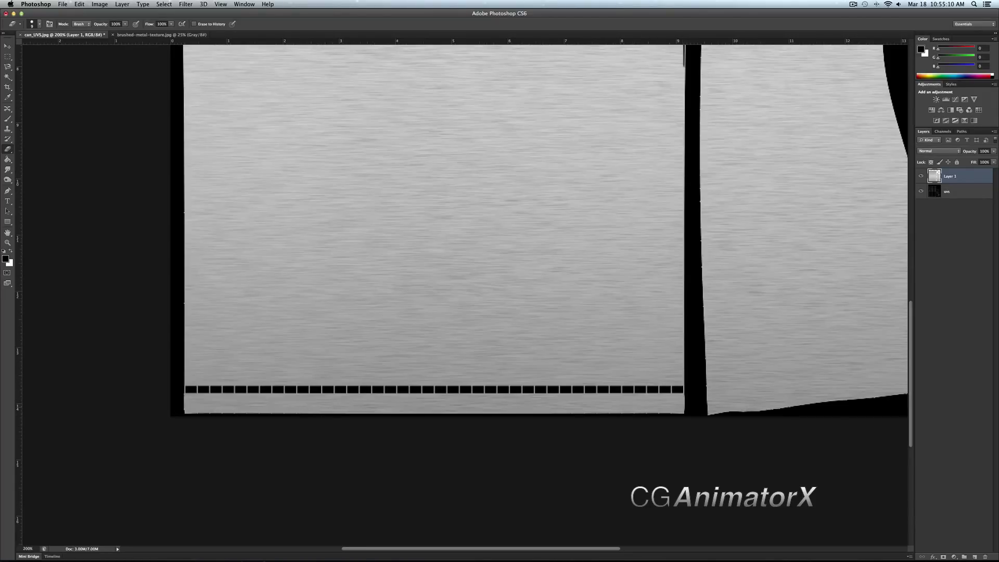
# Erase all the brushed metal from the smaller wavy shell and the two small circles on Layer 1 with a larger Eraser brush.
pyautogui.scroll(5, 442, 321)
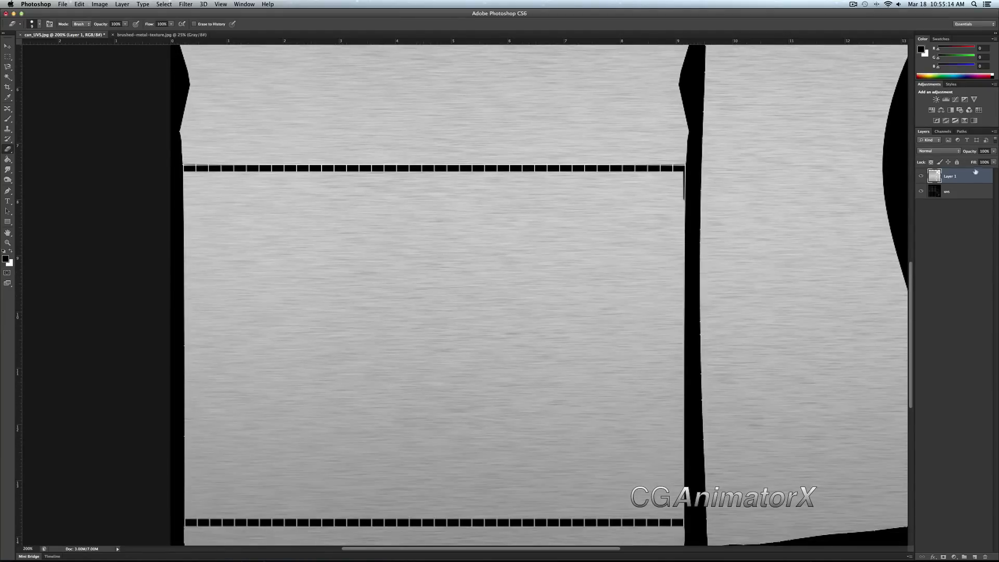
pyautogui.scroll(-2, 542, 294)
pyautogui.press('z')
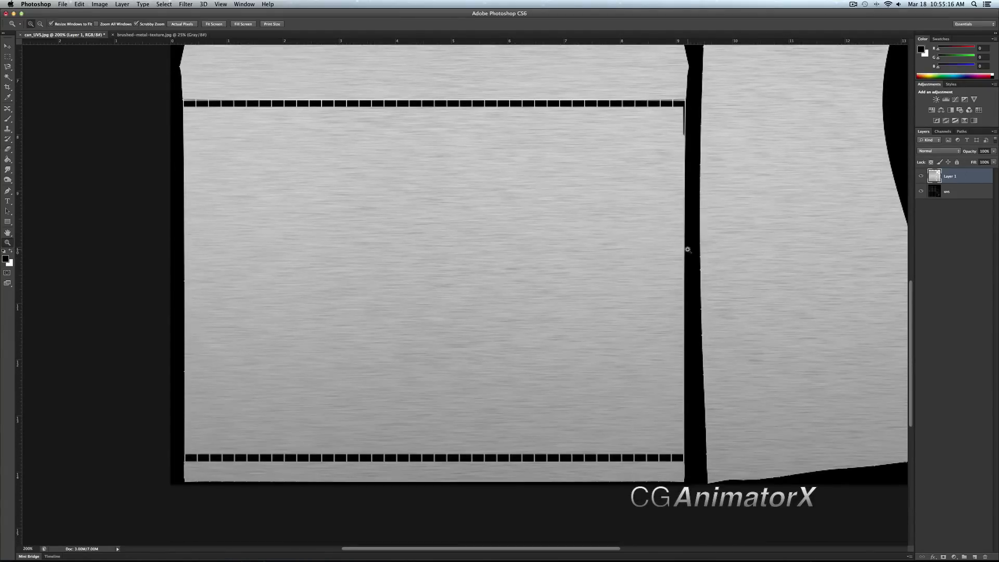
pyautogui.keyDown('alt'); pyautogui.click(246, 240); pyautogui.keyUp('alt')
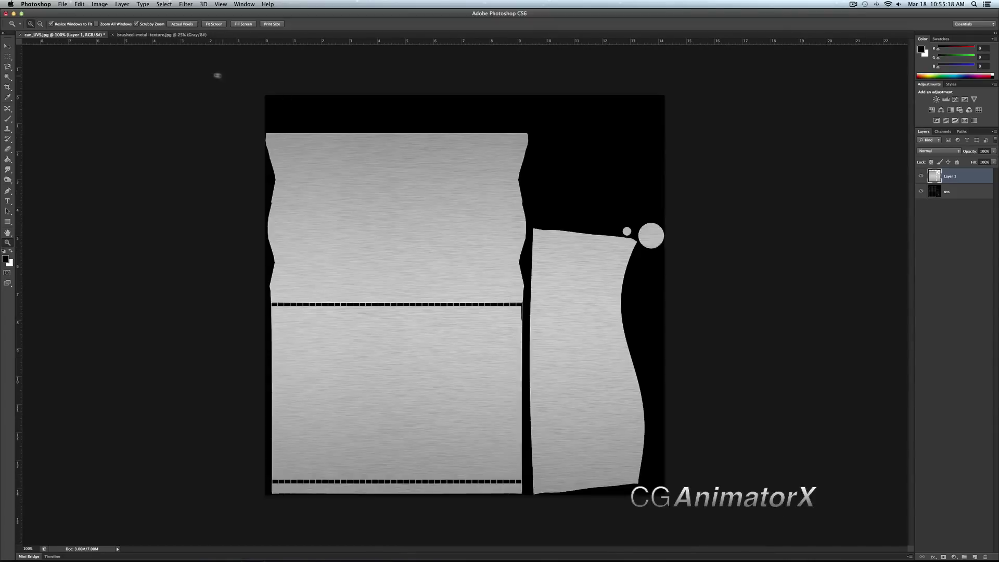
pyautogui.click(207, 25)
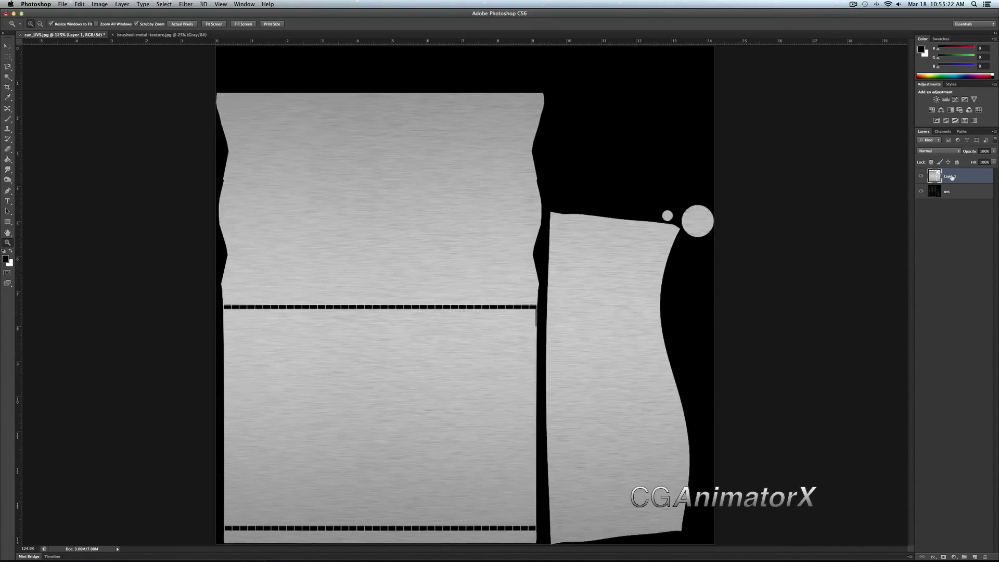
pyautogui.click(8, 149)
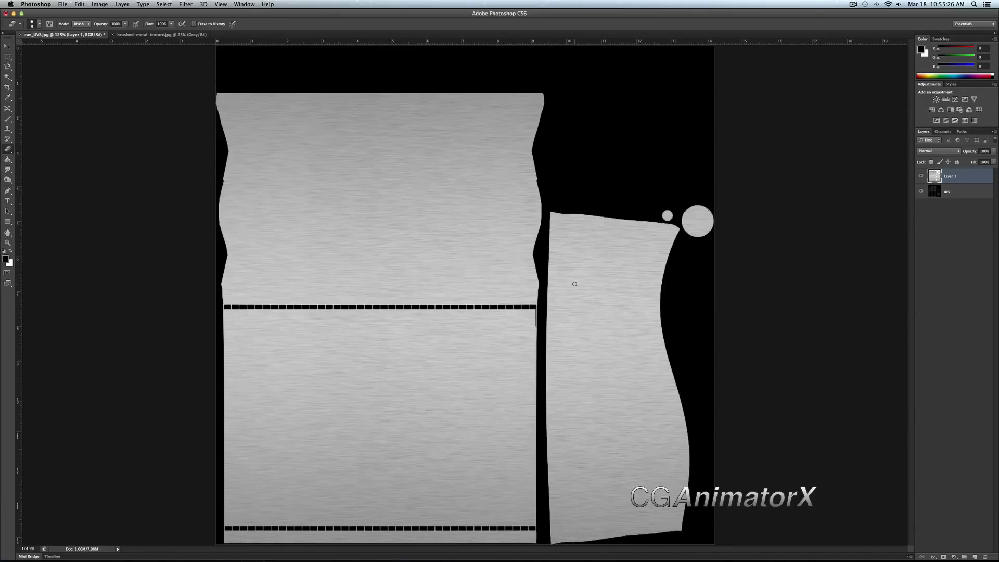
pyautogui.press(']')
pyautogui.press(']')
pyautogui.press(']')
pyautogui.press(']')
pyautogui.press(']')
pyautogui.press(']')
pyautogui.press(']')
pyautogui.moveTo(660, 232)
pyautogui.mouseDown()
pyautogui.moveTo(705, 242)
pyautogui.moveTo(658, 261)
pyautogui.moveTo(643, 457)
pyautogui.moveTo(690, 426)
pyautogui.moveTo(621, 526)
pyautogui.moveTo(598, 500)
pyautogui.moveTo(572, 538)
pyautogui.moveTo(567, 388)
pyautogui.moveTo(587, 210)
pyautogui.moveTo(589, 218)
pyautogui.mouseUp()
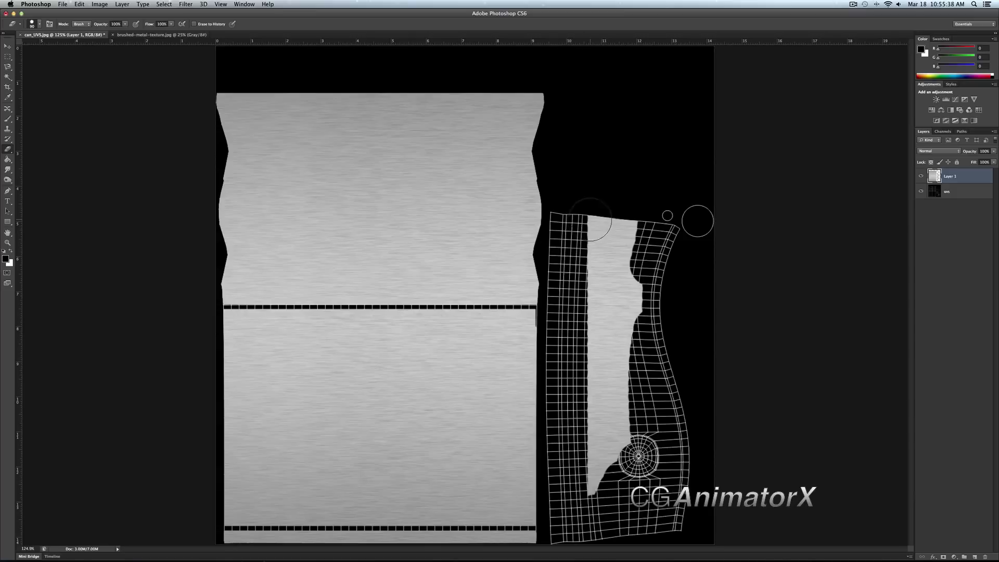
pyautogui.moveTo(607, 229)
pyautogui.mouseDown()
pyautogui.moveTo(624, 448)
pyautogui.moveTo(637, 229)
pyautogui.moveTo(676, 229)
pyautogui.mouseUp()
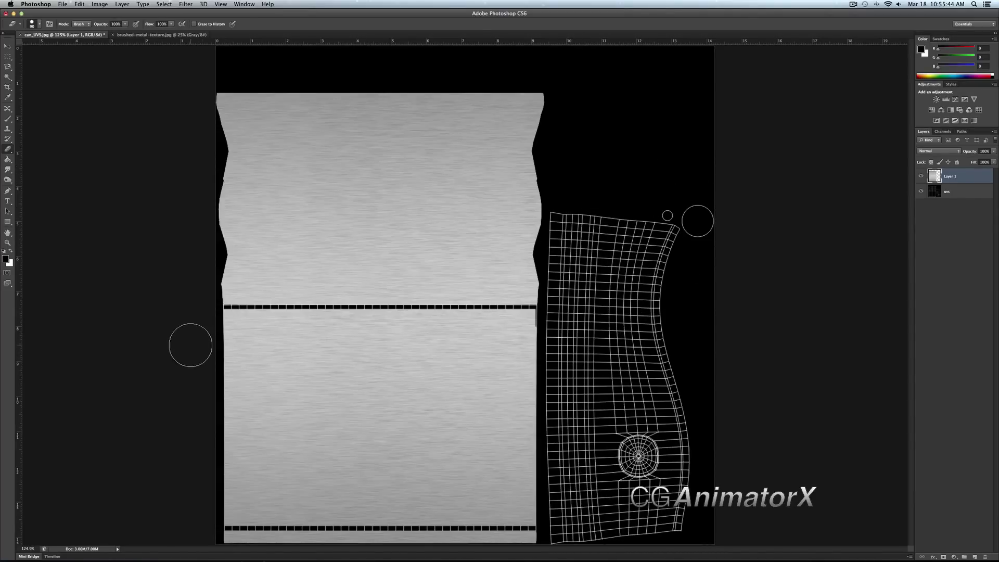
# Erase the brushed metal between the two guide lines on the large shell, keeping the metal above and the bottom rim strip.
pyautogui.press('[')
pyautogui.press('[')
pyautogui.moveTo(215, 328); pyautogui.dragTo(571, 331)
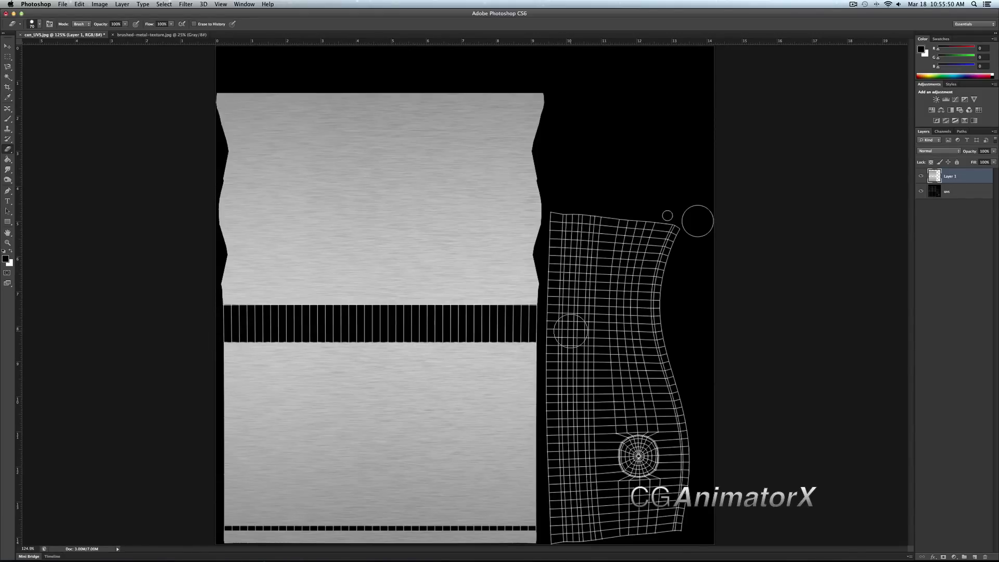
pyautogui.keyDown('shift'); pyautogui.click(229, 356); pyautogui.keyUp('shift')
pyautogui.keyDown('shift'); pyautogui.click(547, 353); pyautogui.keyUp('shift')
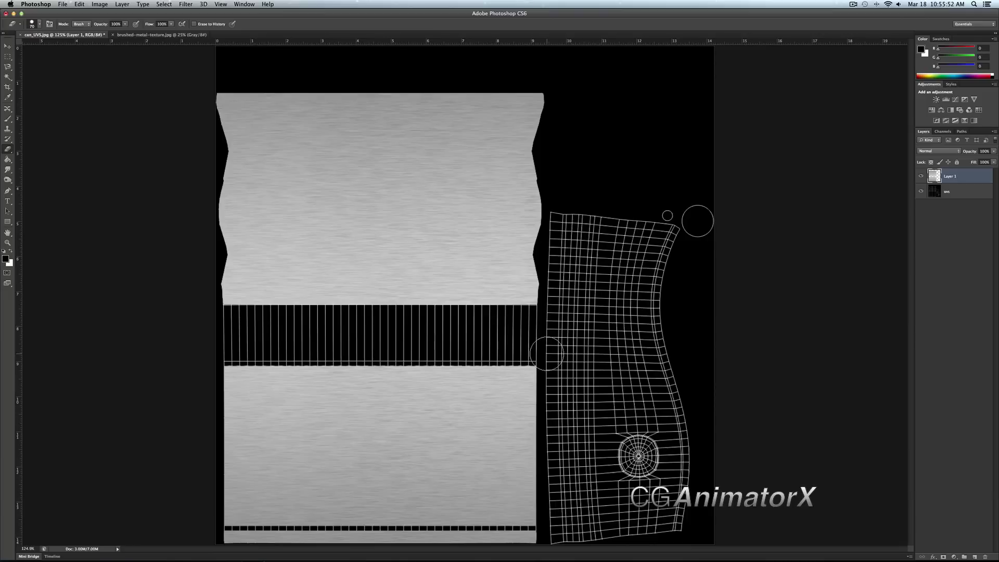
pyautogui.keyDown('shift'); pyautogui.click(547, 367); pyautogui.keyUp('shift')
pyautogui.keyDown('shift'); pyautogui.click(205, 378); pyautogui.keyUp('shift')
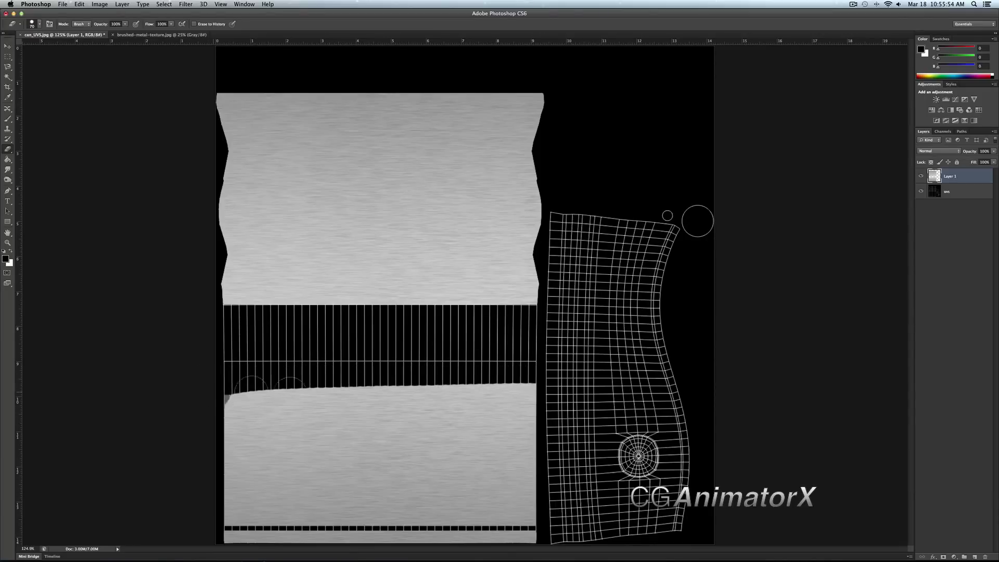
pyautogui.keyDown('shift'); pyautogui.moveTo(220, 391); pyautogui.dragTo(604, 396); pyautogui.keyUp('shift')
pyautogui.moveTo(547, 415)
pyautogui.keyDown('shift'); pyautogui.mouseDown()
pyautogui.moveTo(196, 424)
pyautogui.moveTo(562, 446)
pyautogui.mouseUp(); pyautogui.keyUp('shift')
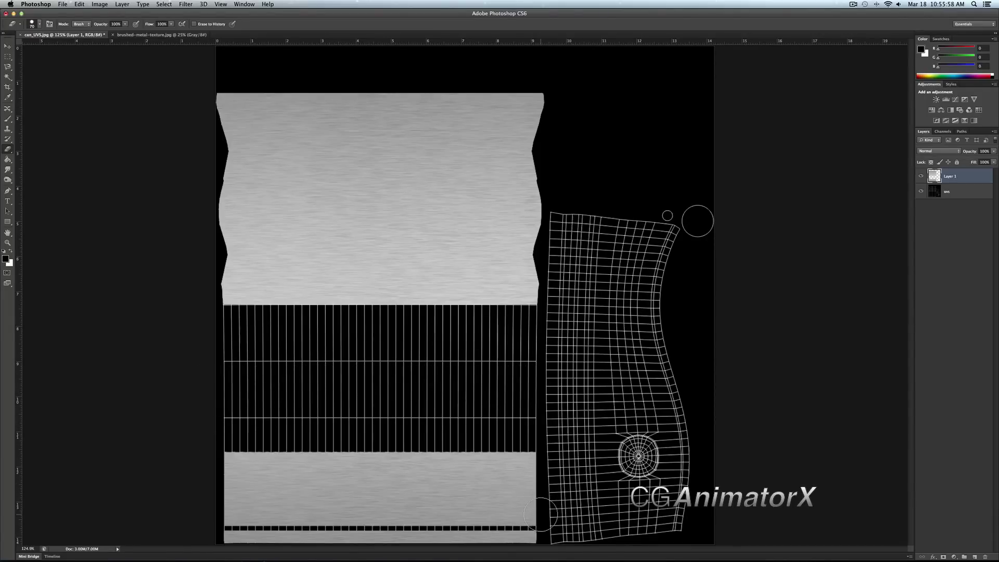
pyautogui.moveTo(541, 512); pyautogui.dragTo(167, 504)
pyautogui.click(234, 459)
pyautogui.moveTo(231, 456)
pyautogui.mouseDown()
pyautogui.moveTo(339, 467)
pyautogui.moveTo(535, 457)
pyautogui.mouseUp()
pyautogui.press(']')
pyautogui.press(']')
pyautogui.press(']')
pyautogui.press(']')
pyautogui.press(']')
pyautogui.press(']')
# Rename Layer 1 as metal_pieces and hide the UV wireframe layer.
pyautogui.click(8, 46)
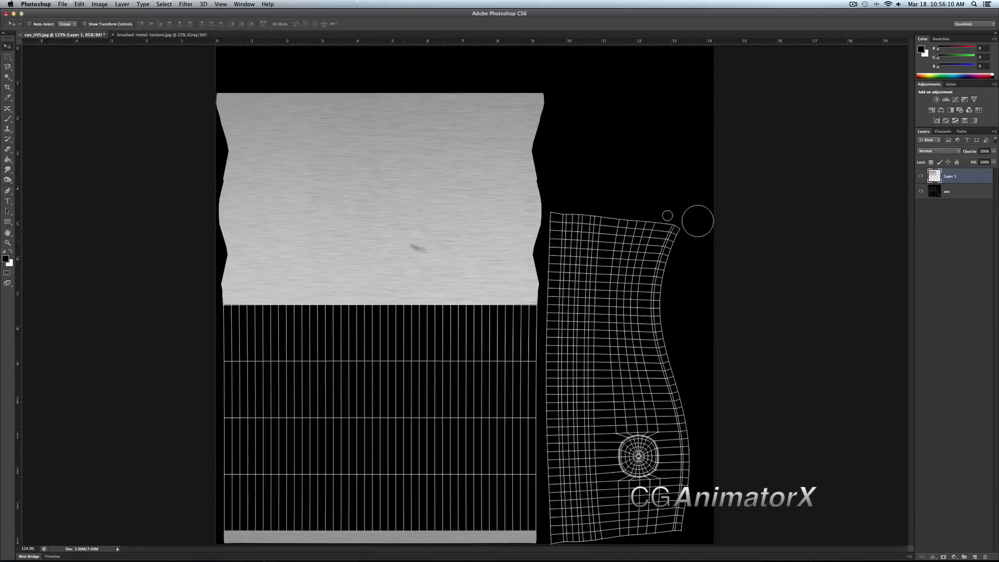
pyautogui.doubleClick(951, 178)
pyautogui.write('s')
pyautogui.press('Return')
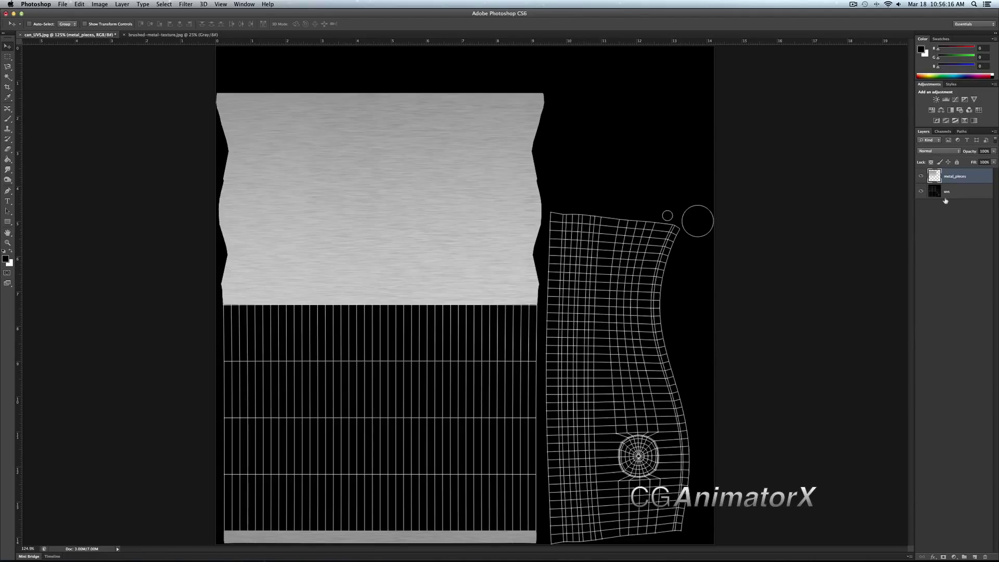
pyautogui.click(921, 193)
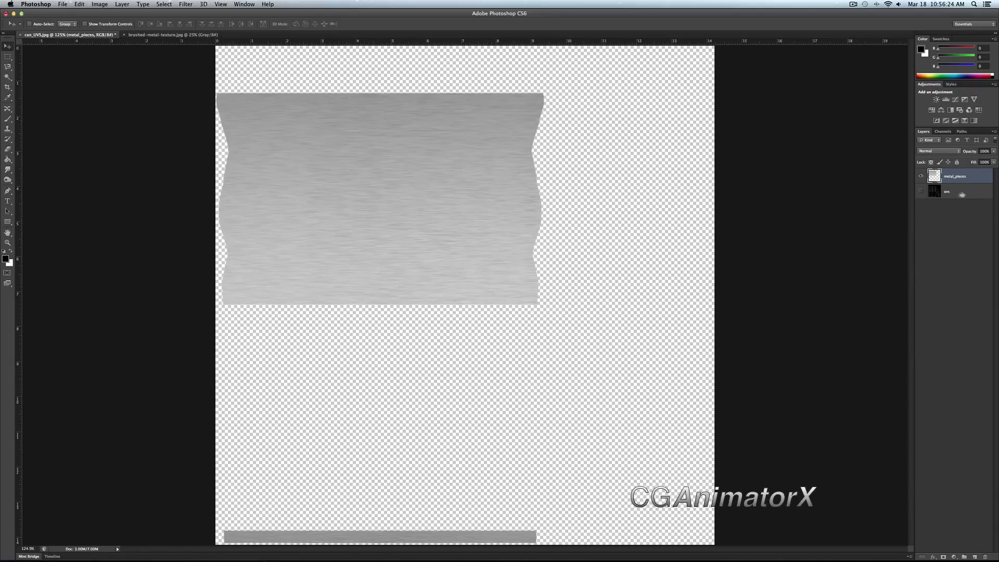
# Save a JPEG copy over diffuse.jpg on the Desktop at quality 12 (Maximum), replacing the existing file.
pyautogui.click(62, 4)
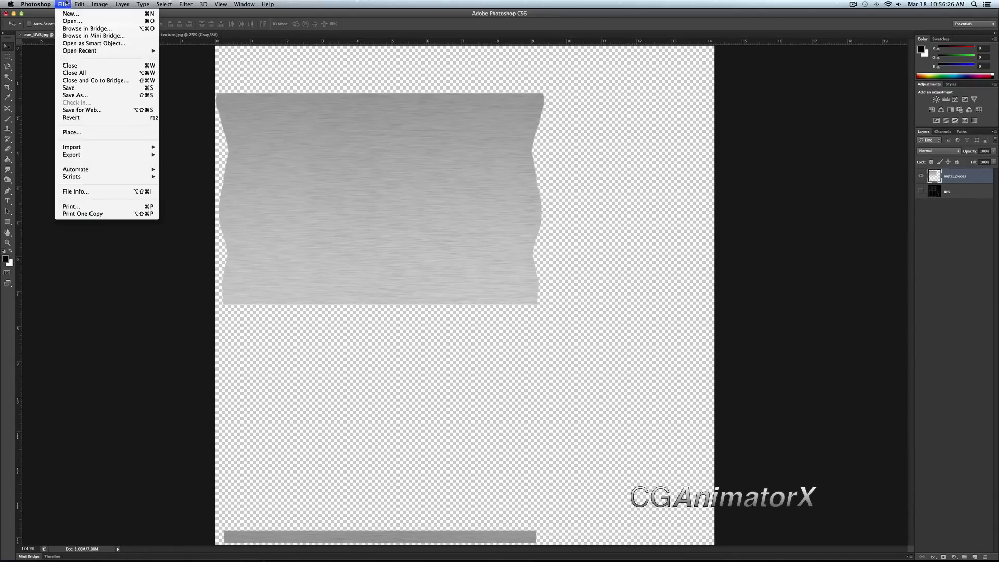
pyautogui.click(82, 95)
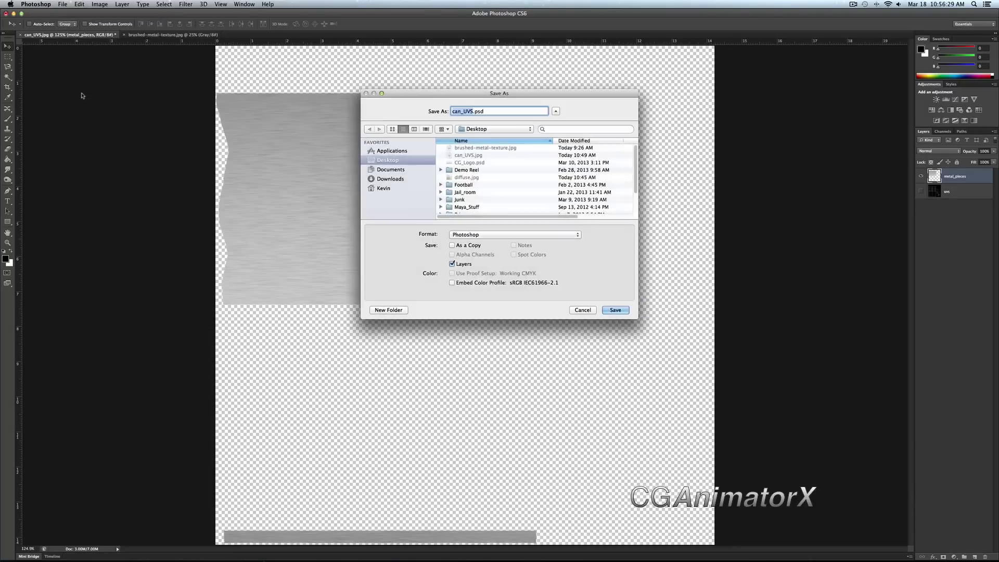
pyautogui.click(465, 177)
pyautogui.click(498, 234)
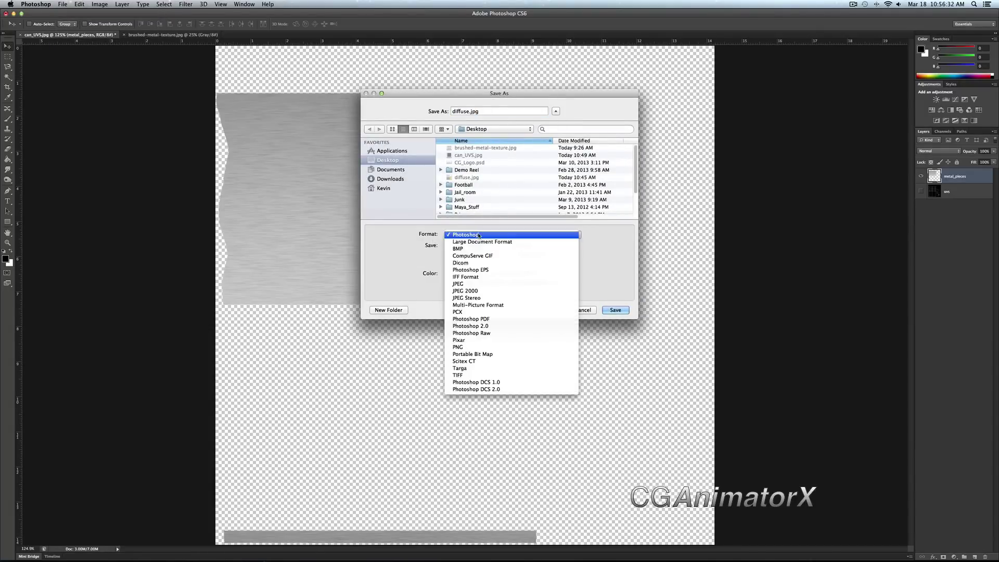
pyautogui.click(458, 284)
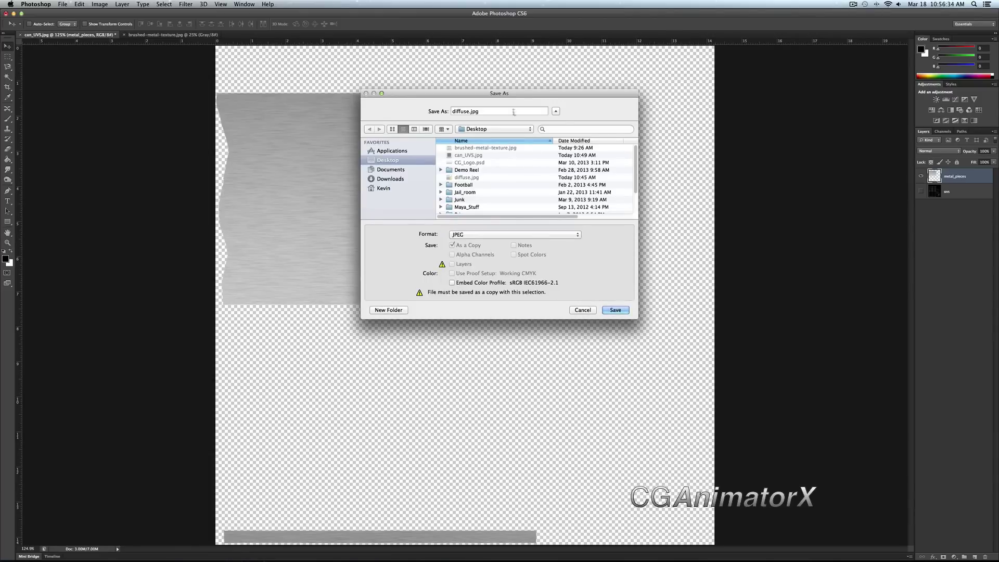
pyautogui.click(614, 310)
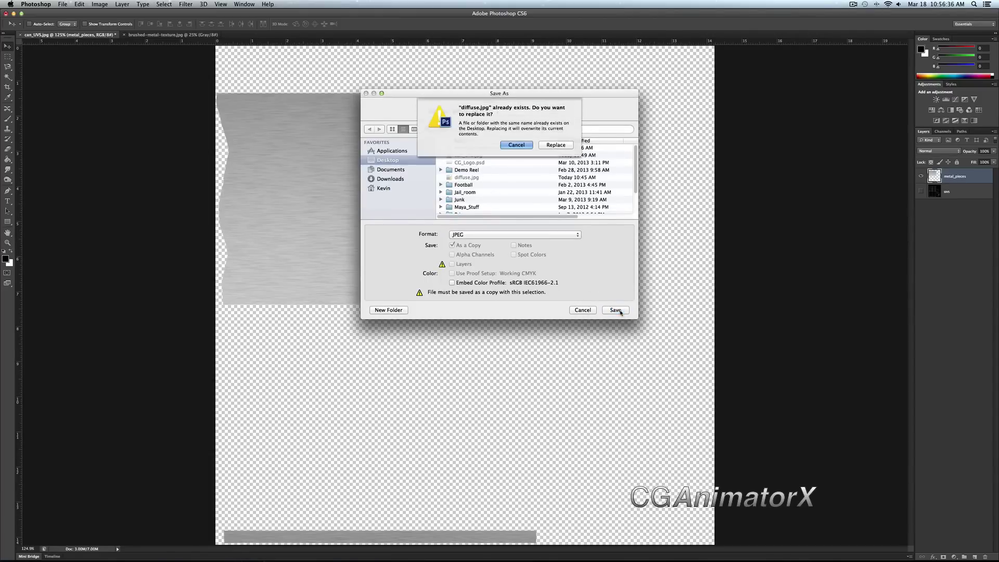
pyautogui.click(556, 145)
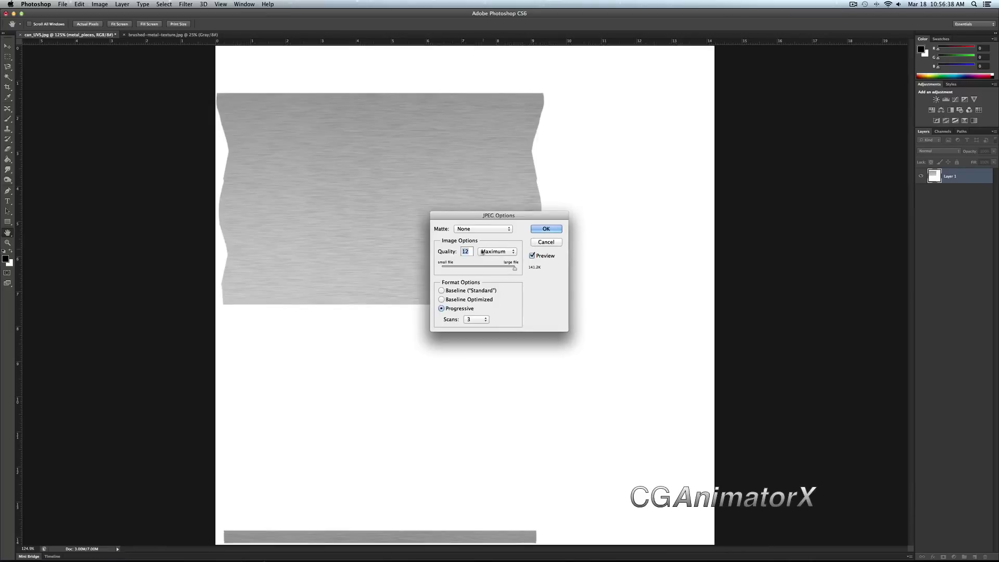
pyautogui.click(546, 229)
# Switch to Maya, frame the whole can and break the checker connection on the lambert2 material's color.
pyautogui.press('super+Tab')
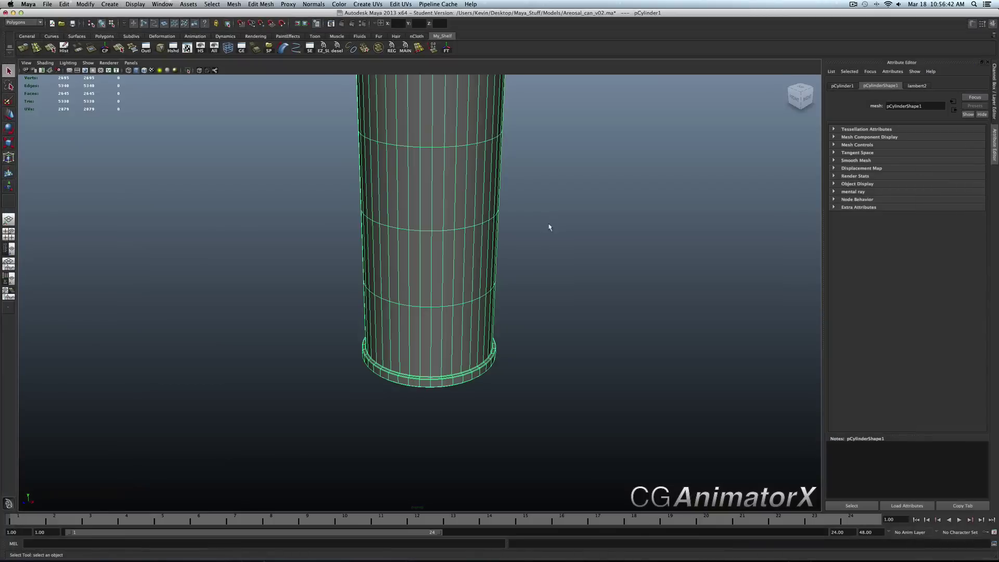
pyautogui.scroll(-5, 498, 180)
pyautogui.scroll(5, 509, 239)
pyautogui.keyDown('alt'); pyautogui.moveTo(498, 179); pyautogui.dragTo(463, 189, button='middle'); pyautogui.keyUp('alt')
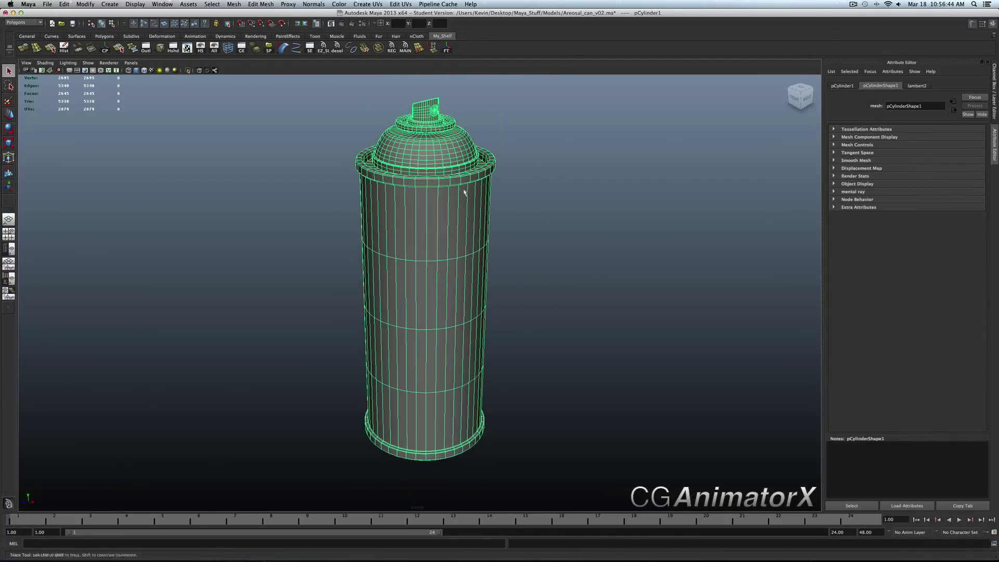
pyautogui.click(917, 86)
pyautogui.rightClick(883, 176)
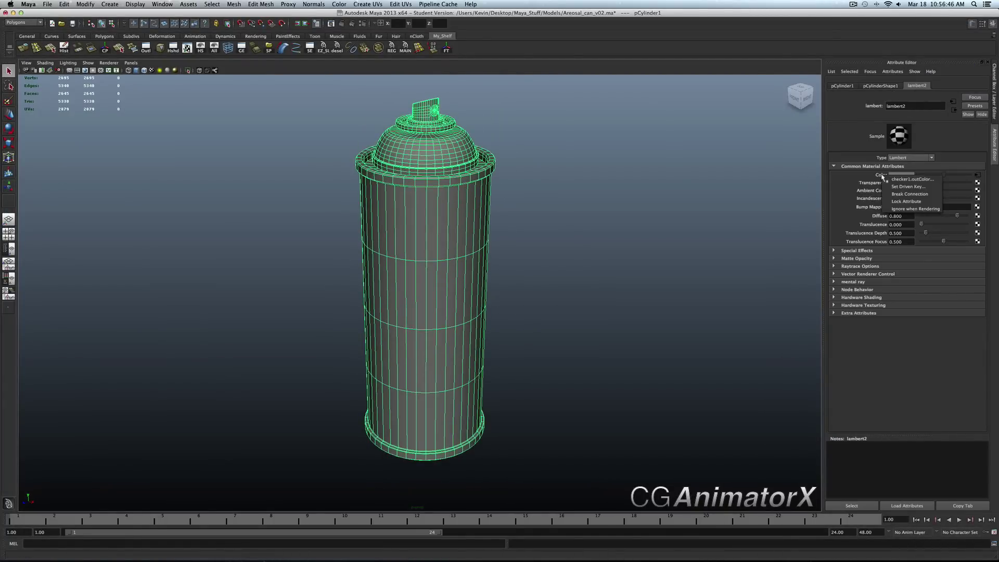
pyautogui.click(909, 194)
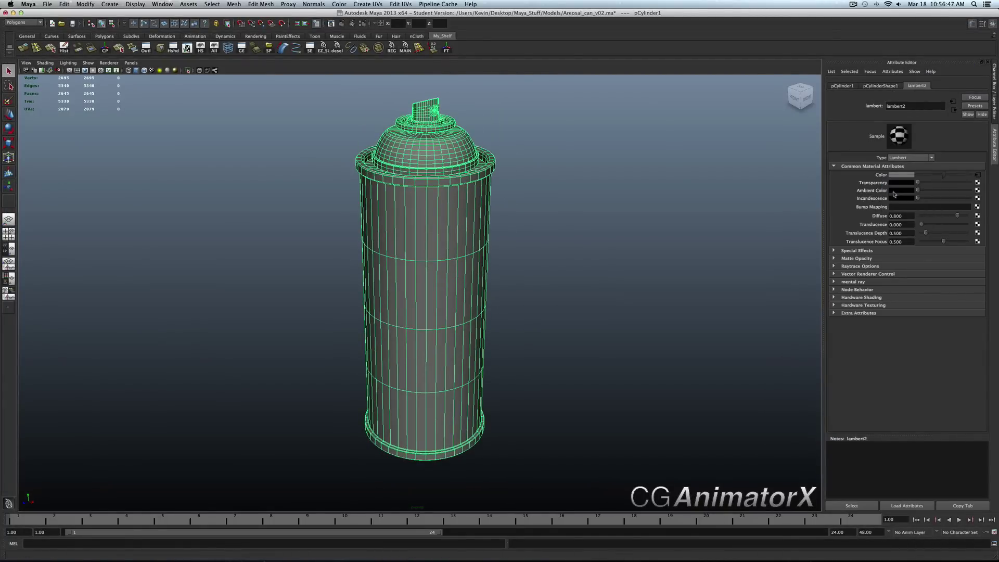
# Connect a file texture to lambert2's color, set its filter type to Off and load diffuse.jpg from the Desktop.
pyautogui.click(977, 174)
pyautogui.click(395, 261)
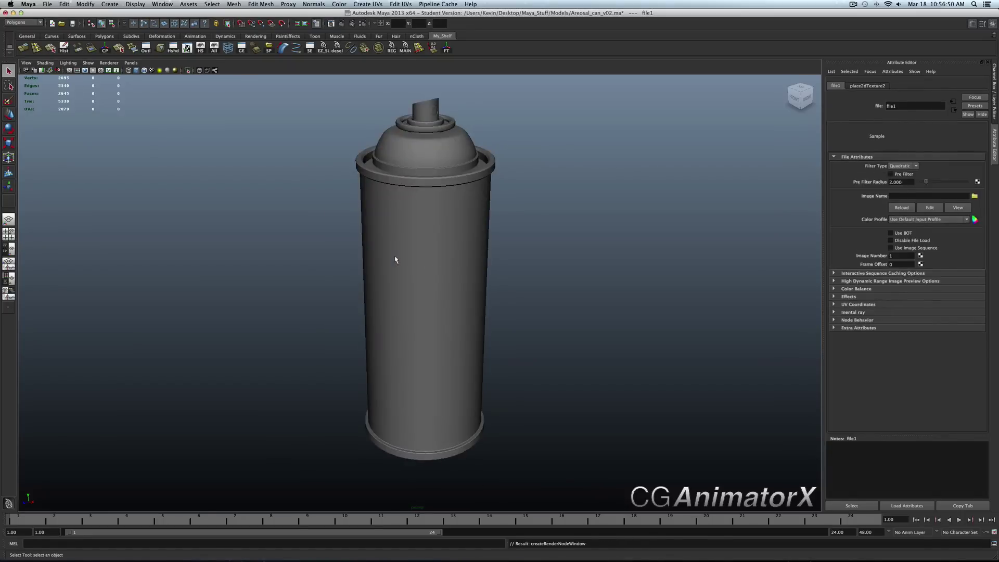
pyautogui.click(902, 165)
pyautogui.click(899, 169)
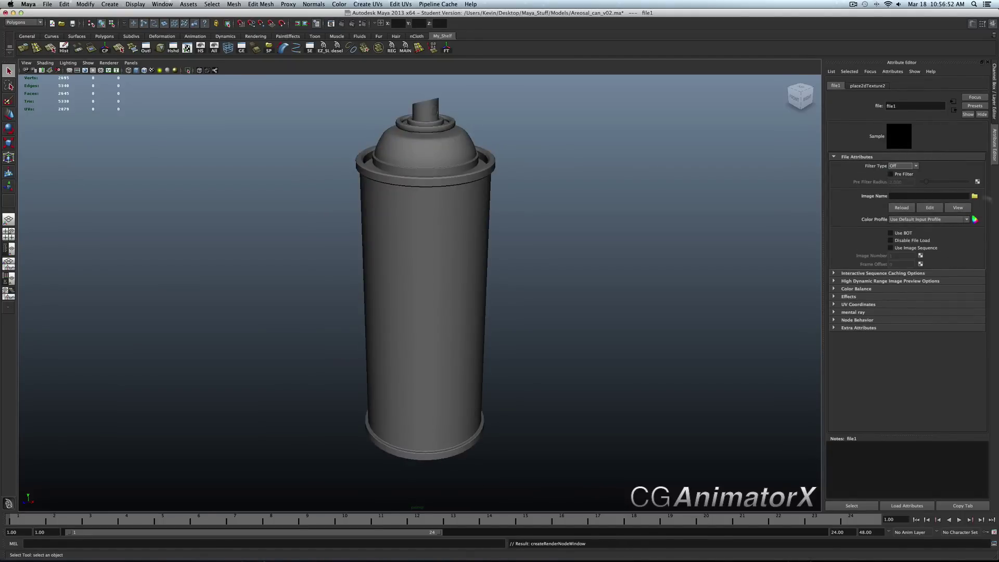
pyautogui.click(975, 196)
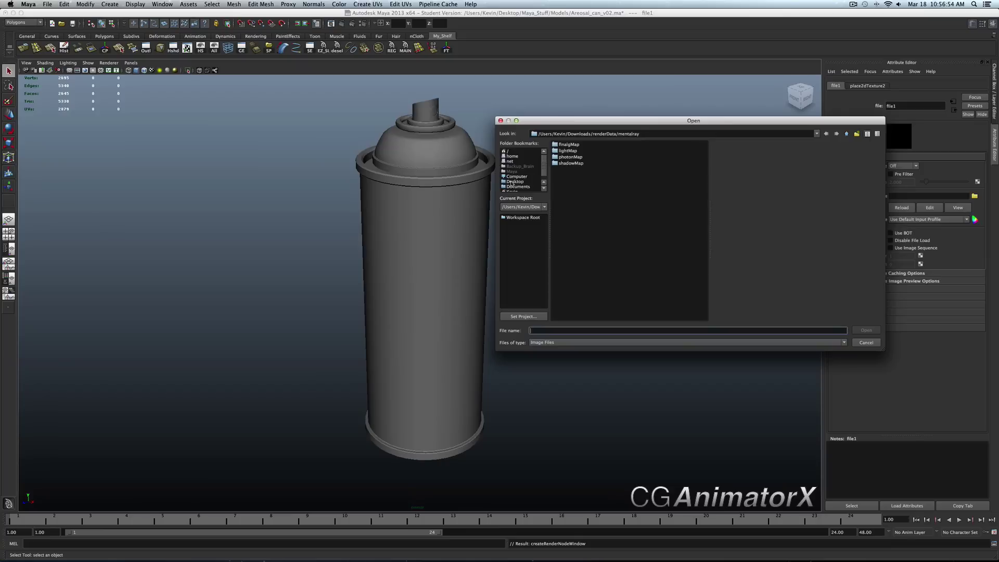
pyautogui.click(511, 182)
pyautogui.click(572, 170)
pyautogui.click(866, 331)
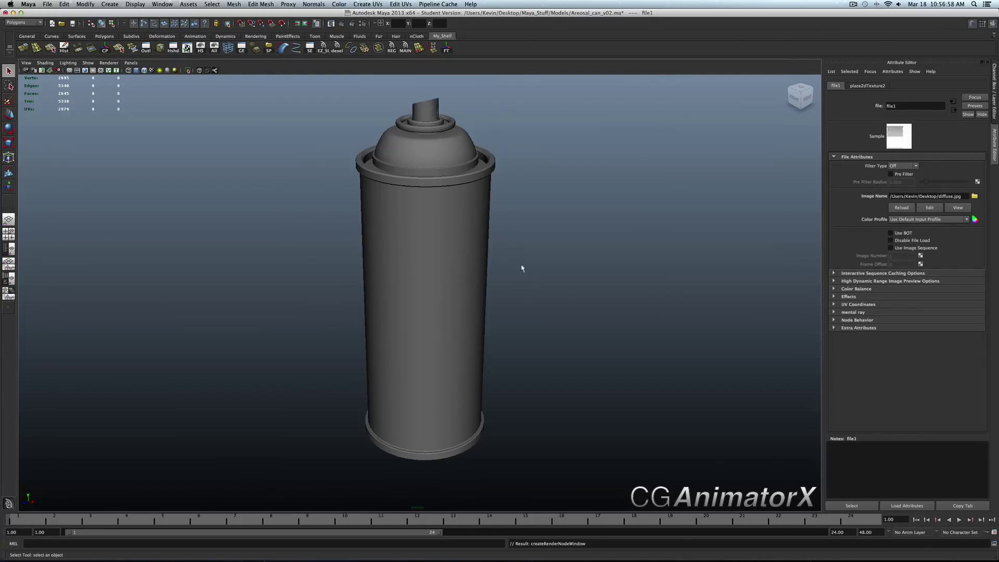
# Examine the textured can in the viewport, checking the brushed metal on the nozzle, dome and rims against the body.
pyautogui.moveTo(526, 237)
pyautogui.keyDown('alt'); pyautogui.mouseDown()
pyautogui.moveTo(505, 230)
pyautogui.moveTo(515, 232)
pyautogui.moveTo(513, 276)
pyautogui.moveTo(528, 224)
pyautogui.moveTo(515, 238)
pyautogui.mouseUp(); pyautogui.keyUp('alt')
pyautogui.scroll(-2, 520, 245)
pyautogui.keyDown('alt'); pyautogui.moveTo(515, 238); pyautogui.dragTo(515, 346, button='right'); pyautogui.keyUp('alt')
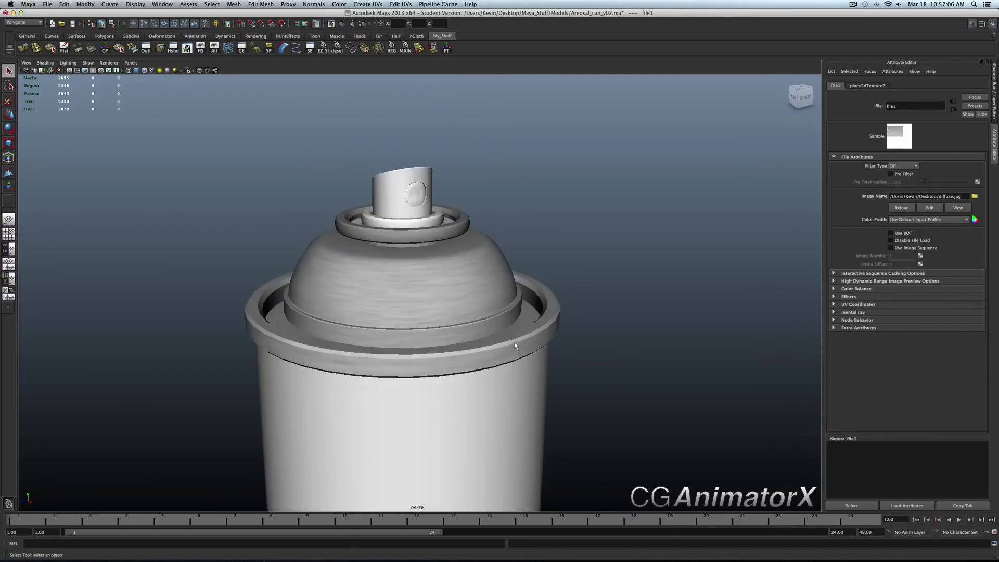
pyautogui.scroll(-10, 516, 344)
pyautogui.keyDown('alt'); pyautogui.moveTo(515, 343); pyautogui.dragTo(512, 288, button='middle'); pyautogui.keyUp('alt')
pyautogui.scroll(3, 512, 288)
pyautogui.keyDown('alt'); pyautogui.moveTo(512, 290); pyautogui.dragTo(514, 299); pyautogui.keyUp('alt')
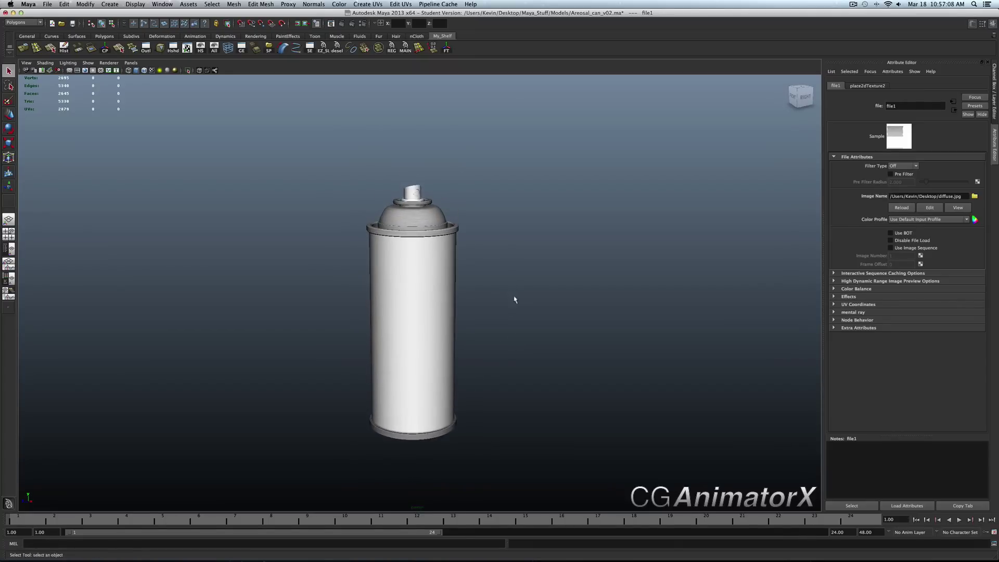
# Set the renderer to mental ray in the Render Settings and close the window.
pyautogui.click(362, 24)
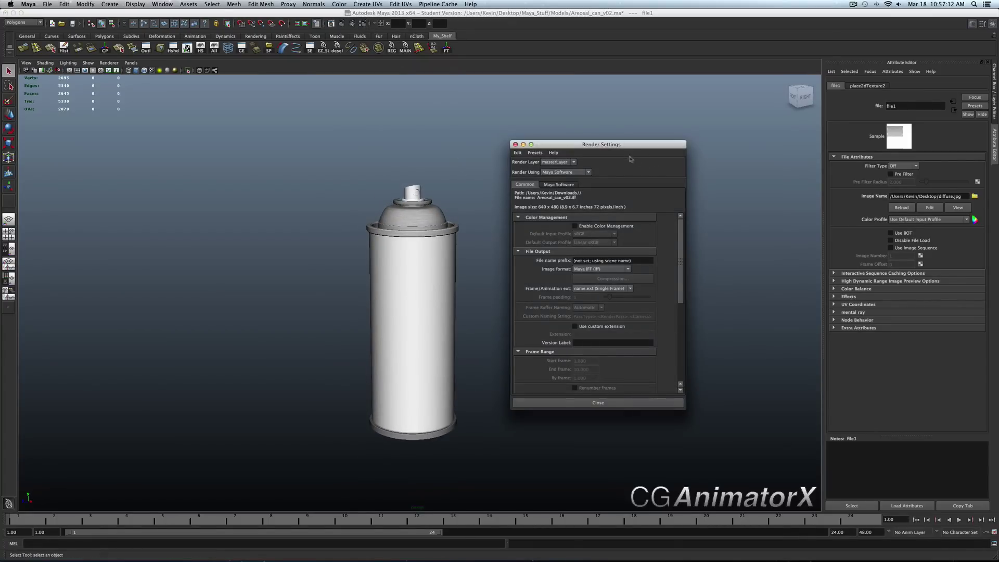
pyautogui.moveTo(607, 147); pyautogui.dragTo(616, 101)
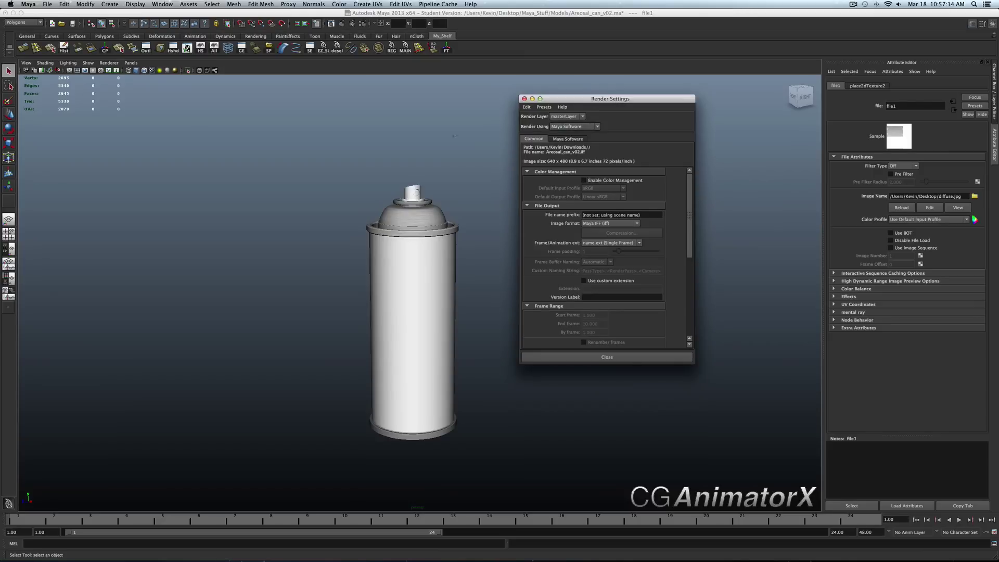
pyautogui.click(556, 127)
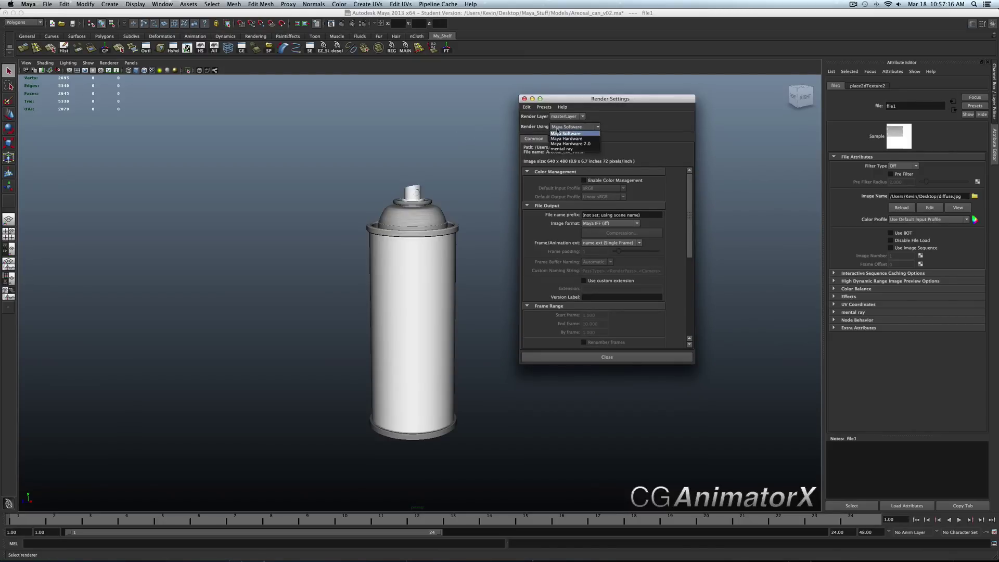
pyautogui.click(561, 149)
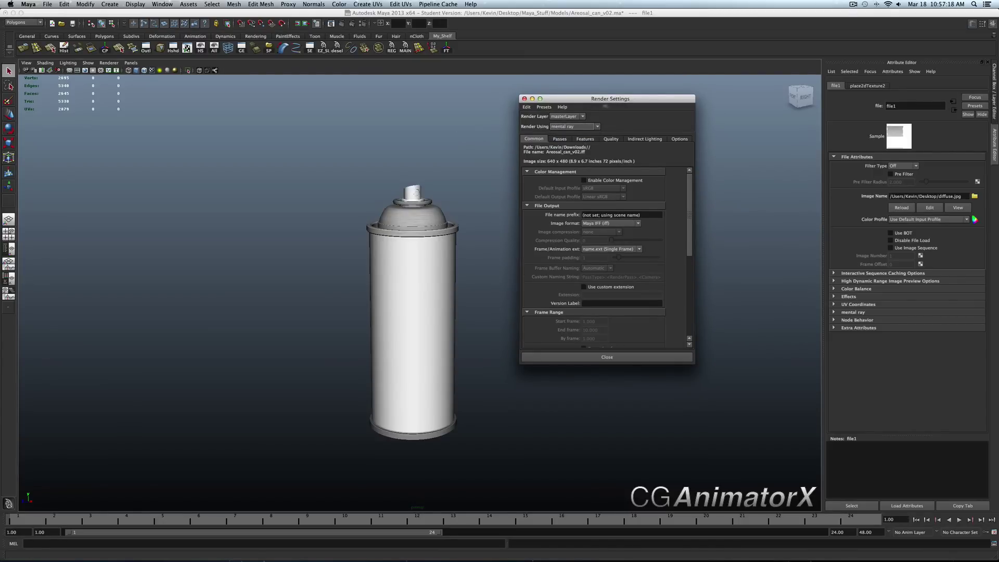
pyautogui.click(563, 128)
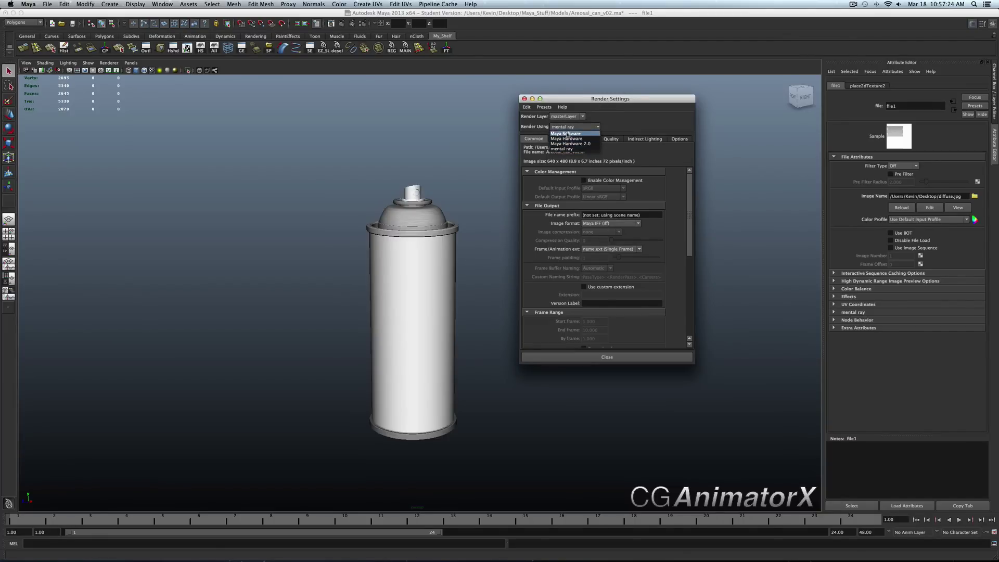
pyautogui.click(564, 149)
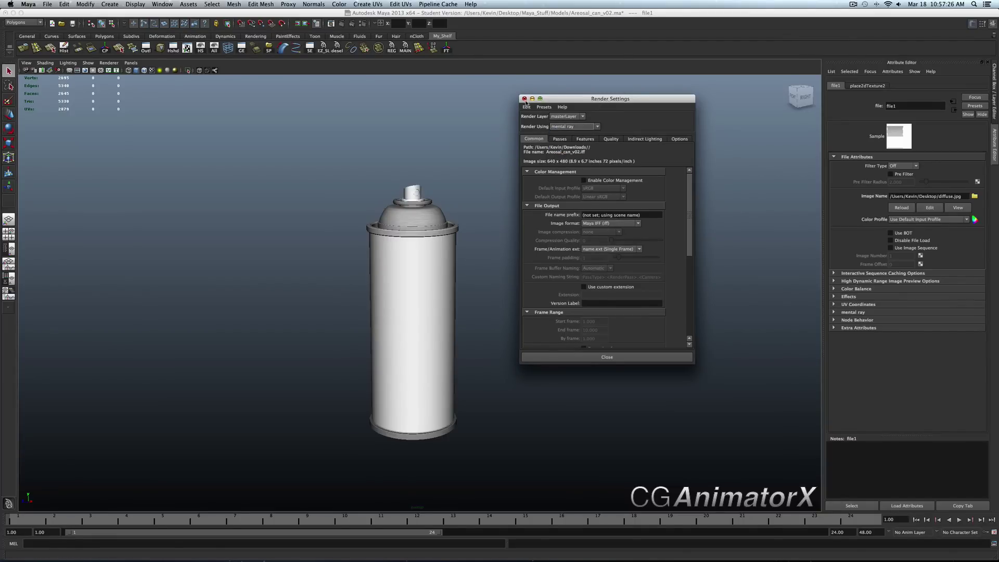
pyautogui.click(524, 98)
pyautogui.click(529, 104)
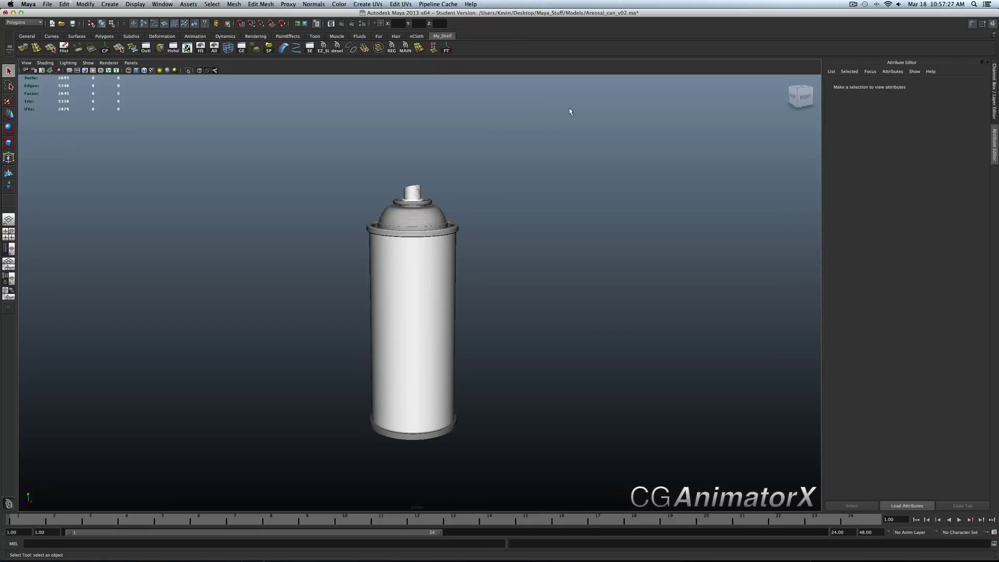
# Check in the Plug-in Manager whether Mayatomr.bundle is set to Loaded and Auto load.
pyautogui.click(162, 4)
pyautogui.moveTo(237, 48)
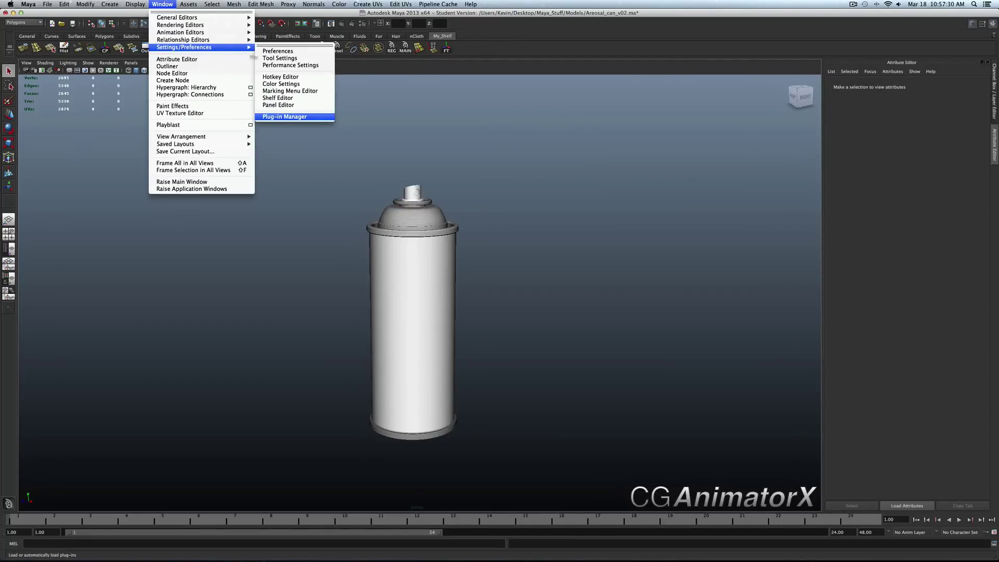
pyautogui.click(287, 115)
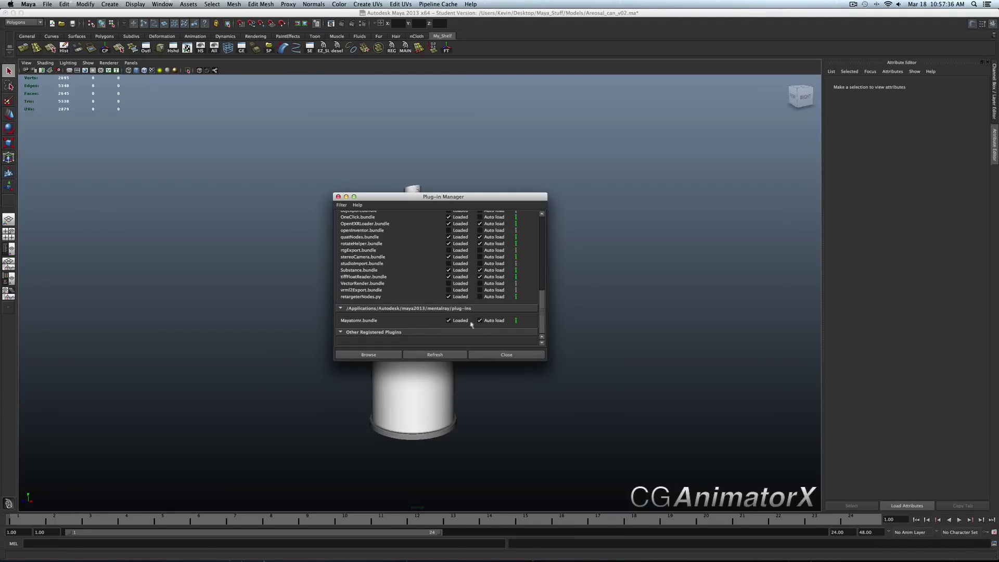
pyautogui.click(497, 356)
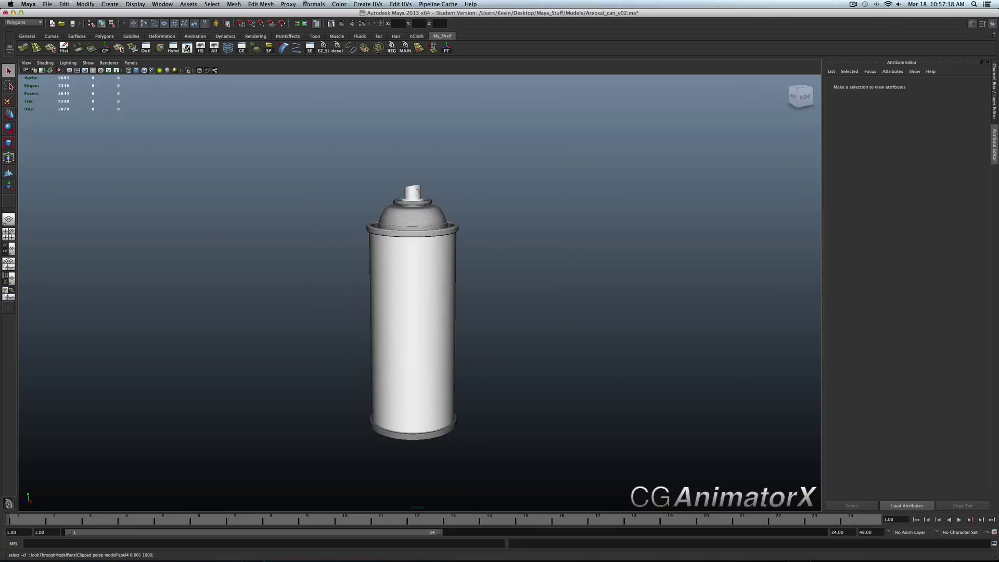
# Set the render image size to the HD 1080 preset in the Render Settings.
pyautogui.click(363, 24)
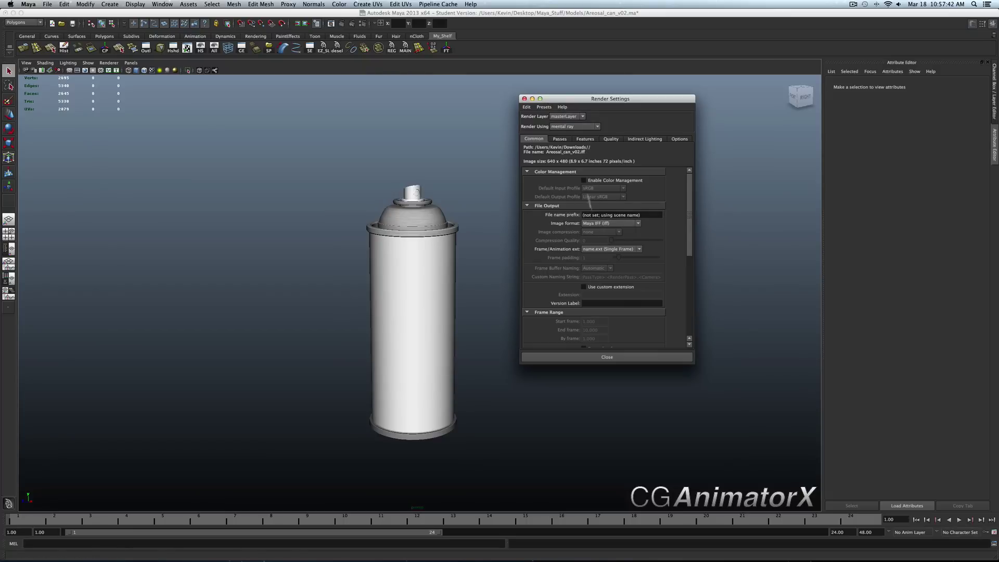
pyautogui.scroll(-3, 585, 172)
pyautogui.click(597, 246)
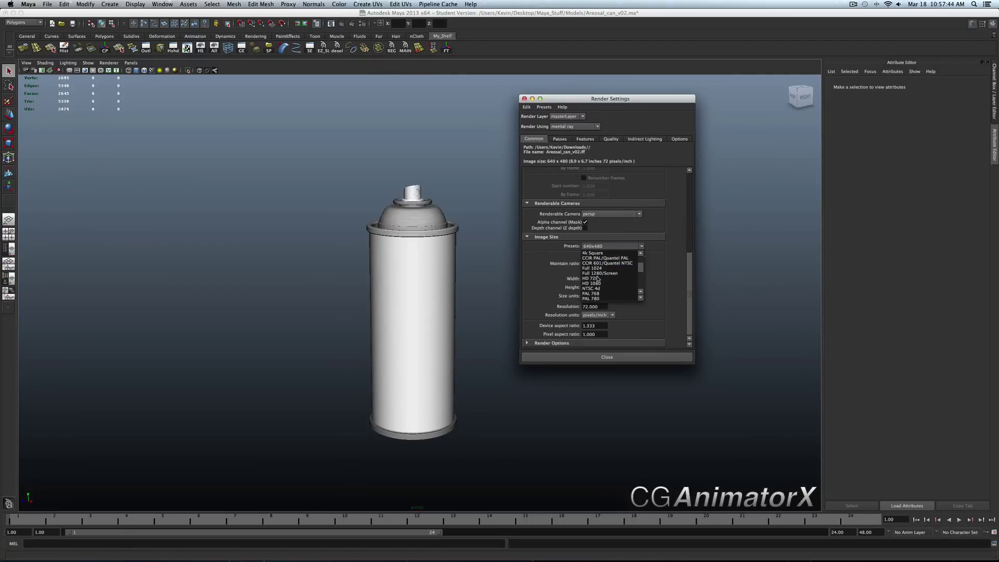
pyautogui.click(593, 283)
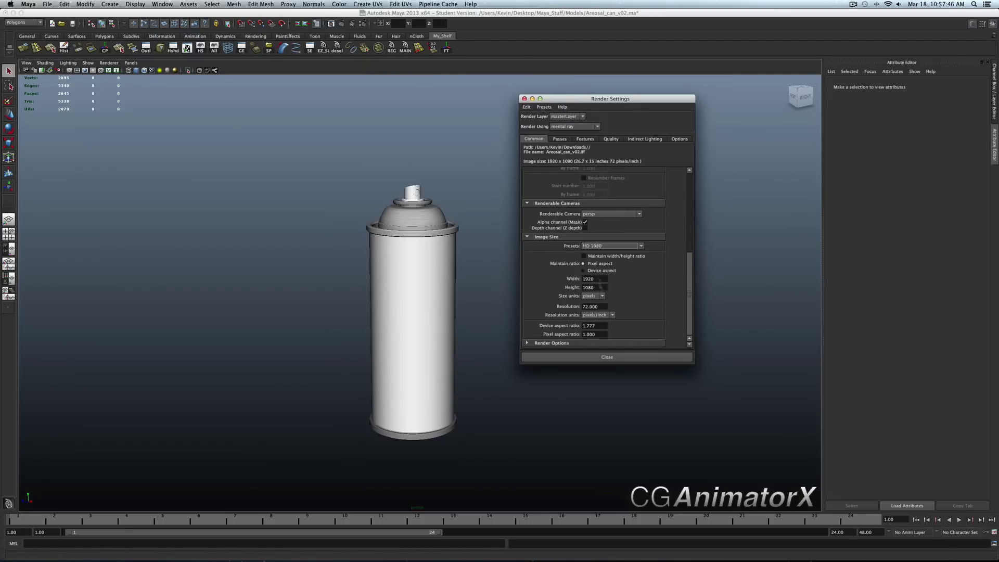
pyautogui.click(611, 356)
# Render the current frame of the can with mental ray, inspect the result and close the Render View.
pyautogui.scroll(2, 606, 354)
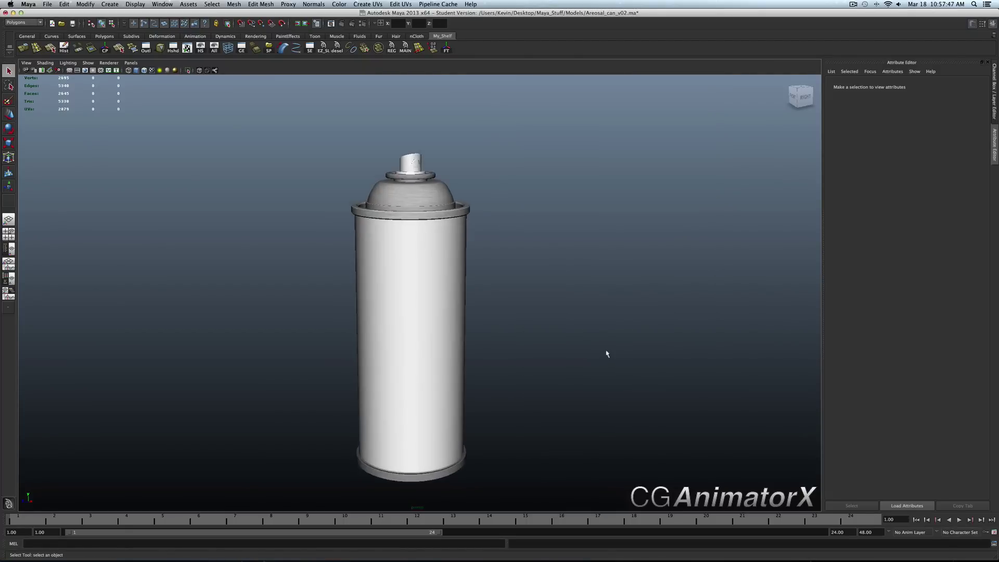
pyautogui.click(342, 23)
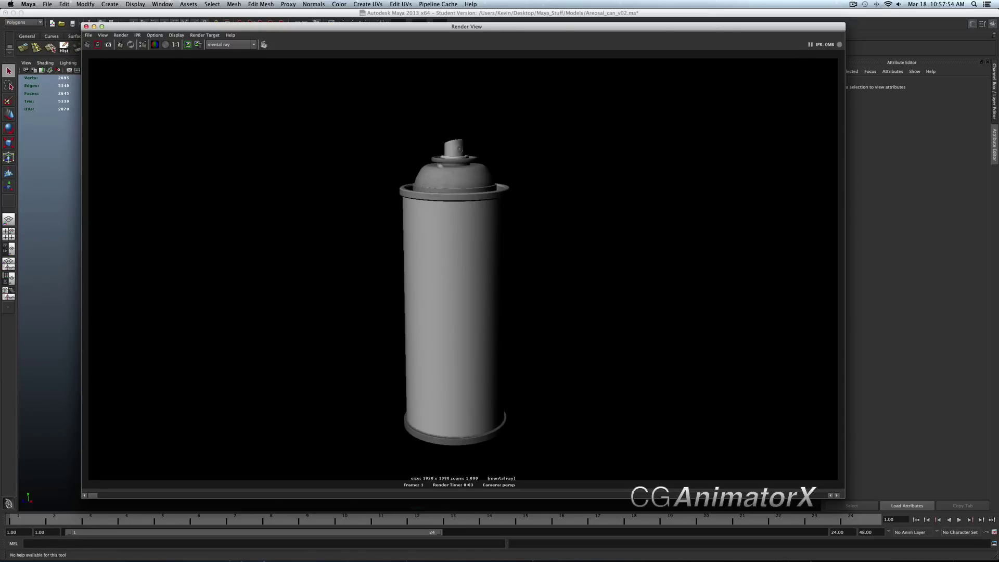
pyautogui.click(86, 26)
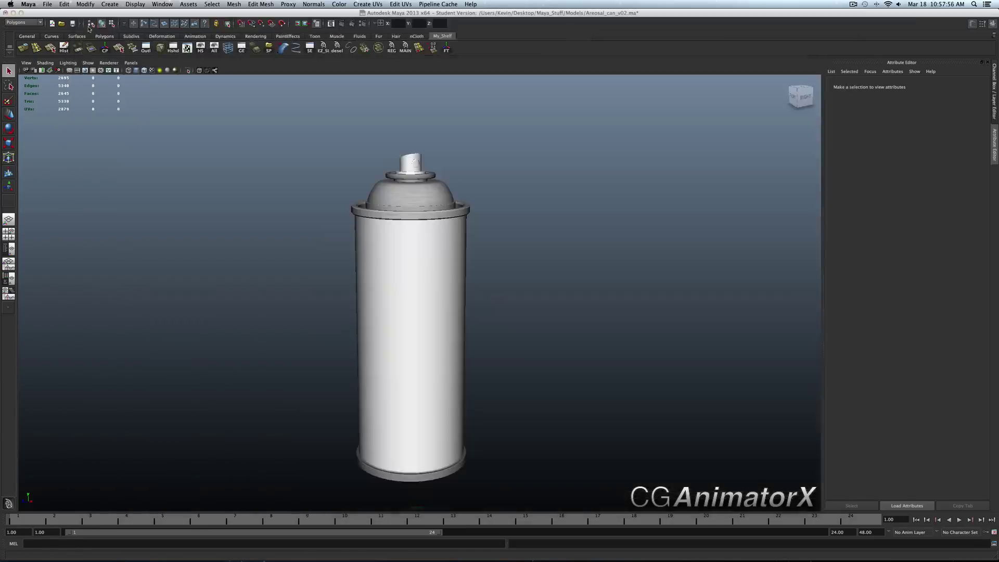
# Change the can's lambert2 material type to Blinn.
pyautogui.click(372, 253)
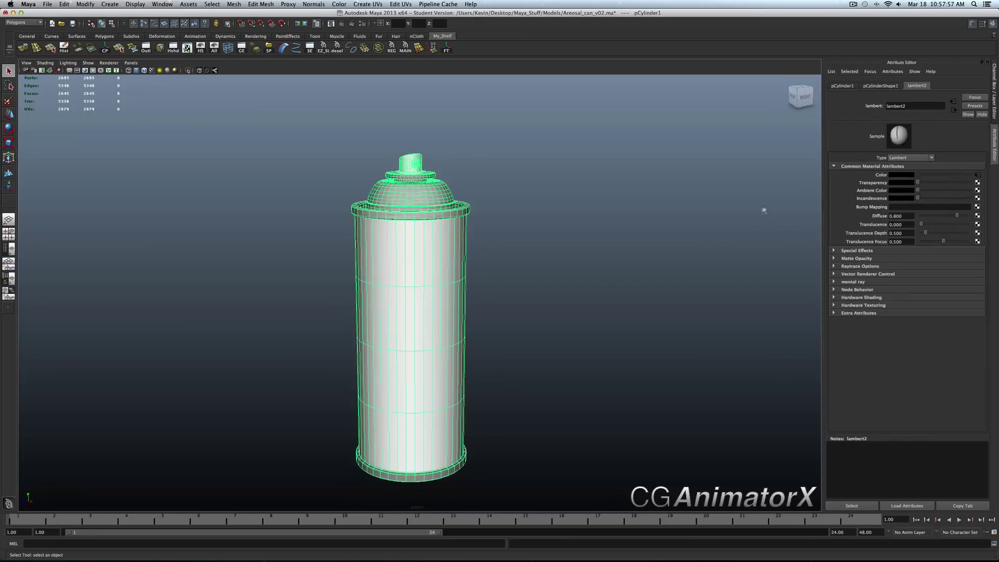
pyautogui.click(900, 159)
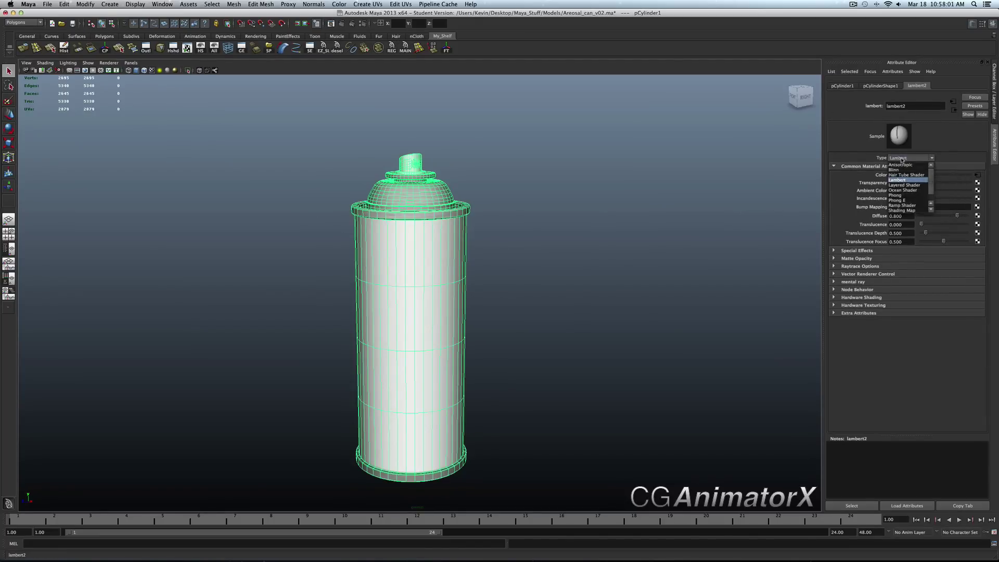
pyautogui.click(903, 175)
pyautogui.click(902, 159)
pyautogui.click(903, 166)
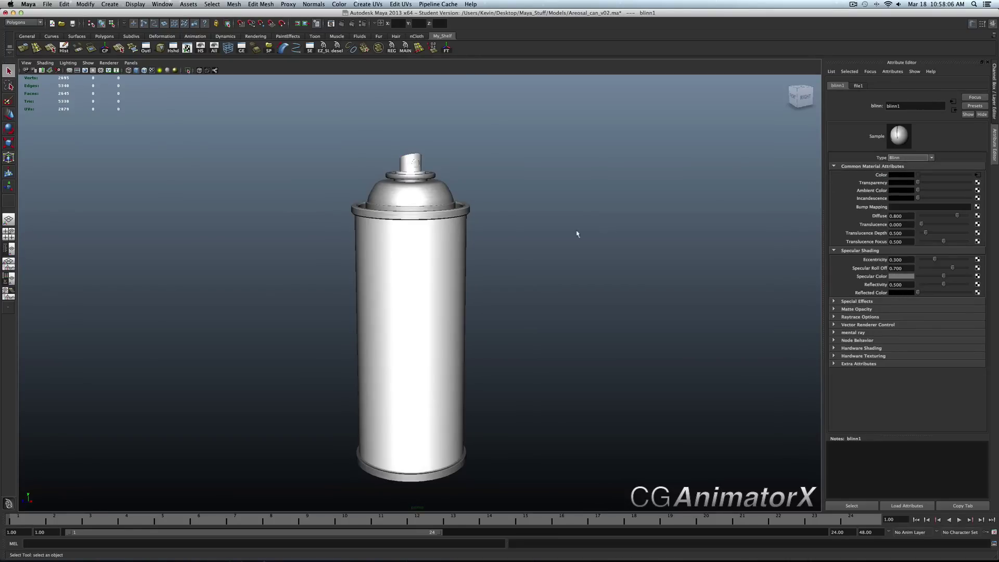
# Render the can with its Blinn material, check the shading, then close the Render View and clear the selection.
pyautogui.click(341, 24)
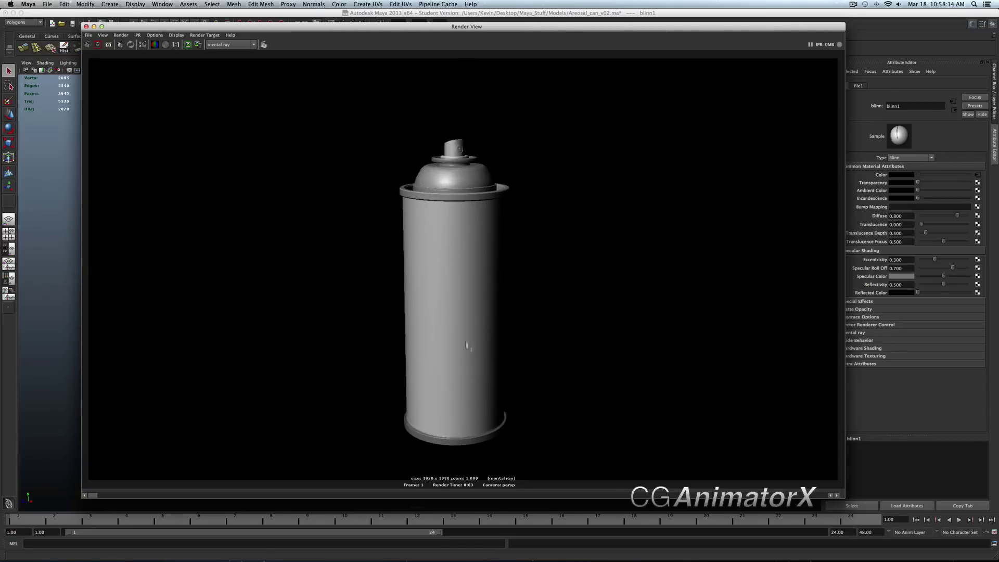
pyautogui.click(86, 26)
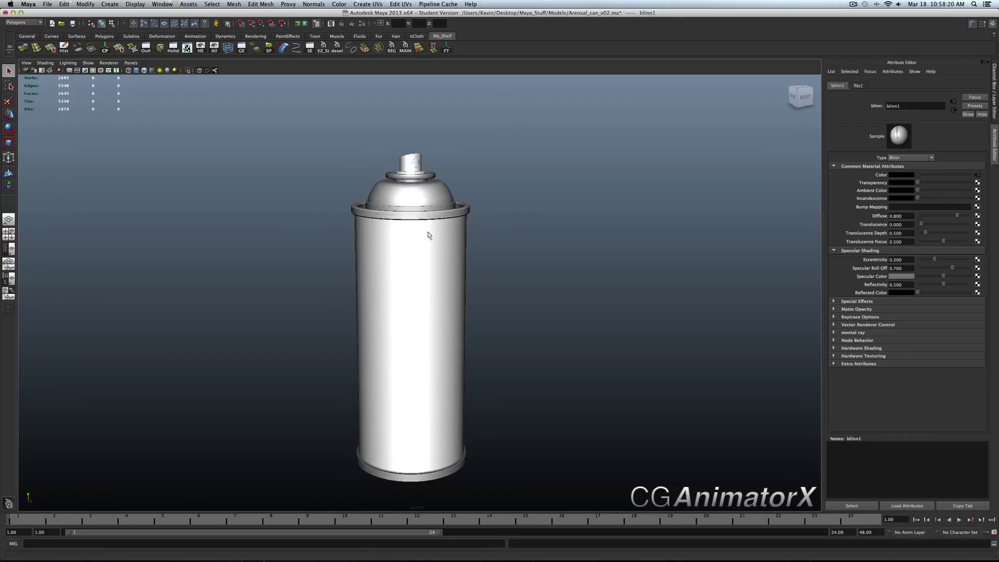
pyautogui.click(490, 229)
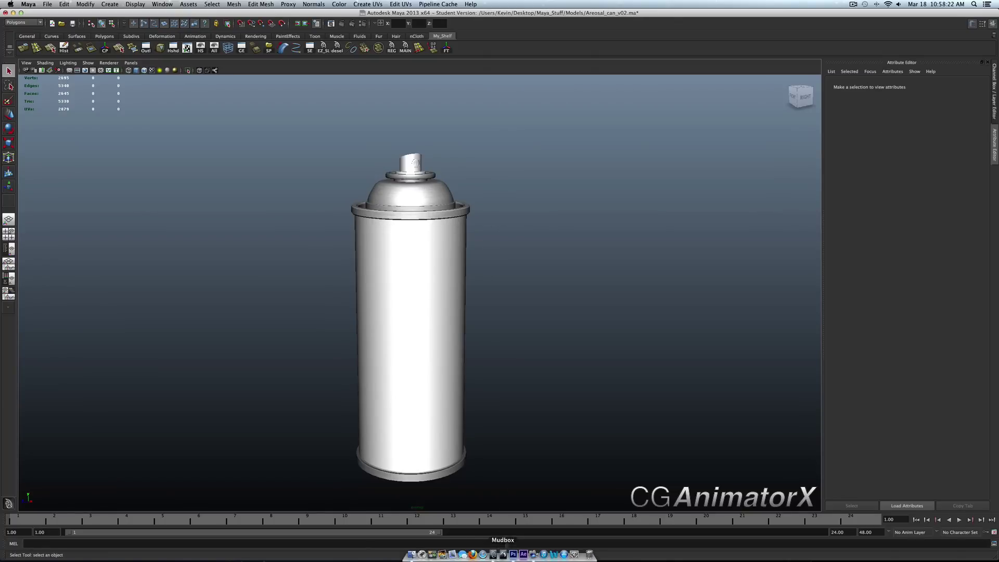
# Switch to Photoshop, show the UV layout layer of can_UVS.jpg and add a new top layer named base.
pyautogui.click(513, 554)
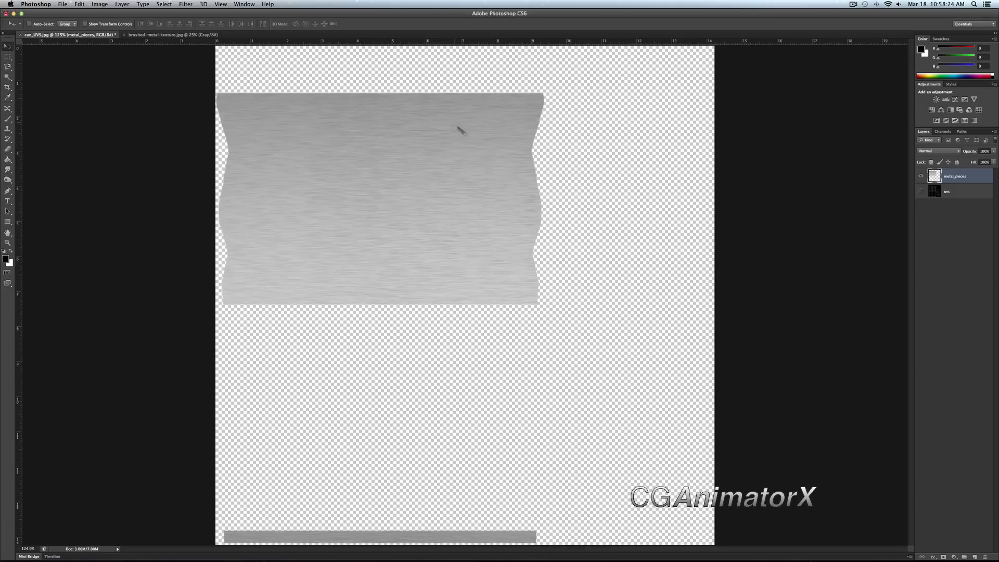
pyautogui.click(920, 191)
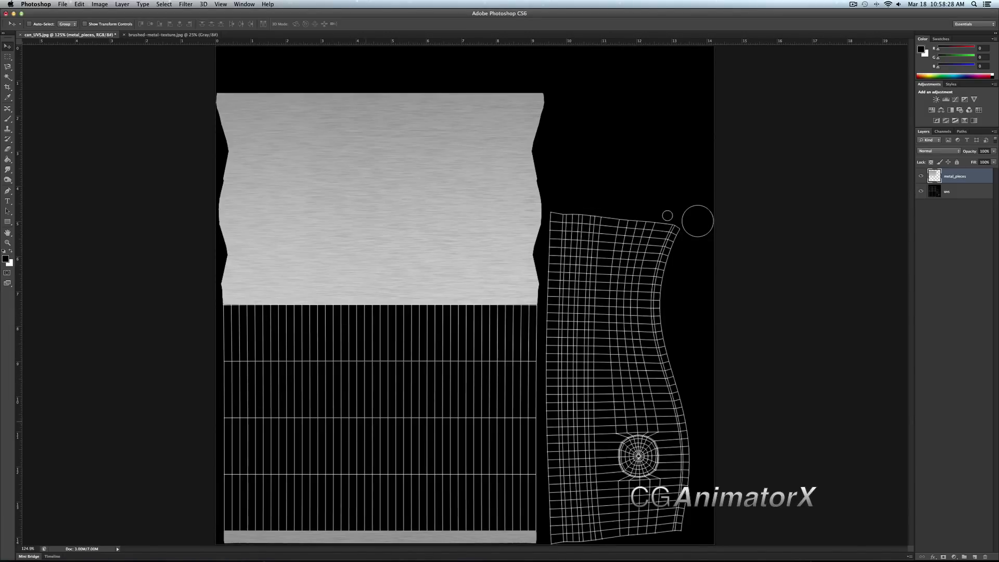
pyautogui.click(973, 557)
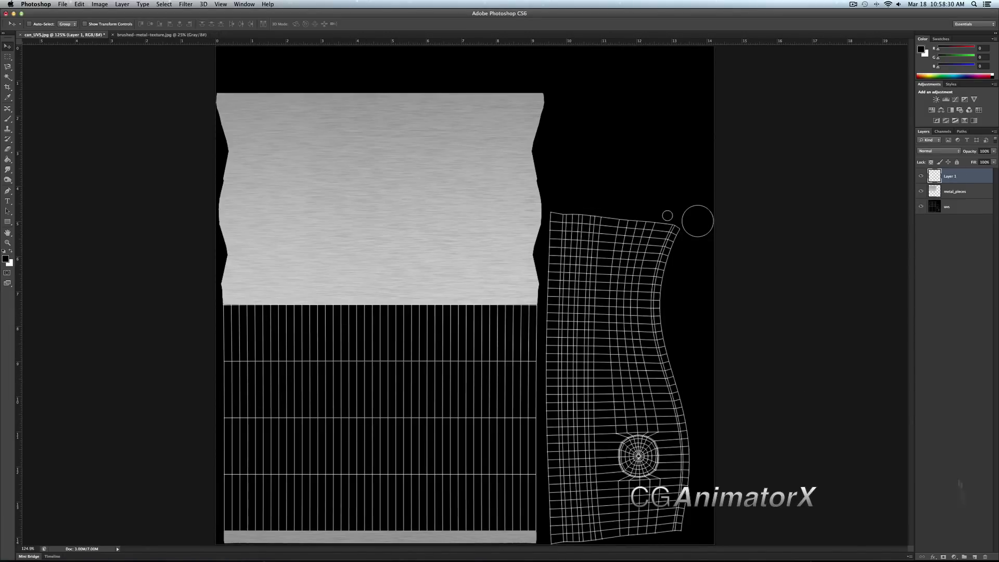
pyautogui.doubleClick(948, 175)
pyautogui.press('Escape')
pyautogui.doubleClick(950, 178)
pyautogui.write('ba')
pyautogui.press('Return')
# Set the foreground color to a medium grey, RGB 102, 102, 102.
pyautogui.click(5, 258)
pyautogui.click(497, 279)
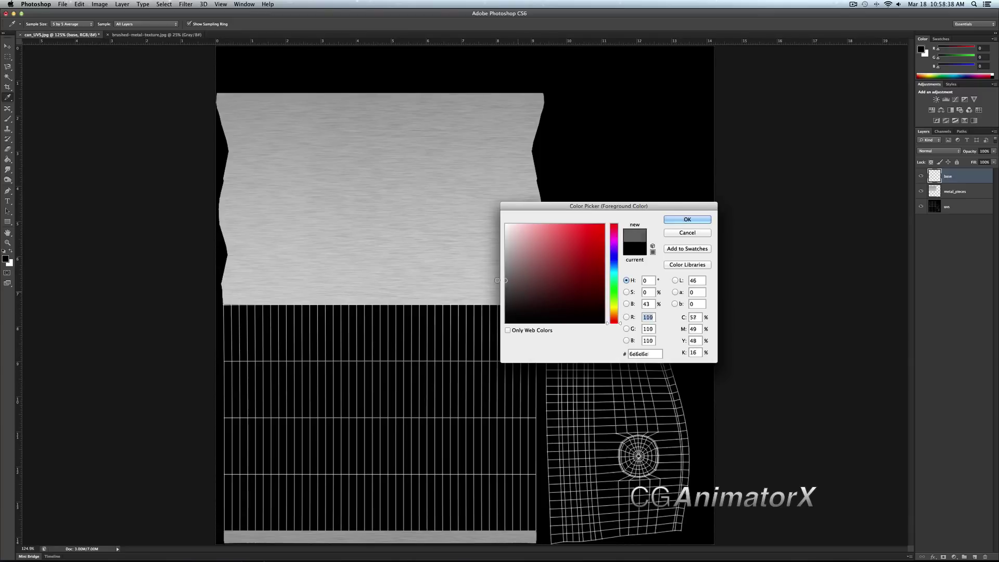
pyautogui.moveTo(497, 279); pyautogui.dragTo(496, 284)
pyautogui.click(687, 219)
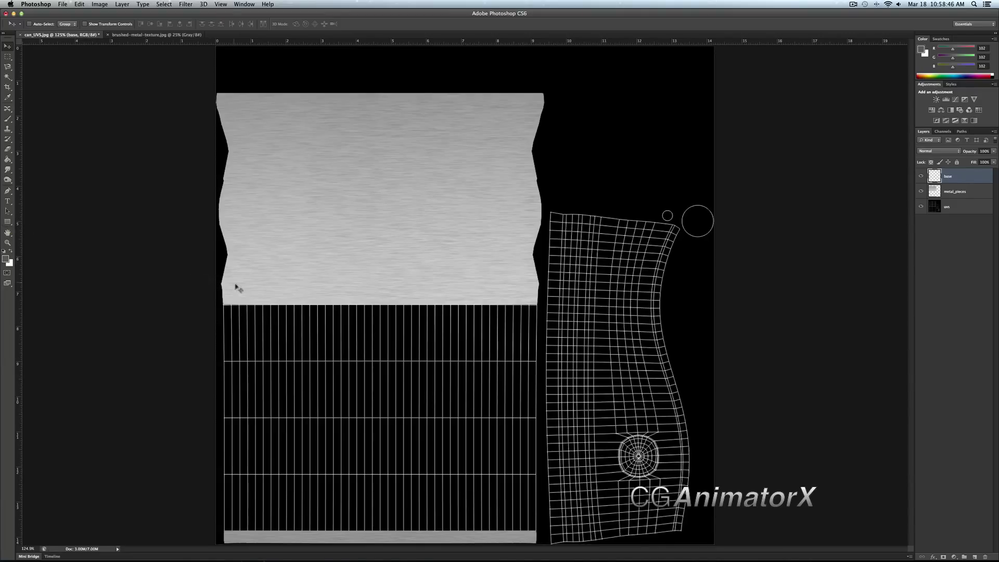
# Draw a grey rectangle over the can body's UV grid between the metal pieces and widen it slightly to cover the grid.
pyautogui.click(8, 222)
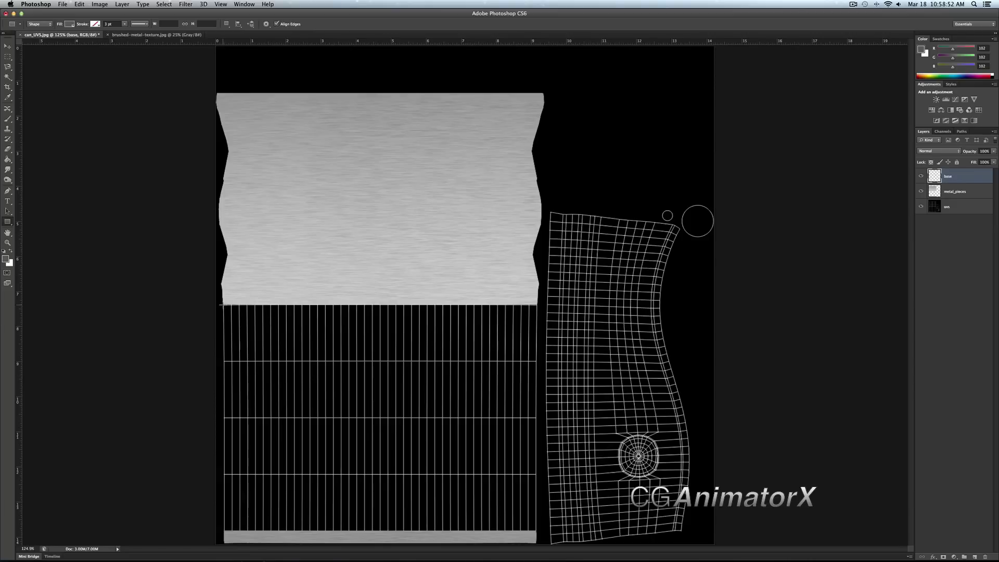
pyautogui.moveTo(223, 306); pyautogui.dragTo(535, 531)
pyautogui.press('v')
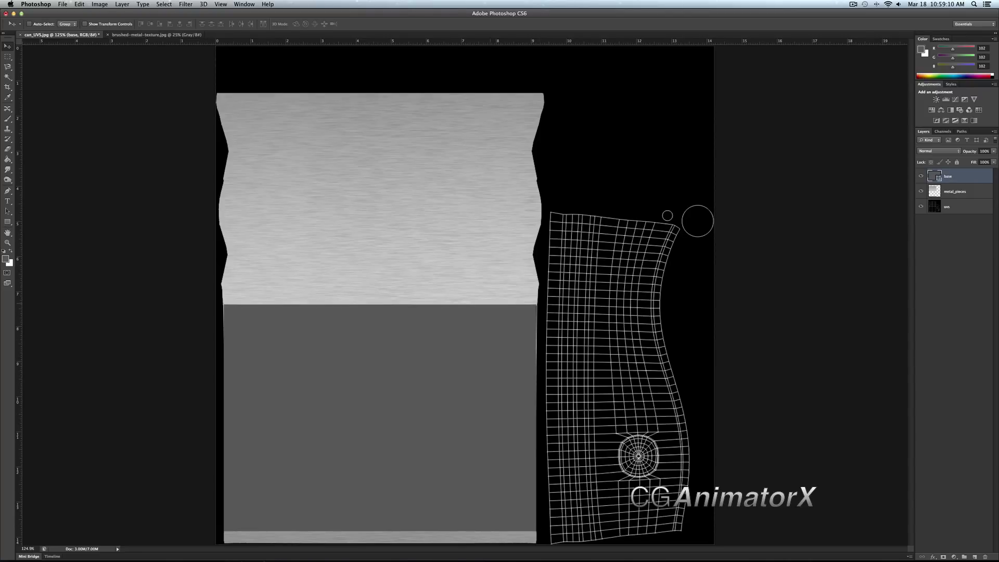
pyautogui.press('super+t')
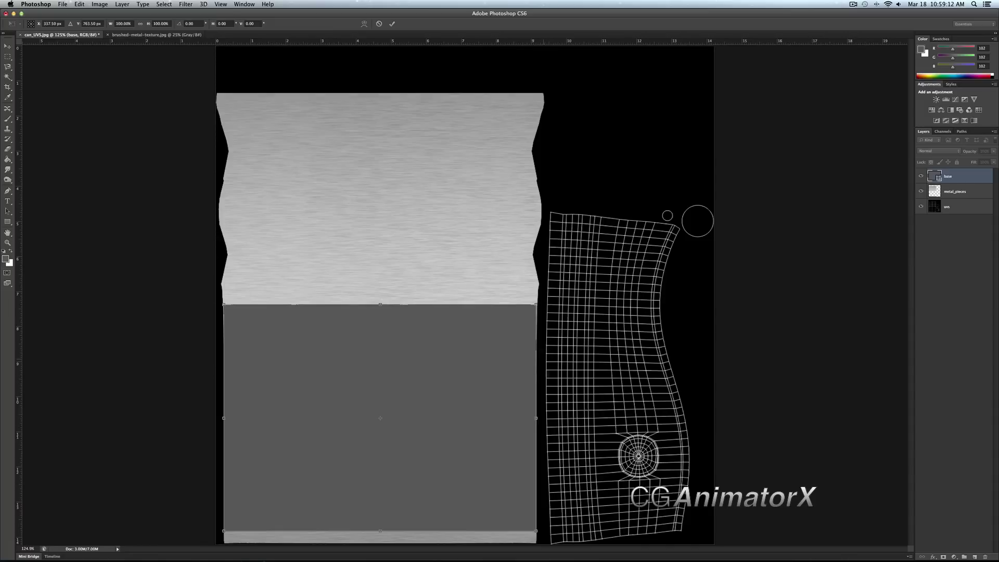
pyautogui.moveTo(536, 417); pyautogui.dragTo(538, 418)
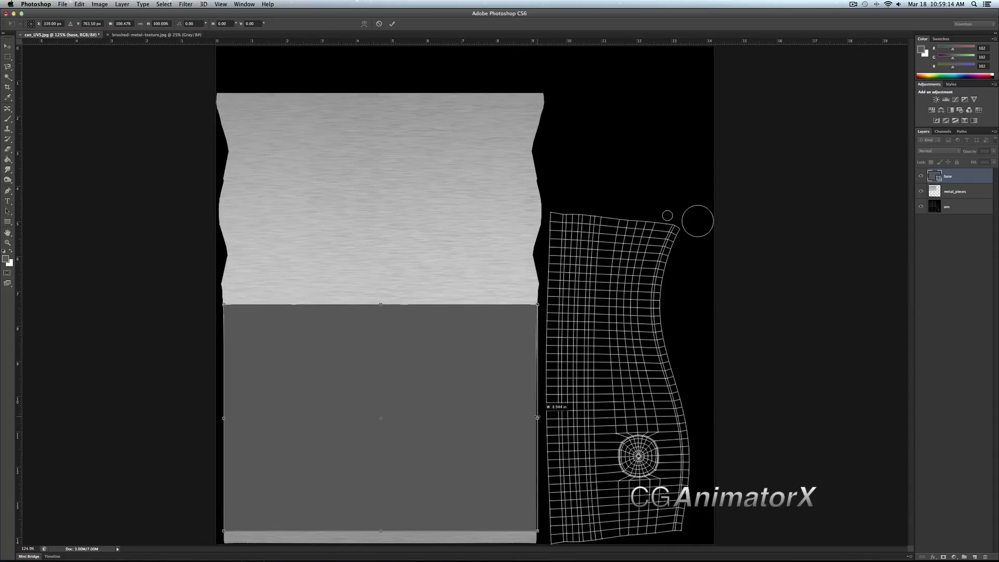
pyautogui.press('Return')
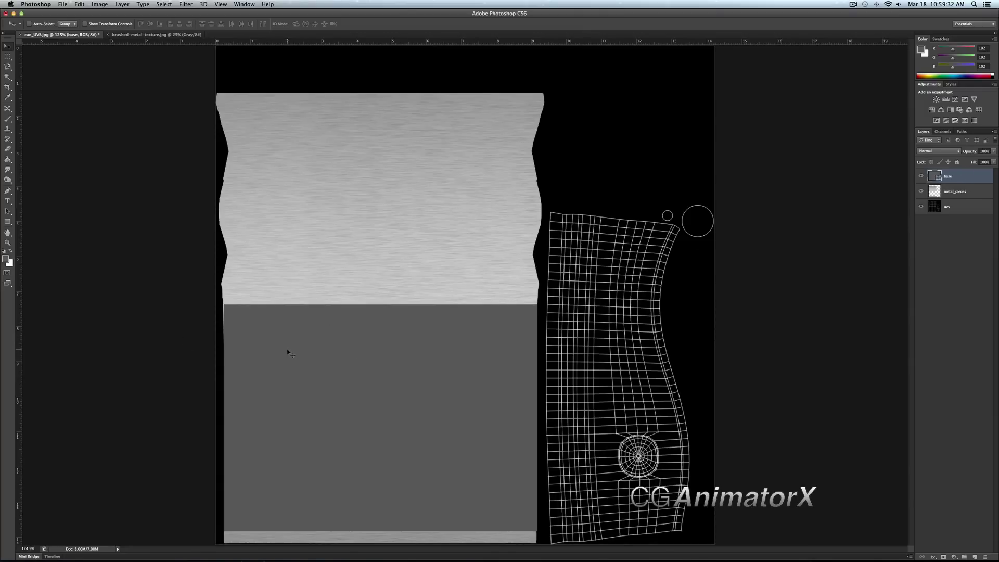
# Rasterize the base shape layer for painting with the Brush tool.
pyautogui.press('b')
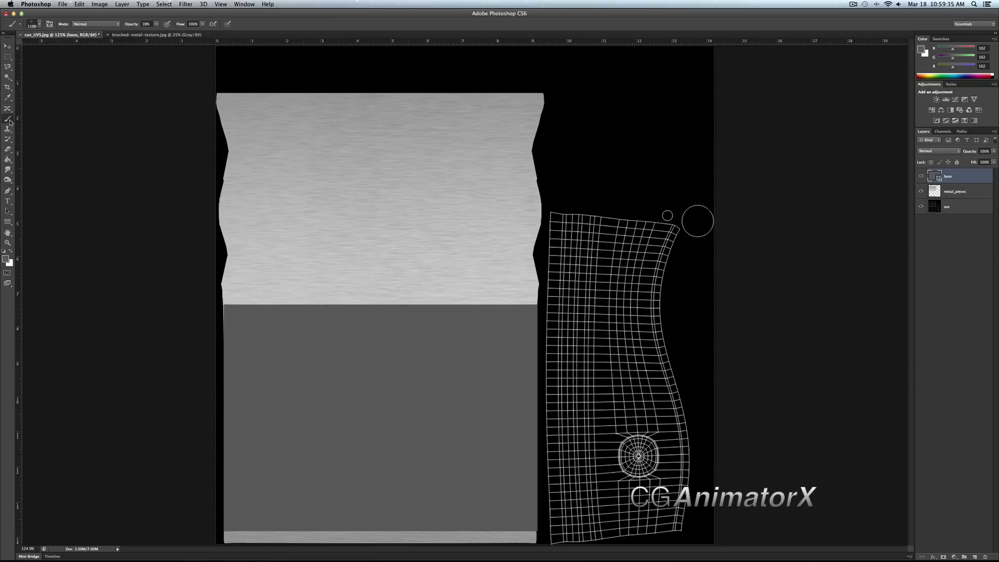
pyautogui.click(415, 400)
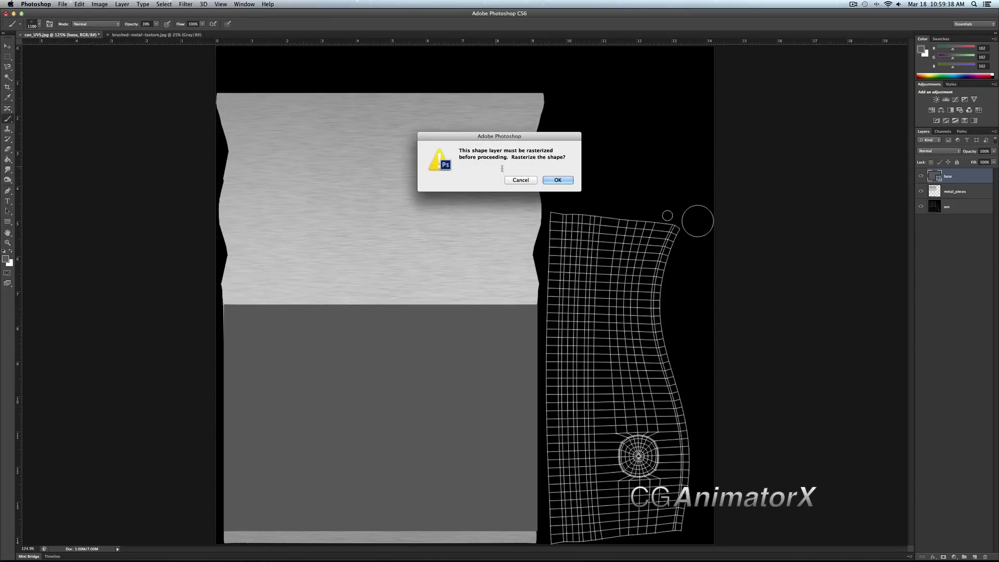
pyautogui.click(560, 182)
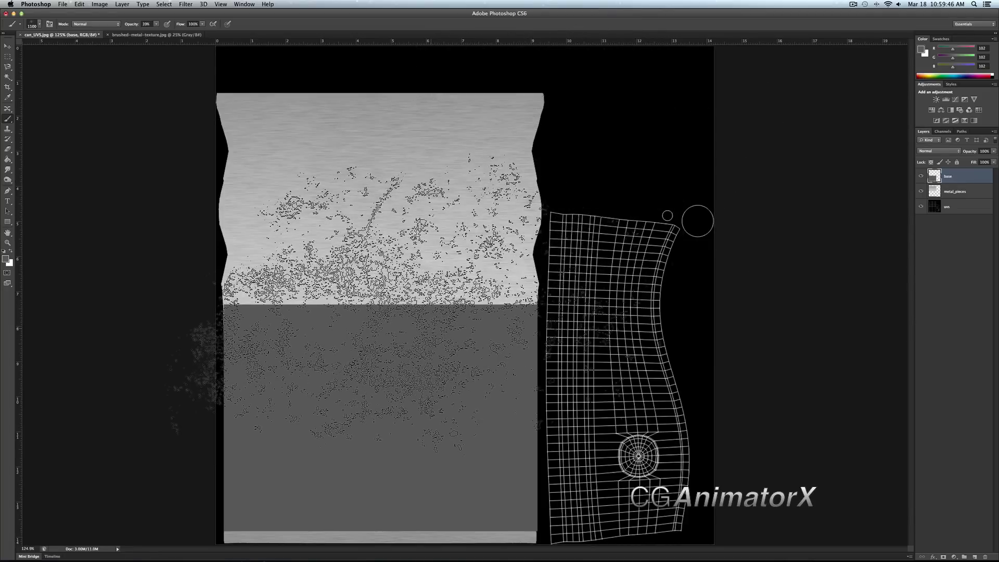
# Reduce the brush size, undo the last brush strokes on the base layer and hide the UV layout layer.
pyautogui.press('[')
pyautogui.press('[')
pyautogui.press('[')
pyautogui.press('[')
pyautogui.press('[')
pyautogui.press('[')
pyautogui.press('[')
pyautogui.press('[')
pyautogui.press('super+alt+z')
pyautogui.press('super+alt+z')
pyautogui.press('super+alt+z')
pyautogui.click(7, 45)
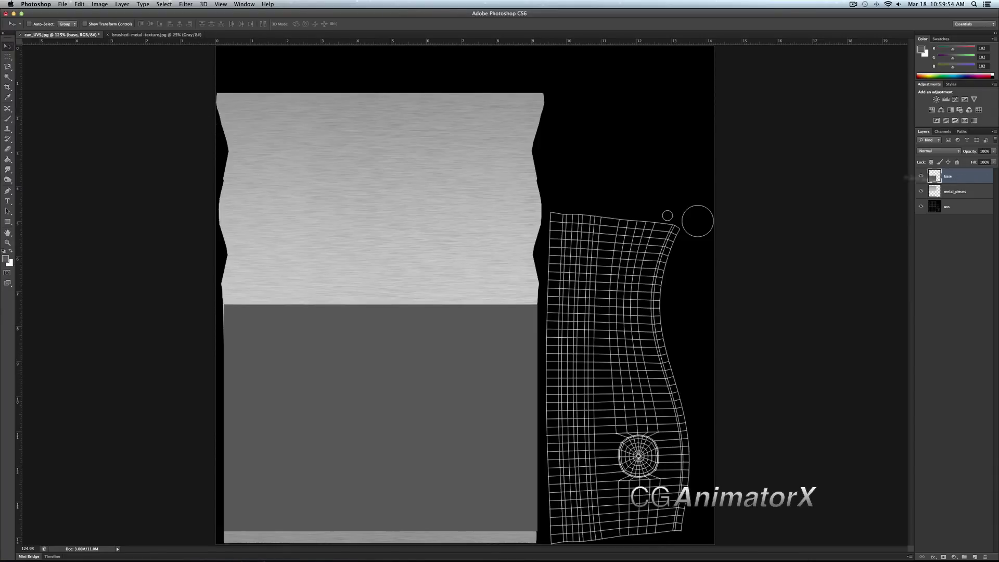
pyautogui.click(921, 207)
pyautogui.click(63, 3)
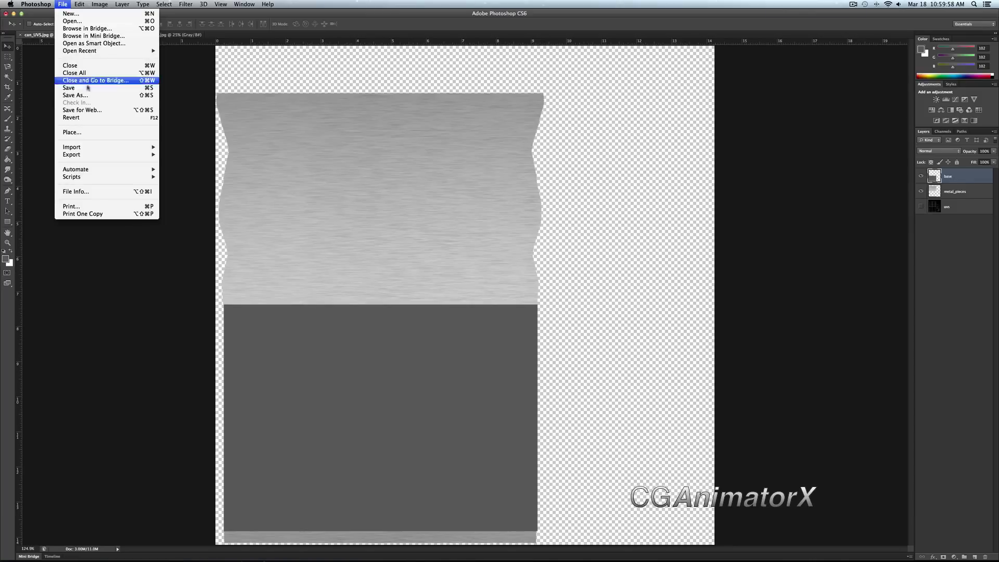
pyautogui.click(70, 95)
pyautogui.click(479, 178)
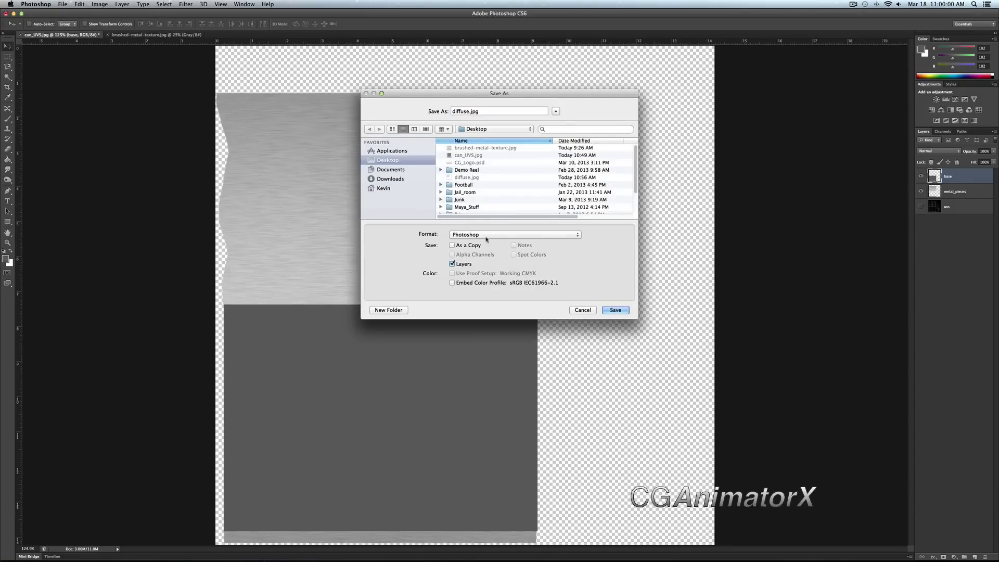
pyautogui.click(484, 234)
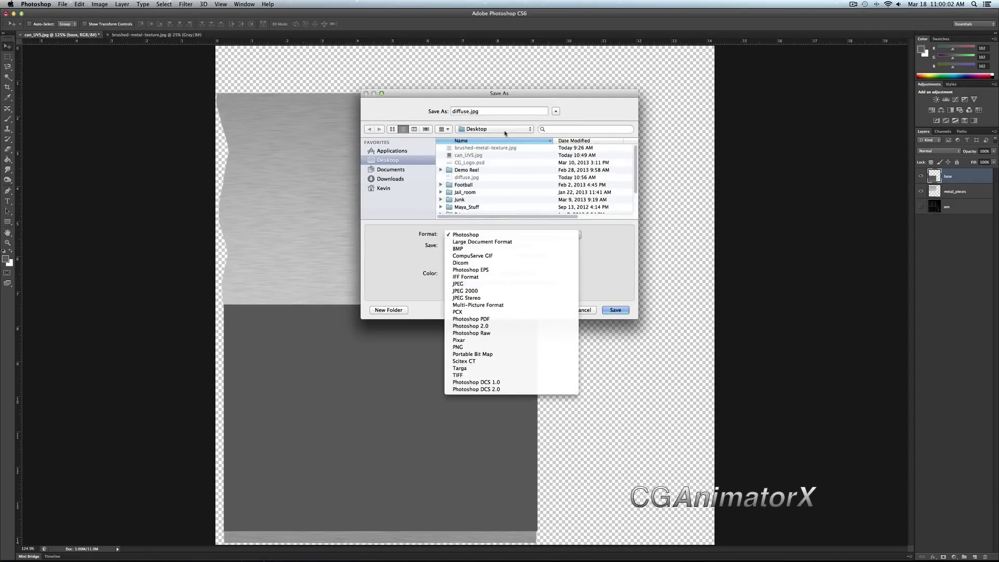
pyautogui.click(514, 95)
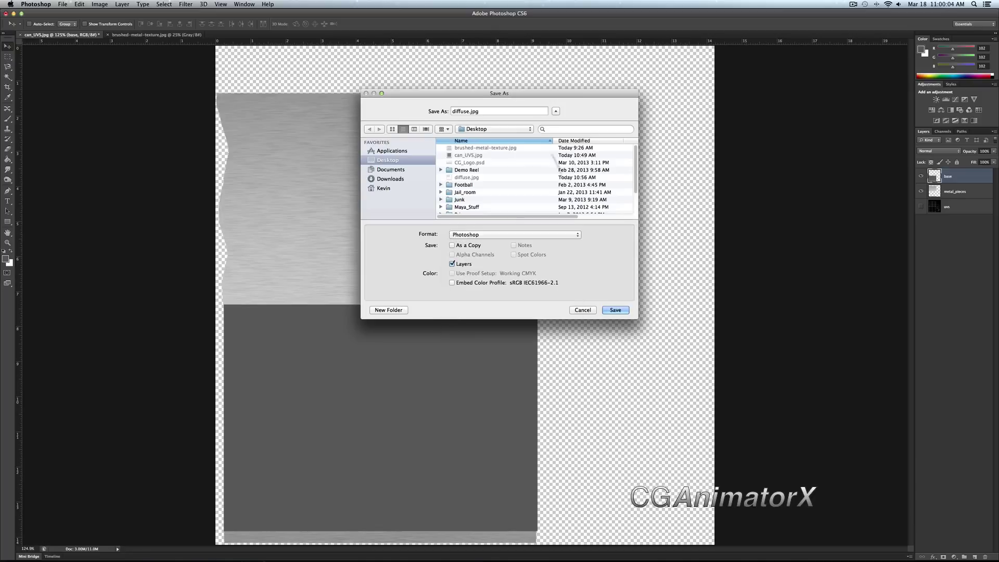
pyautogui.click(585, 310)
# Save the texture as a JPEG copy on the Desktop, replacing the existing diffuse.jpg.
pyautogui.click(63, 3)
pyautogui.click(64, 4)
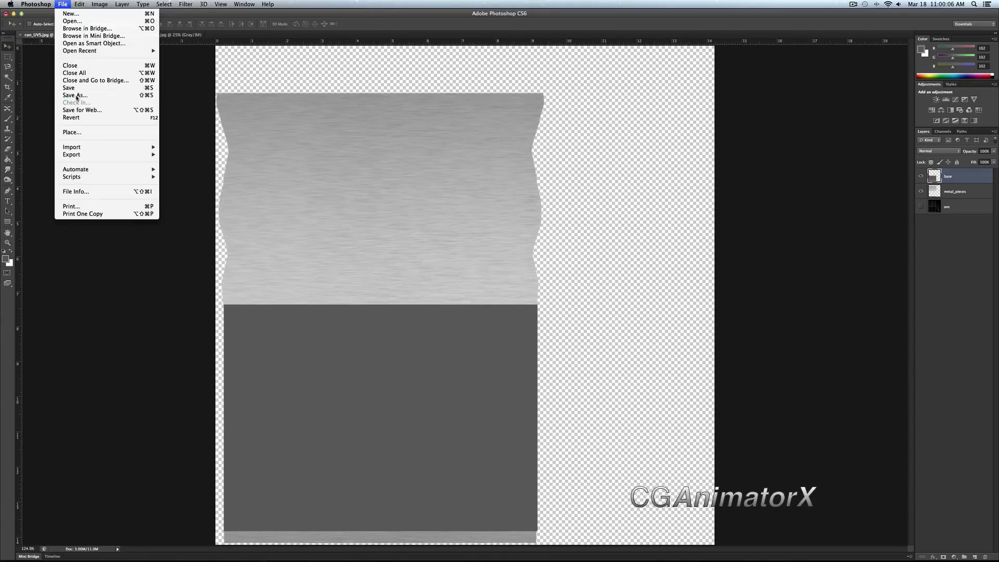
pyautogui.click(78, 97)
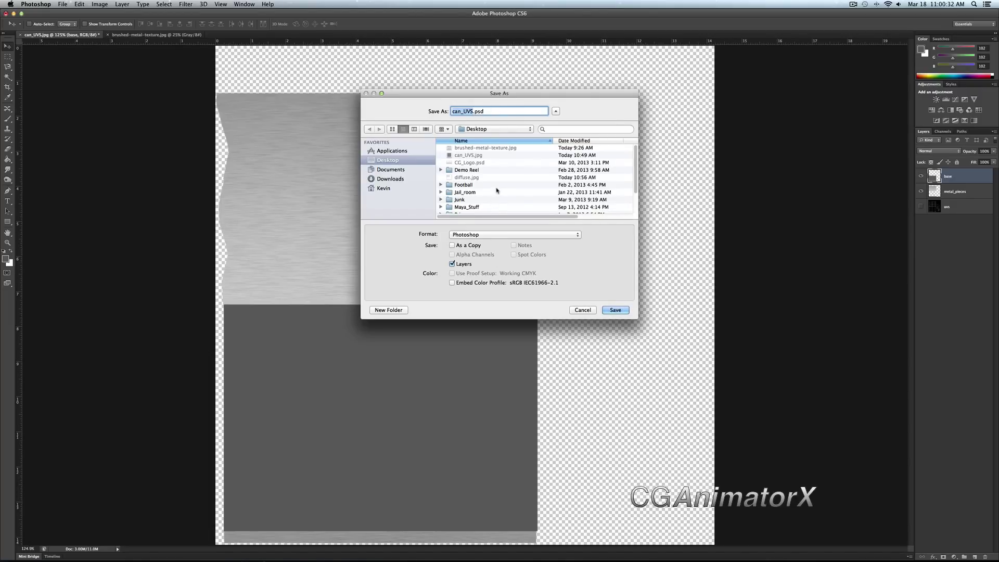
pyautogui.click(467, 177)
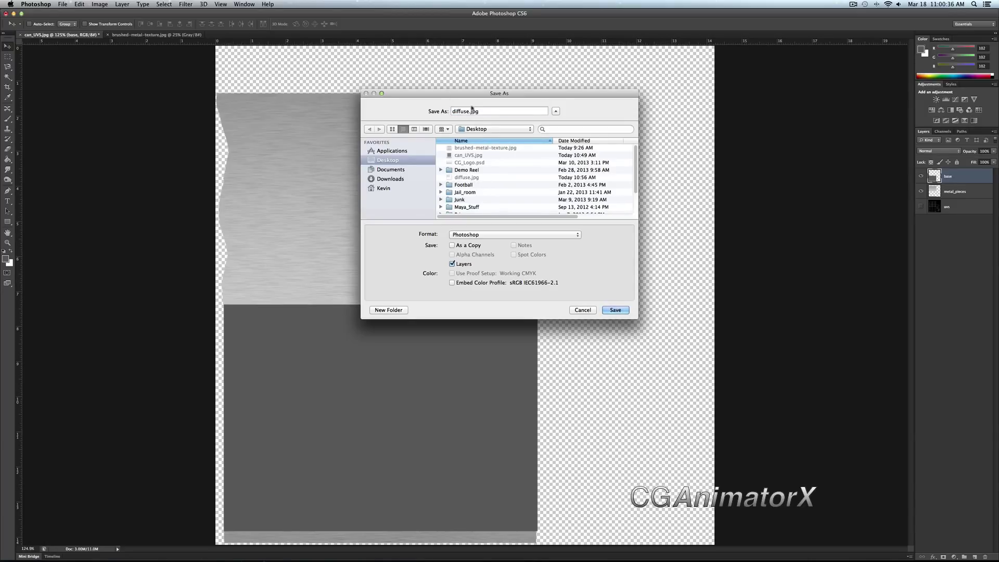
pyautogui.click(480, 235)
pyautogui.click(458, 283)
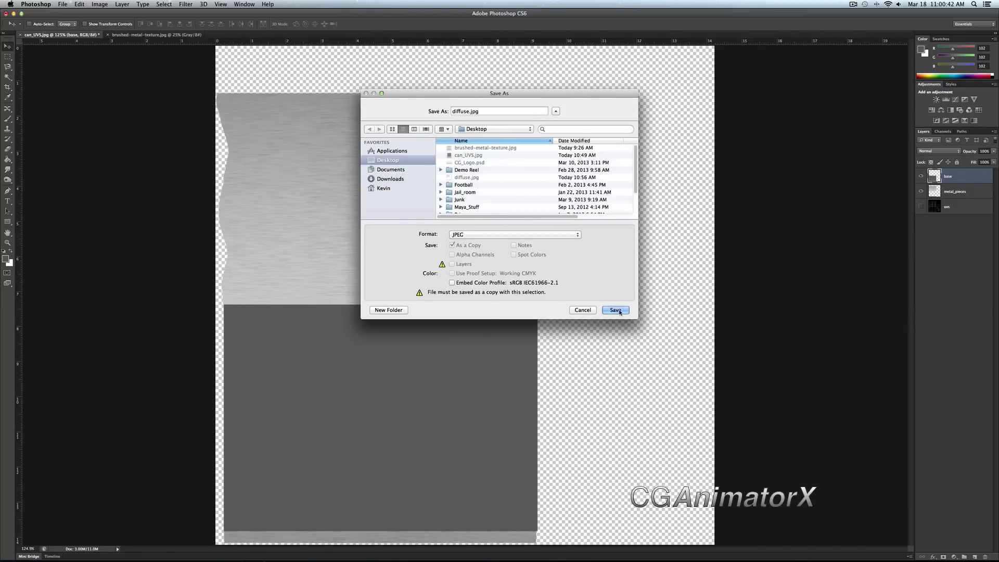
pyautogui.press('Return')
pyautogui.click(556, 144)
pyautogui.click(552, 230)
# Switch to Maya and reload the file texture connected to the color of the can's Blinn material.
pyautogui.press('super+Tab')
pyautogui.click(441, 256)
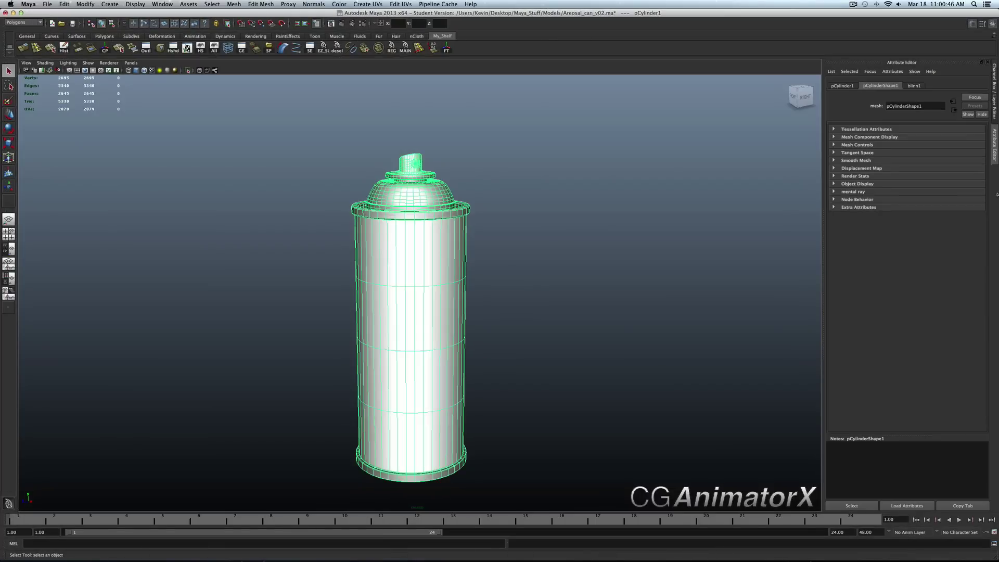
pyautogui.click(916, 86)
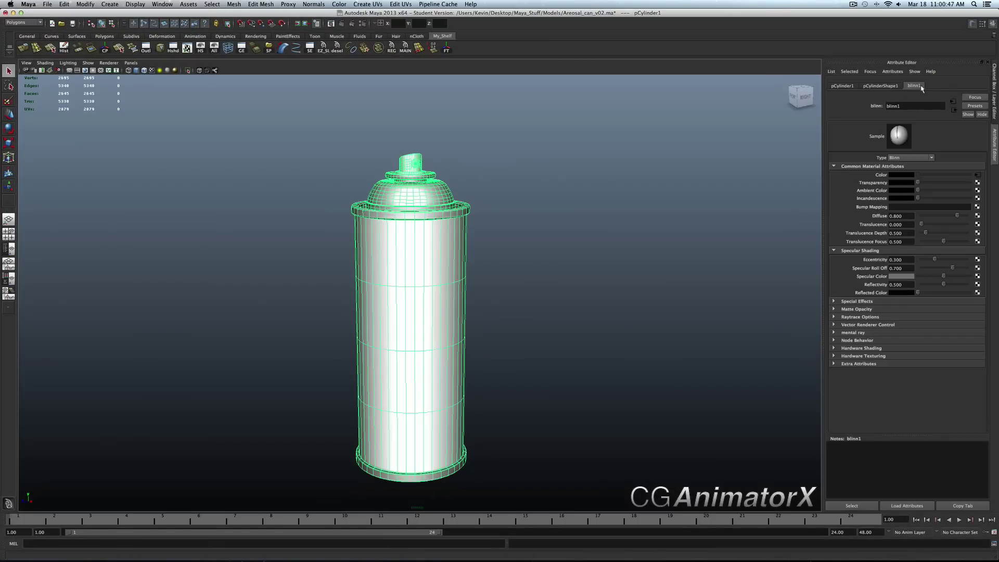
pyautogui.click(977, 176)
pyautogui.click(902, 208)
pyautogui.click(611, 244)
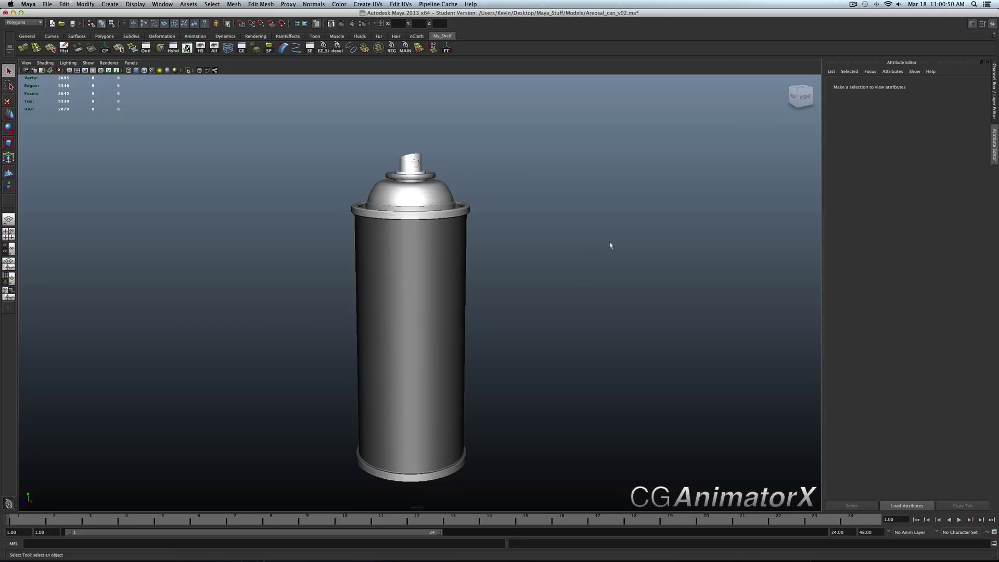
# Render the can with mental ray from the perspective view, examine the grey body, then close the render.
pyautogui.click(443, 262)
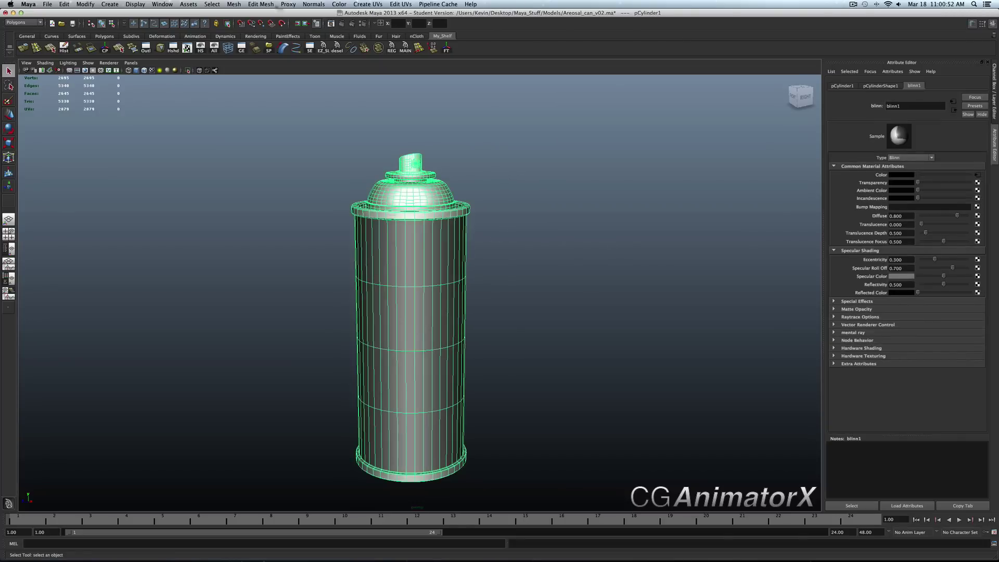
pyautogui.click(342, 23)
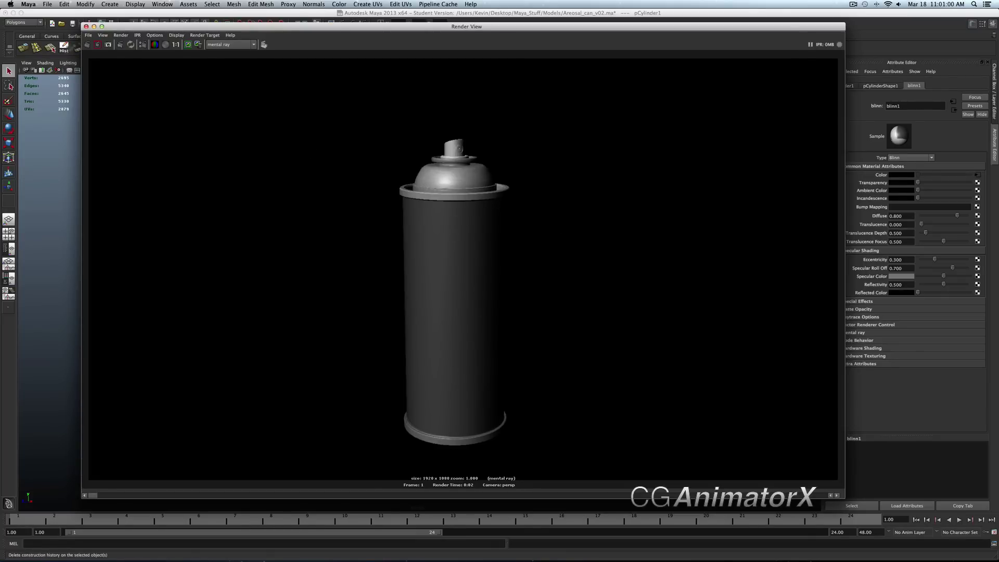
pyautogui.click(86, 26)
pyautogui.click(528, 253)
pyautogui.click(435, 253)
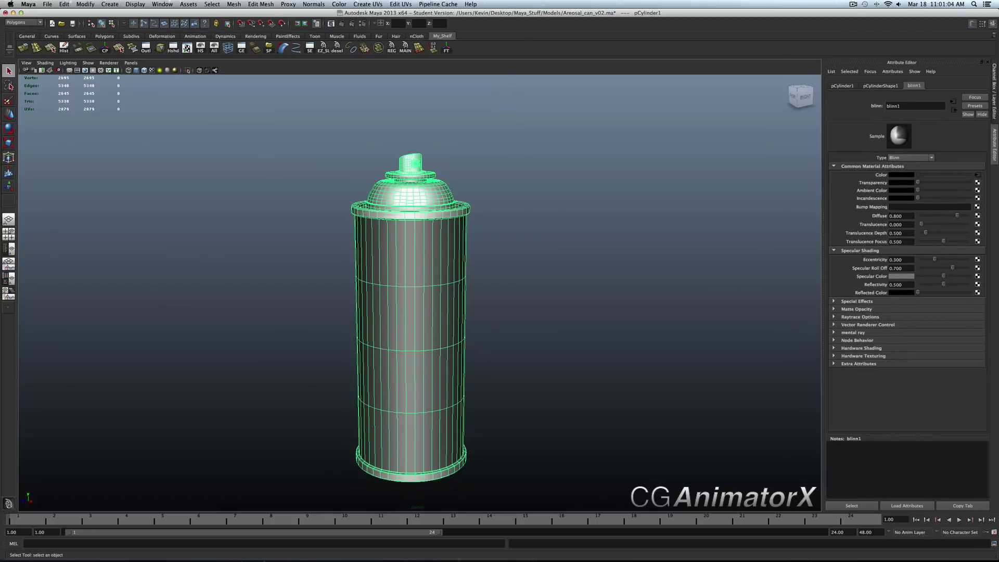
# Minimize Maya and compare the Desktop reference images ref_spray-cans.jpg and spray-can-beverage in a quick preview.
pyautogui.moveTo(463, 556)
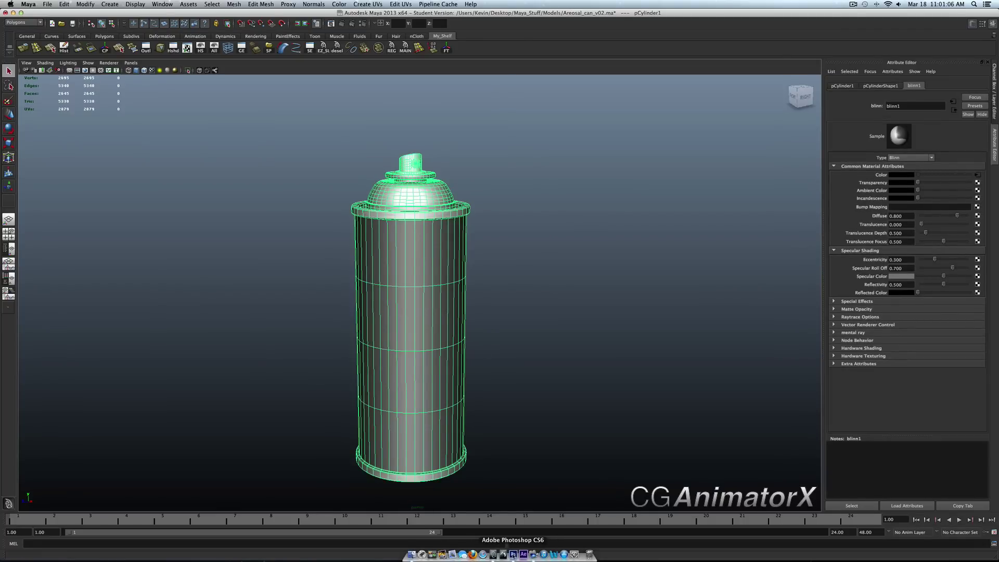
pyautogui.click(13, 12)
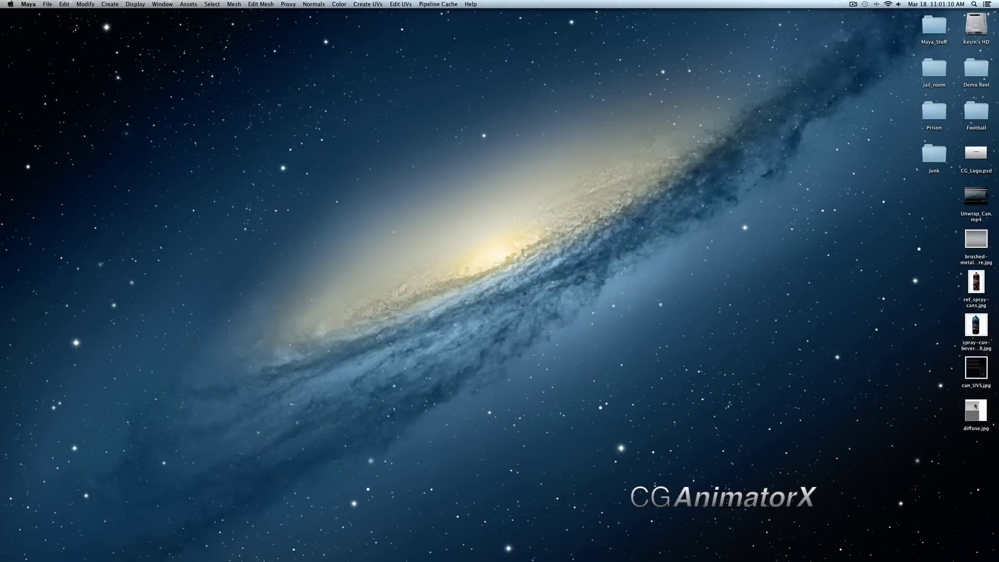
pyautogui.click(986, 327)
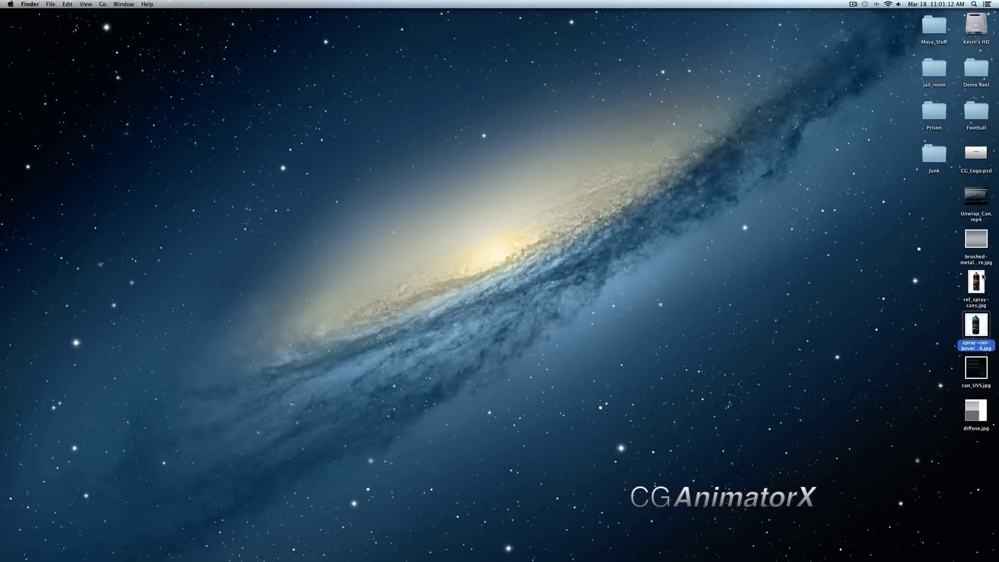
pyautogui.keyDown('shift'); pyautogui.click(983, 277); pyautogui.keyUp('shift')
pyautogui.press('space')
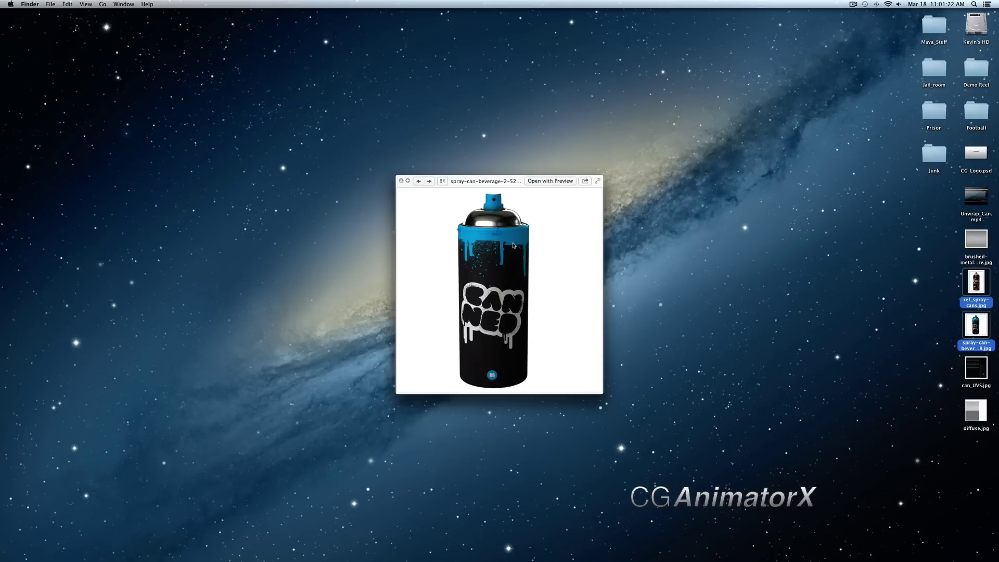
pyautogui.press('Left')
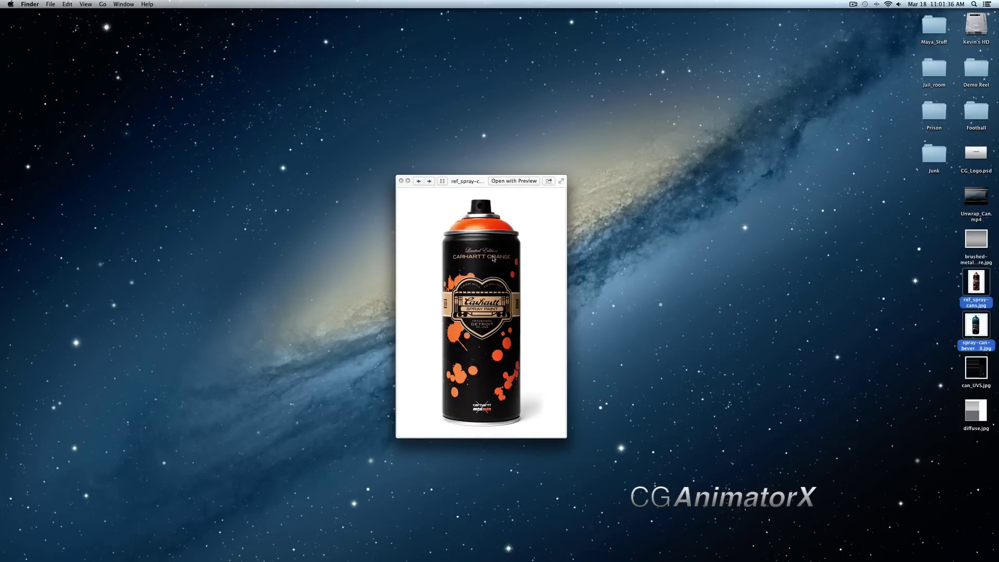
pyautogui.press('Right')
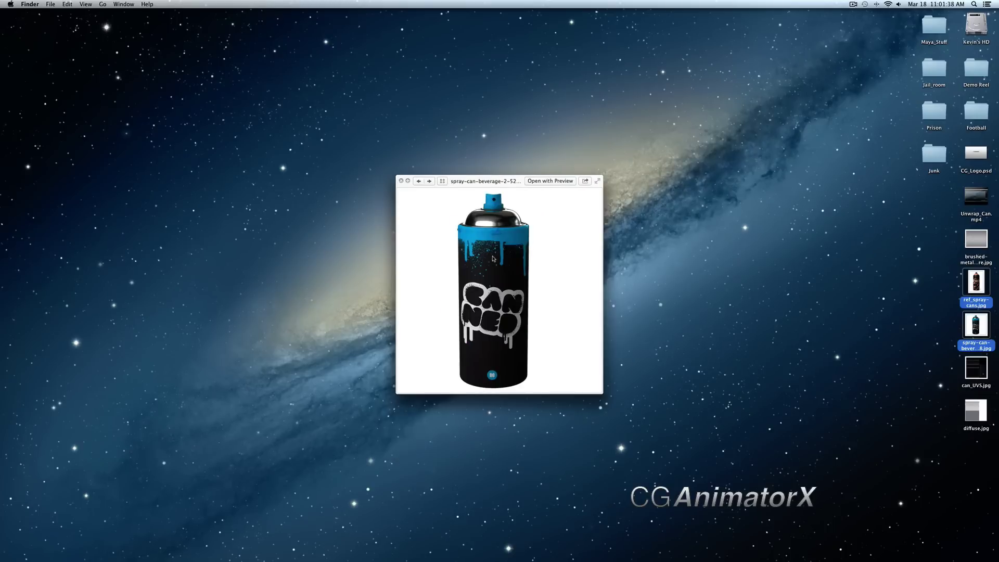
pyautogui.press('Left')
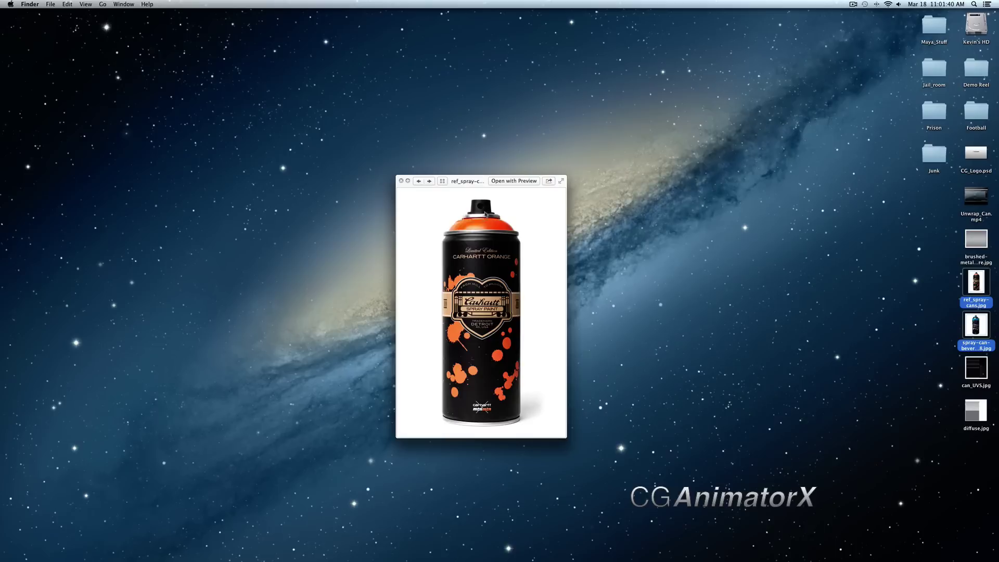
pyautogui.press('Right')
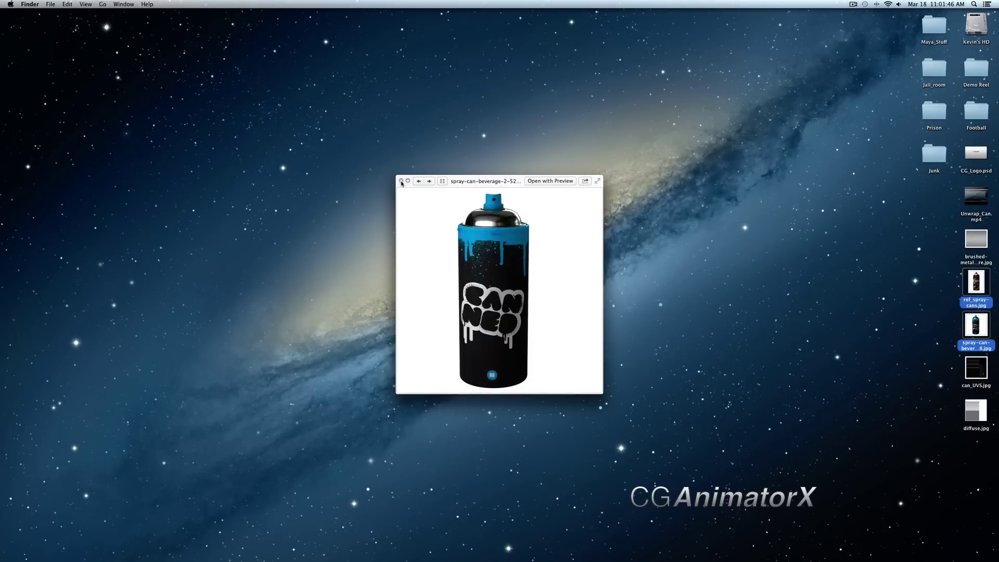
pyautogui.click(401, 182)
pyautogui.click(499, 203)
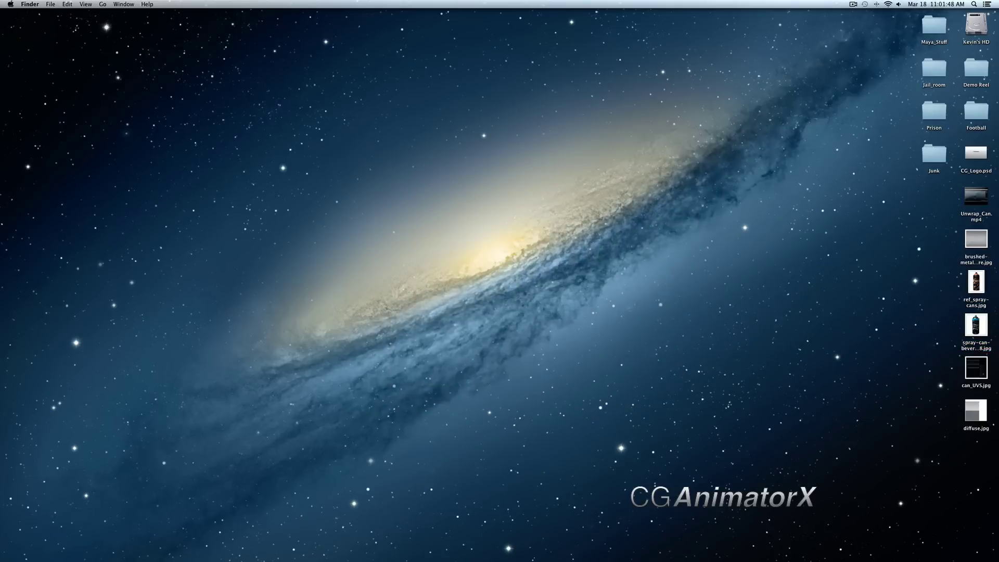
# Examine the spray_can2 nozzle photo from the Junk folder in a full-screen preview and close the folder.
pyautogui.doubleClick(934, 153)
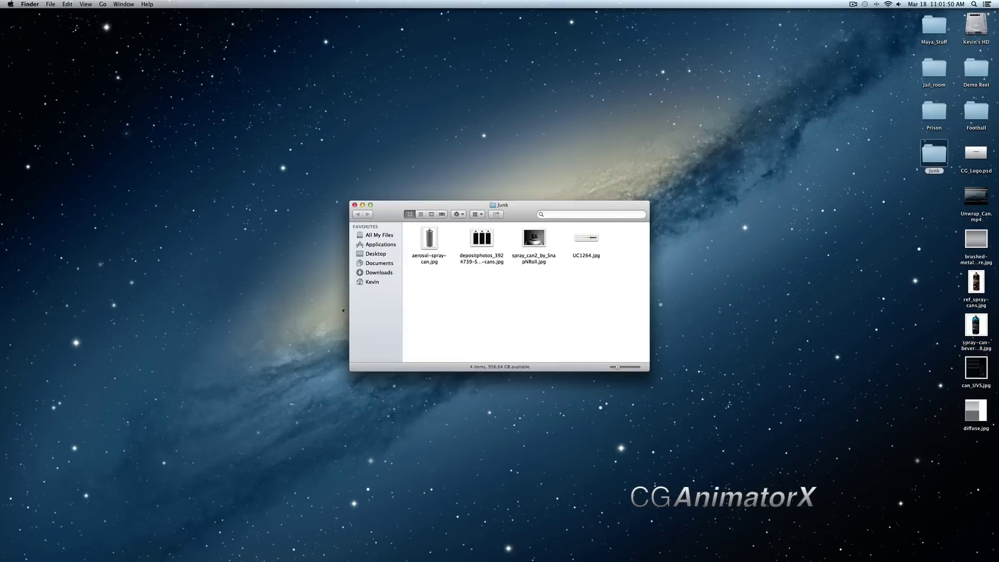
pyautogui.click(536, 238)
pyautogui.press('space')
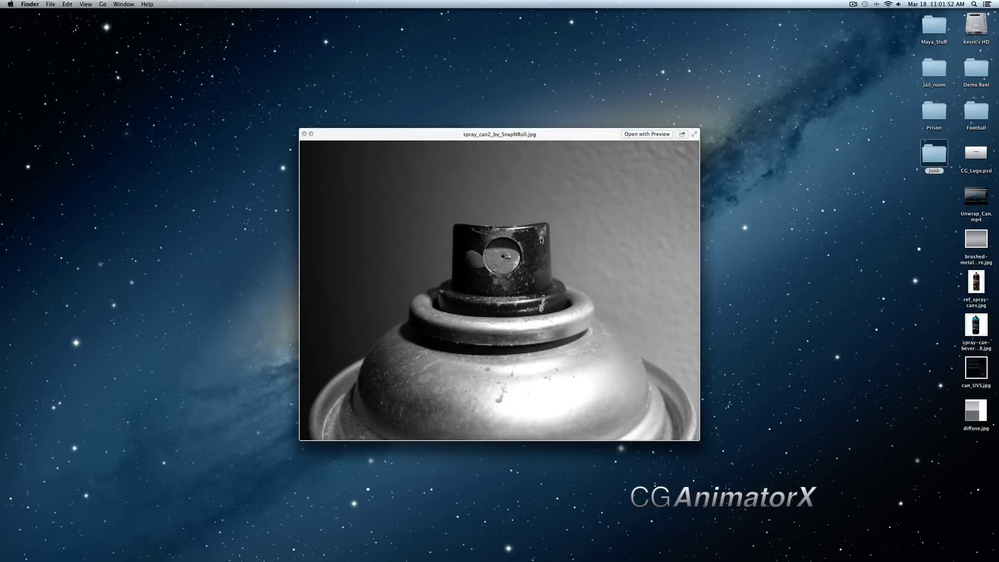
pyautogui.click(694, 134)
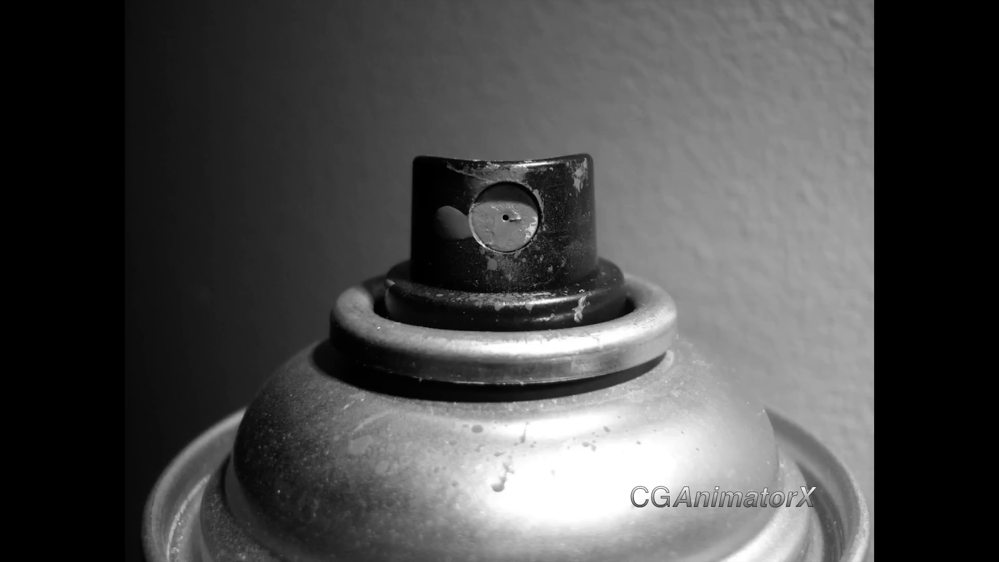
pyautogui.click(531, 519)
pyautogui.click(355, 205)
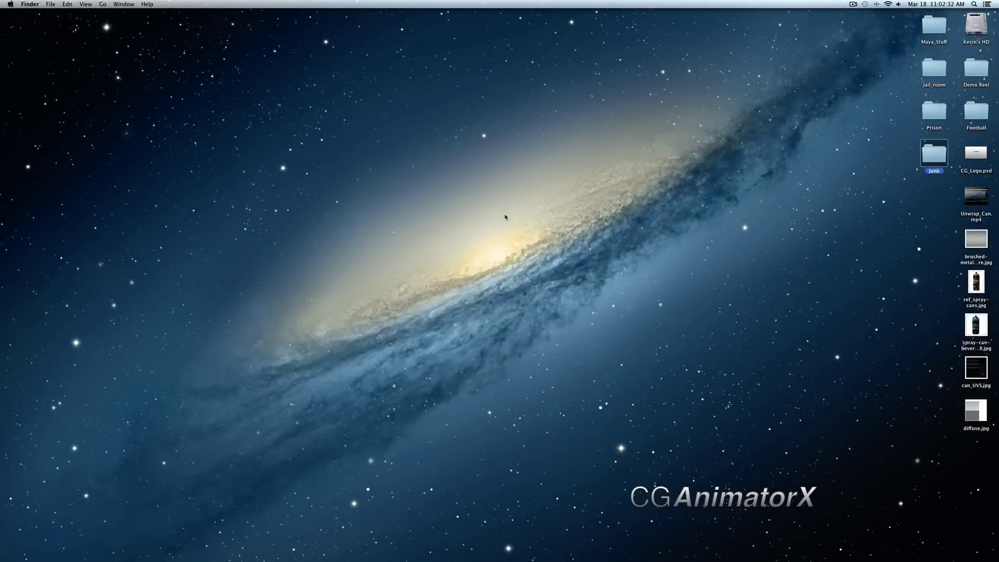
# Switch to Photoshop, show the UV layout layer again and activate the Brush tool.
pyautogui.moveTo(528, 555)
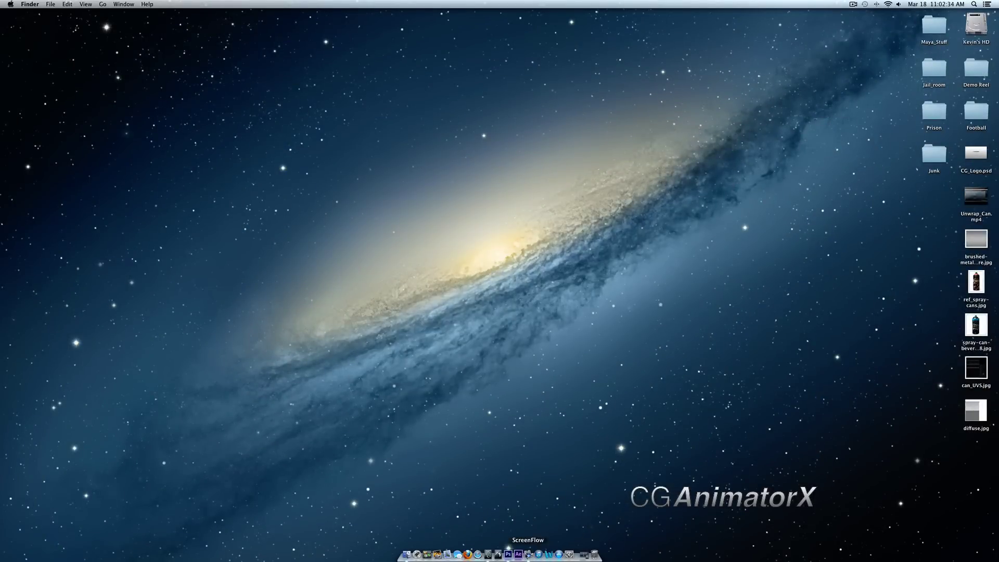
pyautogui.click(508, 555)
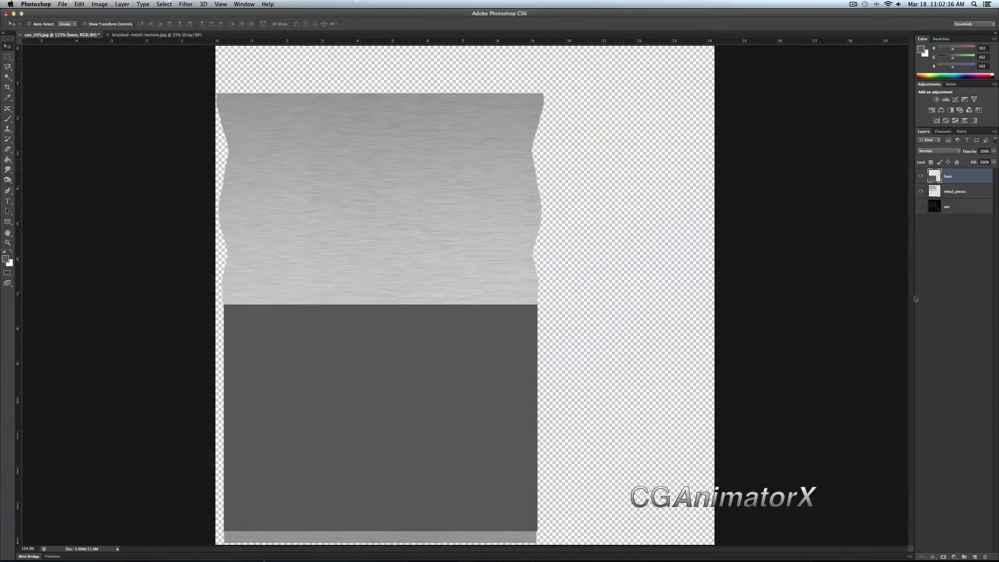
pyautogui.click(921, 207)
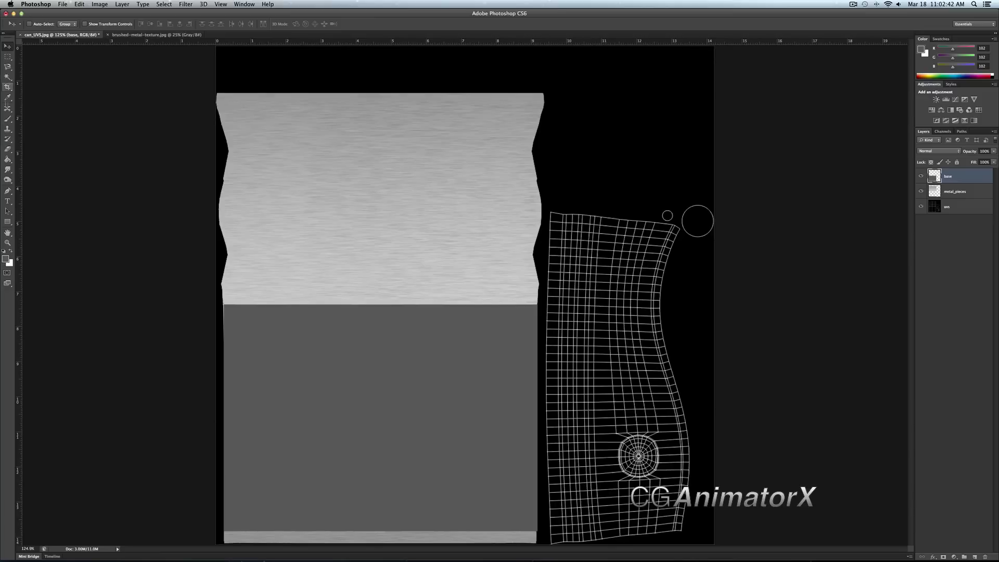
pyautogui.click(7, 118)
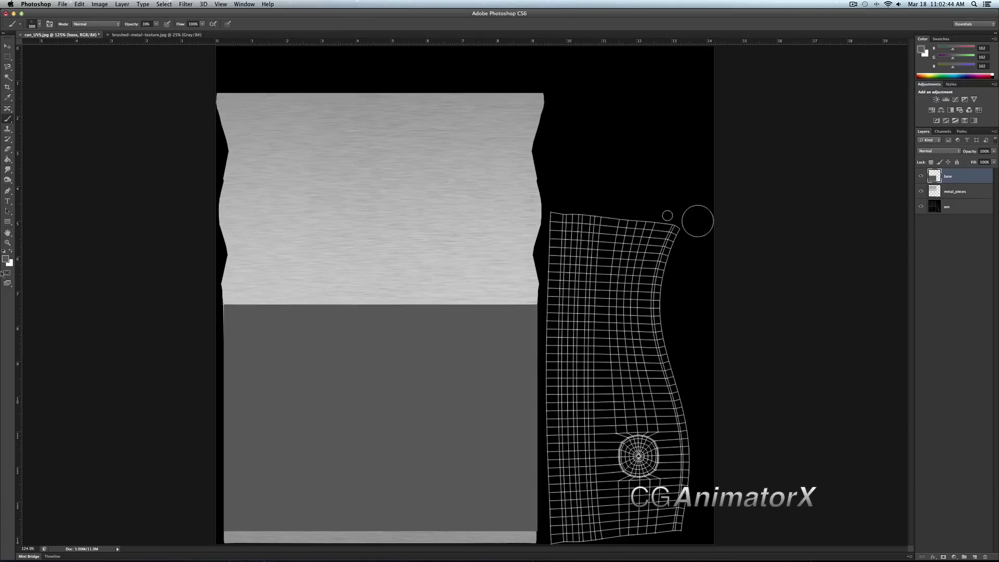
# Set the foreground color to a green, RGB 31, 159, 43.
pyautogui.click(6, 259)
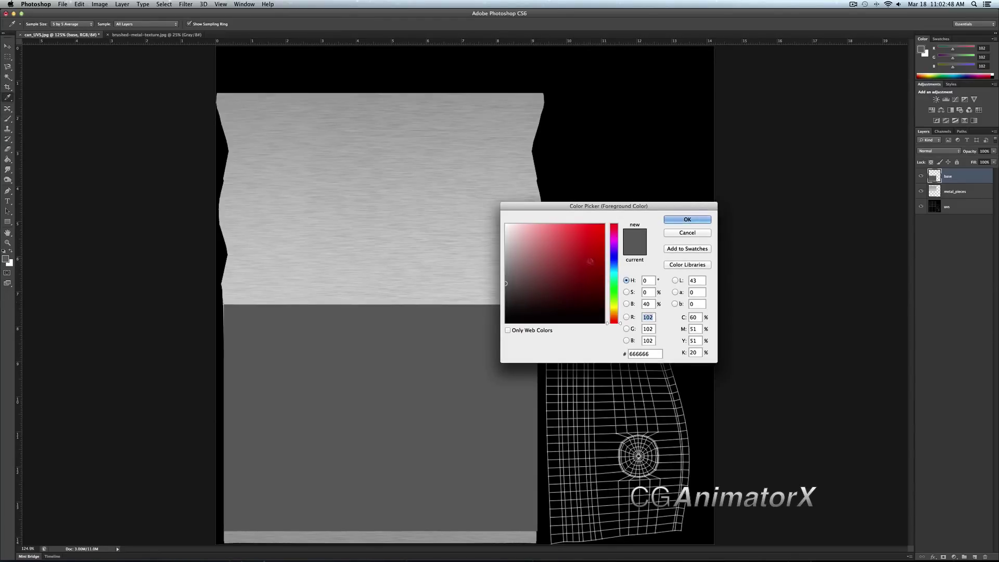
pyautogui.click(615, 289)
pyautogui.moveTo(597, 247); pyautogui.dragTo(585, 261)
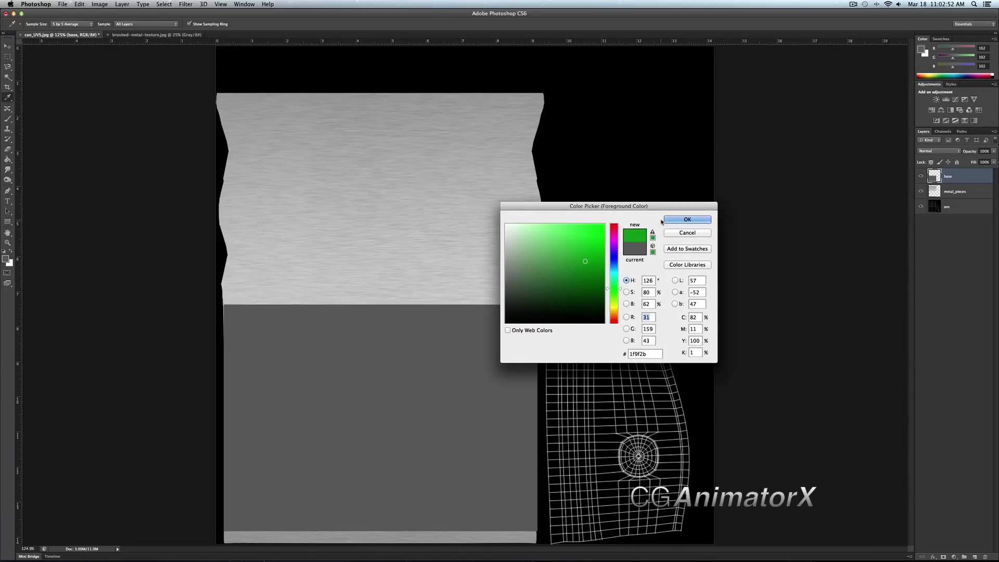
pyautogui.click(687, 219)
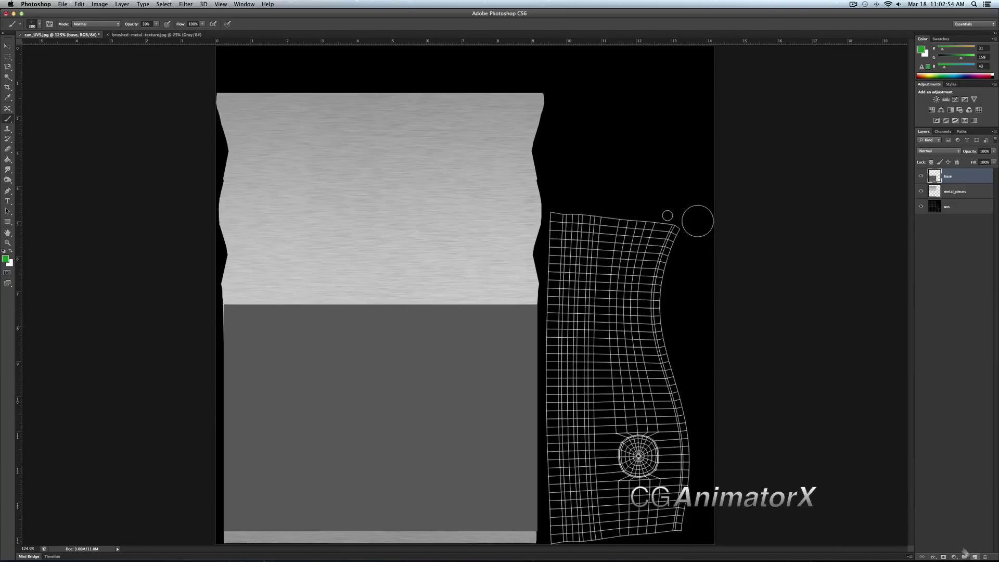
# Undo the last changes on the base layer and add a new layer above it named paint_splatter_base.
pyautogui.press('alt+super+z')
pyautogui.press('alt+super+z')
pyautogui.press('alt+super+z')
pyautogui.press('super+alt+shift+n')
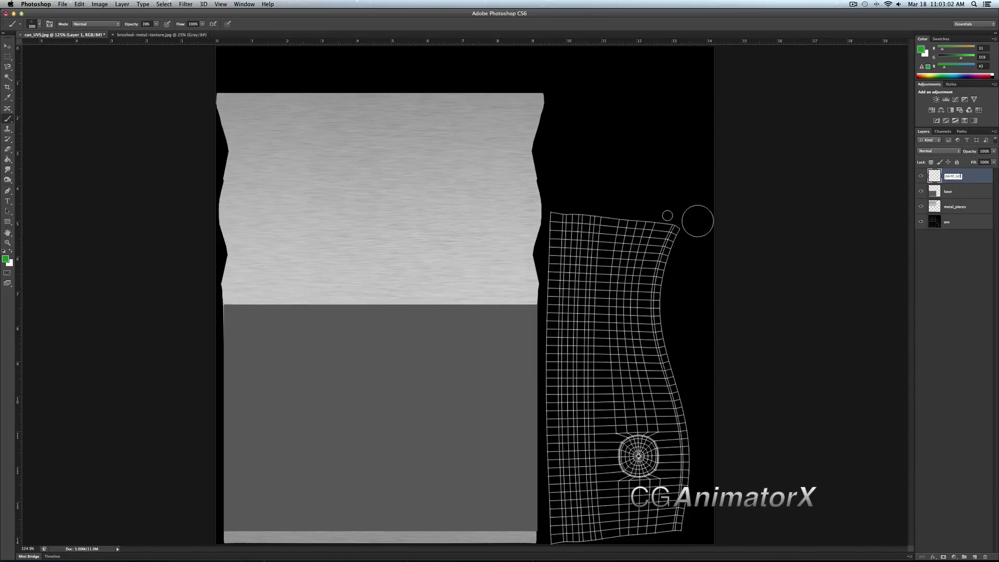
pyautogui.press('Return')
# Enlarge the splatter brush to 900 px and try a green paint stroke directly on the base layer's grey body.
pyautogui.press(']')
pyautogui.press(']')
pyautogui.press(']')
pyautogui.press(']')
pyautogui.press(']')
pyautogui.press(']')
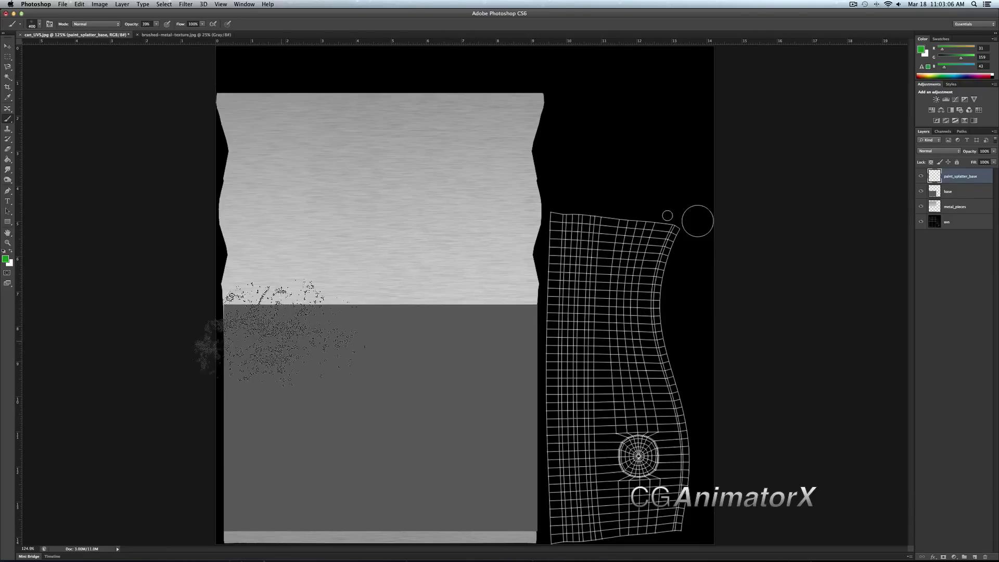
pyautogui.press('super+z')
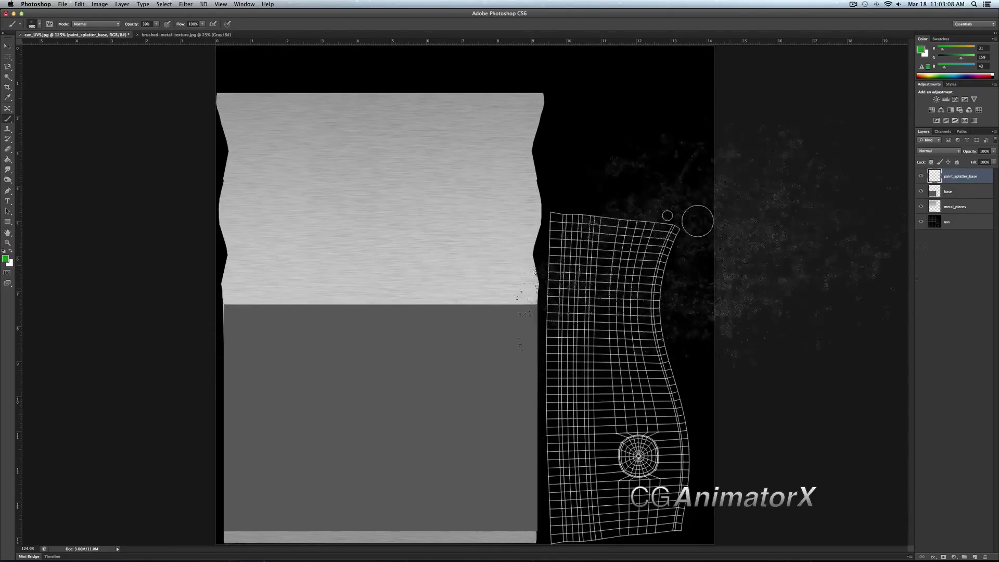
pyautogui.click(942, 197)
pyautogui.moveTo(312, 385); pyautogui.dragTo(380, 393)
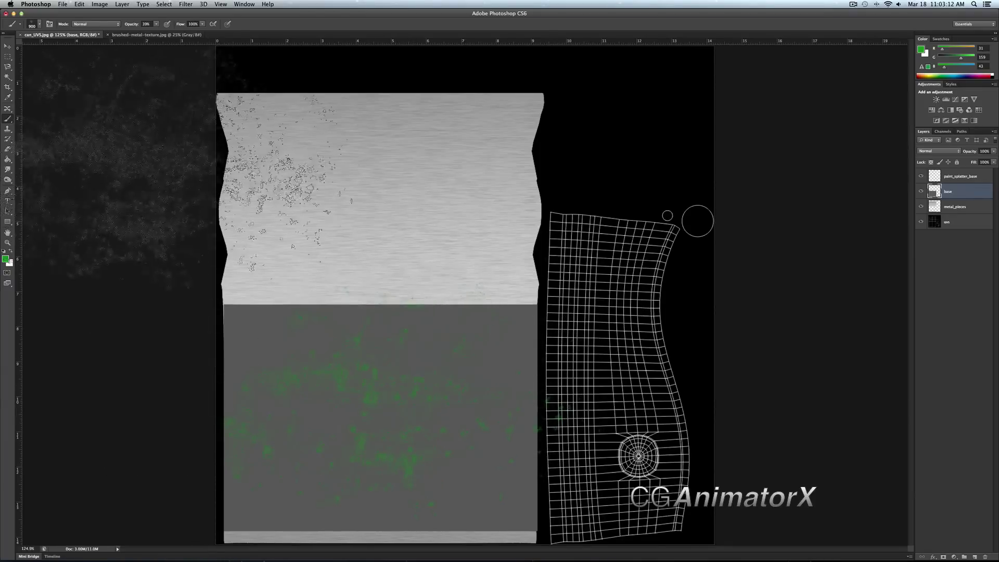
# Try erasing the green paint on the base layer with the round Eraser, and undo the test strokes.
pyautogui.press('[')
pyautogui.press('[')
pyautogui.click(8, 149)
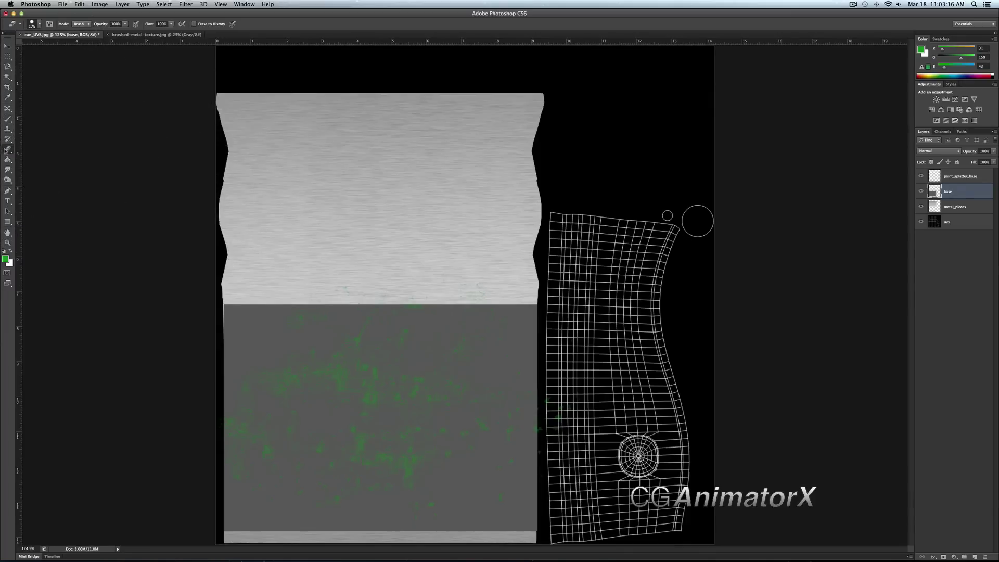
pyautogui.moveTo(370, 399); pyautogui.dragTo(359, 380)
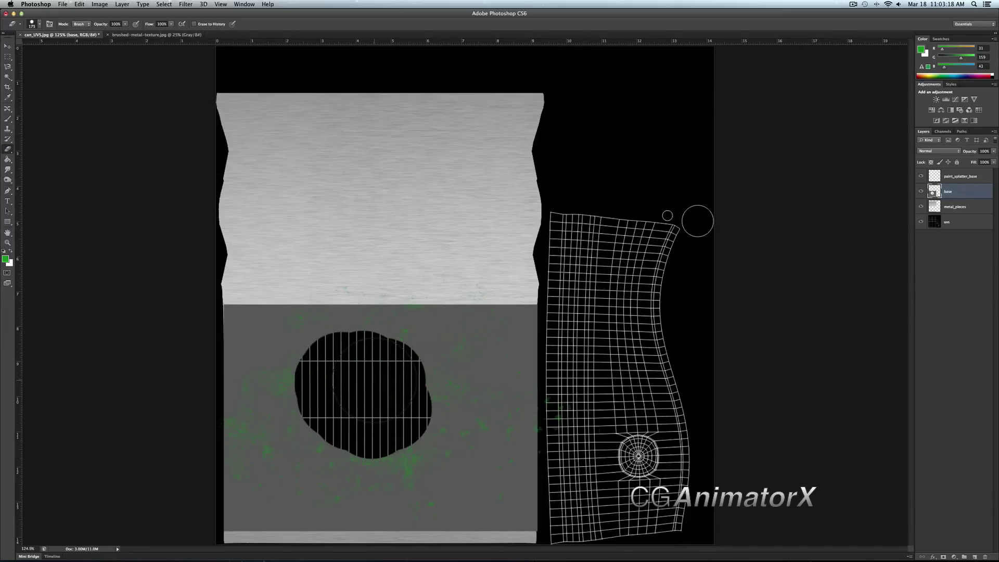
pyautogui.press('super+z')
pyautogui.press('super+z')
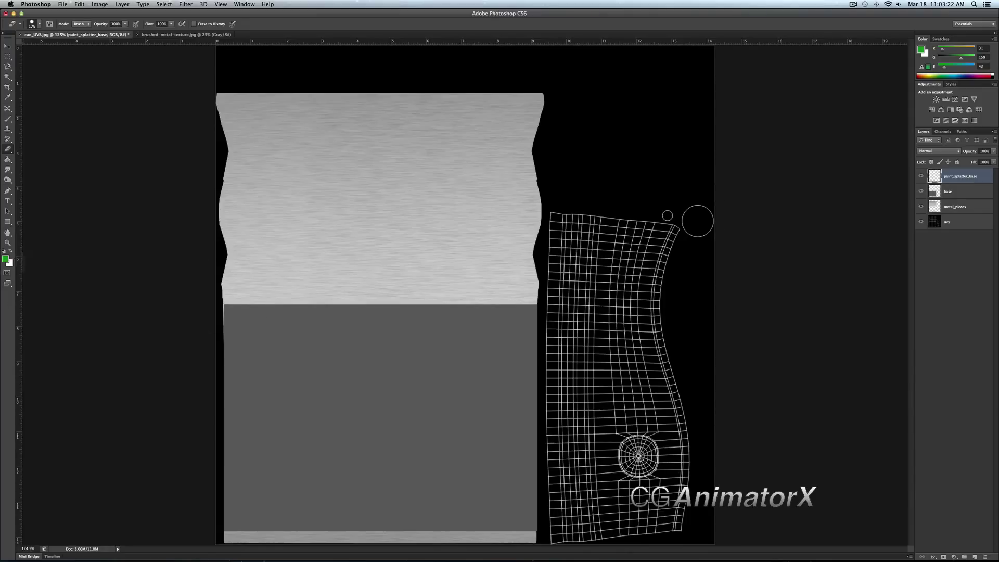
# Change the Eraser's tip to the 488 px splatter brush.
pyautogui.click(39, 24)
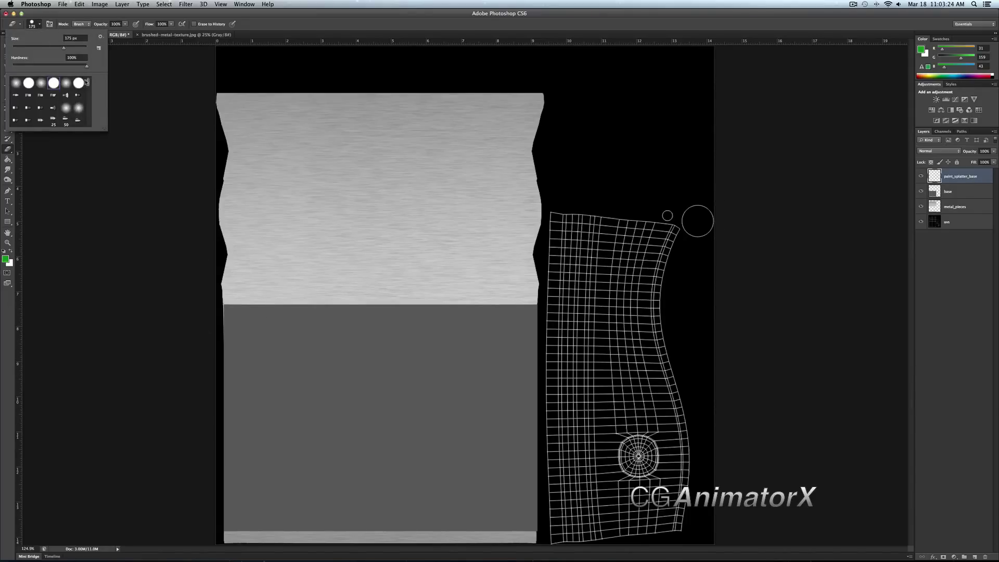
pyautogui.moveTo(87, 83); pyautogui.dragTo(90, 118)
pyautogui.click(53, 81)
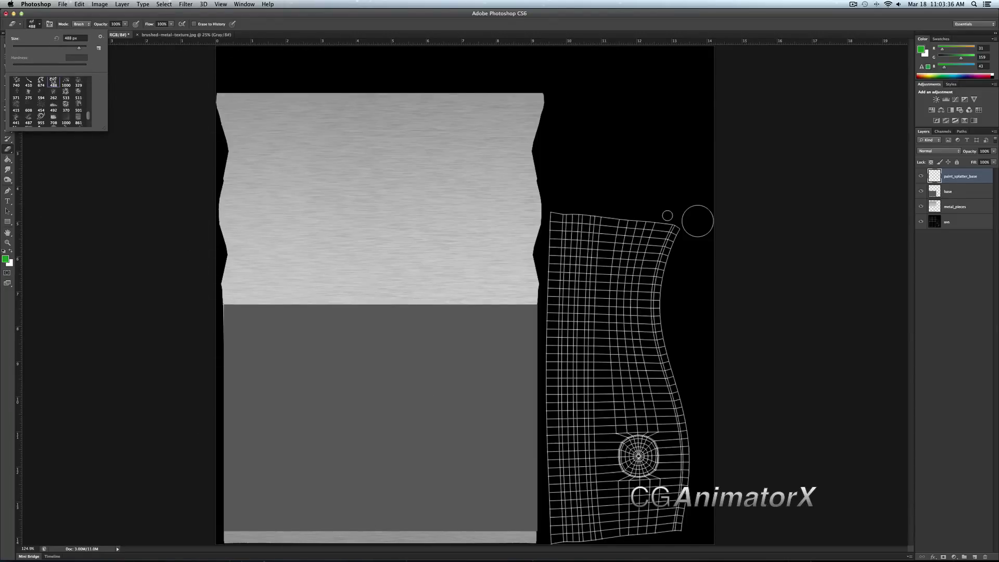
pyautogui.click(397, 418)
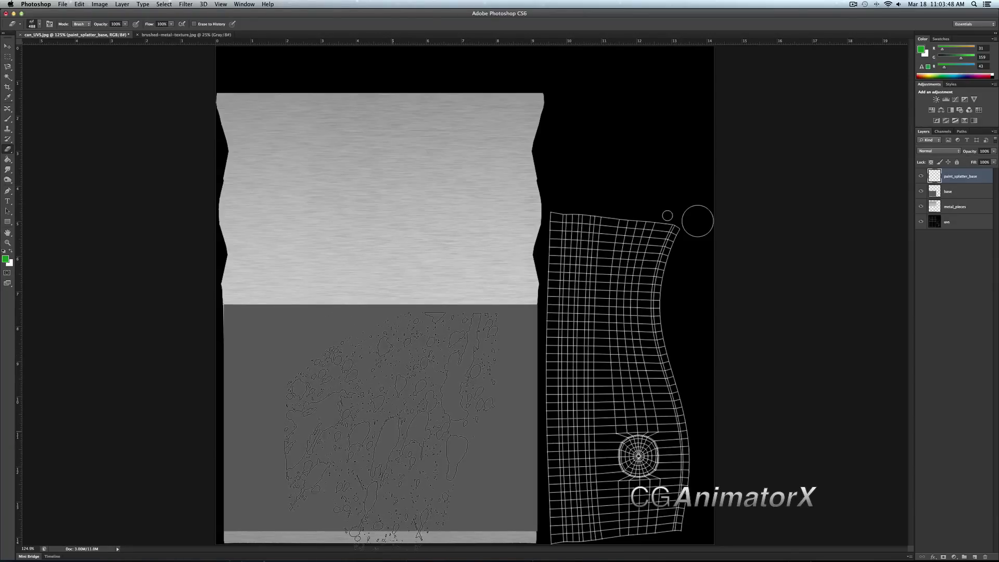
# Give the Brush tool the same 488 px splatter tip, test one stamp on the grey body and undo it.
pyautogui.click(7, 119)
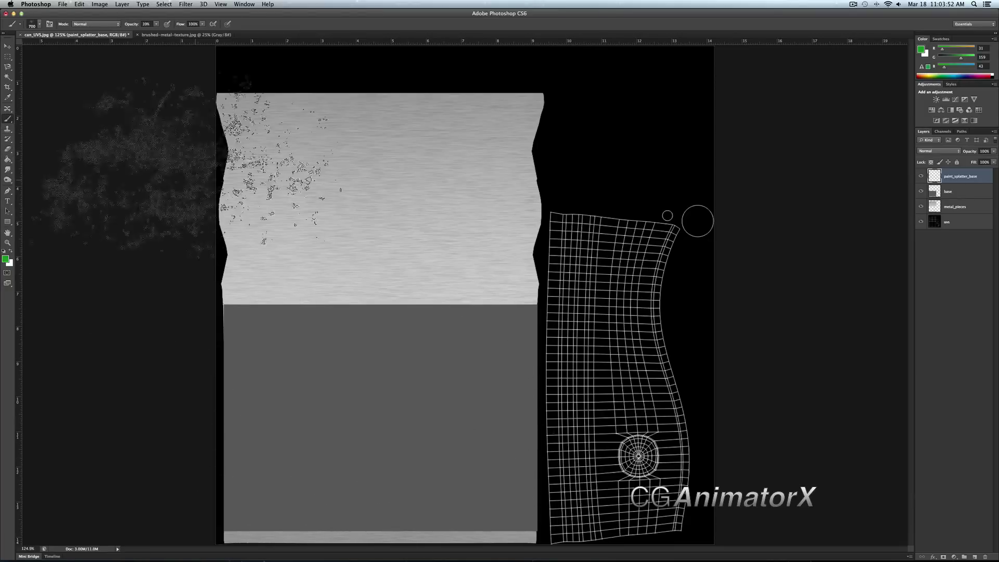
pyautogui.click(39, 25)
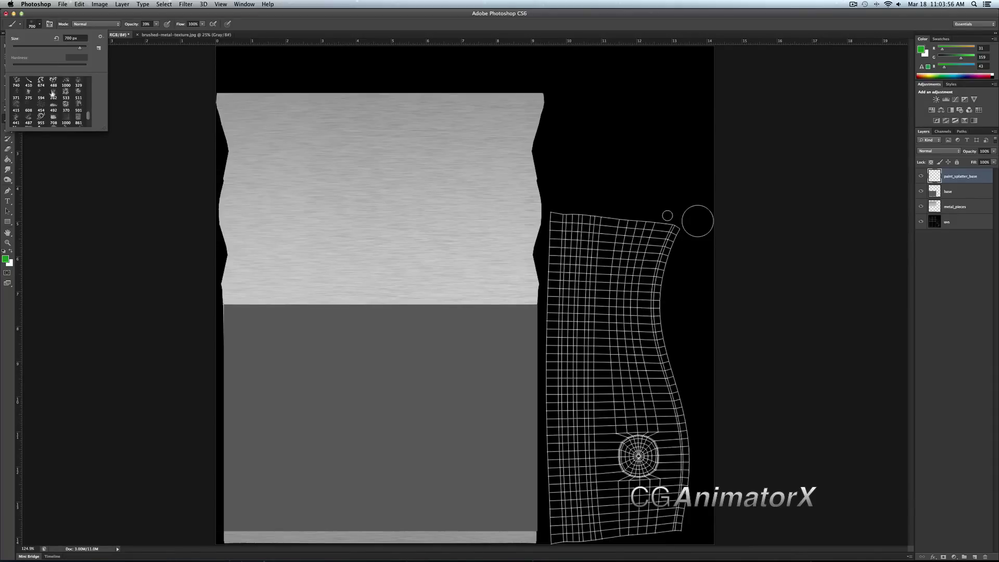
pyautogui.scroll(2, 88, 116)
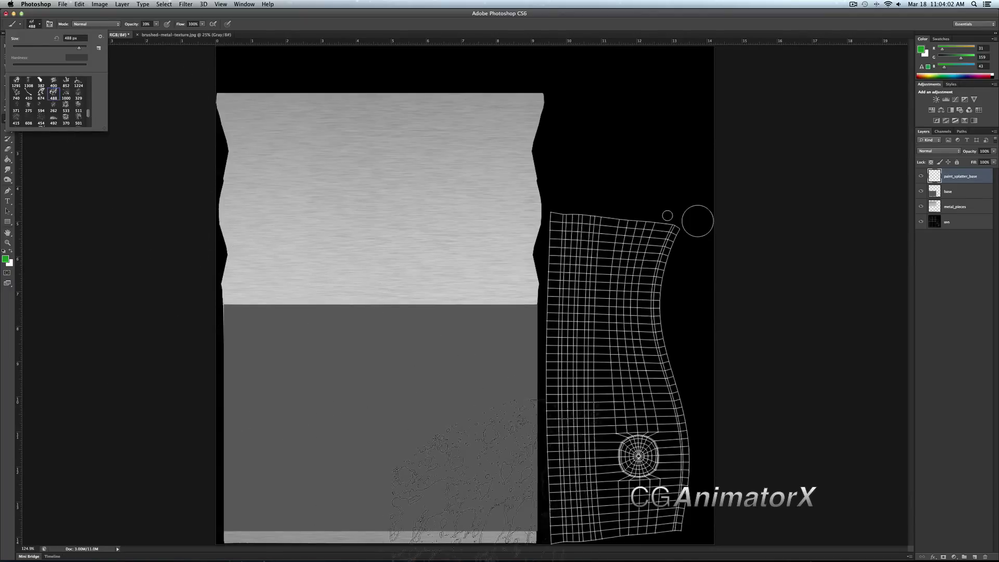
pyautogui.click(416, 434)
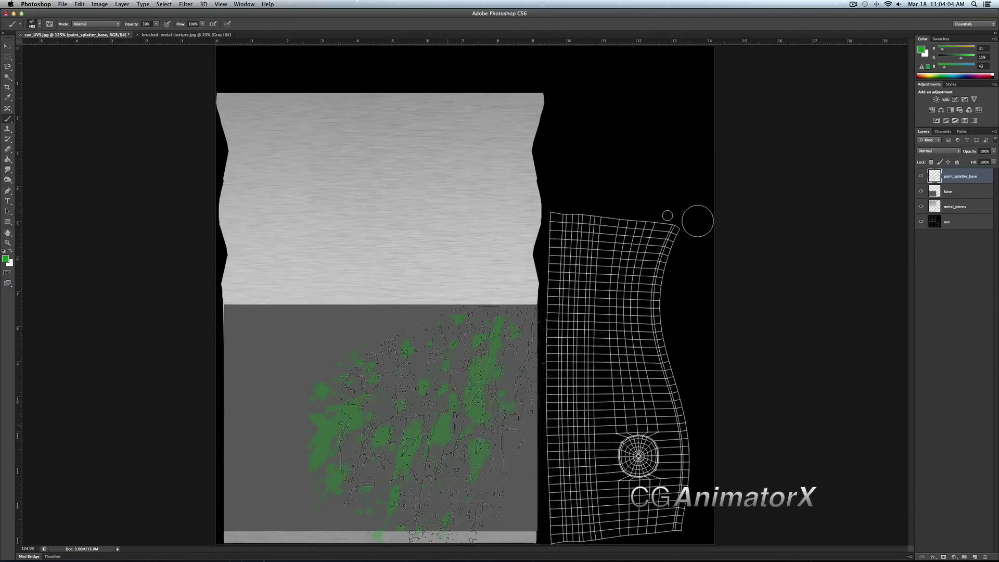
pyautogui.press('super+z')
# Raise the brush opacity to 100% and stamp a green splatter over the right part of the grey body on paint_splatter_base.
pyautogui.click(156, 24)
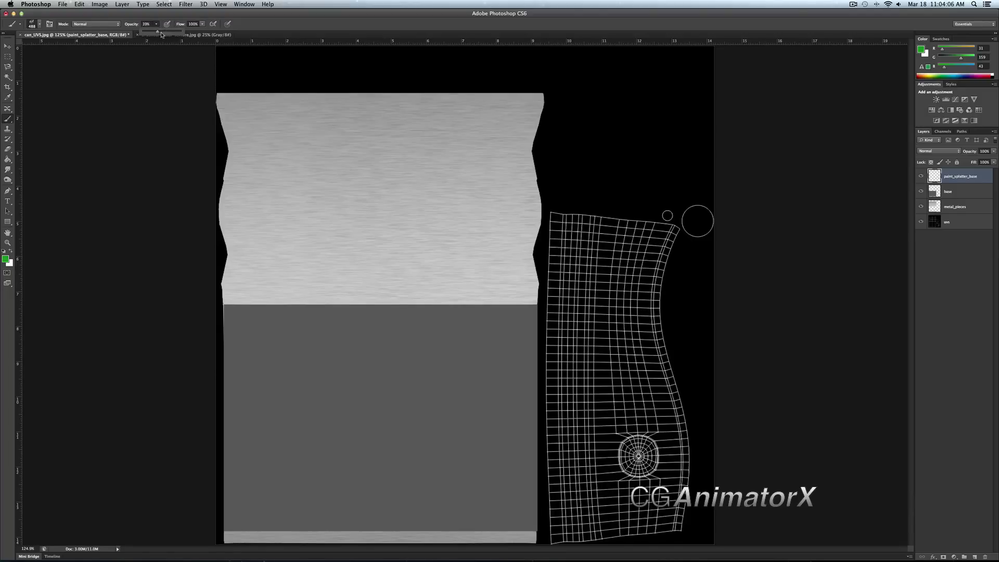
pyautogui.moveTo(365, 411); pyautogui.dragTo(463, 424)
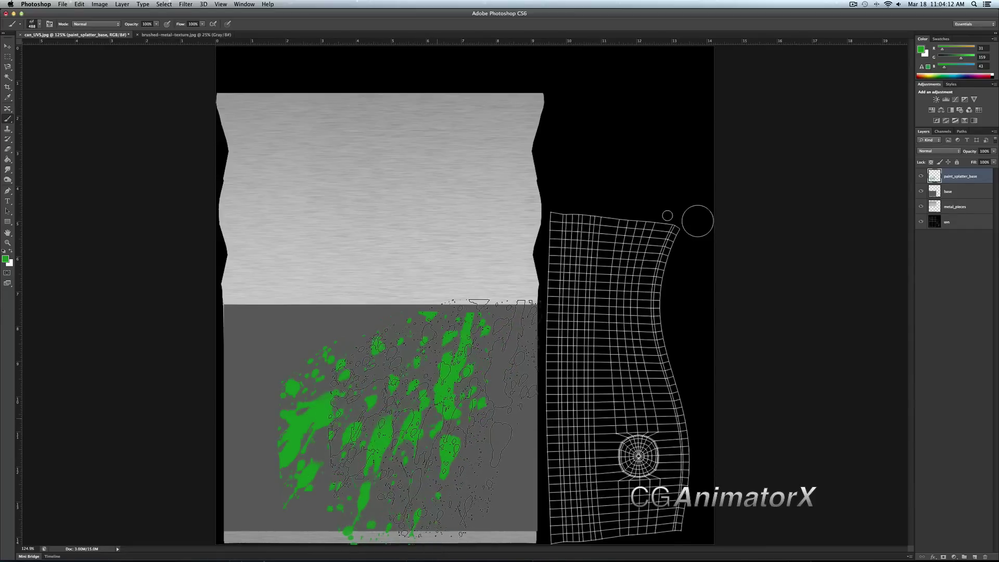
pyautogui.press('super+z')
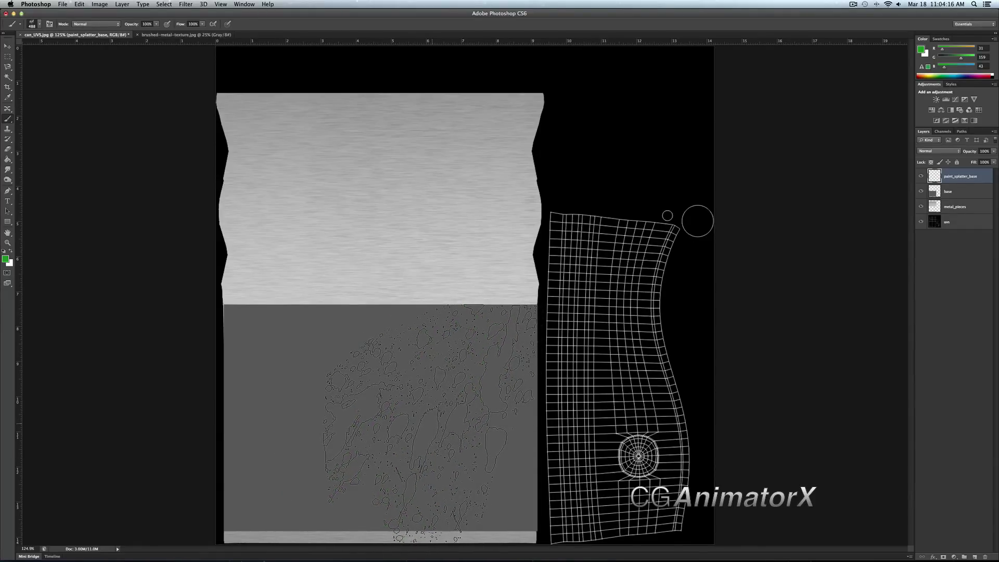
pyautogui.press('super+z')
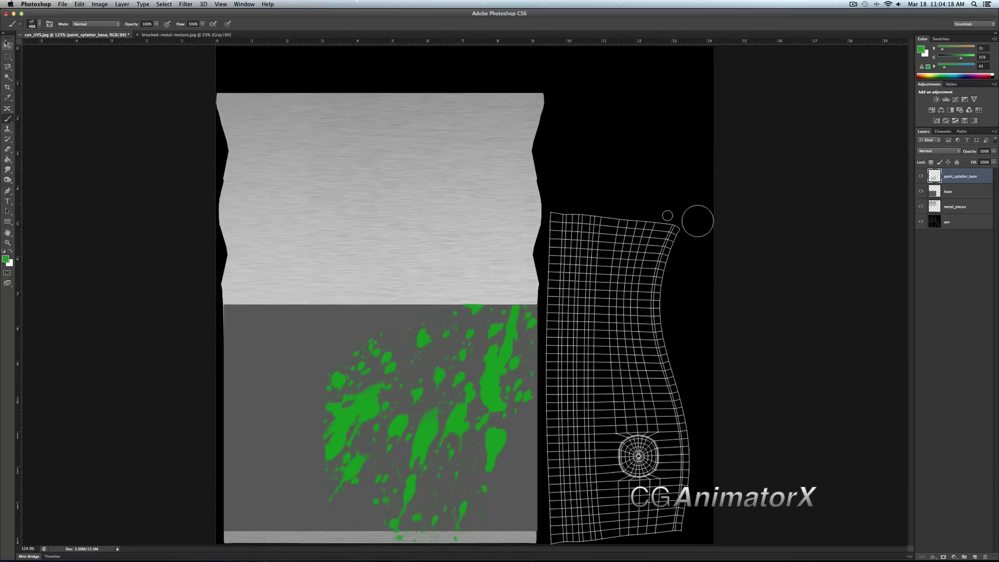
# Break up the green splatter by stamping over it with the splatter Eraser at 500 px, undoing the first attempt.
pyautogui.click(8, 148)
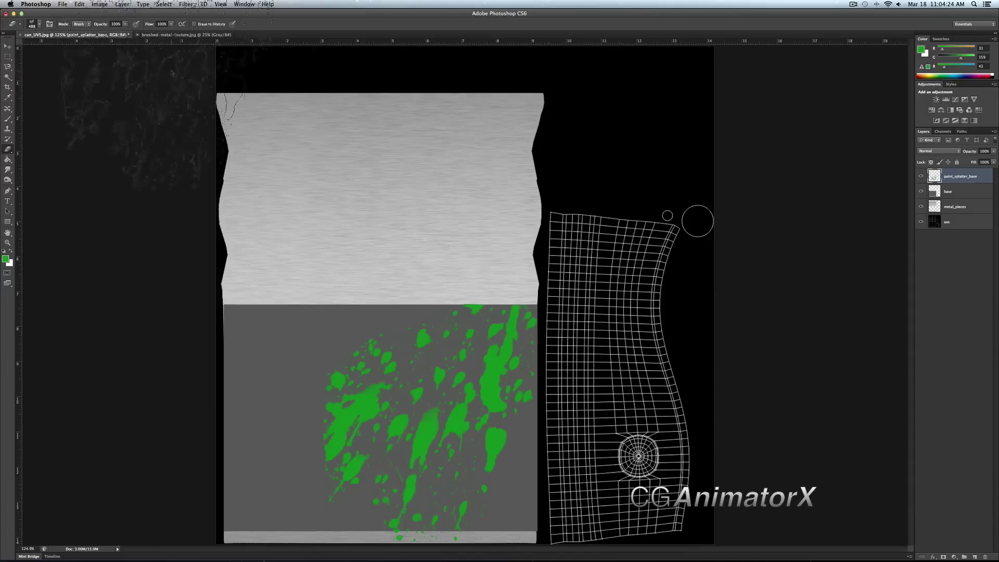
pyautogui.click(383, 434)
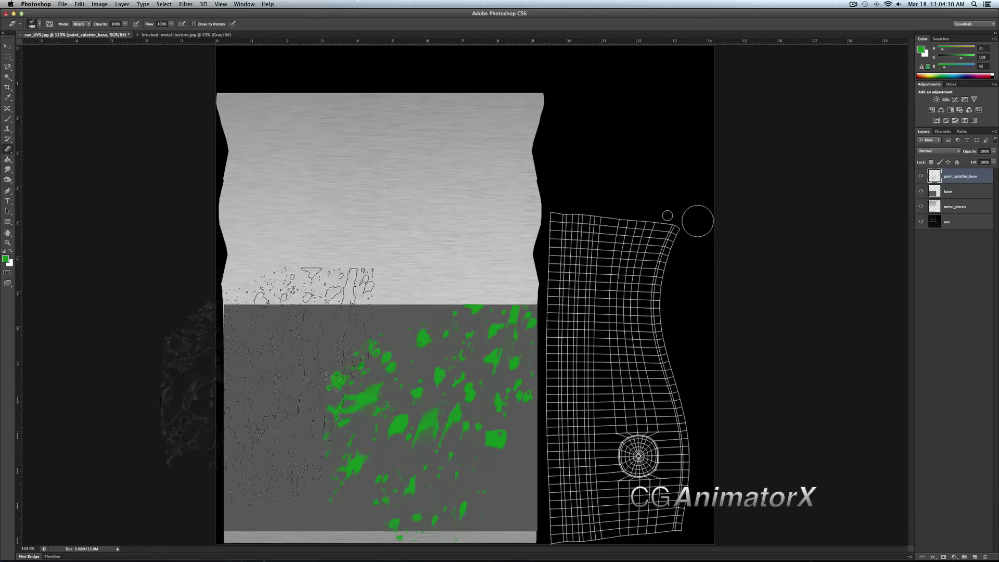
pyautogui.press('super+z')
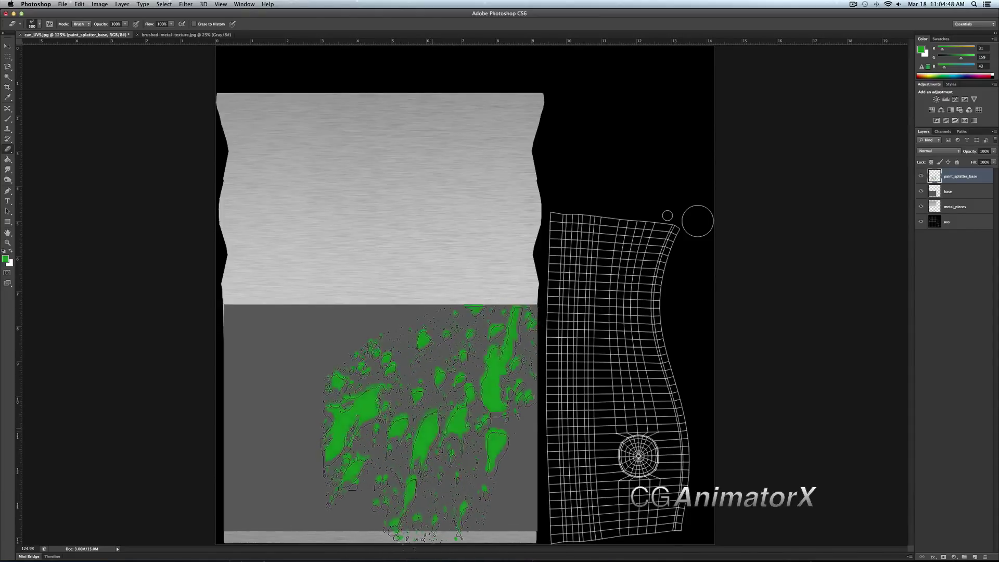
pyautogui.click(438, 439)
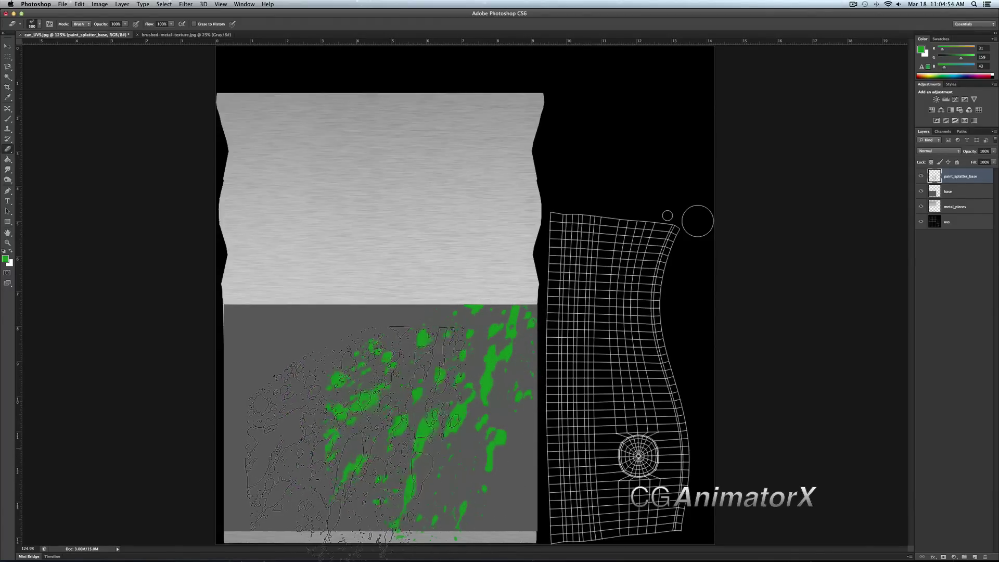
pyautogui.press('v')
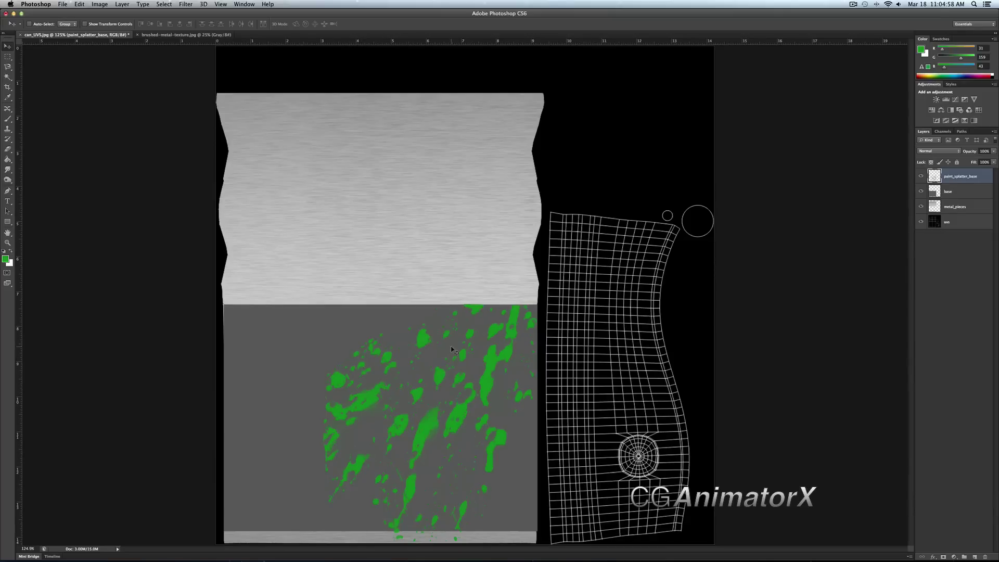
pyautogui.click(7, 149)
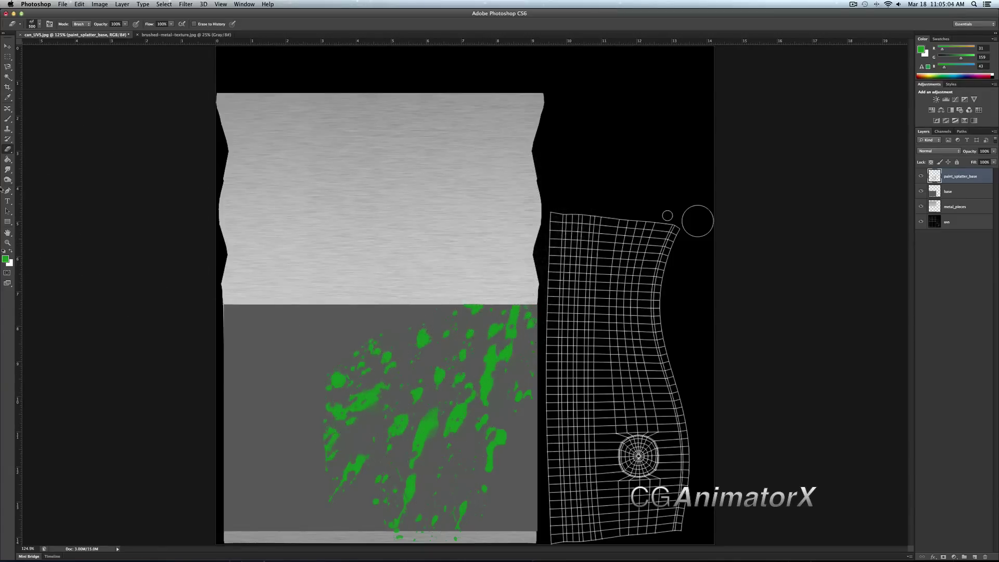
pyautogui.press('b')
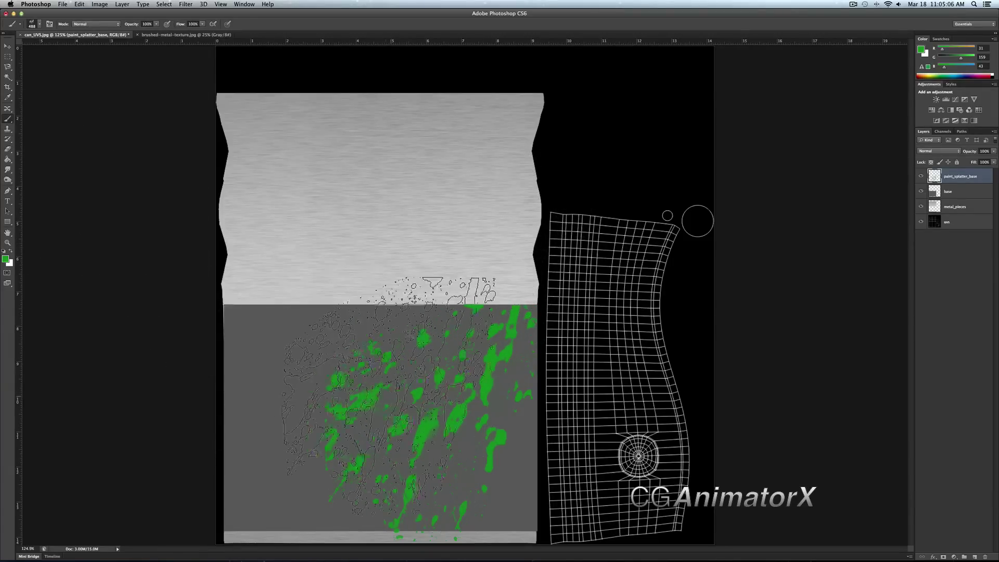
pyautogui.click(156, 24)
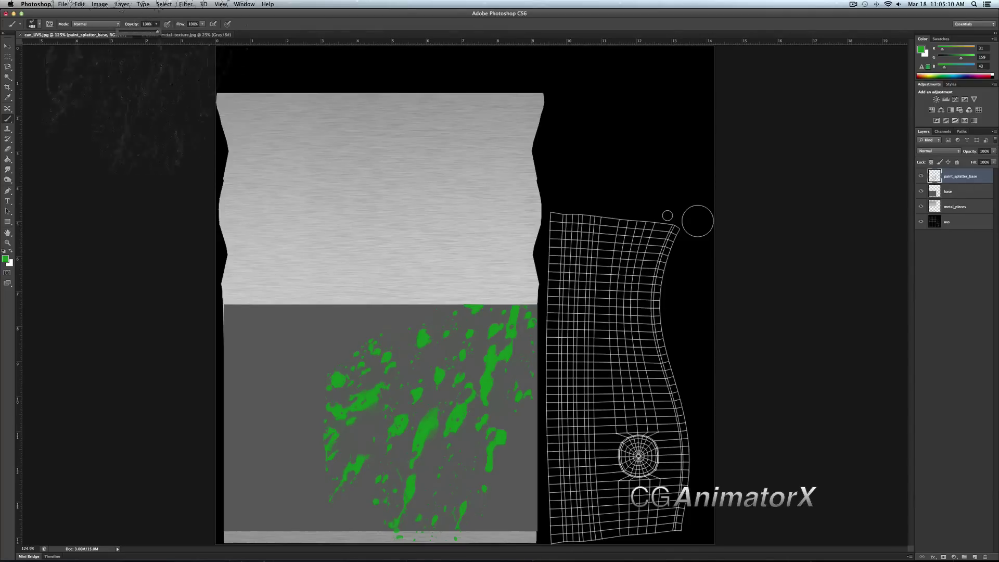
pyautogui.click(311, 357)
pyautogui.press('super+z')
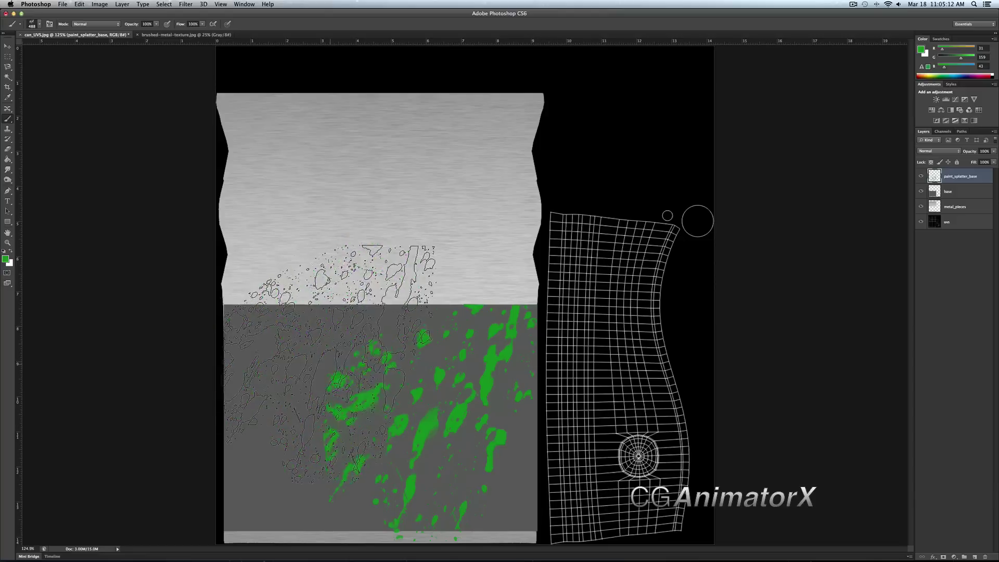
# Reduce the splatter Eraser to 80 px and roughen the green paint spots and streaks across the grey body.
pyautogui.click(8, 150)
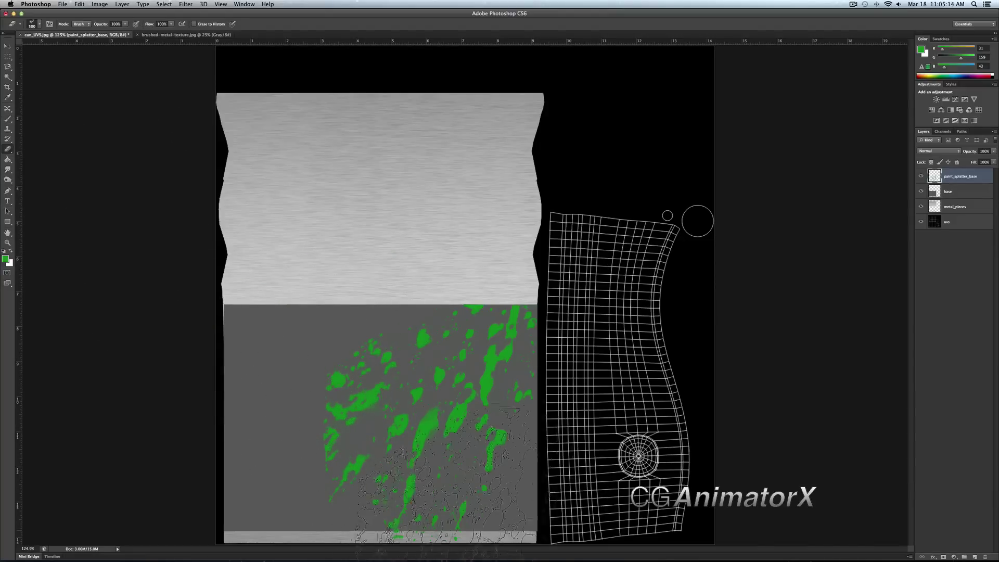
pyautogui.press('[')
pyautogui.press('[')
pyautogui.press('[')
pyautogui.press('[')
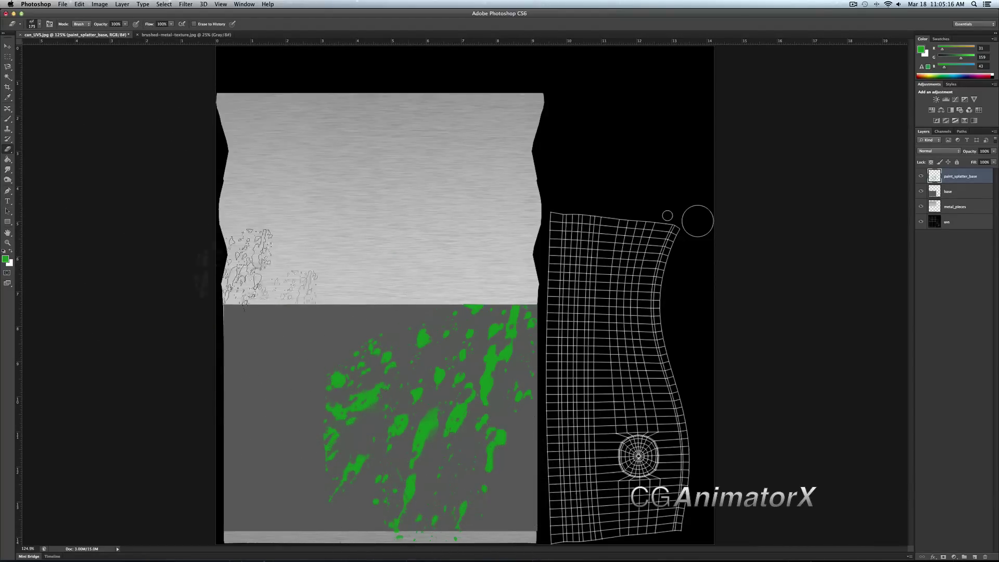
pyautogui.press('[')
pyautogui.press('[')
pyautogui.press('[')
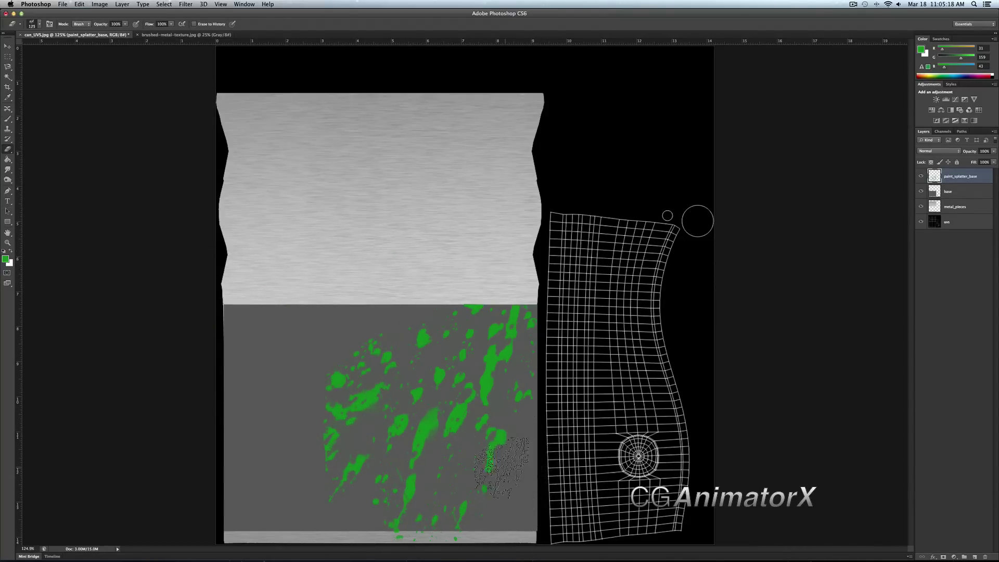
pyautogui.press('[')
pyautogui.press('[')
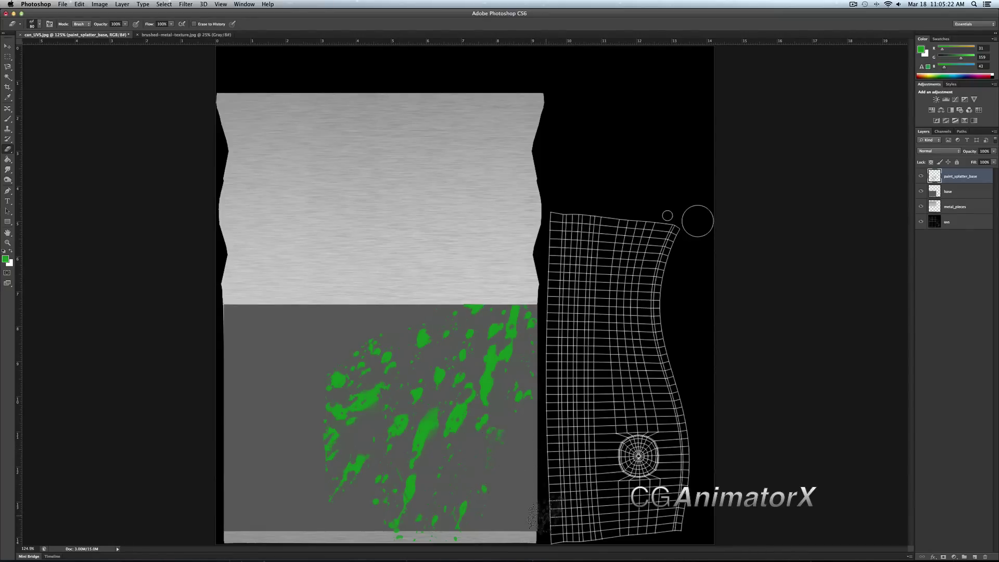
pyautogui.moveTo(437, 416)
pyautogui.mouseDown()
pyautogui.moveTo(415, 458)
pyautogui.moveTo(499, 364)
pyautogui.moveTo(486, 403)
pyautogui.mouseUp()
pyautogui.moveTo(362, 407); pyautogui.dragTo(346, 384)
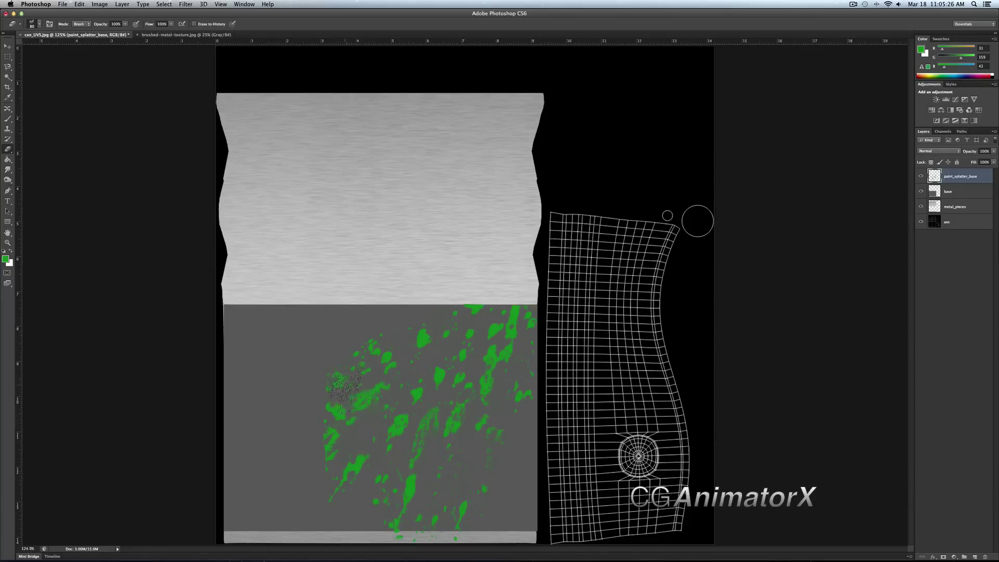
pyautogui.moveTo(418, 512); pyautogui.dragTo(409, 515)
pyautogui.moveTo(518, 372)
pyautogui.mouseDown()
pyautogui.moveTo(502, 328)
pyautogui.moveTo(517, 484)
pyautogui.mouseUp()
# Hide the UV layout layer and reactivate the Eraser on the paint_splatter_base layer.
pyautogui.click(7, 47)
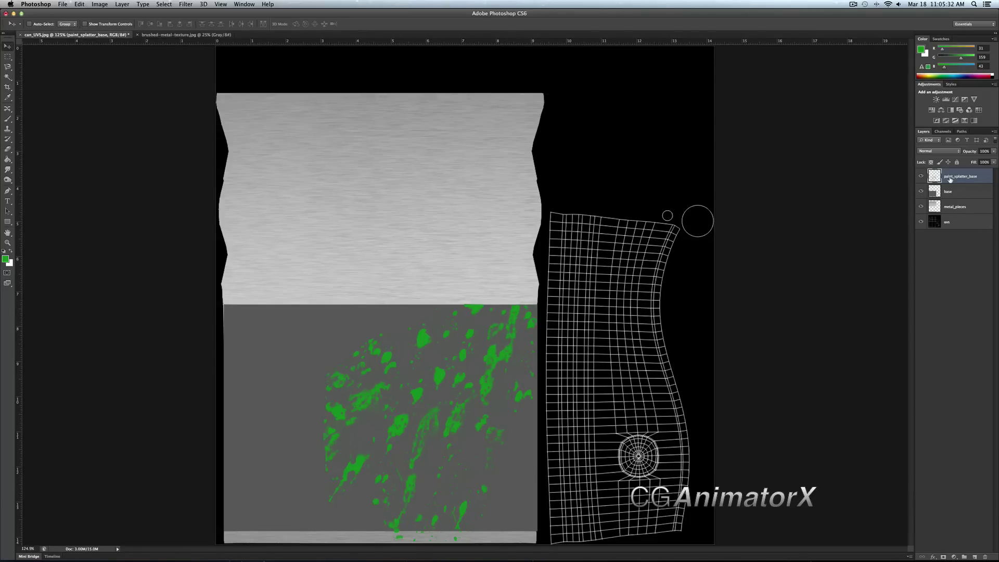
pyautogui.click(921, 222)
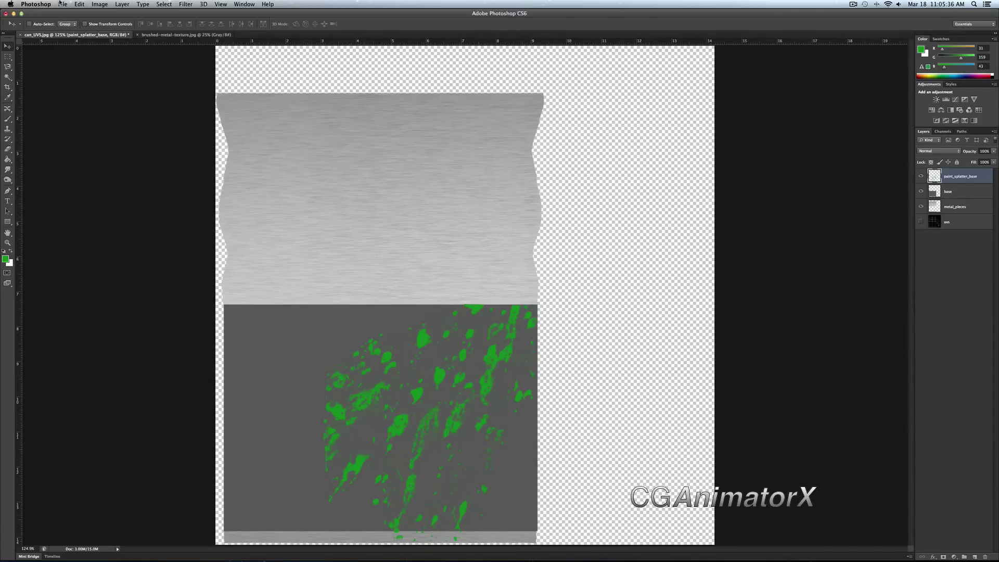
pyautogui.click(7, 149)
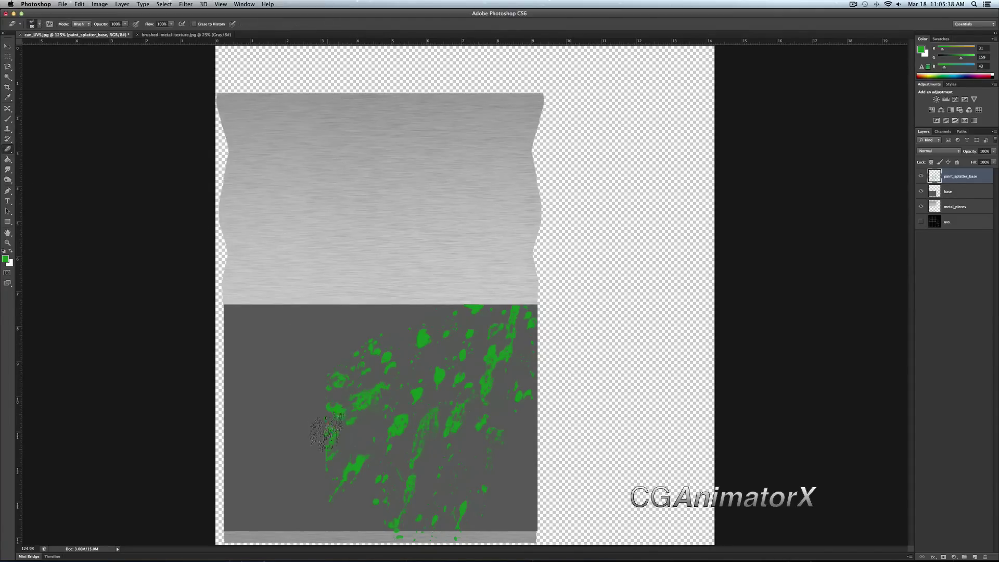
# Vary the splatter Eraser size and wear down the green paint spots along the splatter's outer and upper edges on the grey body.
pyautogui.press(']')
pyautogui.press(']')
pyautogui.press(']')
pyautogui.press(']')
pyautogui.press(']')
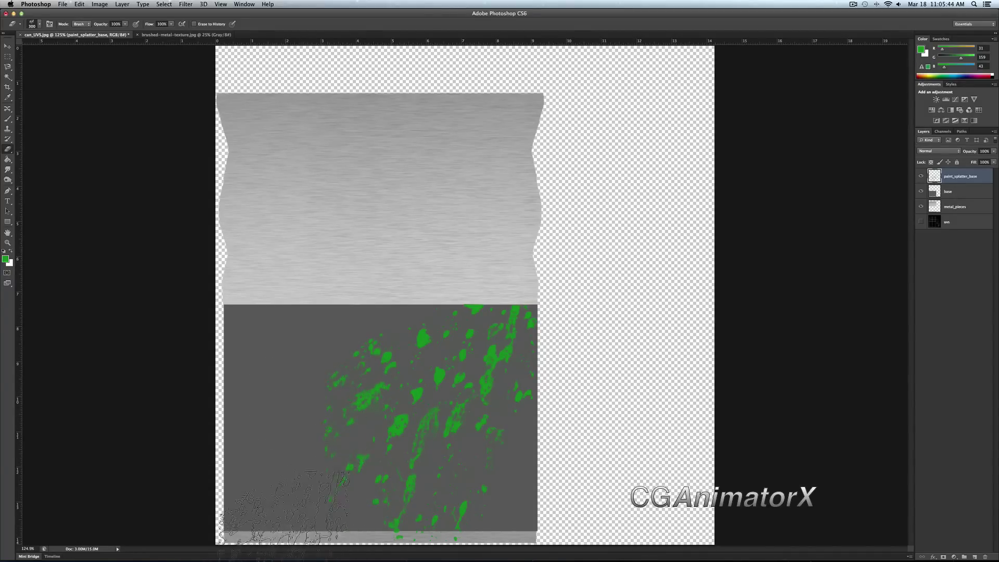
pyautogui.press('[')
pyautogui.press('[')
pyautogui.press('[')
pyautogui.press('[')
pyautogui.press('[')
pyautogui.press('[')
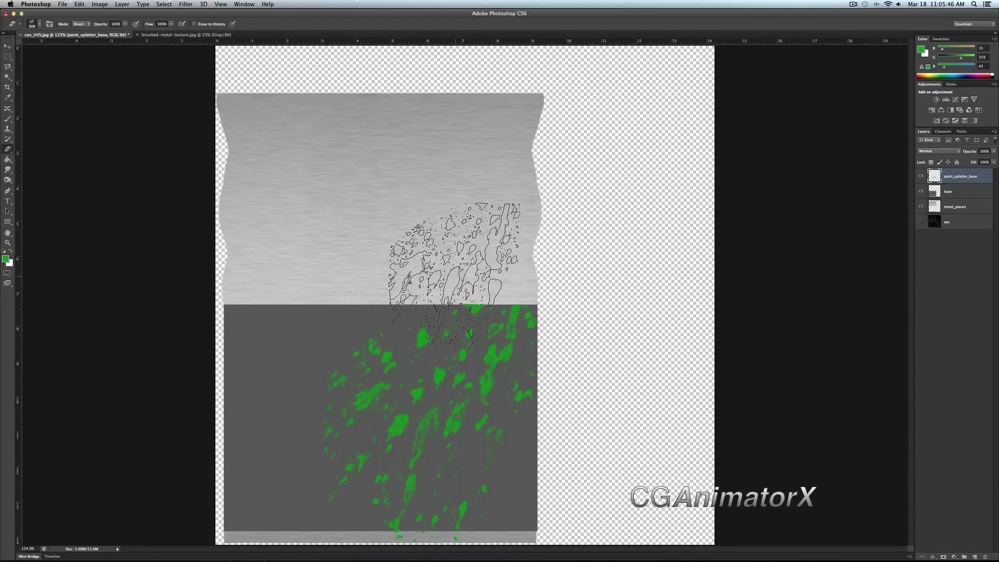
pyautogui.press('[')
pyautogui.press('[')
pyautogui.press('[')
pyautogui.press('[')
pyautogui.press('[')
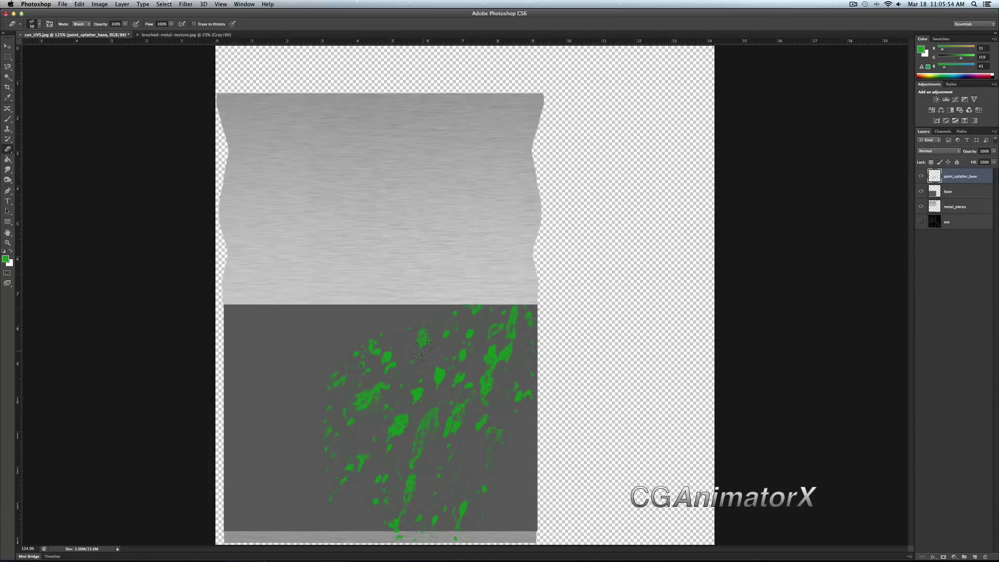
# Save the splatter texture as a JPEG copy over diffuse.jpg on the Desktop.
pyautogui.click(63, 4)
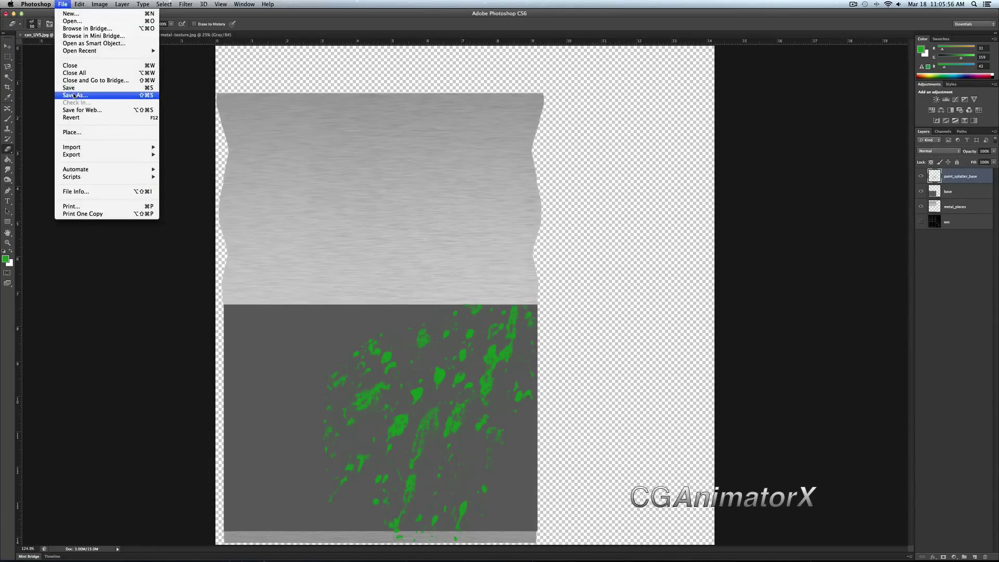
pyautogui.click(73, 95)
pyautogui.click(459, 179)
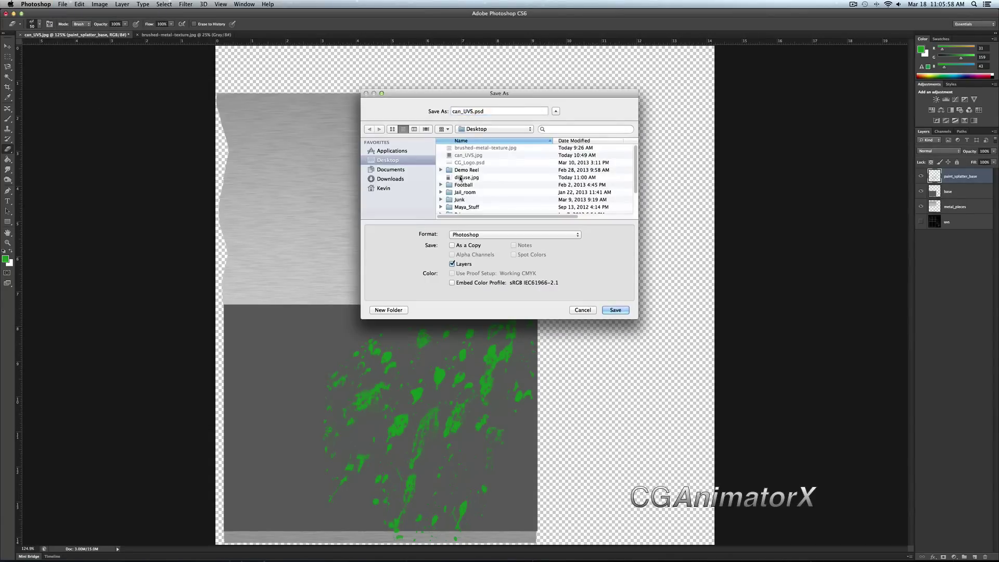
pyautogui.click(474, 237)
pyautogui.click(486, 282)
pyautogui.click(615, 309)
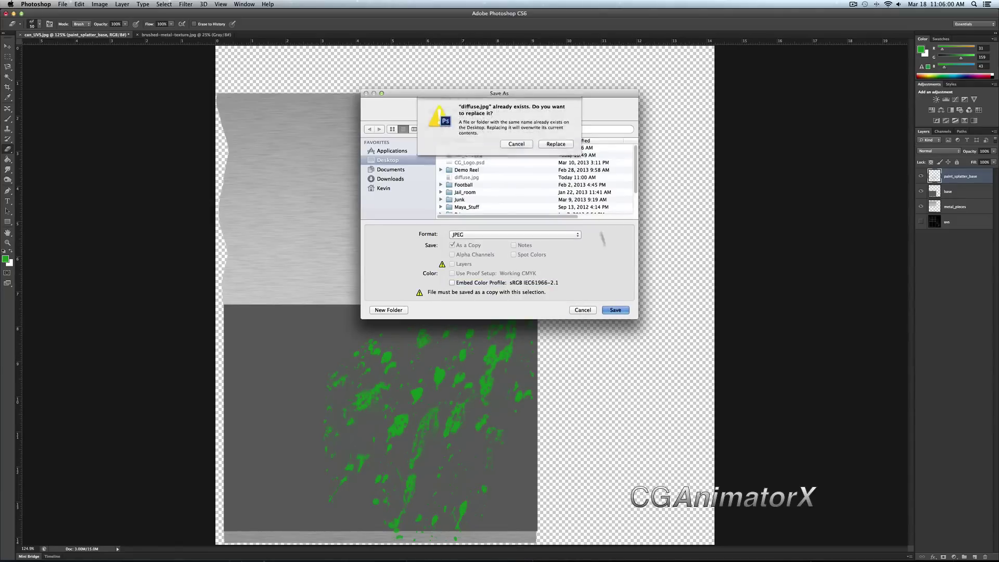
pyautogui.click(555, 137)
pyautogui.click(548, 228)
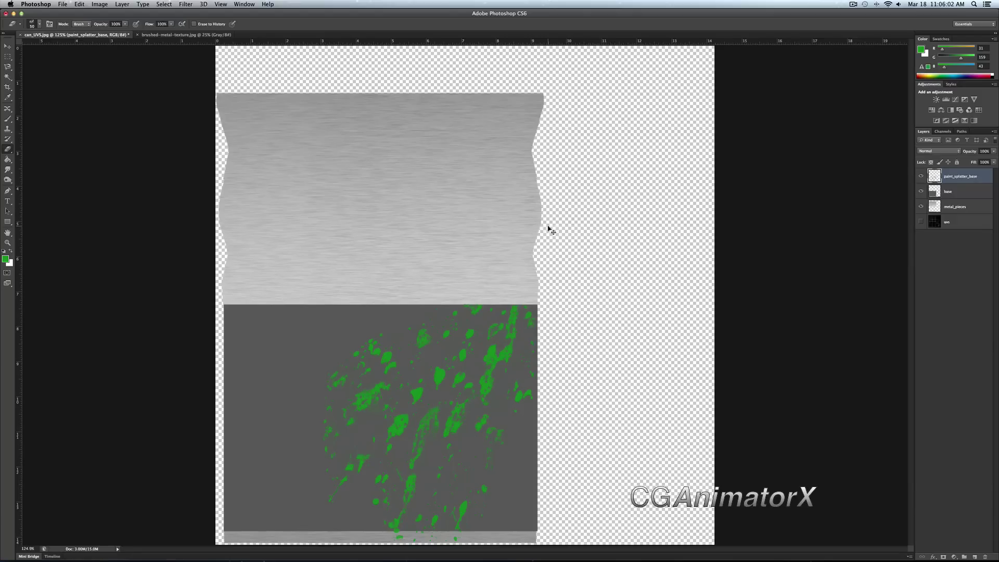
# Switch to Maya, reload diffuse.jpg in the file texture of the blinn1 colour, and deselect the can.
pyautogui.press('super+h')
pyautogui.click(489, 555)
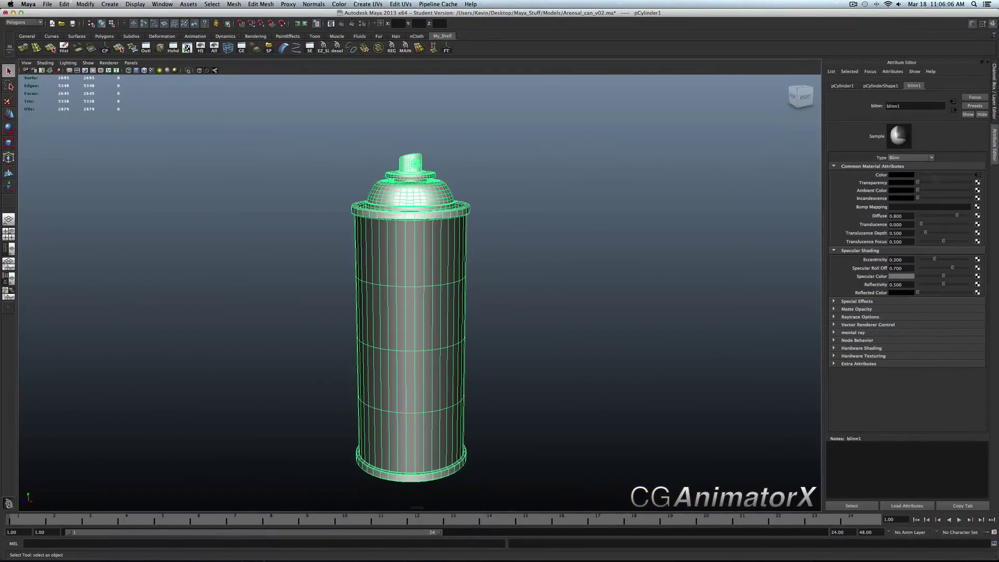
pyautogui.click(977, 176)
pyautogui.click(909, 207)
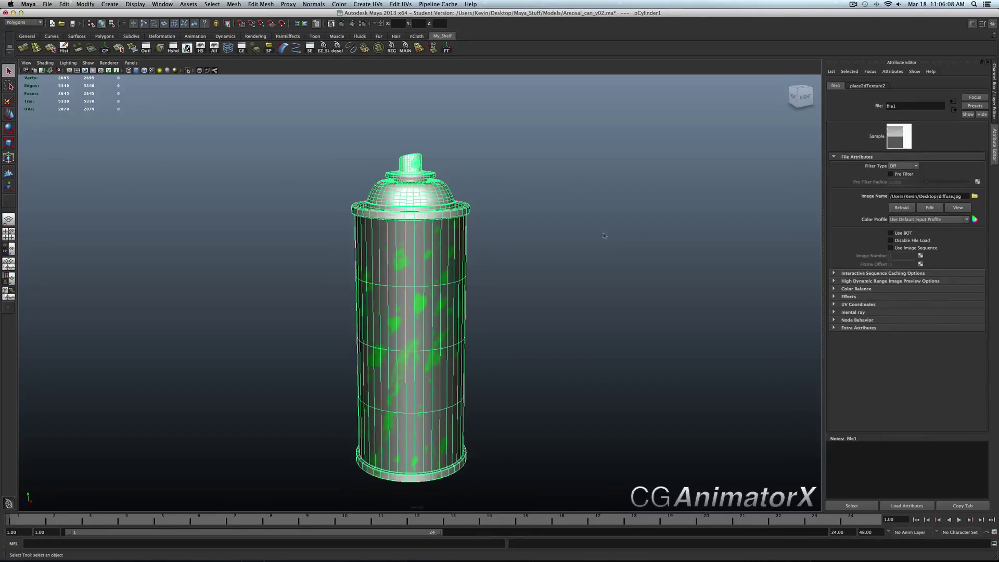
pyautogui.click(607, 236)
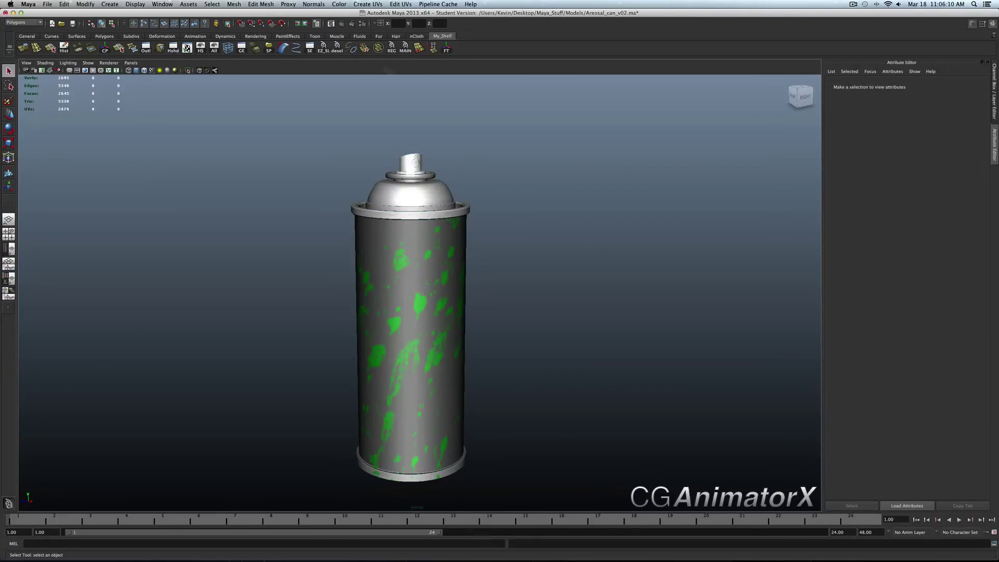
# Render the can with mental ray, examine the paint around its lower rim, and close the render window.
pyautogui.click(341, 23)
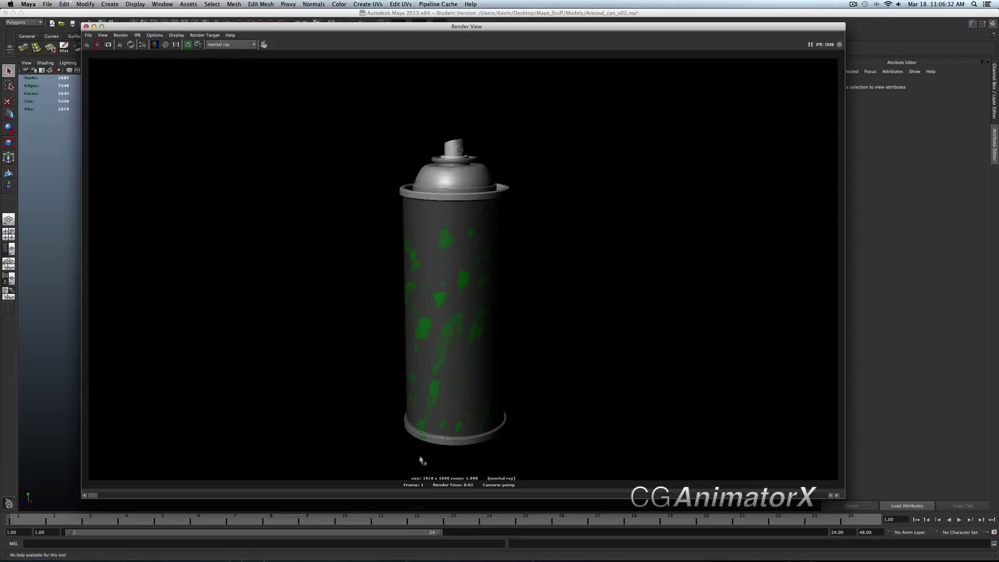
pyautogui.moveTo(387, 404); pyautogui.dragTo(531, 463)
pyautogui.scroll(5, 437, 461)
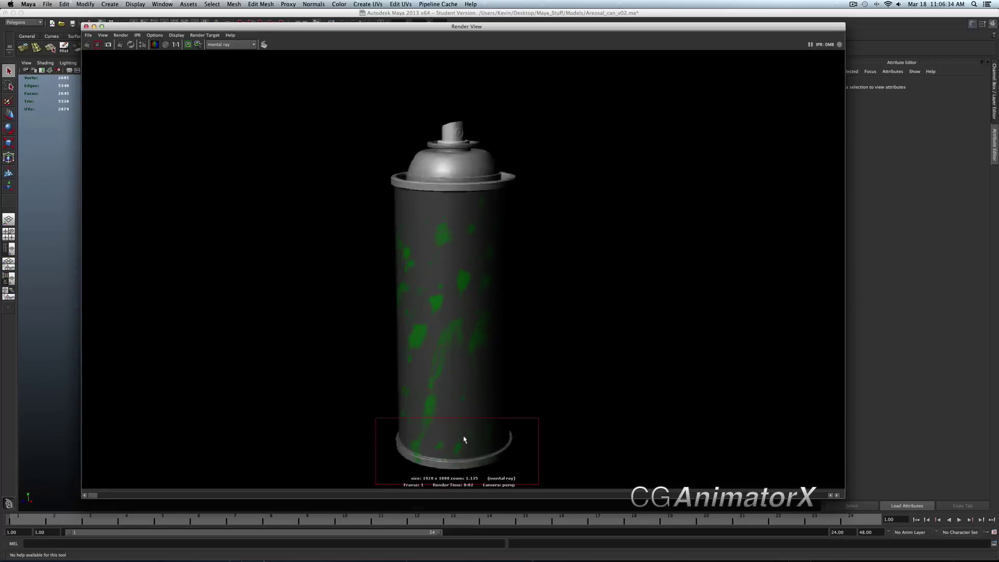
pyautogui.press('space')
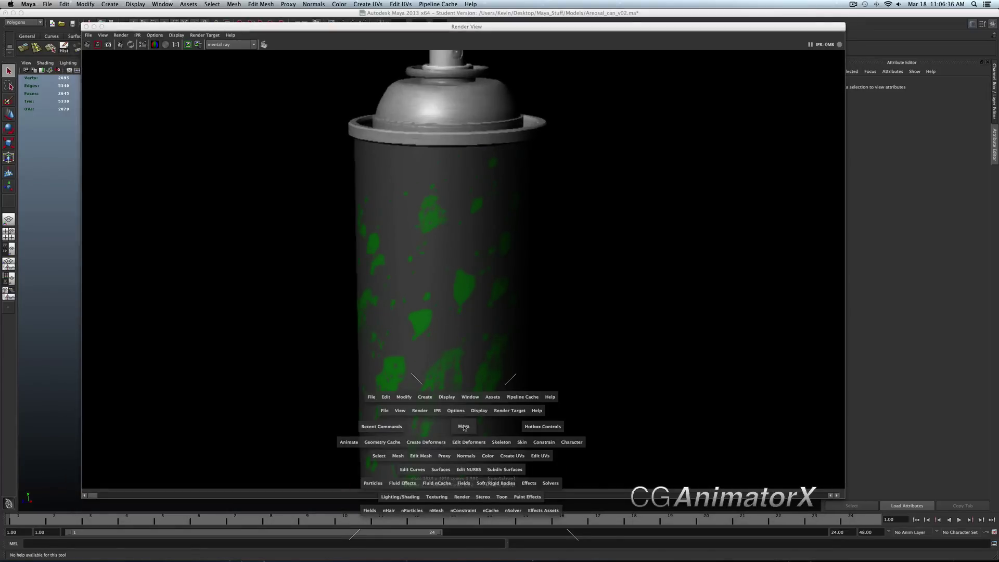
pyautogui.scroll(-5, 489, 284)
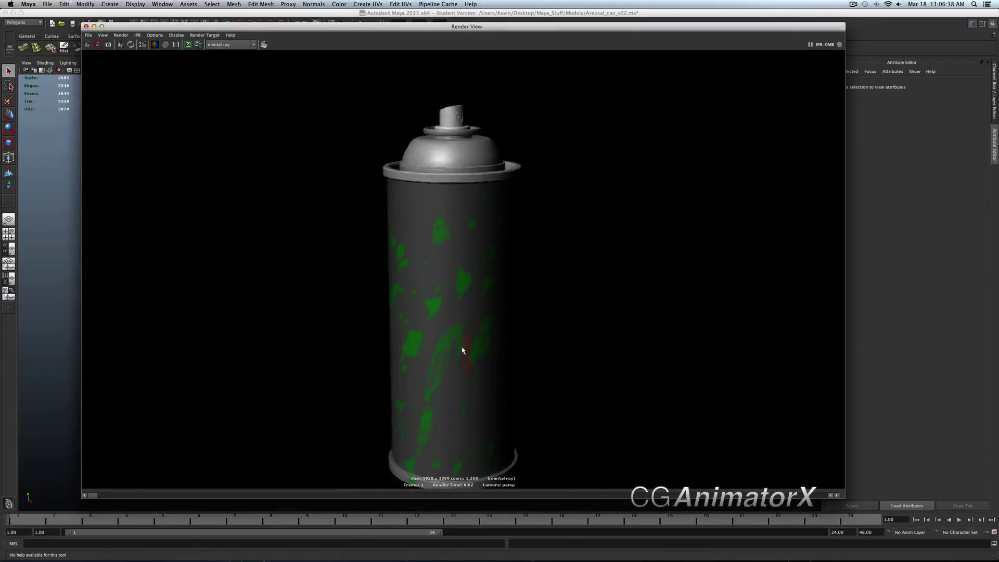
pyautogui.moveTo(373, 395)
pyautogui.mouseDown()
pyautogui.moveTo(533, 466)
pyautogui.moveTo(543, 460)
pyautogui.mouseUp()
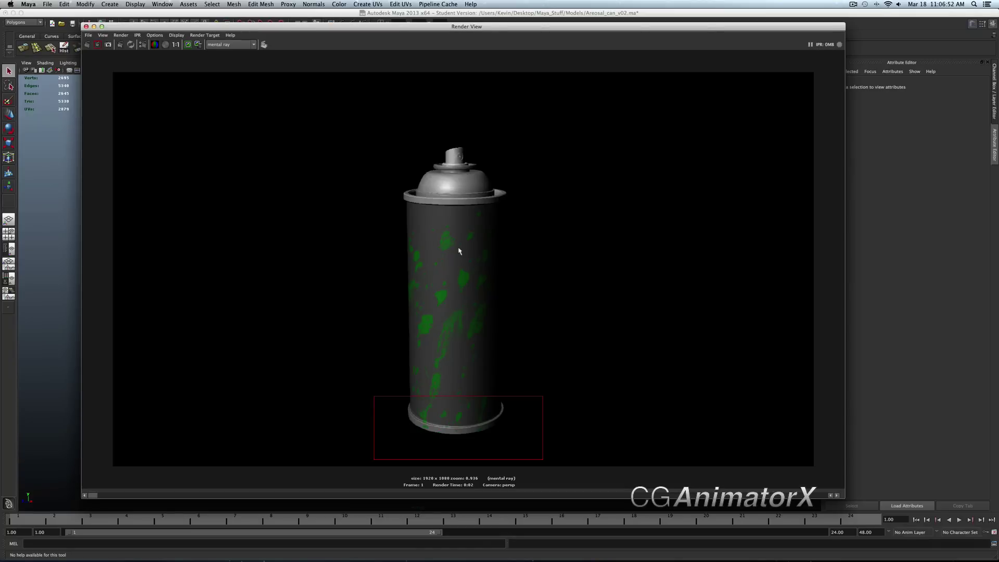
pyautogui.click(85, 26)
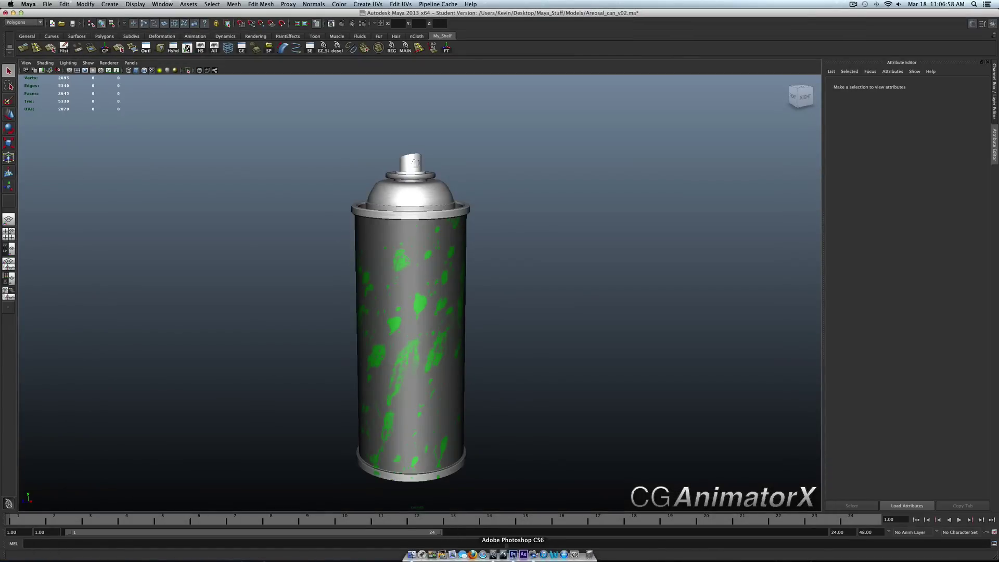
# Switch to Photoshop, enlarge the Eraser, and activate the Brush tool with the 674 px dripping paint brush.
pyautogui.click(513, 555)
pyautogui.press(']')
pyautogui.press(']')
pyautogui.press(']')
pyautogui.press(']')
pyautogui.press(']')
pyautogui.press(']')
pyautogui.press(']')
pyautogui.press(']')
pyautogui.press(']')
pyautogui.press(']')
pyautogui.press(']')
pyautogui.press(']')
pyautogui.click(7, 128)
pyautogui.click(8, 119)
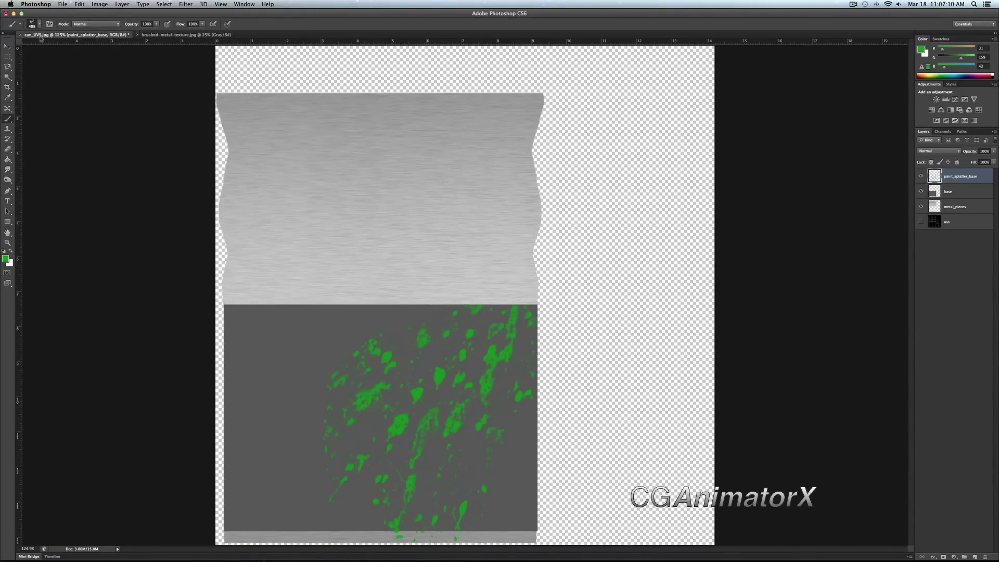
pyautogui.click(40, 23)
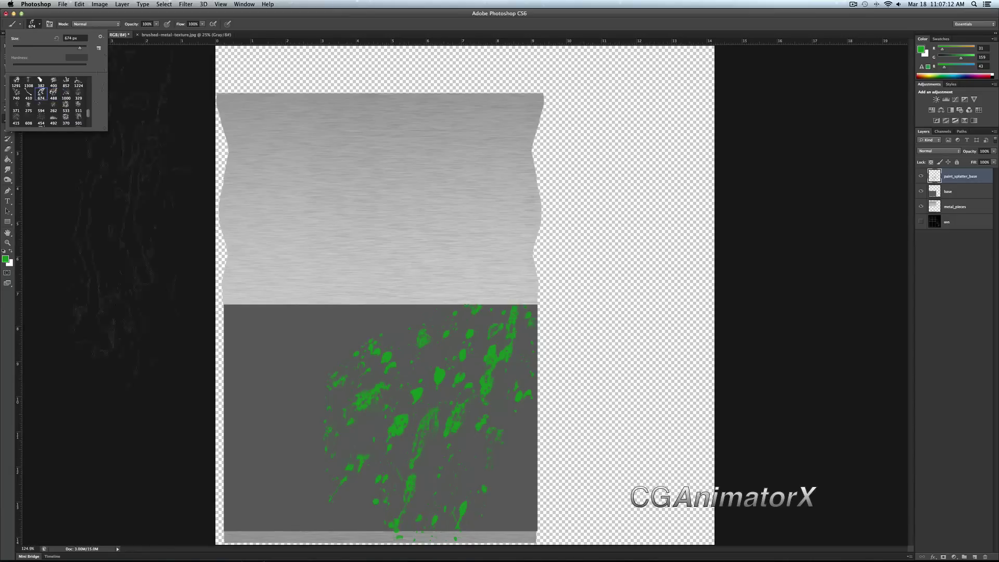
pyautogui.click(265, 405)
pyautogui.press('super+z')
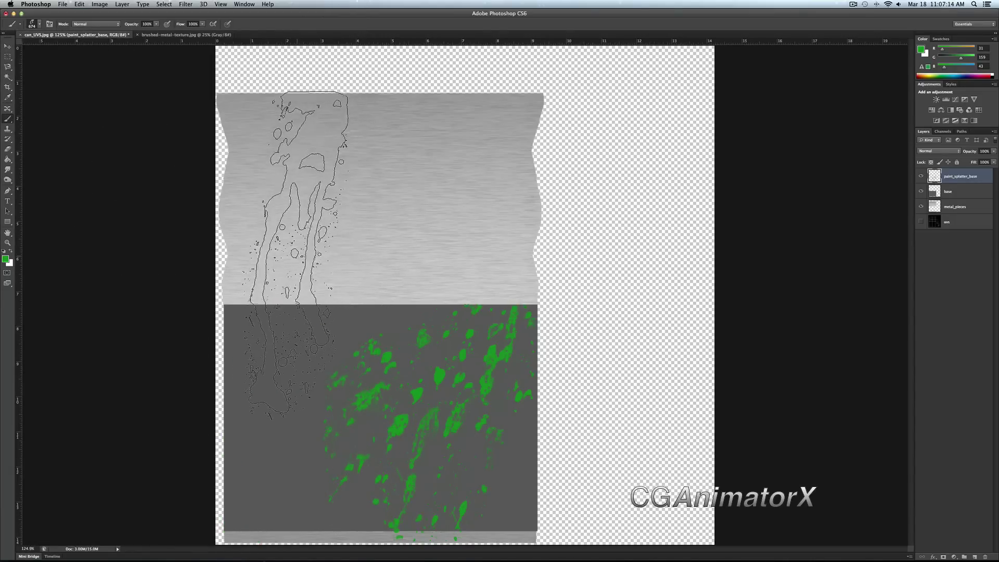
pyautogui.click(300, 253)
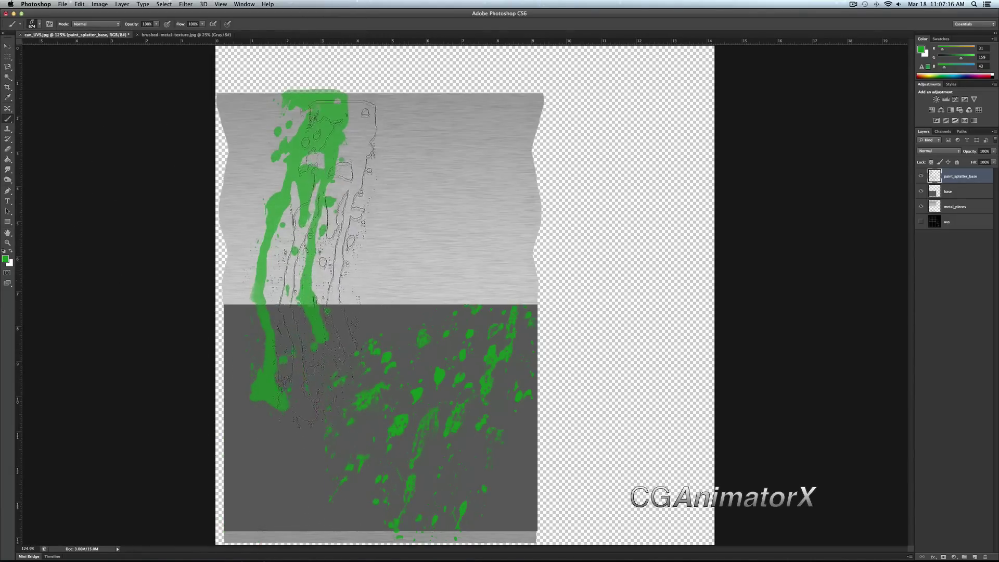
pyautogui.hotkey('ctrl', 'z')
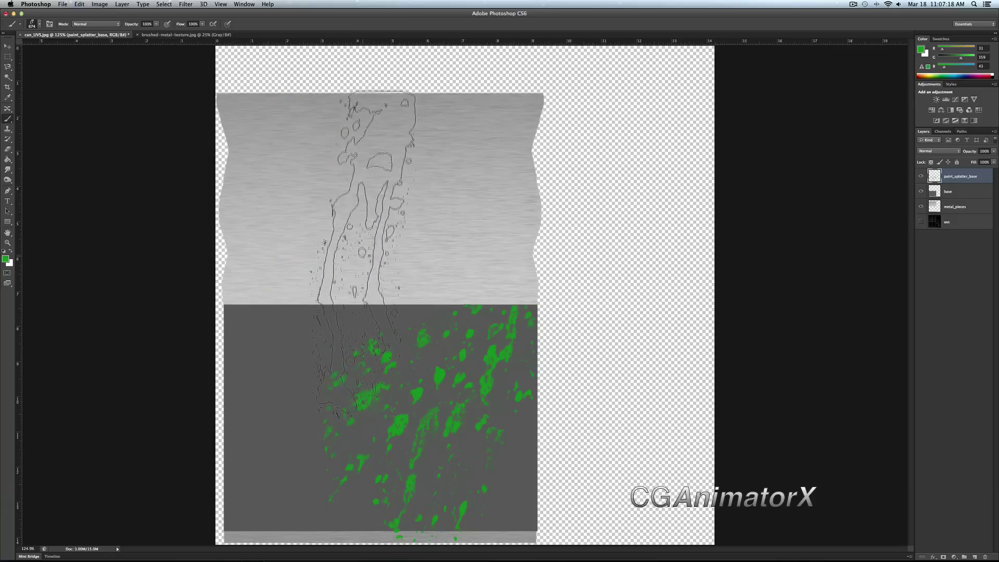
# Stamp one green paint drip running from the top of the brushed metal onto the grey body, undoing the trial stamps.
pyautogui.click(363, 256)
pyautogui.press('super+z')
pyautogui.click(365, 256)
pyautogui.press('super+z')
pyautogui.click(365, 257)
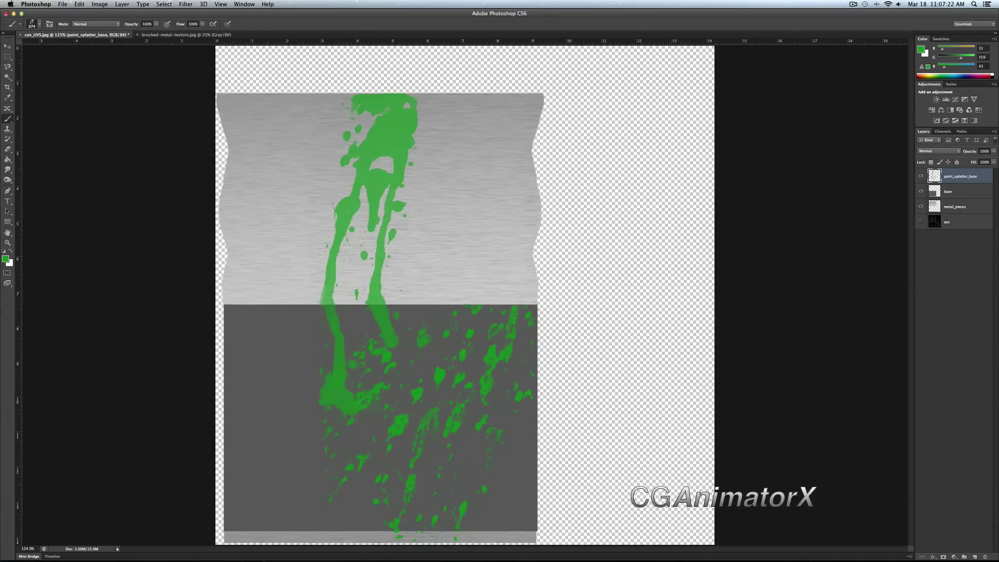
# Break up the green drip on the metal and grey body by stamping over it with the splatter Eraser at 400 px.
pyautogui.click(7, 150)
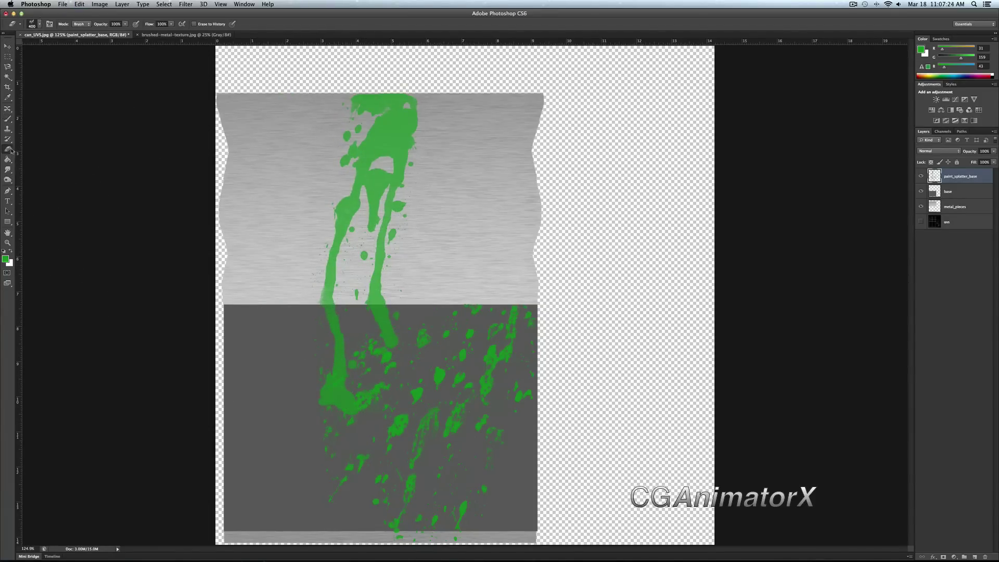
pyautogui.click(348, 211)
pyautogui.click(353, 398)
pyautogui.click(358, 390)
pyautogui.click(350, 338)
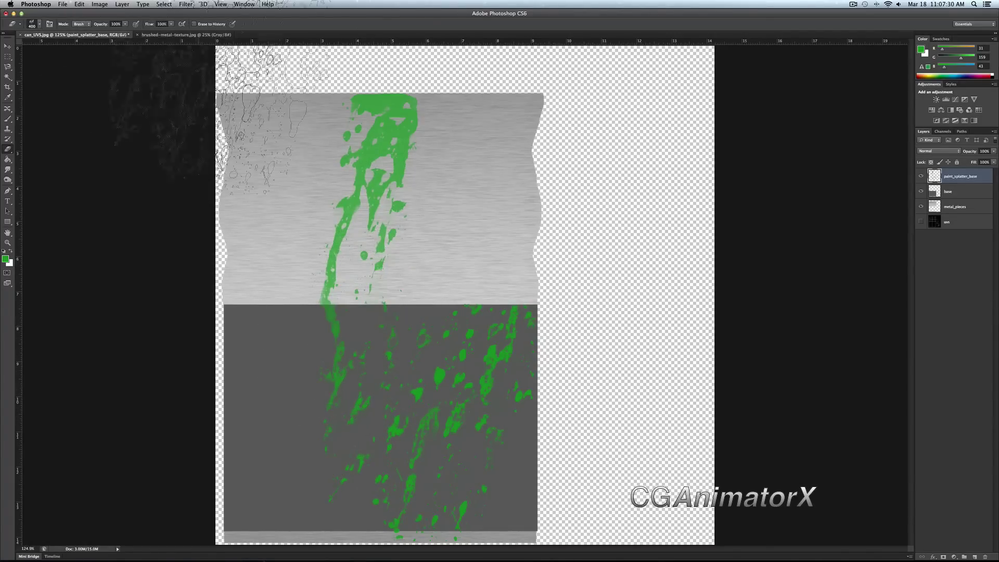
pyautogui.click(39, 25)
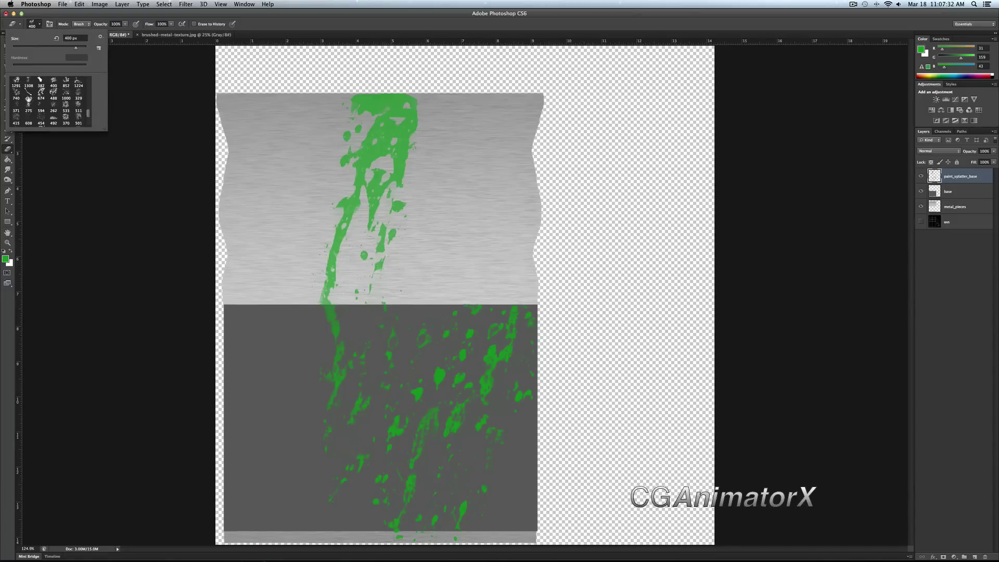
pyautogui.click(353, 234)
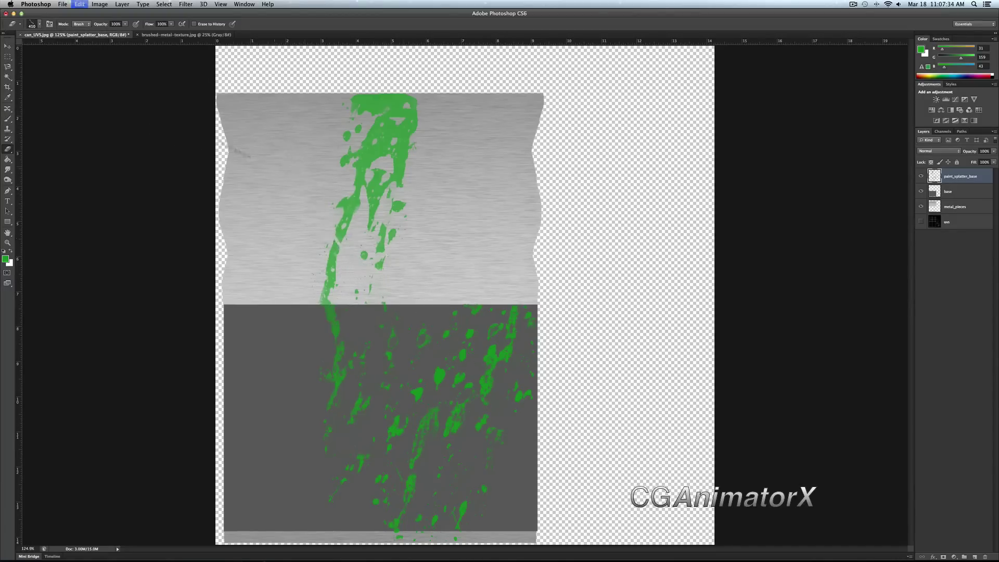
pyautogui.click(39, 24)
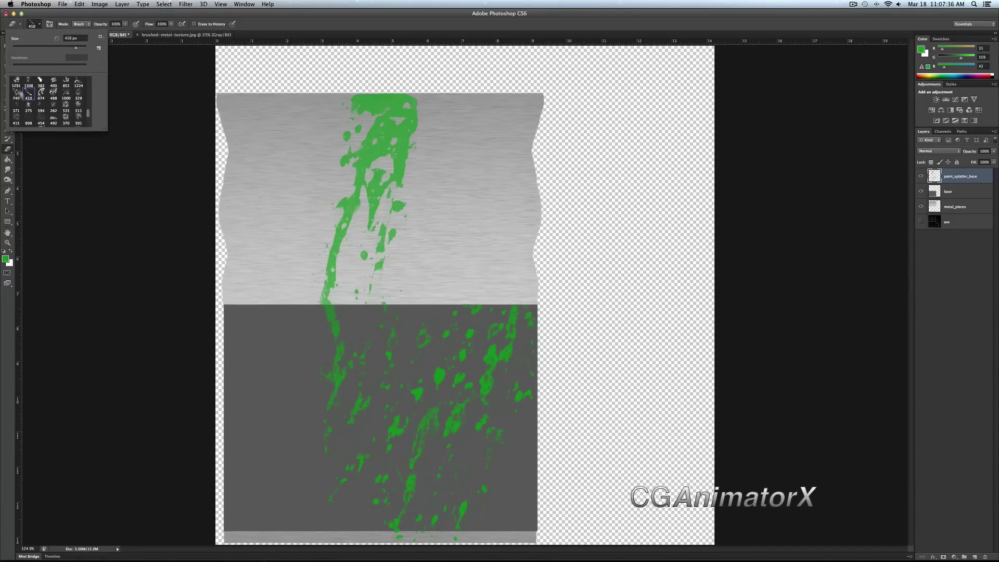
pyautogui.click(380, 143)
pyautogui.press('super+z')
# Choose a small ragged brush for the Eraser, undo its test stamp, and enlarge it to 100 px.
pyautogui.click(39, 23)
pyautogui.moveTo(89, 115); pyautogui.dragTo(89, 107)
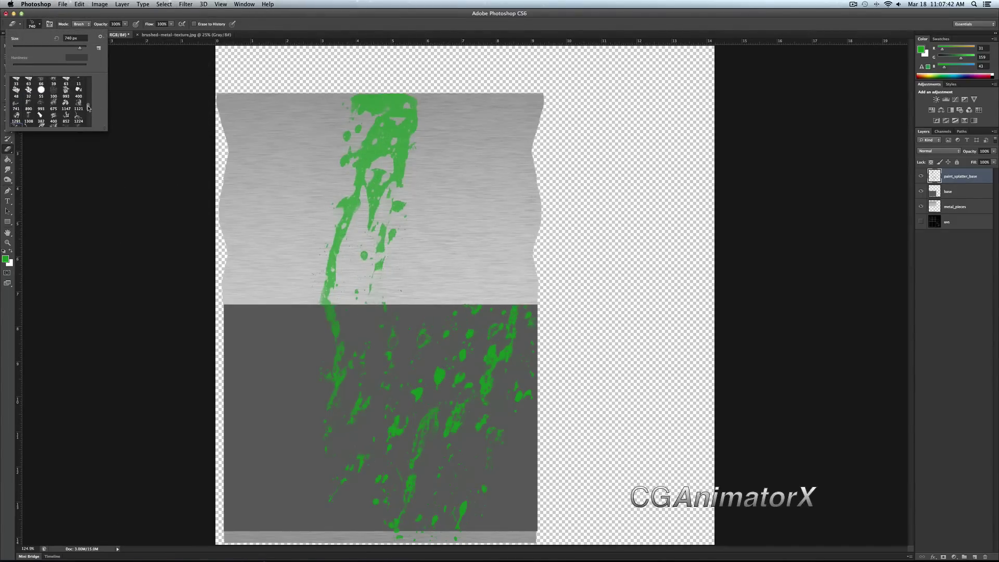
pyautogui.click(406, 111)
pyautogui.press('super+z')
pyautogui.press(']')
pyautogui.press(']')
# Roughen the upper edges of the green drip with the ragged Eraser, stepping back the strokes that flatten its top.
pyautogui.moveTo(411, 87)
pyautogui.mouseDown()
pyautogui.moveTo(366, 86)
pyautogui.moveTo(390, 84)
pyautogui.mouseUp()
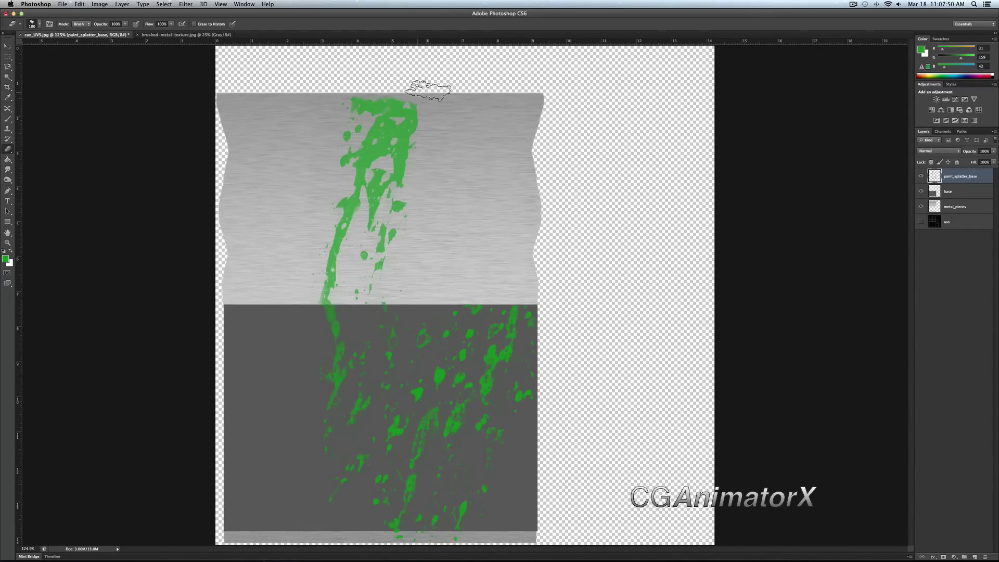
pyautogui.press('super+alt+z')
pyautogui.press('super+alt+z')
pyautogui.press('super+alt+z')
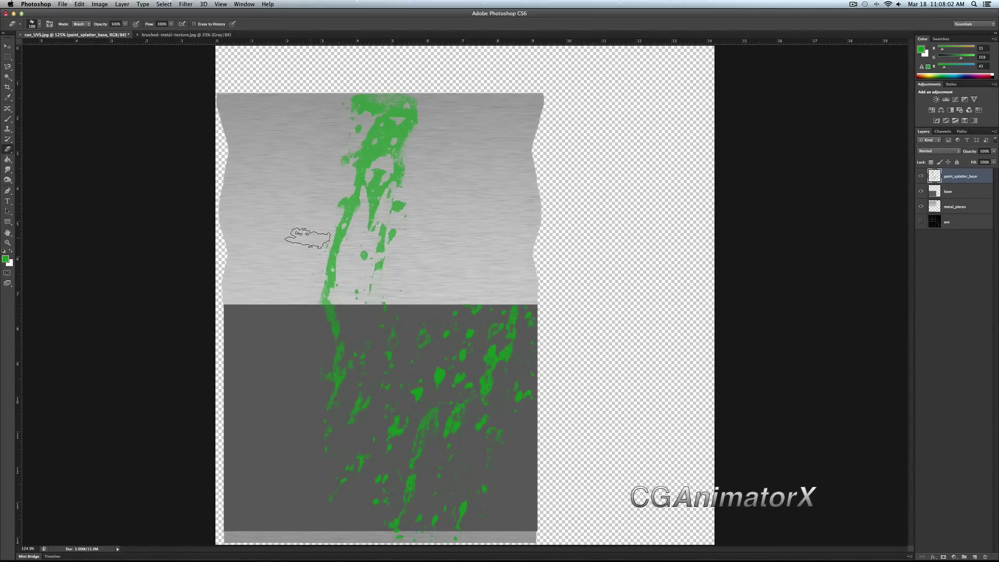
# Fade the drip where it crosses from the metal onto the grey body, undo the extra stroke, and toggle paint_splatter_base to compare.
pyautogui.moveTo(308, 295); pyautogui.dragTo(311, 316)
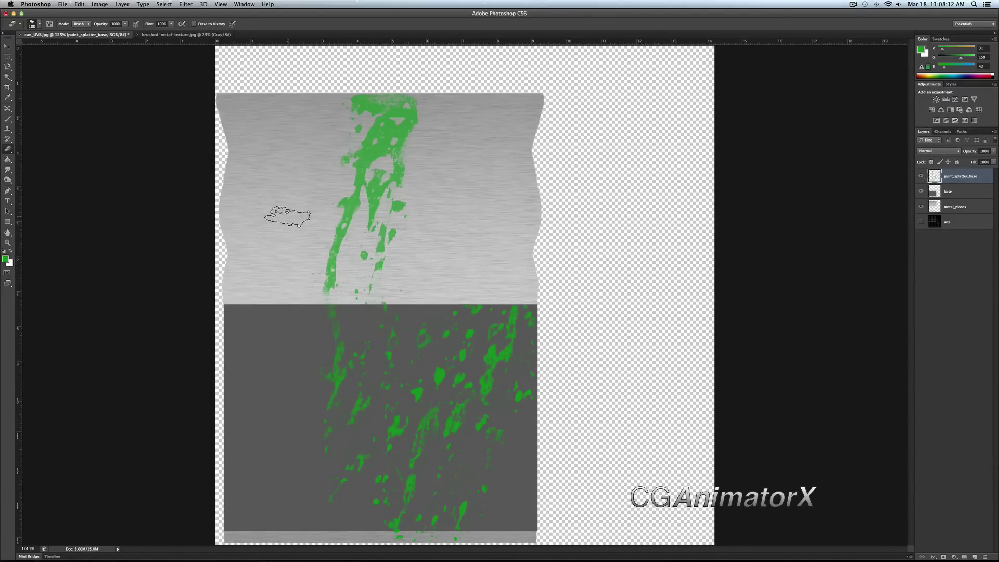
pyautogui.moveTo(325, 107)
pyautogui.mouseDown()
pyautogui.moveTo(421, 113)
pyautogui.moveTo(405, 174)
pyautogui.moveTo(467, 173)
pyautogui.mouseUp()
pyautogui.press('super+z')
pyautogui.click(921, 177)
pyautogui.click(921, 176)
# Overwrite diffuse.jpg on the Desktop with a progressive JPEG copy of the texture with the worn drip at Maximum quality 12.
pyautogui.click(64, 4)
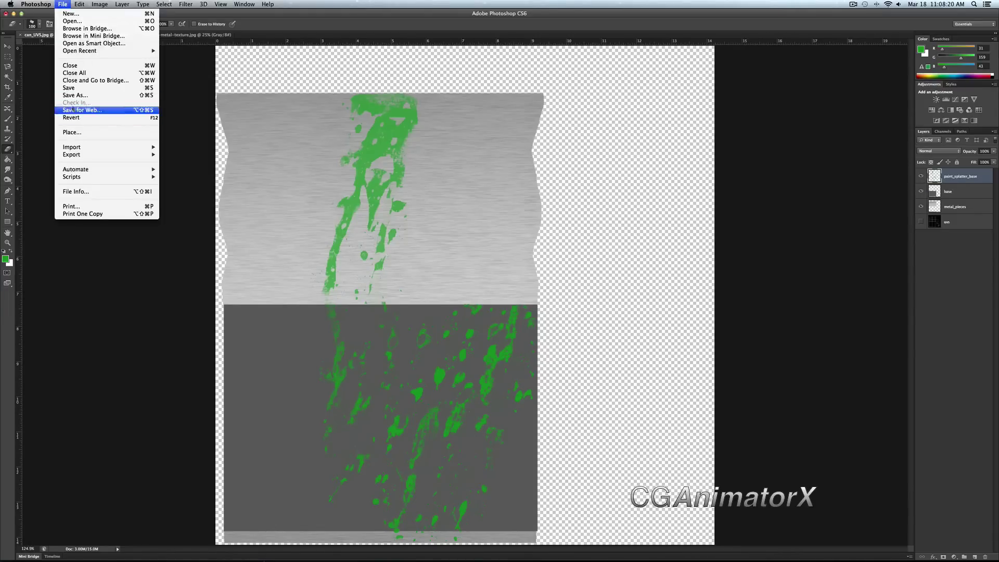
pyautogui.click(76, 96)
pyautogui.click(466, 177)
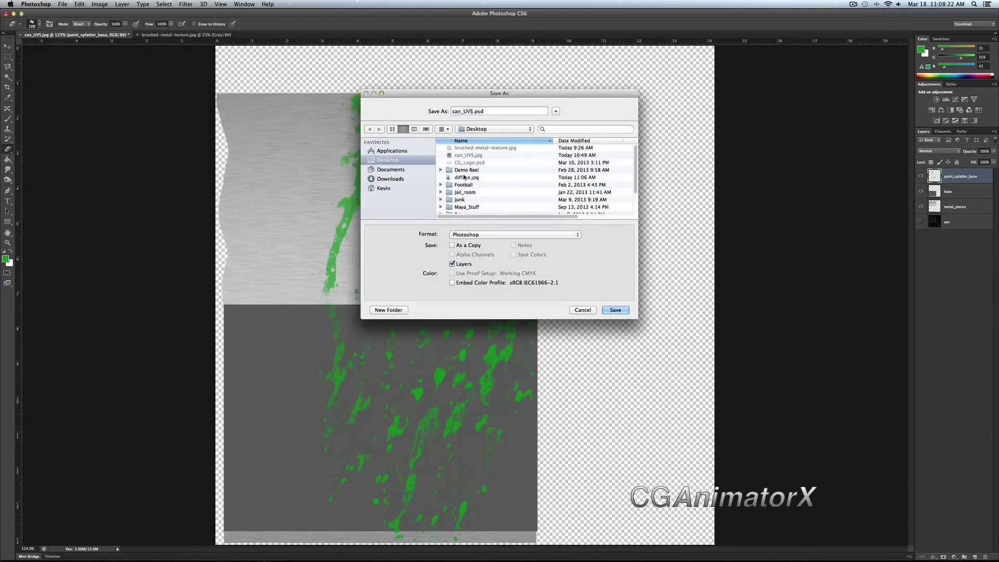
pyautogui.click(484, 234)
pyautogui.click(459, 284)
pyautogui.click(609, 310)
pyautogui.click(555, 145)
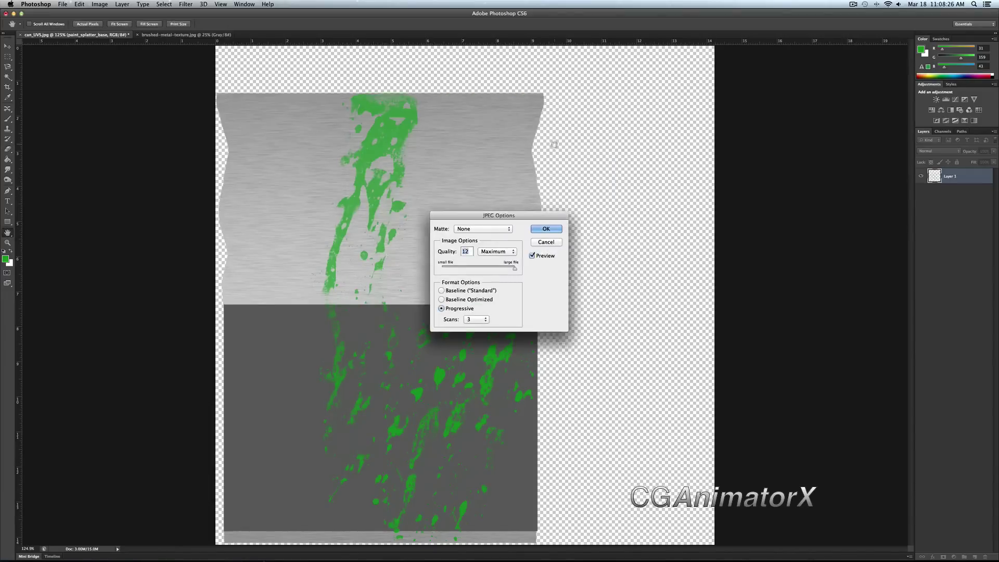
pyautogui.click(547, 228)
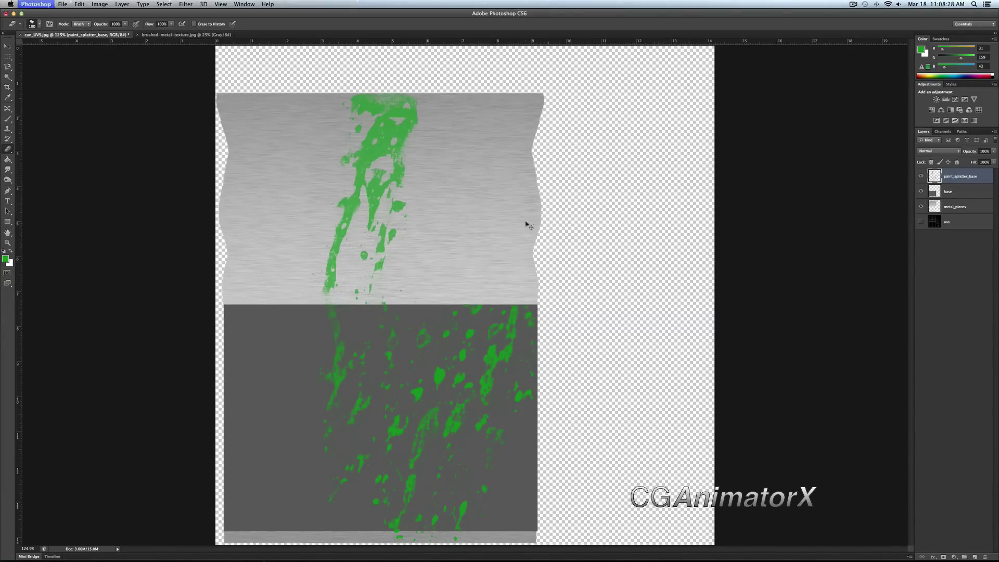
# Switch to Maya and reload diffuse.jpg in the file texture on the can material's Color, leaving the can deselected.
pyautogui.press('super+Tab')
pyautogui.click(449, 234)
pyautogui.click(977, 174)
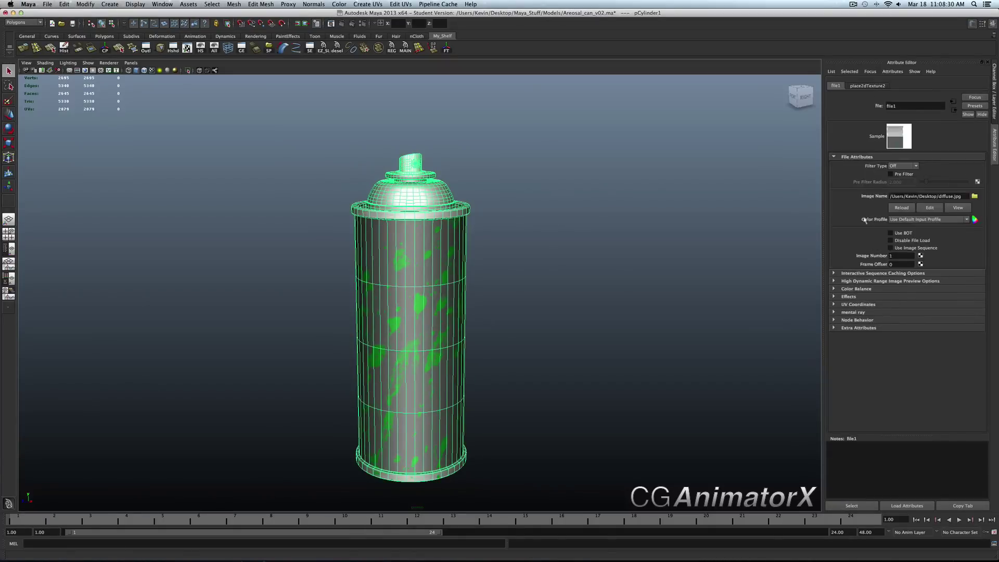
pyautogui.click(554, 215)
# Select the faces of the can's top and examine their matching shells in the UV Texture Editor.
pyautogui.moveTo(425, 185)
pyautogui.keyDown('alt'); pyautogui.mouseDown()
pyautogui.moveTo(451, 195)
pyautogui.moveTo(413, 204)
pyautogui.moveTo(359, 187)
pyautogui.mouseUp(); pyautogui.keyUp('alt')
pyautogui.click(412, 205)
pyautogui.moveTo(409, 198)
pyautogui.keyDown('alt'); pyautogui.mouseDown(button='middle')
pyautogui.moveTo(417, 267)
pyautogui.moveTo(482, 273)
pyautogui.mouseUp(button='middle'); pyautogui.keyUp('alt')
pyautogui.scroll(6, 409, 266)
pyautogui.moveTo(482, 274)
pyautogui.keyDown('alt'); pyautogui.mouseDown()
pyautogui.moveTo(596, 242)
pyautogui.moveTo(558, 233)
pyautogui.mouseUp(); pyautogui.keyUp('alt')
pyautogui.keyDown('alt'); pyautogui.moveTo(500, 251); pyautogui.dragTo(426, 243); pyautogui.keyUp('alt')
pyautogui.moveTo(306, 228); pyautogui.dragTo(491, 291)
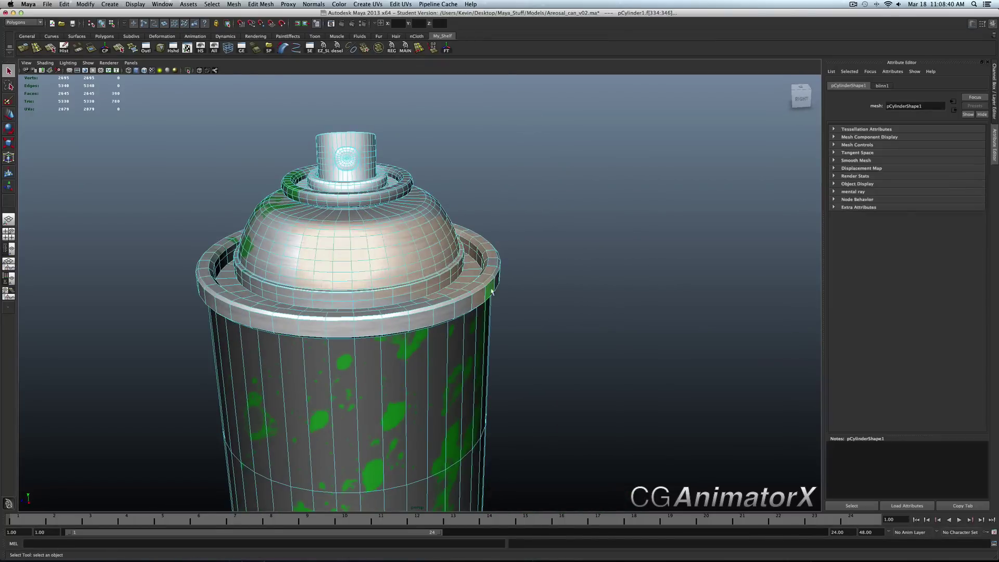
pyautogui.click(187, 49)
pyautogui.scroll(-6, 567, 279)
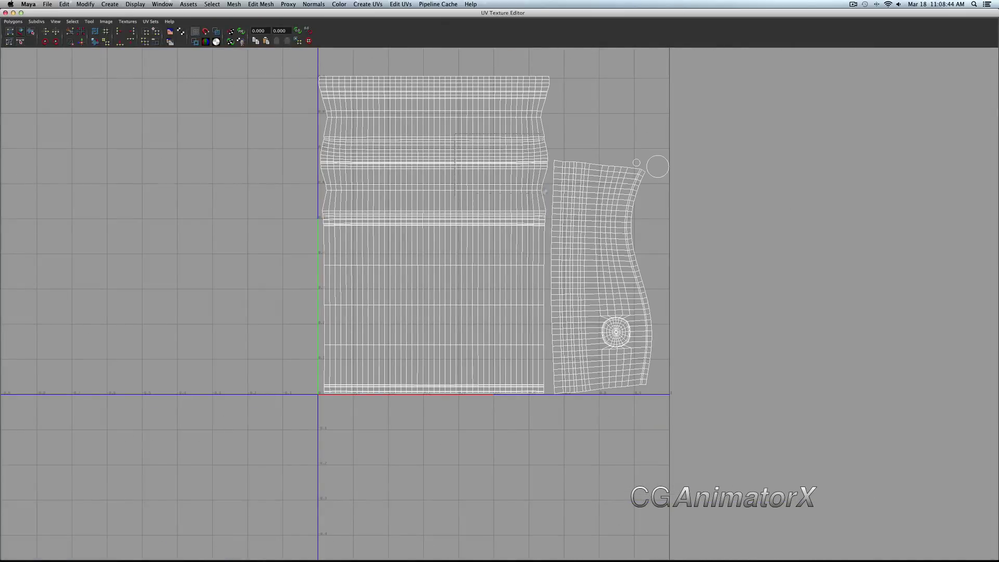
pyautogui.click(5, 12)
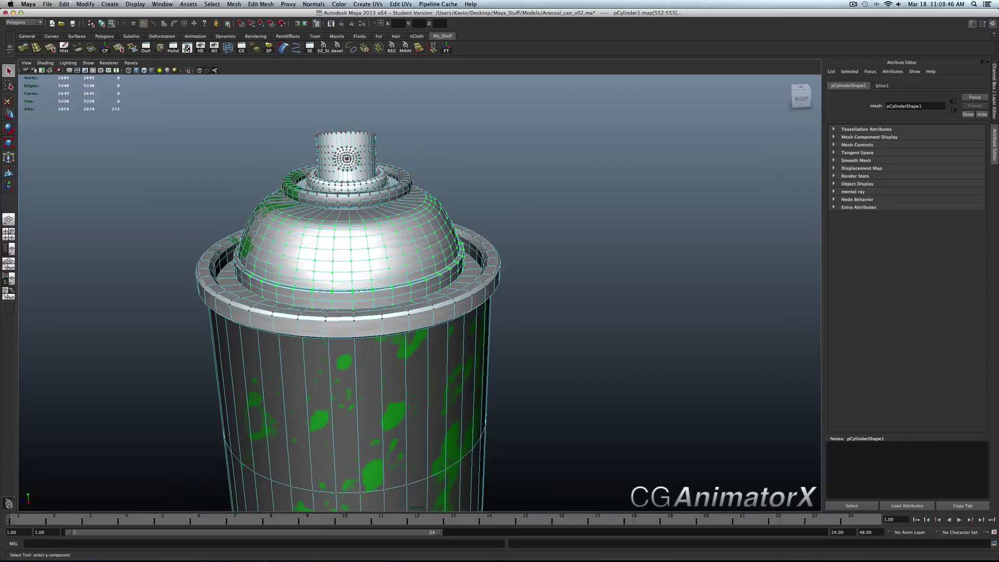
# Return the can to object mode, deselect it and inspect the green drip on the dome from several angles.
pyautogui.press('F8')
pyautogui.click(525, 224)
pyautogui.scroll(-5, 437, 276)
pyautogui.moveTo(432, 279)
pyautogui.keyDown('alt'); pyautogui.mouseDown()
pyautogui.moveTo(542, 289)
pyautogui.moveTo(452, 281)
pyautogui.mouseUp(); pyautogui.keyUp('alt')
pyautogui.keyDown('alt'); pyautogui.moveTo(562, 242); pyautogui.dragTo(470, 283); pyautogui.keyUp('alt')
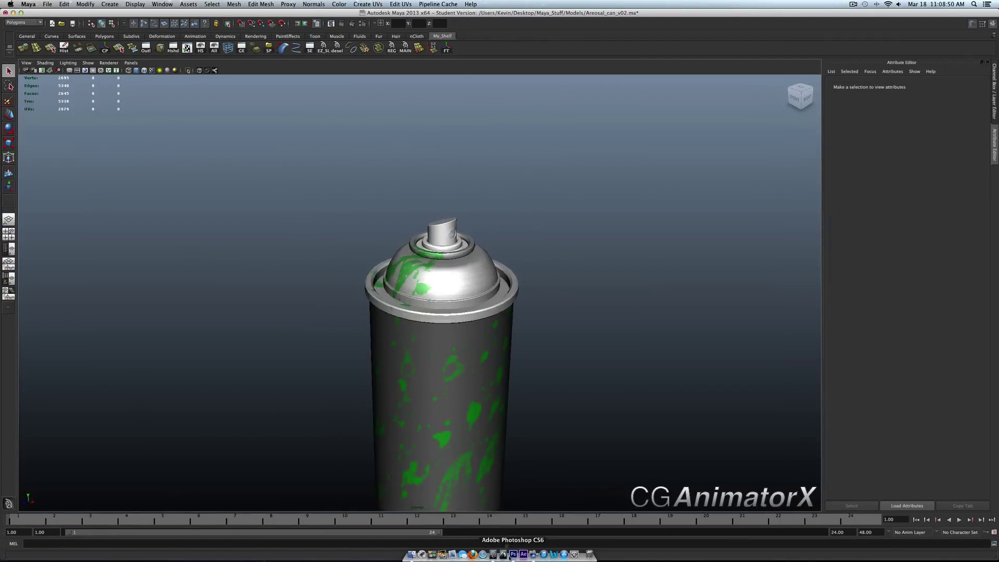
# Switch to Photoshop, take the Brush tool and try one green stamp of the 993 px splatter brush on the metal, undoing it.
pyautogui.click(513, 554)
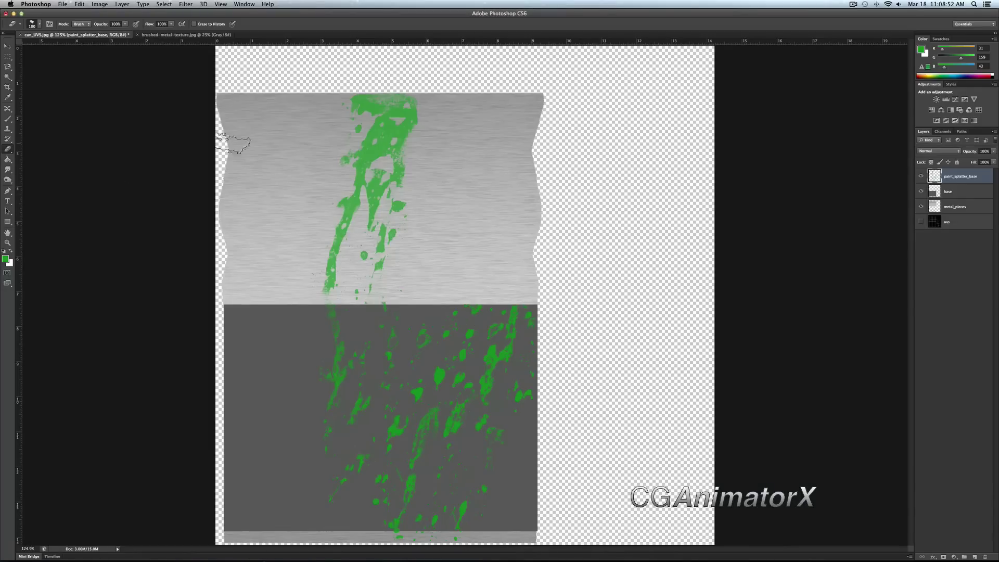
pyautogui.press('b')
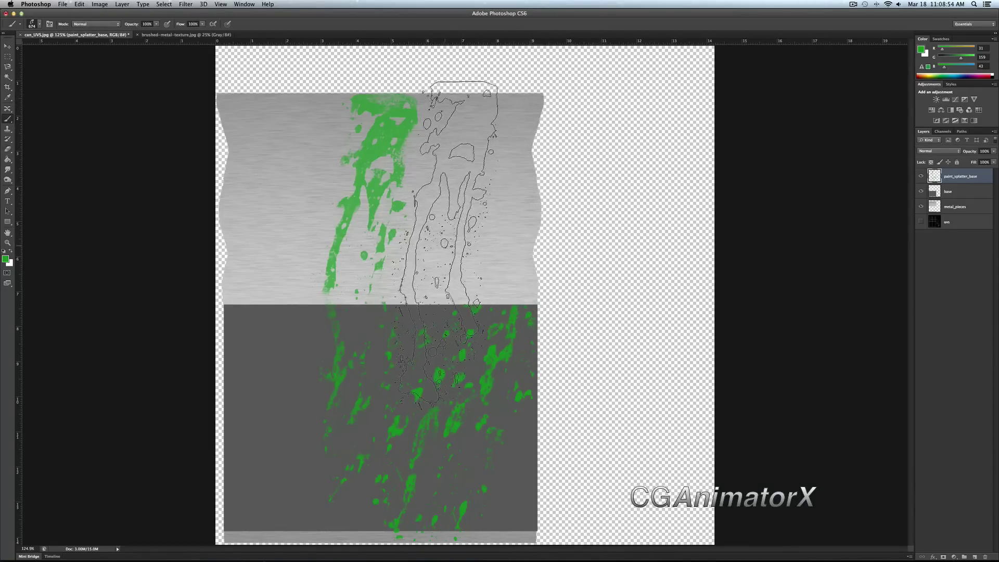
pyautogui.click(40, 26)
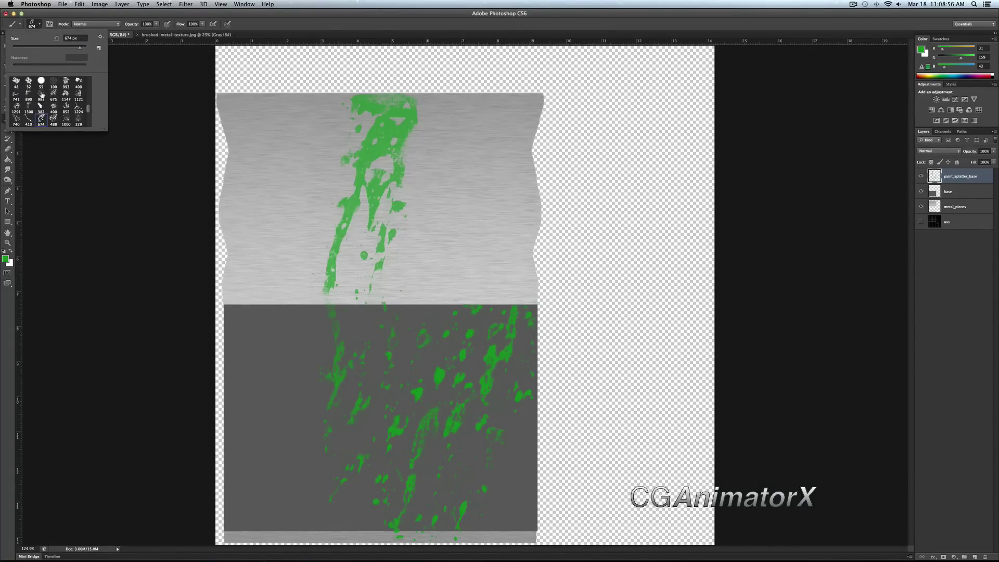
pyautogui.click(426, 185)
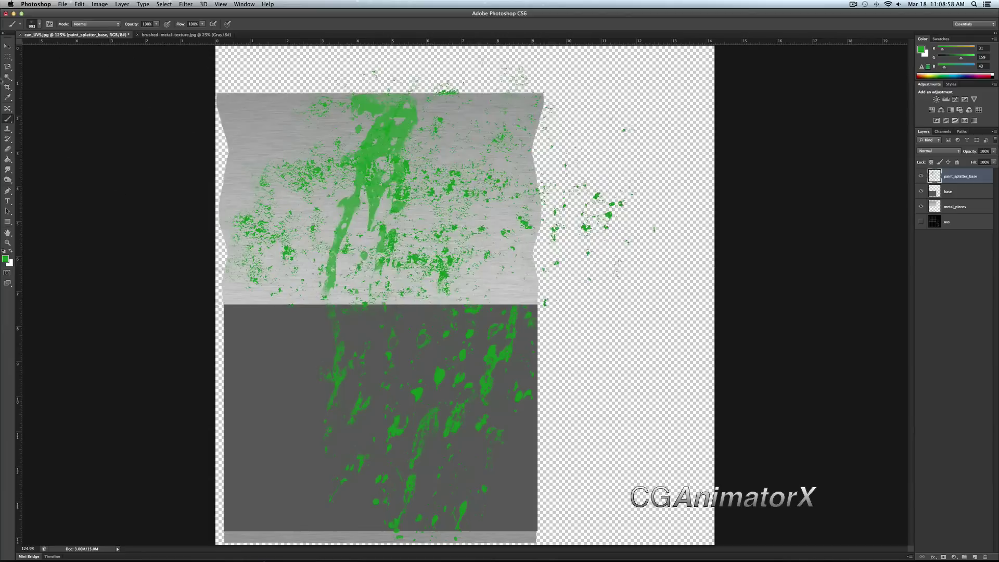
pyautogui.press('super+z')
# Try green stamps of the 329 px and 1308 px brushes on the metal area, undoing each one.
pyautogui.click(39, 25)
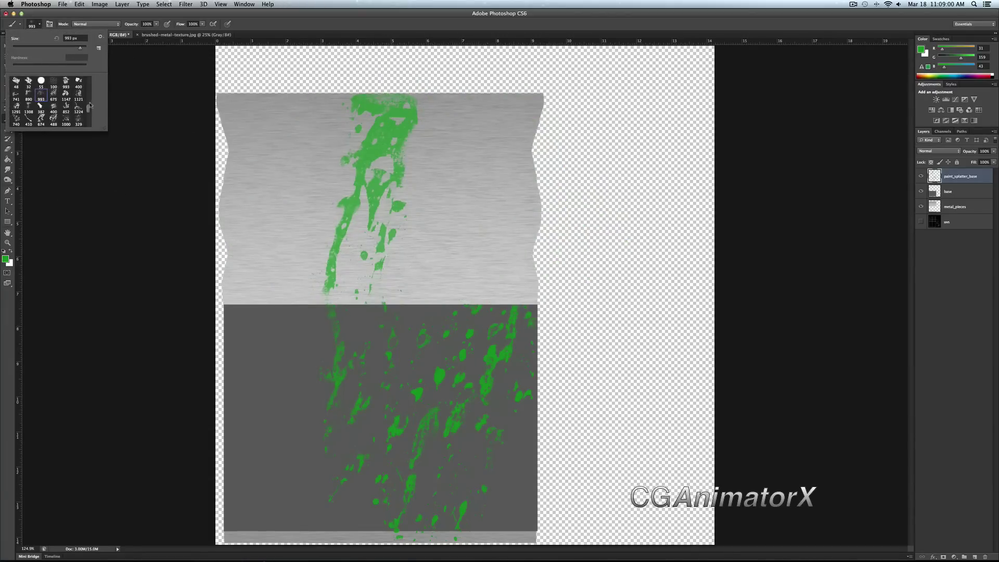
pyautogui.moveTo(89, 108); pyautogui.dragTo(90, 112)
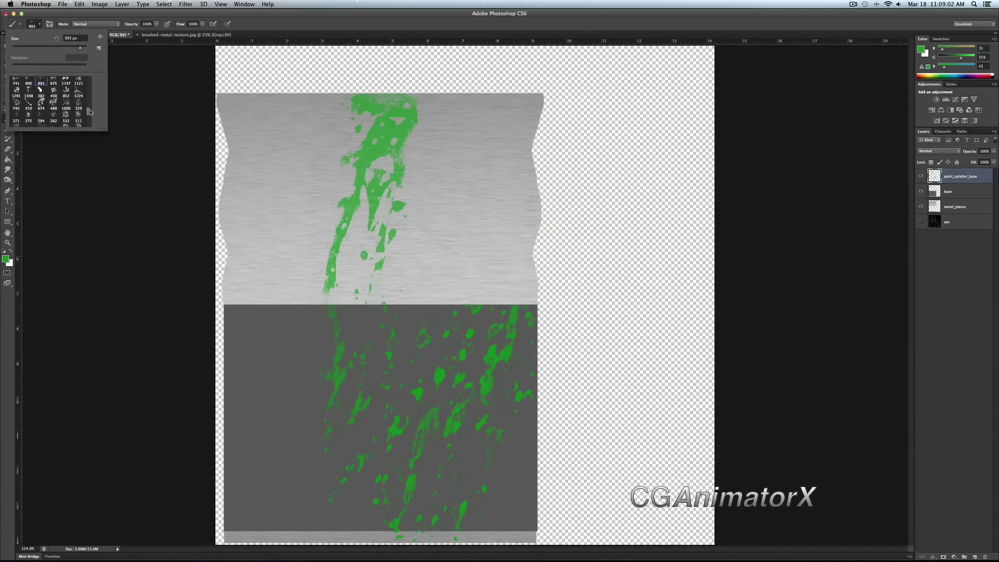
pyautogui.click(454, 201)
pyautogui.press('super+z')
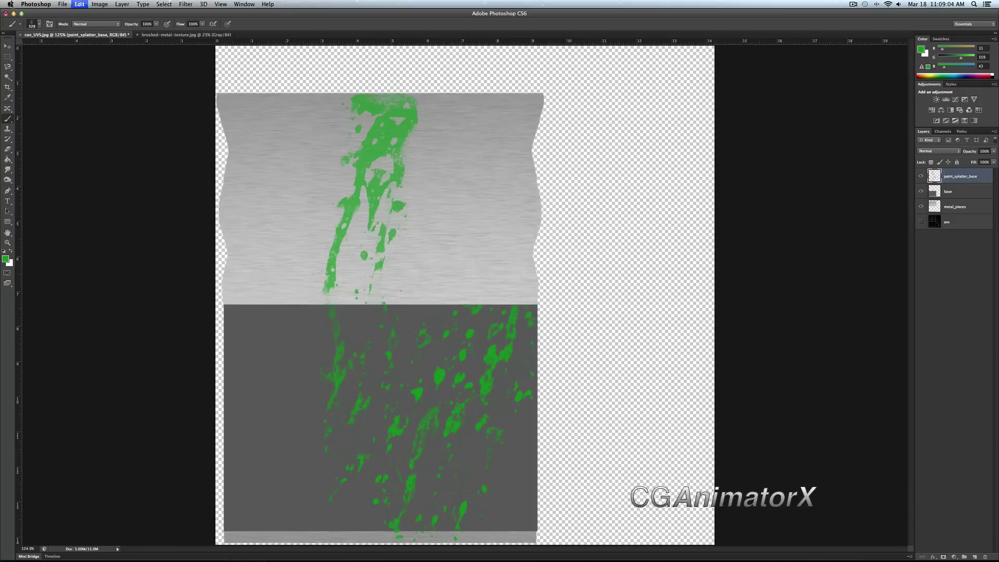
pyautogui.click(33, 24)
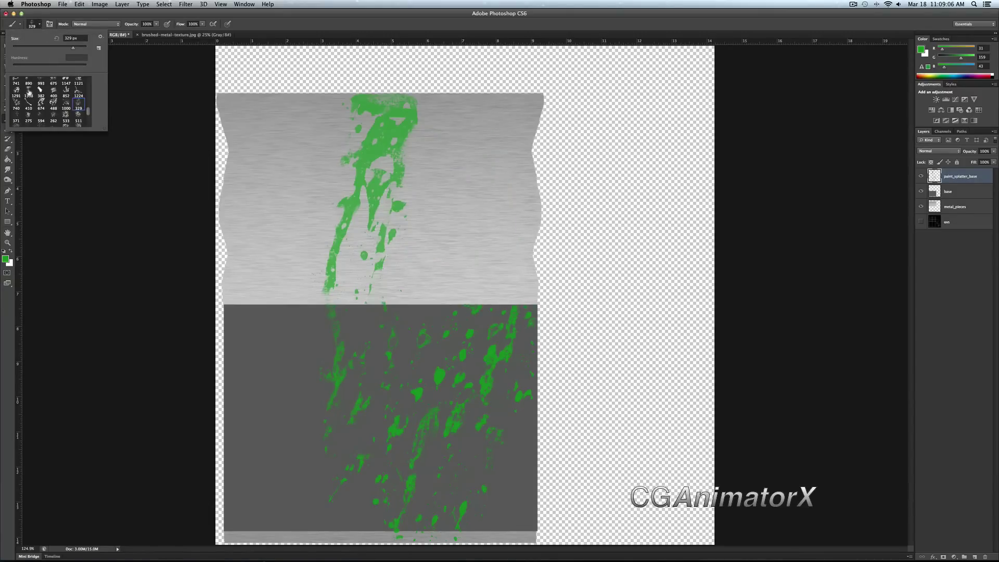
pyautogui.click(513, 156)
pyautogui.press('super+z')
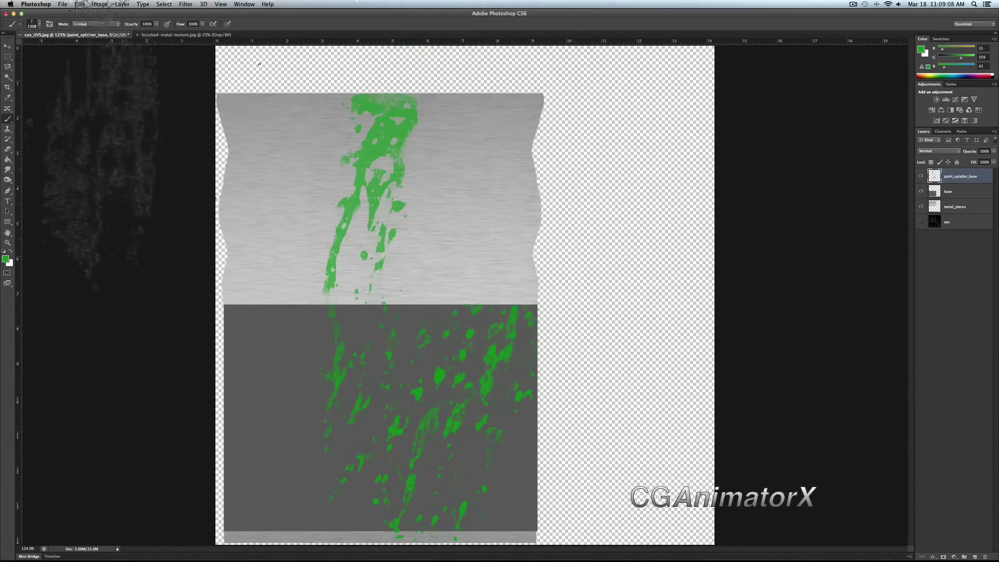
# Try the 39 px splatter brush enlarged to 400 px beside the drip on the metal and undo the stamp.
pyautogui.click(40, 24)
pyautogui.moveTo(90, 115); pyautogui.dragTo(89, 99)
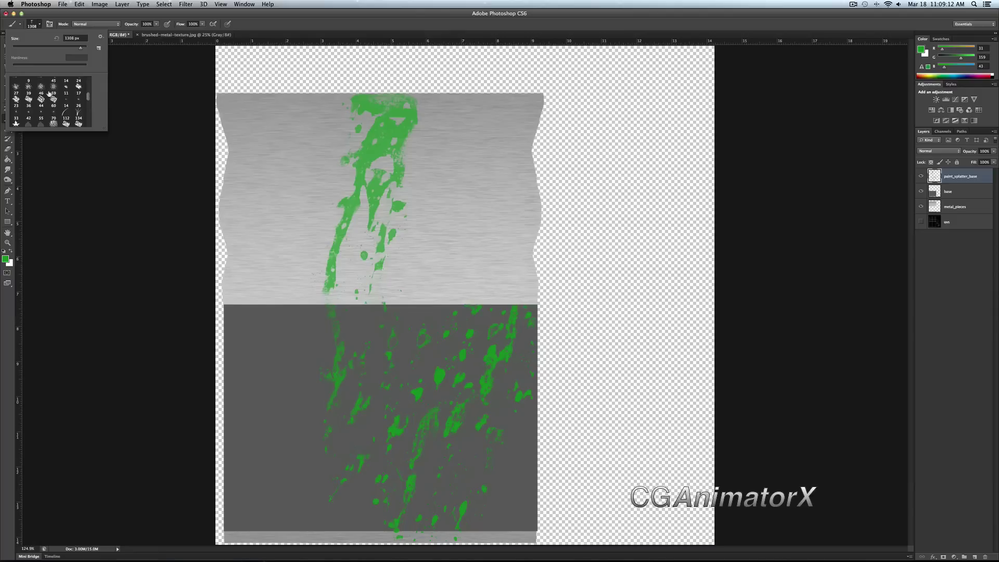
pyautogui.press('Return')
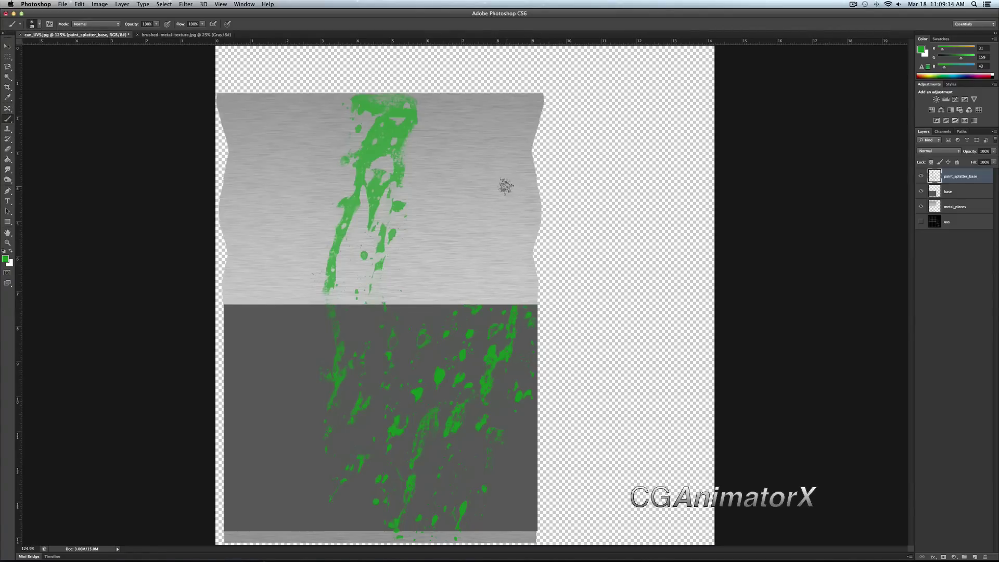
pyautogui.press(']')
pyautogui.press(']')
pyautogui.press(']')
pyautogui.press(']')
pyautogui.press(']')
pyautogui.press(']')
pyautogui.press(']')
pyautogui.press(']')
pyautogui.press(']')
pyautogui.press(']')
pyautogui.press(']')
pyautogui.press(']')
pyautogui.press(']')
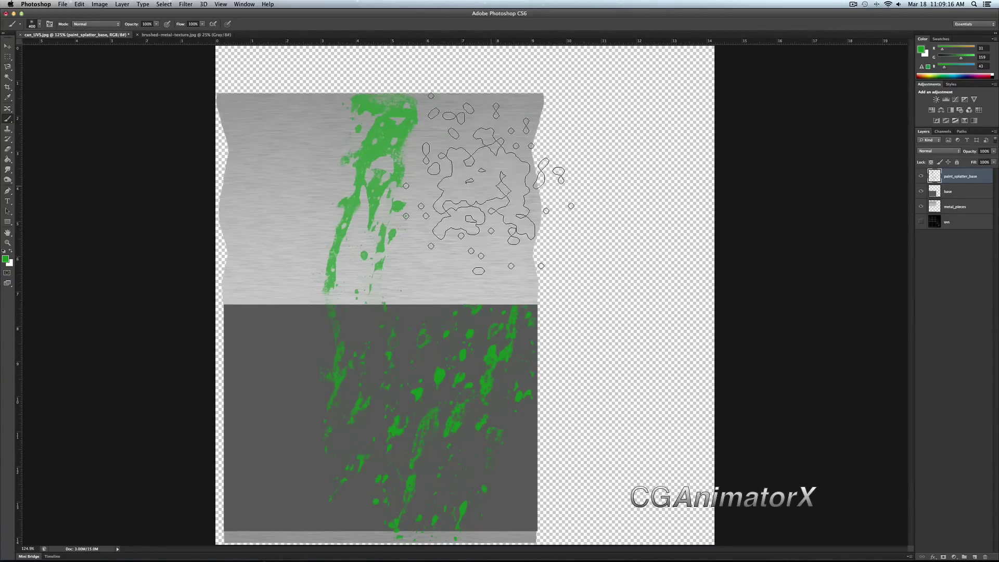
pyautogui.click(488, 188)
pyautogui.press('super+z')
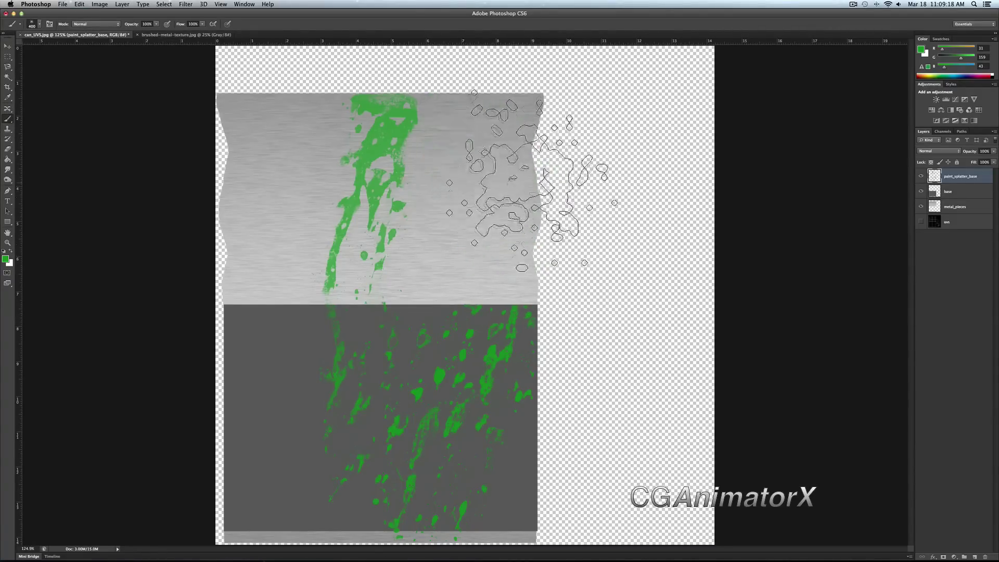
# Try several green stamps of the 890 px textured brush across the metal and undo them all.
pyautogui.click(40, 25)
pyautogui.scroll(-10, 42, 109)
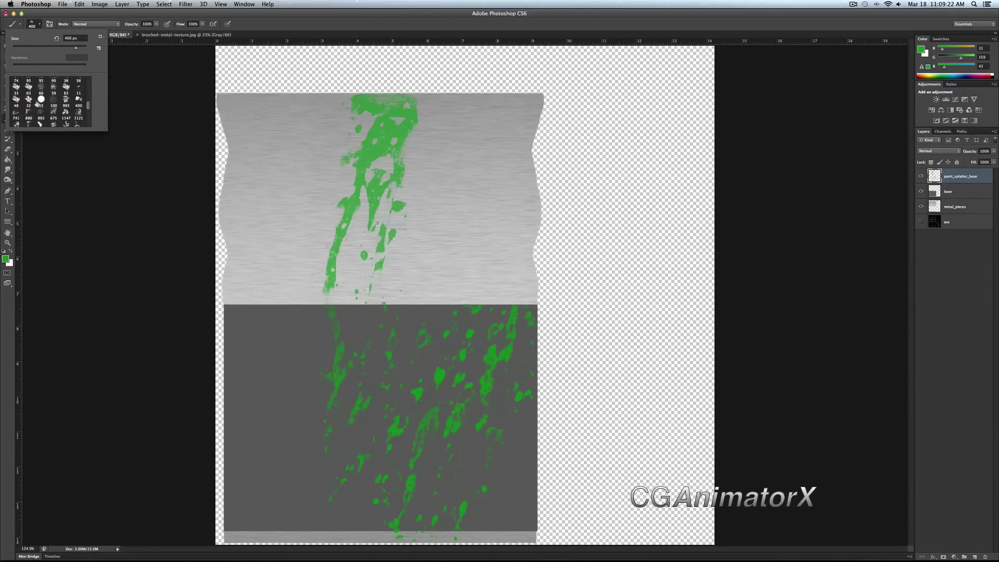
pyautogui.click(29, 112)
pyautogui.click(430, 193)
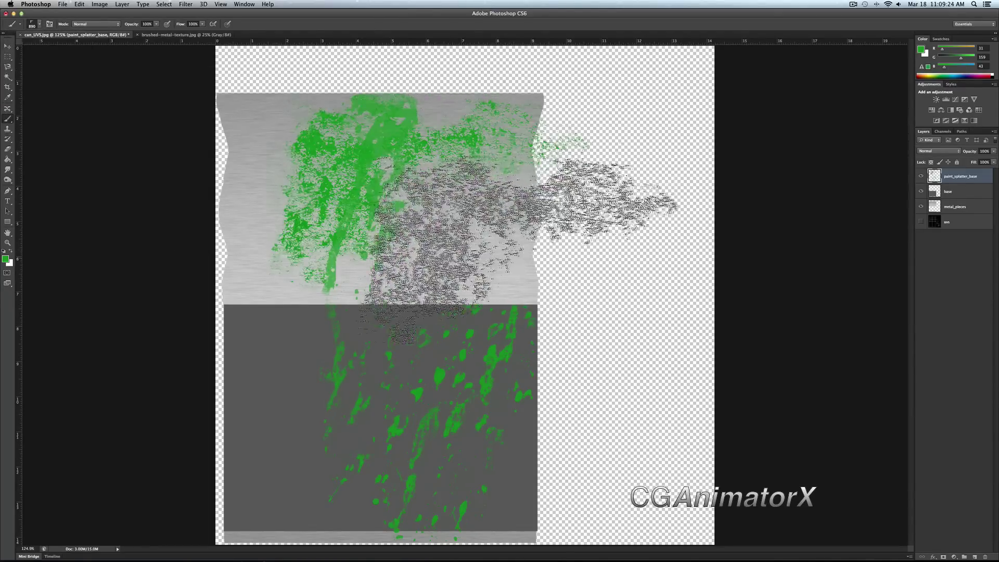
pyautogui.press('super+z')
pyautogui.click(508, 252)
pyautogui.press('super+z')
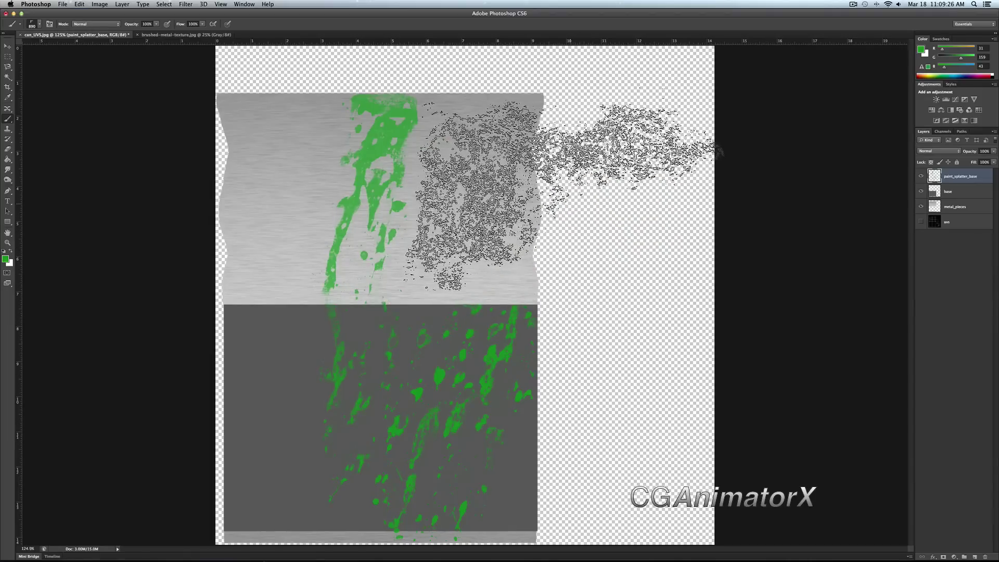
pyautogui.click(560, 192)
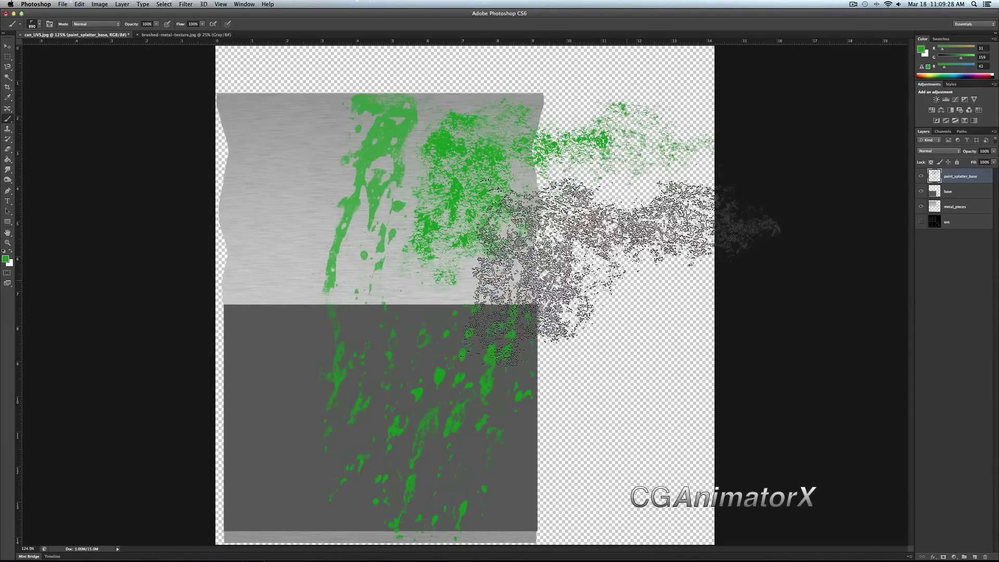
pyautogui.press('alt+super+z')
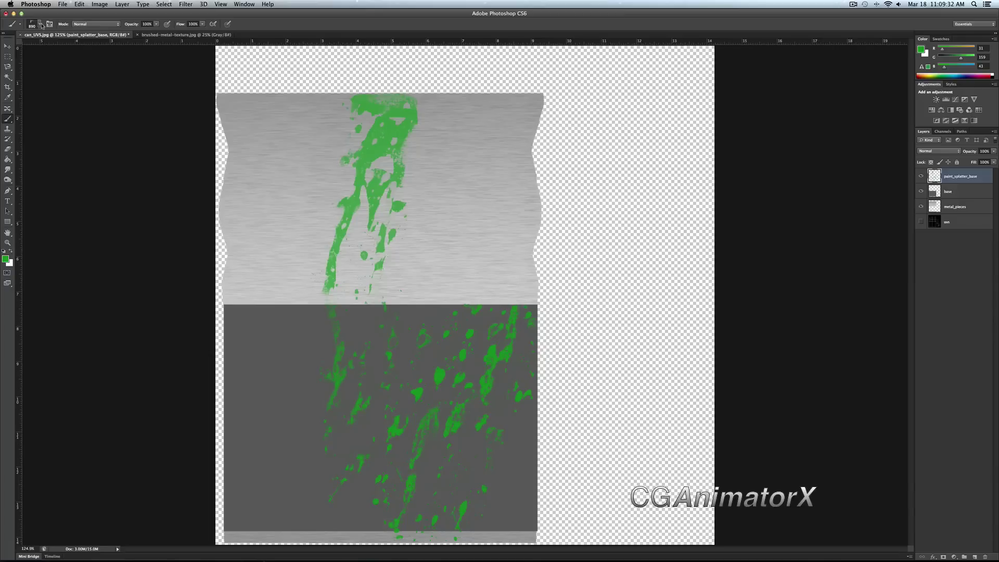
# Stamp green speckles beside the drip on the metal with the 993 px splatter brush reduced to 500 px, undoing the full-size test.
pyautogui.click(40, 24)
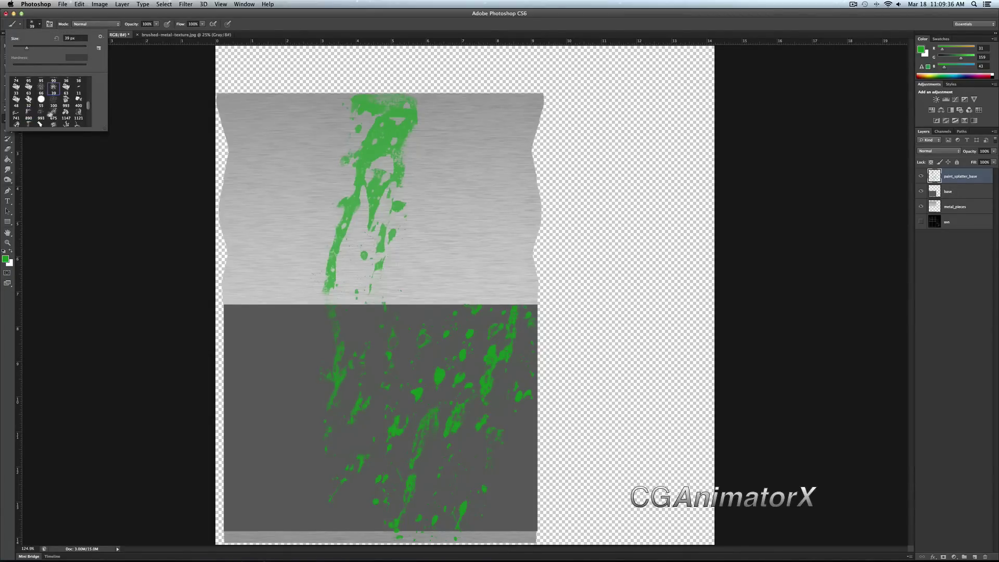
pyautogui.click(408, 184)
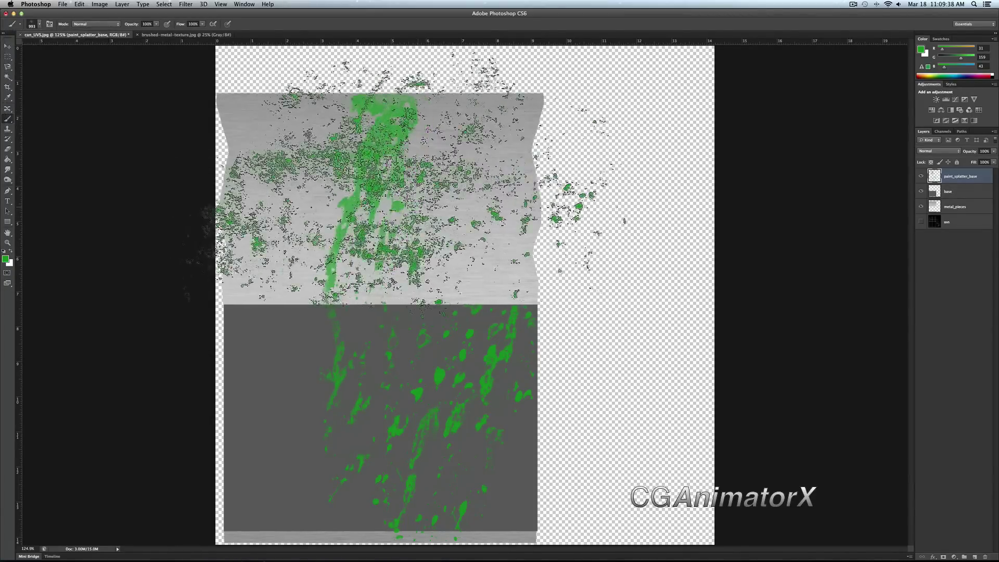
pyautogui.press('super+z')
pyautogui.press('[')
pyautogui.press('[')
pyautogui.press('[')
pyautogui.press('[')
pyautogui.press('[')
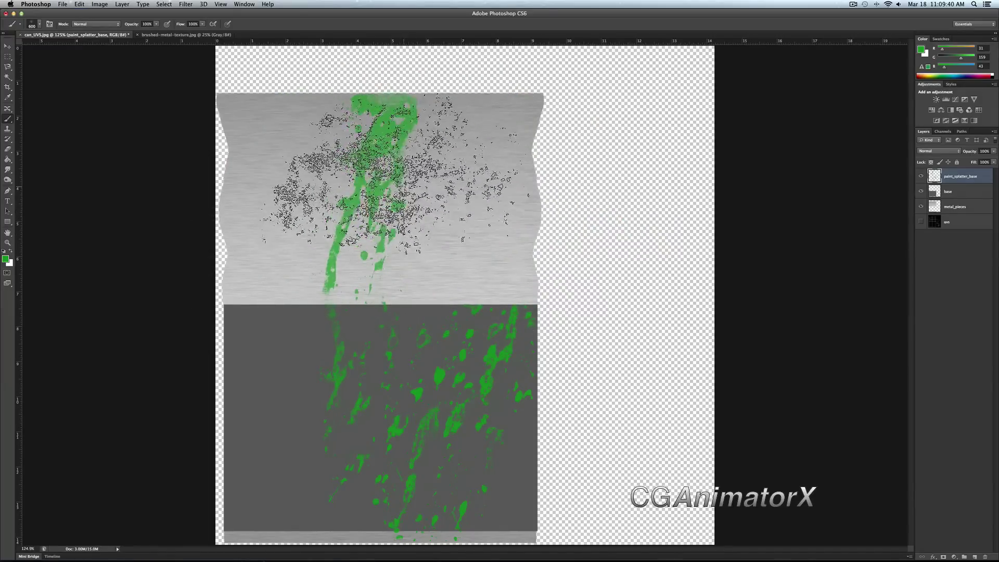
pyautogui.click(424, 219)
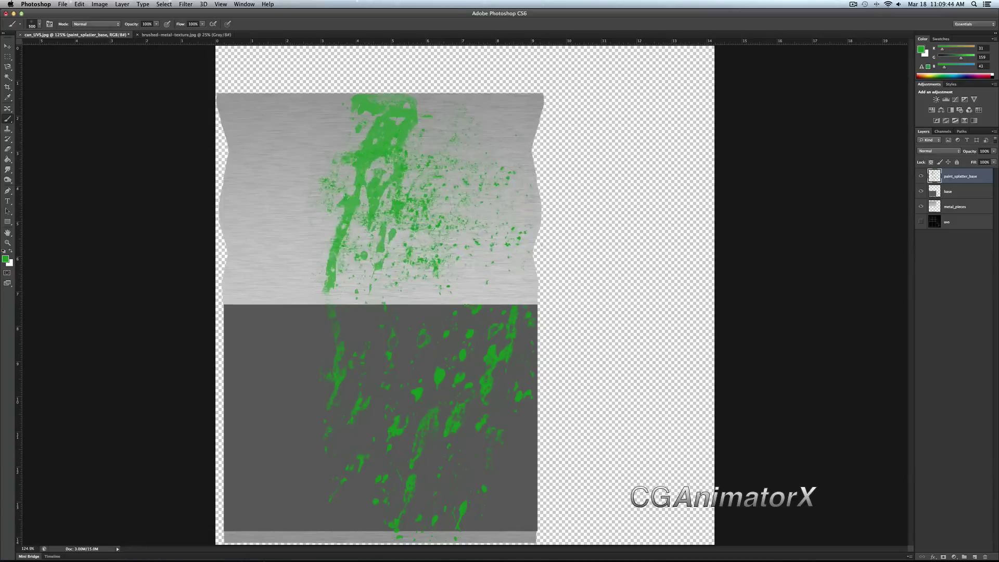
# Overwrite diffuse.jpg on the Desktop with a JPEG copy of the texture with the added green speckles.
pyautogui.click(9, 46)
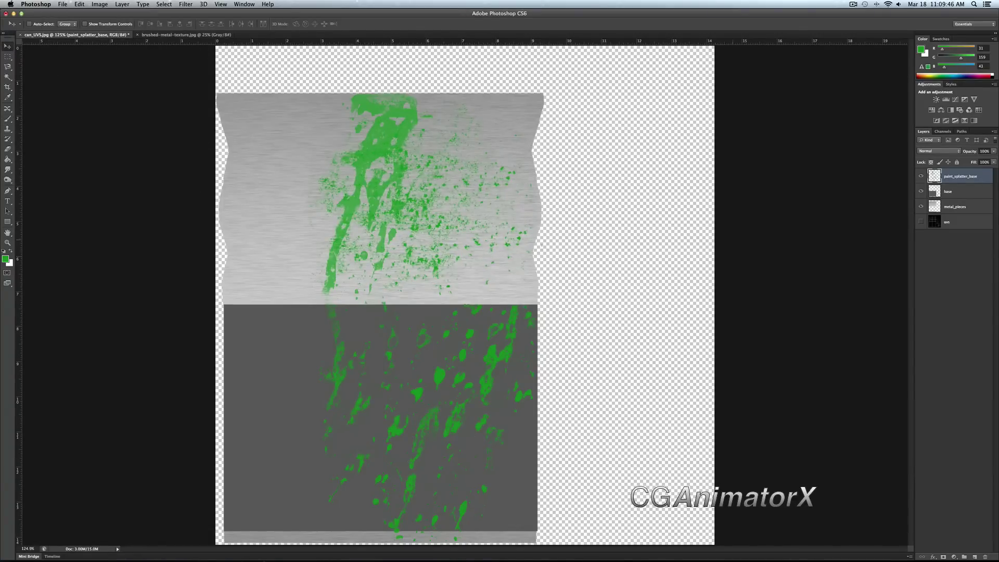
pyautogui.click(62, 4)
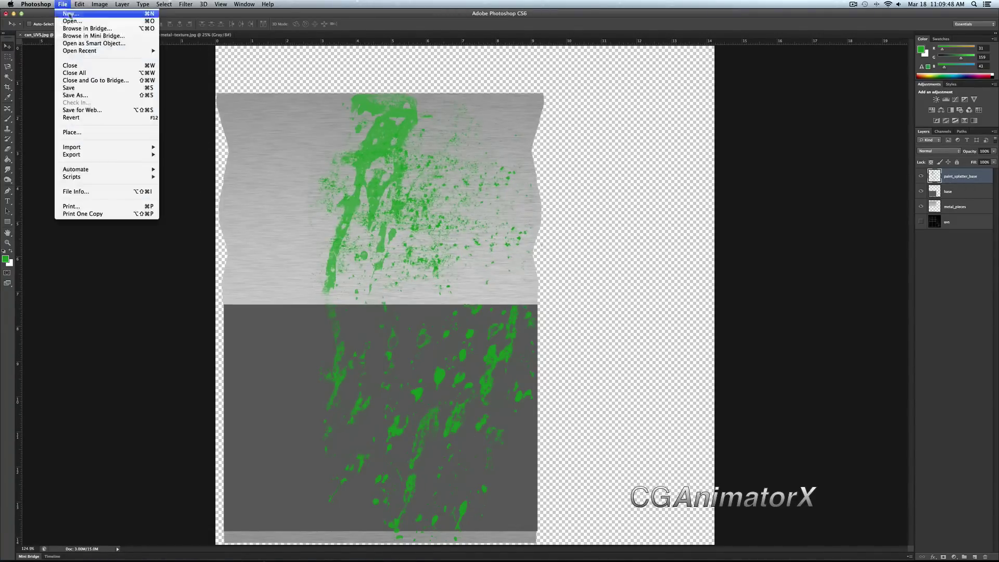
pyautogui.click(73, 92)
pyautogui.click(467, 177)
pyautogui.click(474, 234)
pyautogui.click(465, 284)
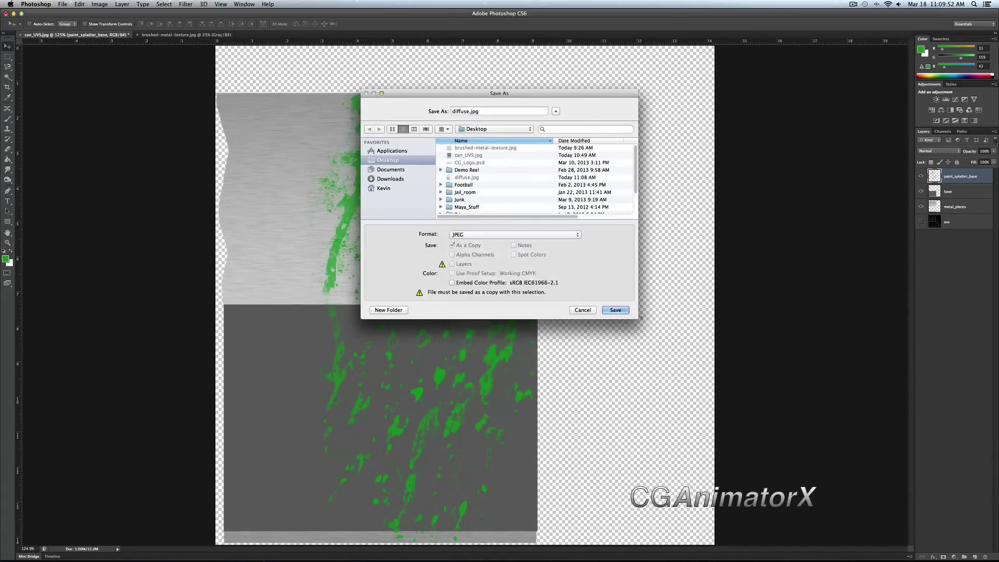
pyautogui.click(615, 310)
pyautogui.click(552, 143)
pyautogui.click(541, 227)
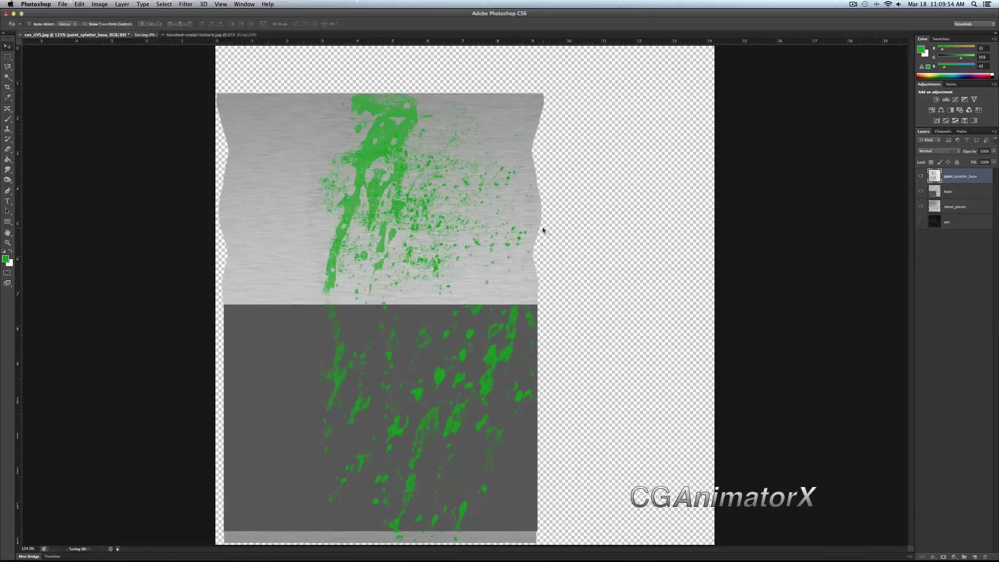
# Switch to Maya and reload the updated diffuse.jpg in the file texture connected to the blinn1 Color.
pyautogui.press('super+Tab')
pyautogui.click(456, 260)
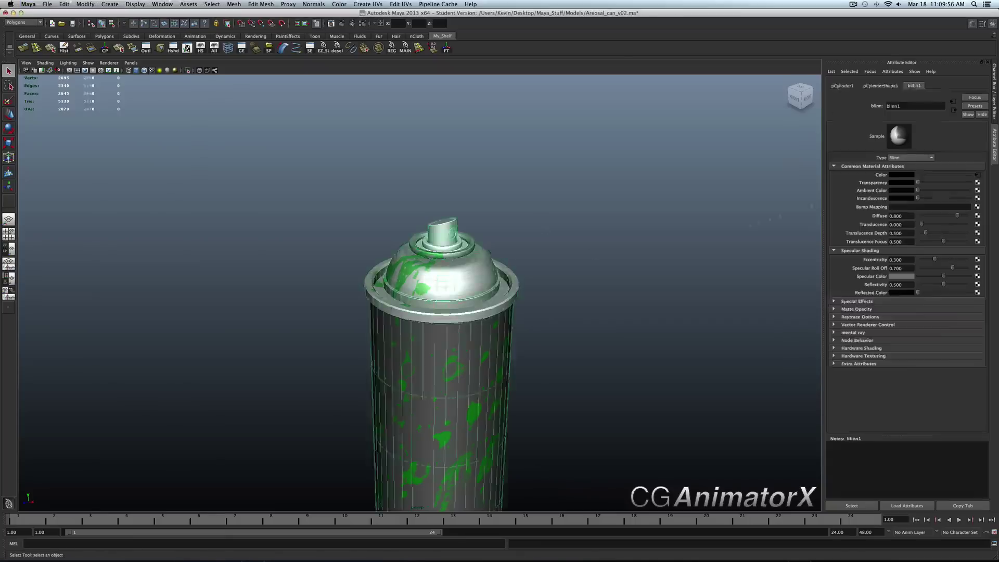
pyautogui.click(977, 175)
pyautogui.click(904, 208)
pyautogui.click(684, 182)
# Inspect the speckled dome and the whole can from several angles.
pyautogui.keyDown('alt'); pyautogui.moveTo(684, 182); pyautogui.dragTo(623, 169); pyautogui.keyUp('alt')
pyautogui.keyDown('alt'); pyautogui.moveTo(623, 169); pyautogui.dragTo(540, 241, button='right'); pyautogui.keyUp('alt')
pyautogui.keyDown('alt'); pyautogui.moveTo(502, 273); pyautogui.dragTo(531, 223, button='middle'); pyautogui.keyUp('alt')
pyautogui.keyDown('alt'); pyautogui.moveTo(531, 223); pyautogui.dragTo(564, 230); pyautogui.keyUp('alt')
pyautogui.moveTo(595, 225)
pyautogui.keyDown('alt'); pyautogui.mouseDown(button='right')
pyautogui.moveTo(568, 221)
pyautogui.moveTo(531, 174)
pyautogui.moveTo(535, 201)
pyautogui.moveTo(523, 204)
pyautogui.mouseUp(button='right'); pyautogui.keyUp('alt')
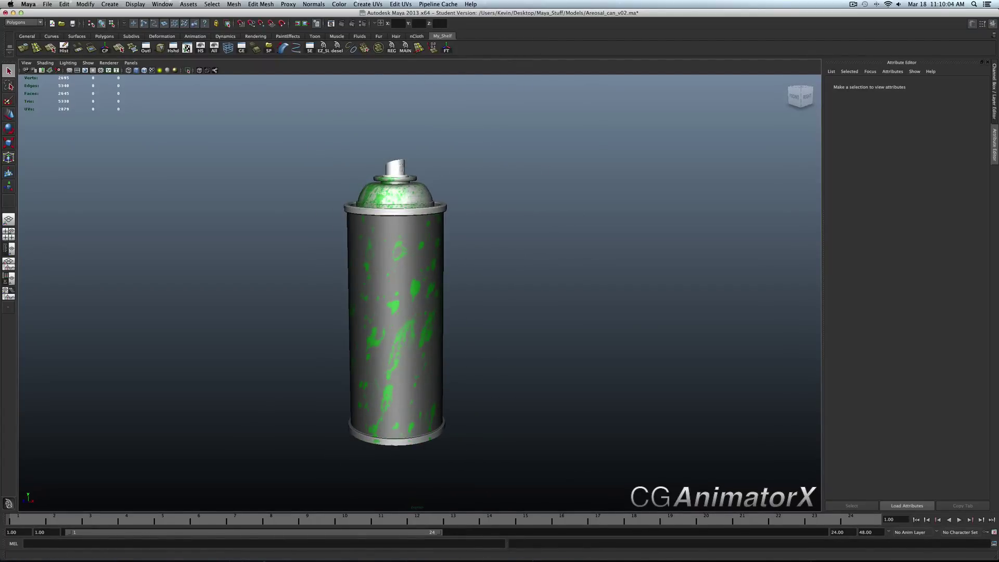
# Switch to Photoshop and fully lock the paint_splatter_base layer.
pyautogui.click(514, 555)
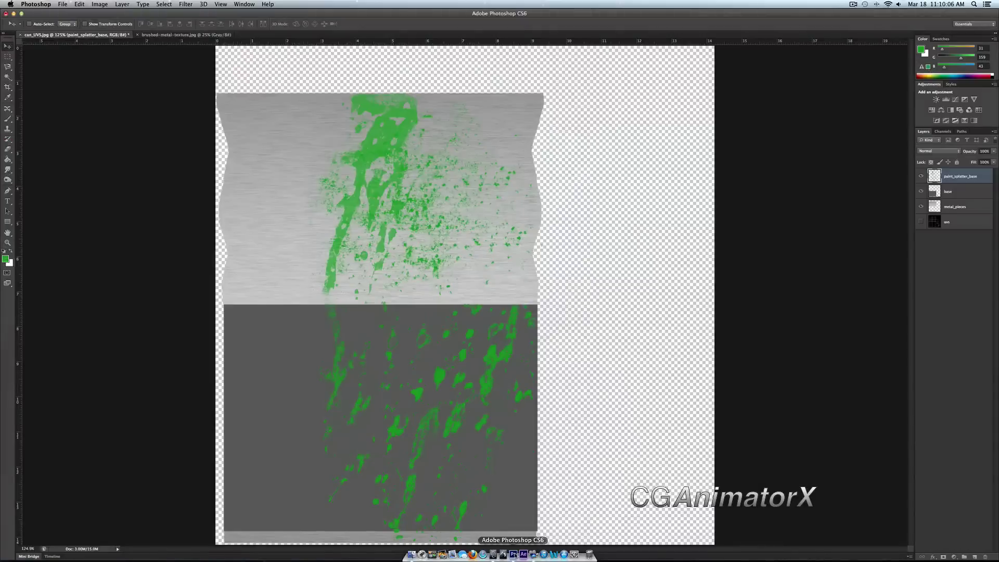
pyautogui.click(956, 161)
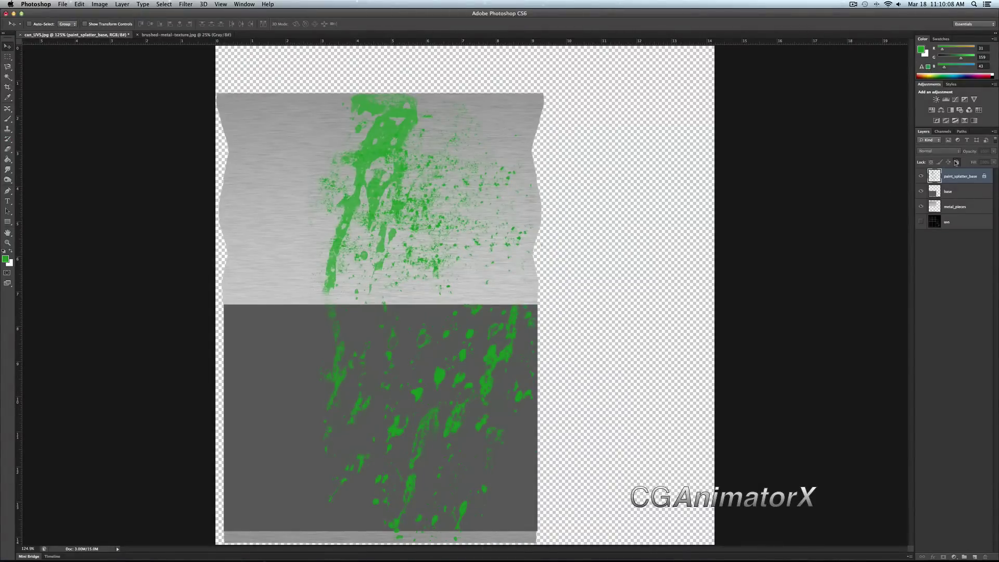
# Fully lock the base and metal_pieces layers and show the uvs layer.
pyautogui.click(956, 193)
pyautogui.click(957, 162)
pyautogui.click(962, 208)
pyautogui.click(956, 162)
pyautogui.click(920, 221)
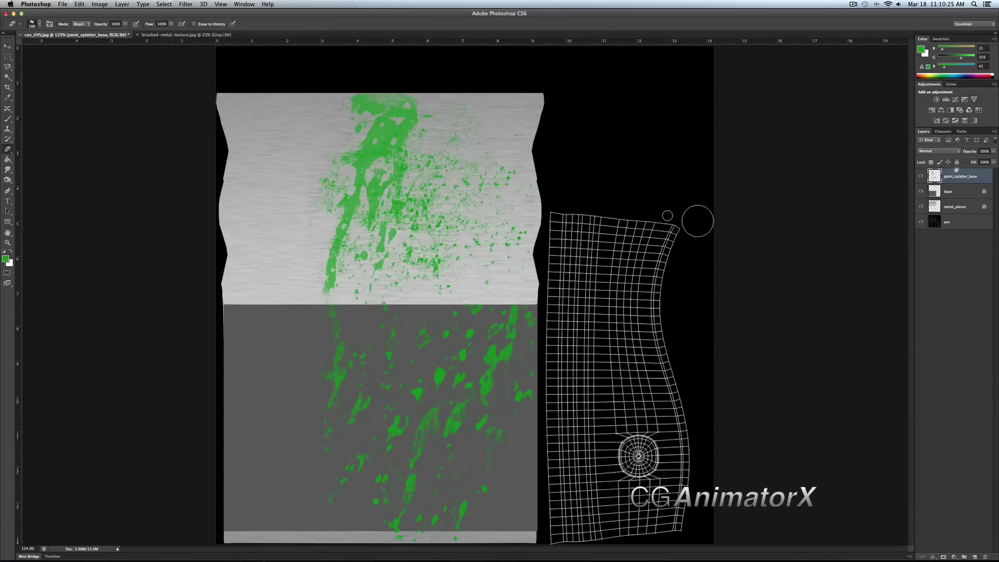
pyautogui.click(956, 162)
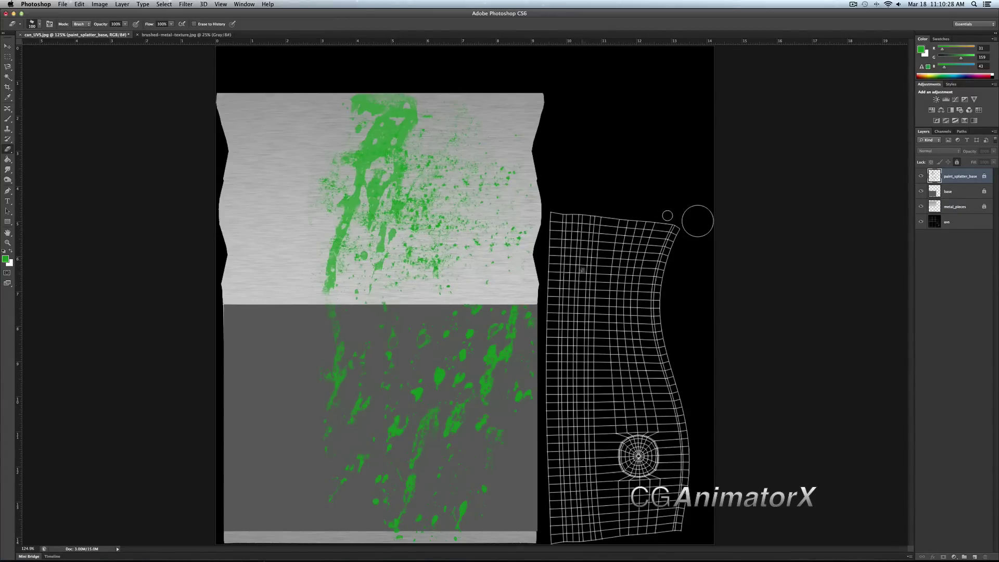
# Make the uvs layer active and set the foreground colour to golden yellow d6a31b.
pyautogui.click(965, 222)
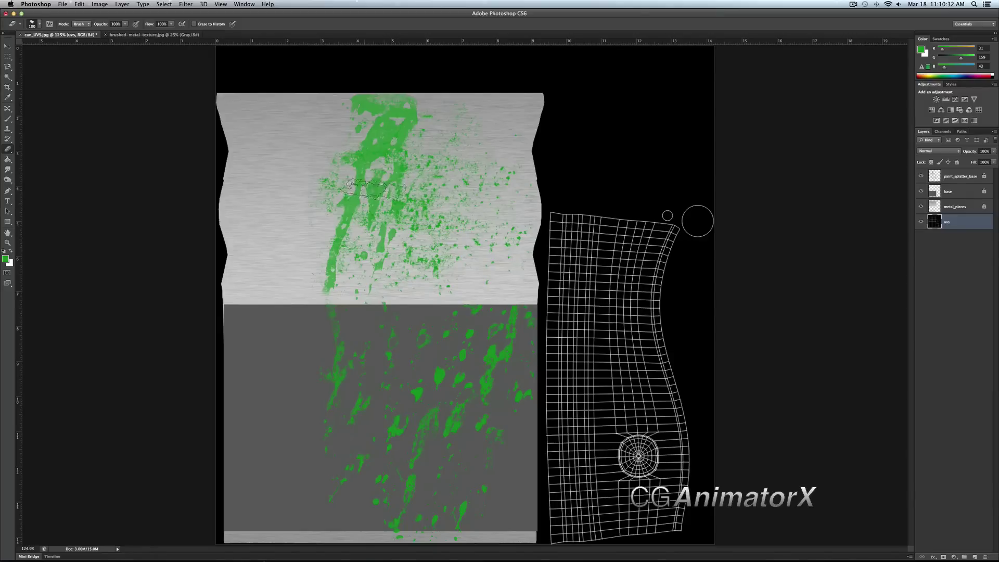
pyautogui.click(7, 47)
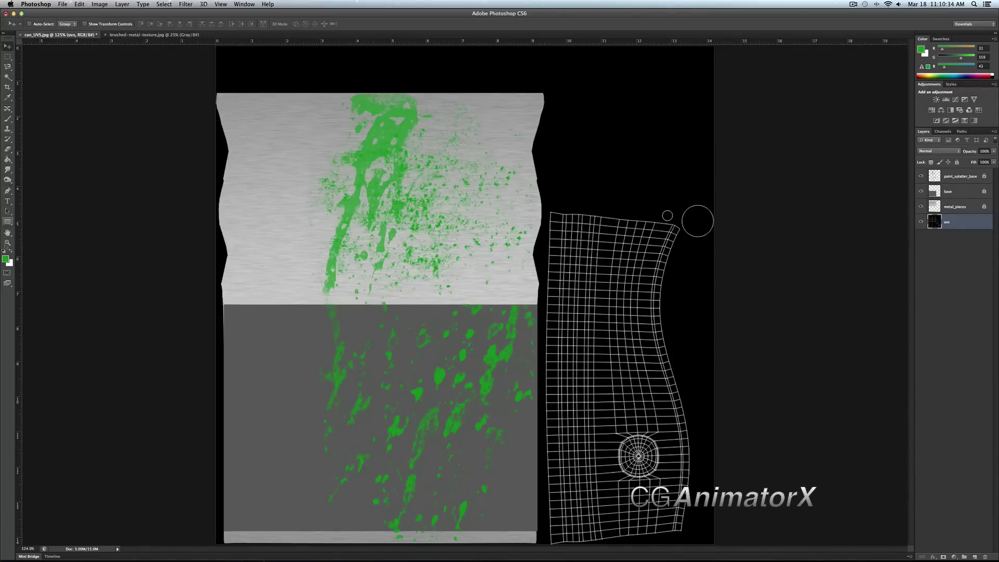
pyautogui.click(6, 259)
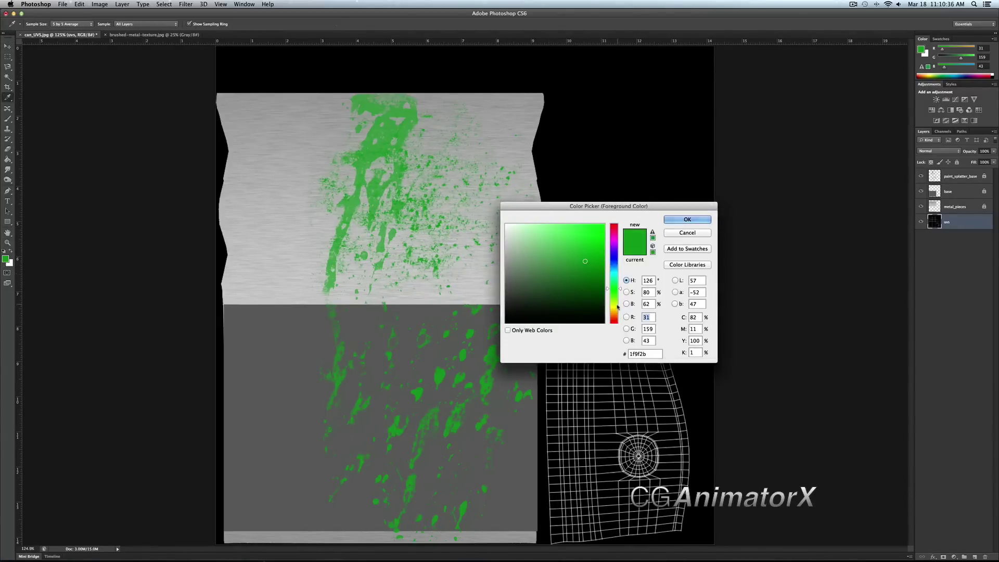
pyautogui.click(615, 309)
pyautogui.moveTo(617, 308); pyautogui.dragTo(617, 309)
pyautogui.moveTo(604, 246); pyautogui.dragTo(601, 247)
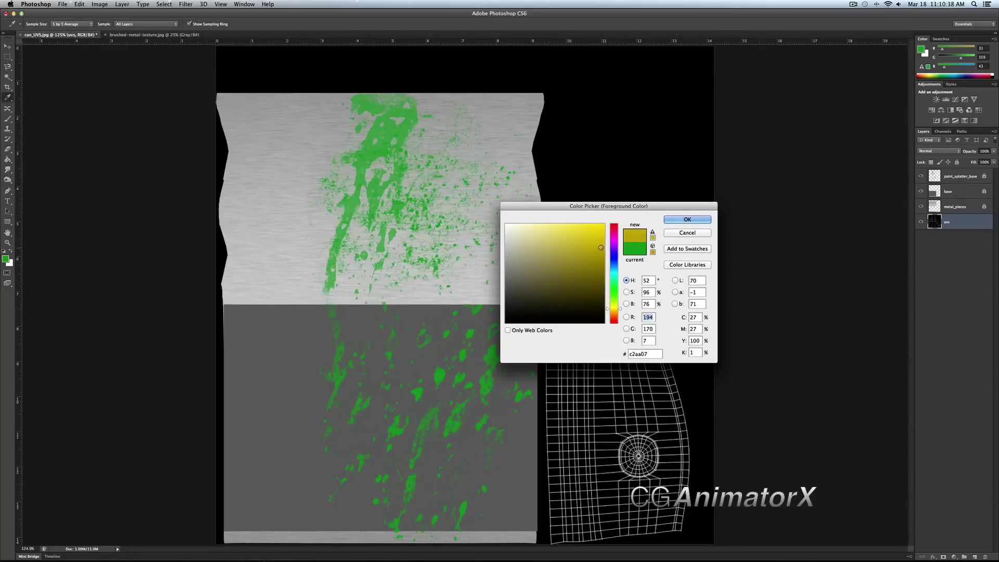
pyautogui.click(616, 311)
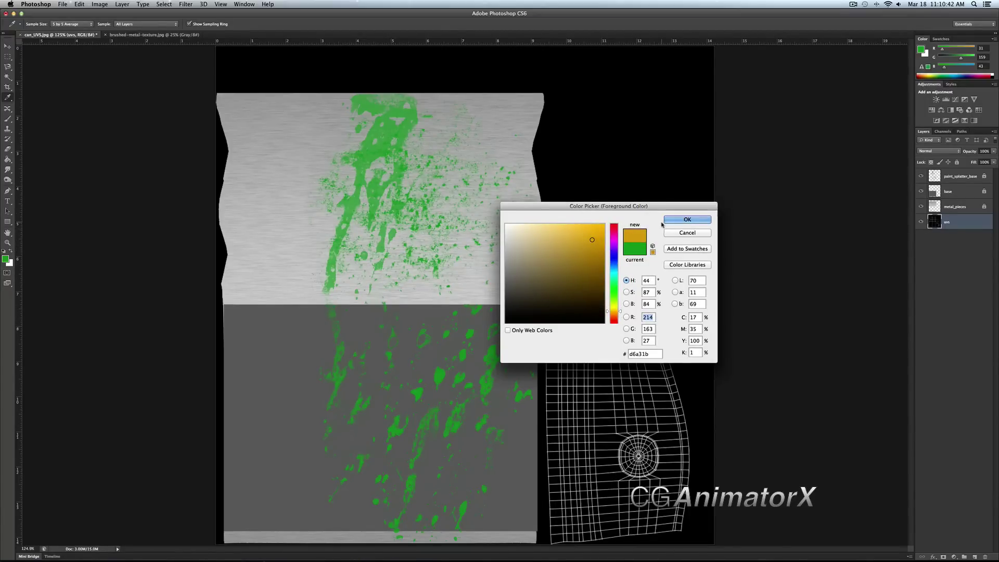
pyautogui.click(698, 221)
pyautogui.press('v')
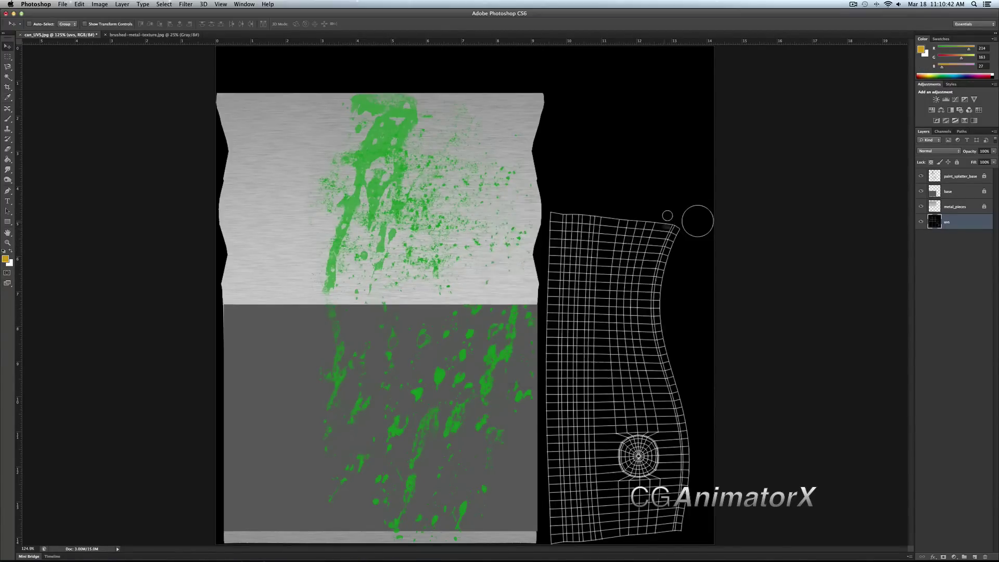
# Draw a 1024 by 1024 px golden yellow rectangle shape over the entire canvas, directly above the uvs layer.
pyautogui.click(7, 222)
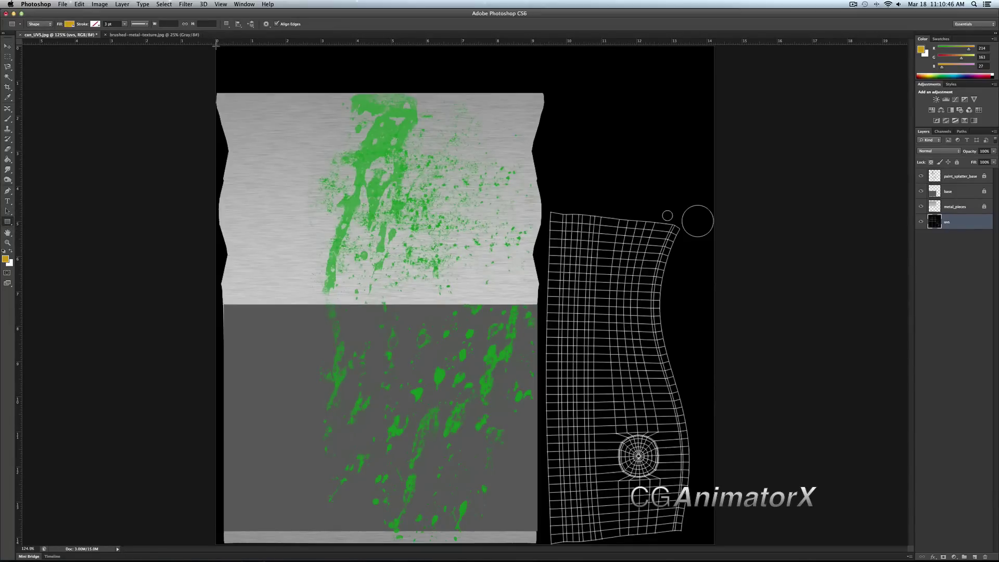
pyautogui.click(8, 243)
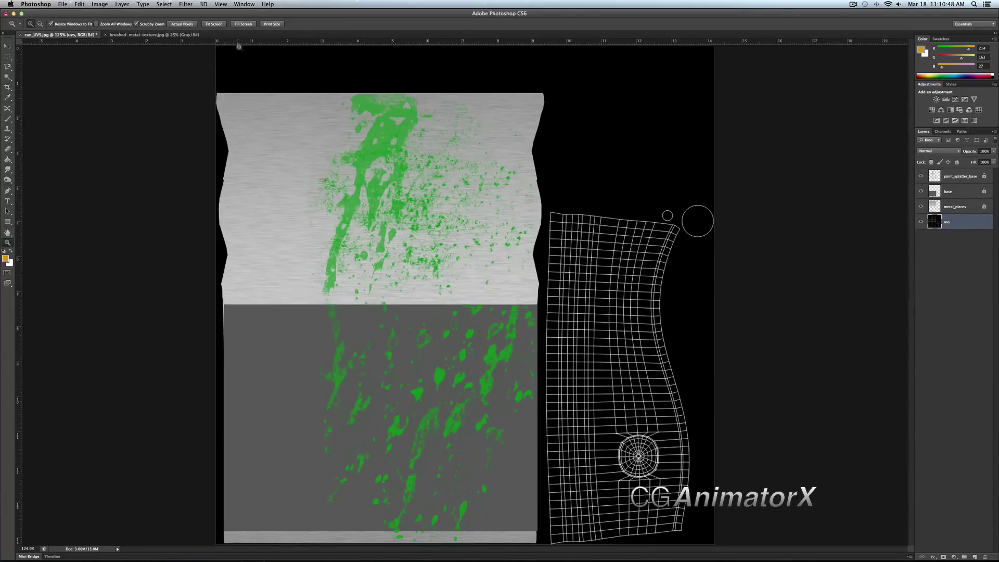
pyautogui.click(240, 26)
pyautogui.click(216, 25)
pyautogui.press('u')
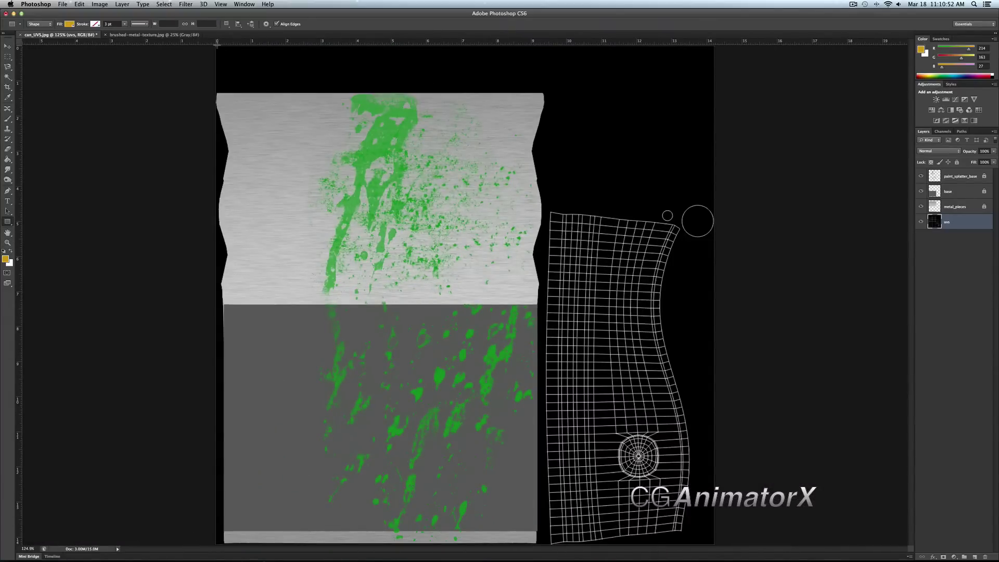
pyautogui.moveTo(215, 46); pyautogui.dragTo(715, 546)
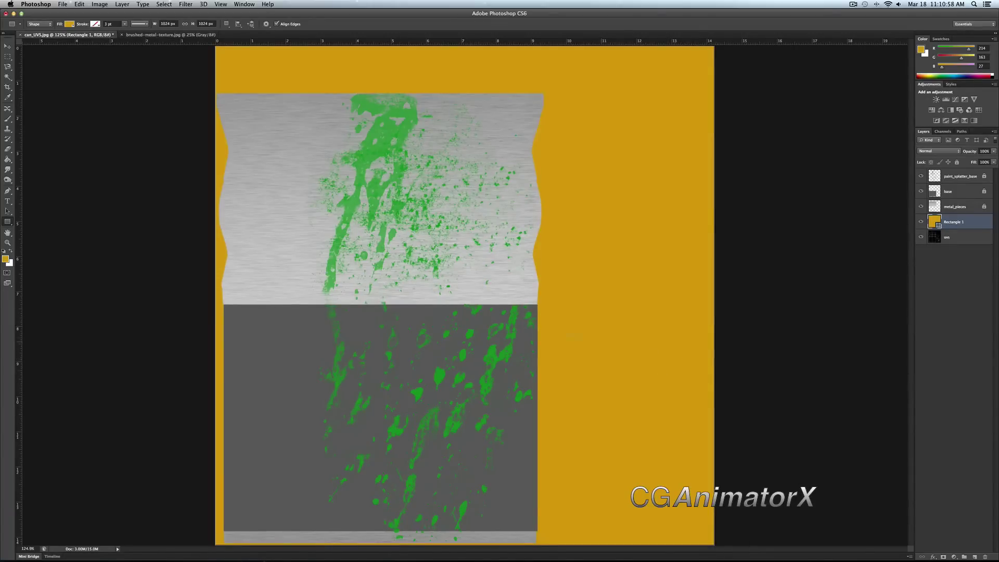
# Rasterize the Rectangle 1 shape layer.
pyautogui.click(8, 77)
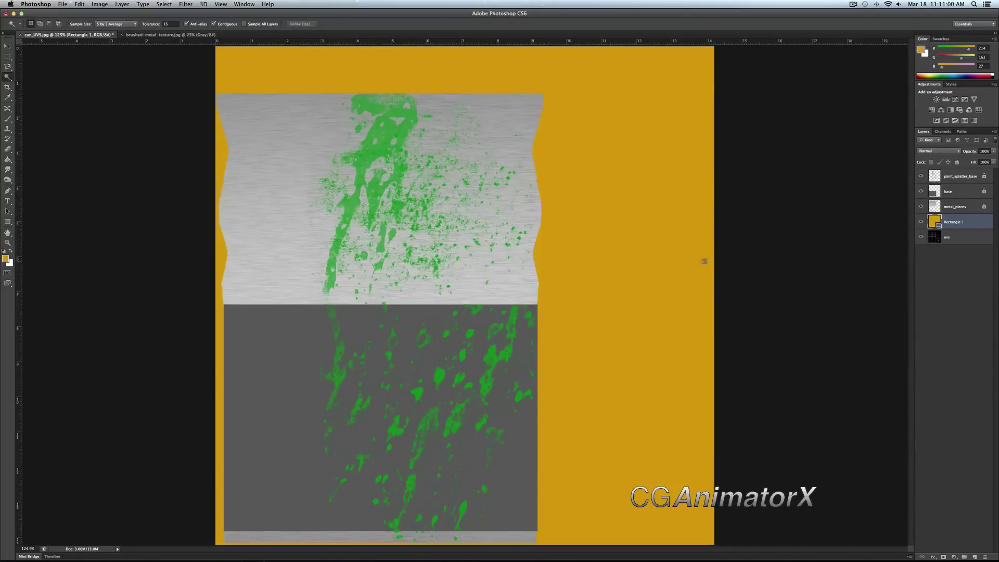
pyautogui.click(660, 263)
pyautogui.click(558, 182)
pyautogui.click(8, 120)
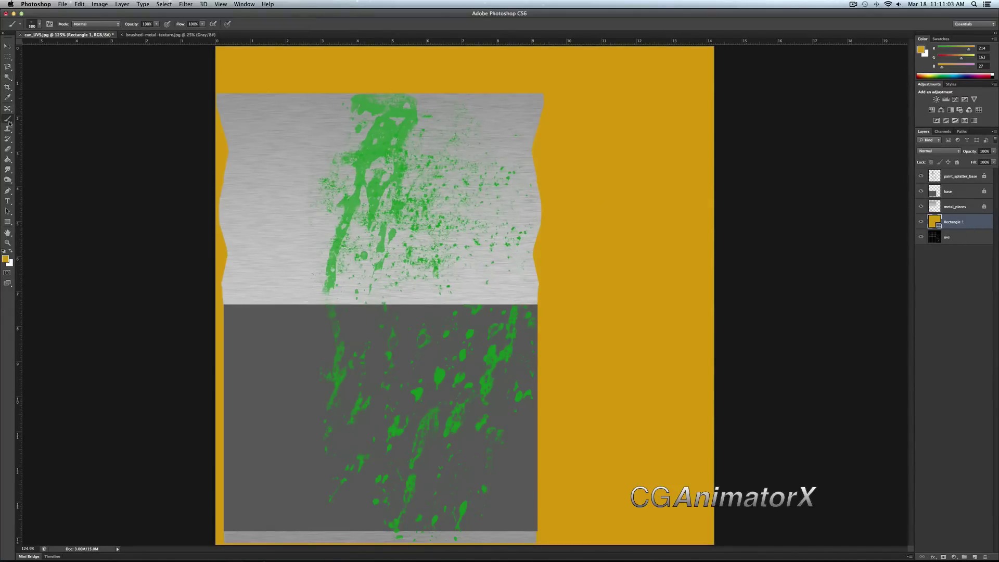
pyautogui.click(654, 195)
pyautogui.click(558, 180)
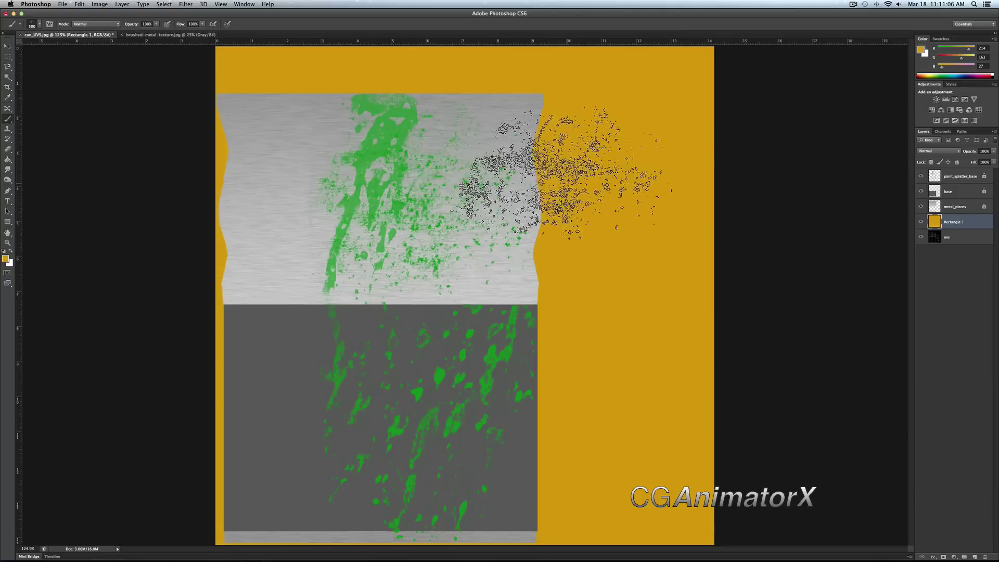
# Select the empty background around the UV shells on the uvs layer with the Magic Wand, and make Rectangle 1 active.
pyautogui.click(7, 78)
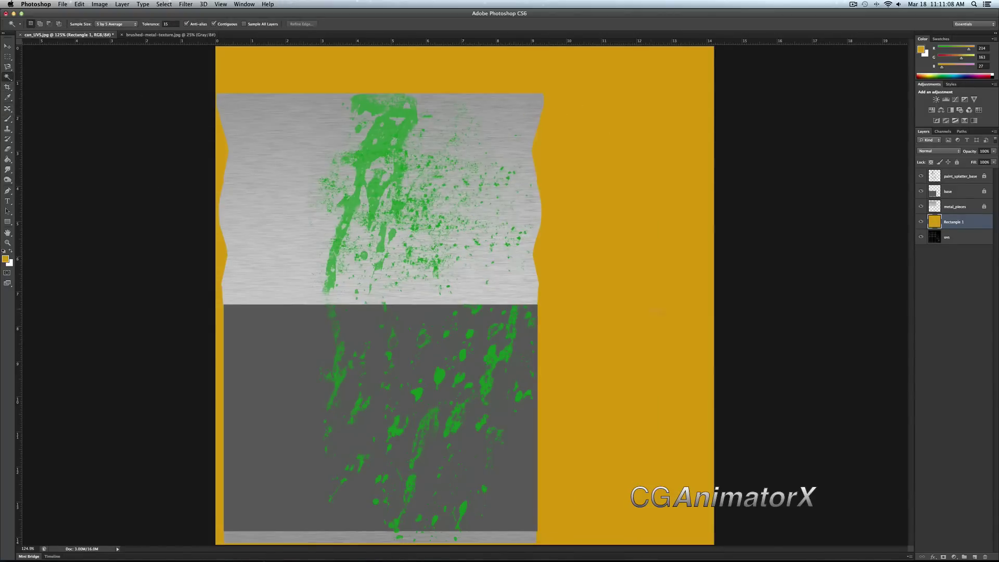
pyautogui.click(665, 240)
pyautogui.press('super+z')
pyautogui.click(972, 242)
pyautogui.click(675, 234)
pyautogui.press('super+z')
pyautogui.click(684, 237)
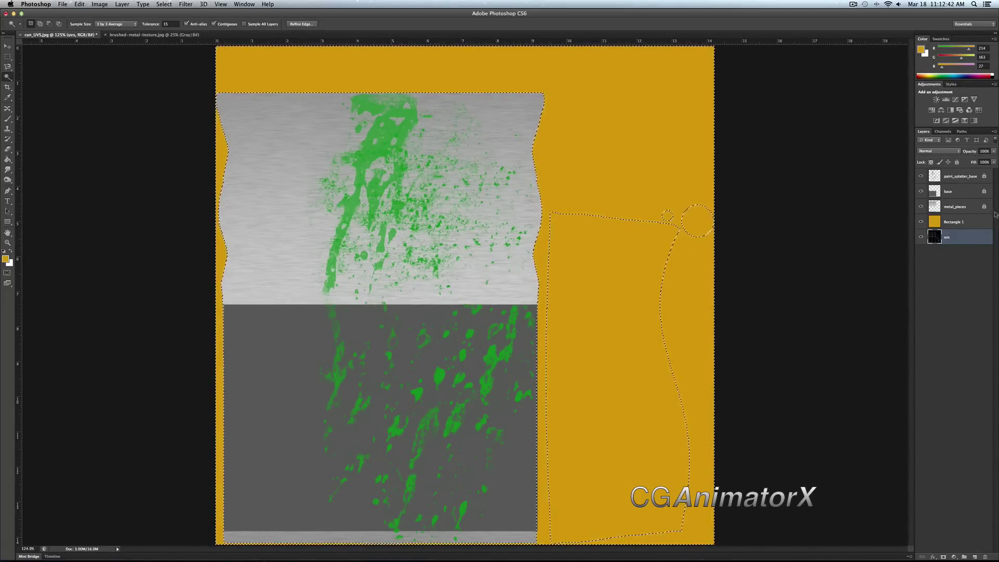
pyautogui.click(960, 222)
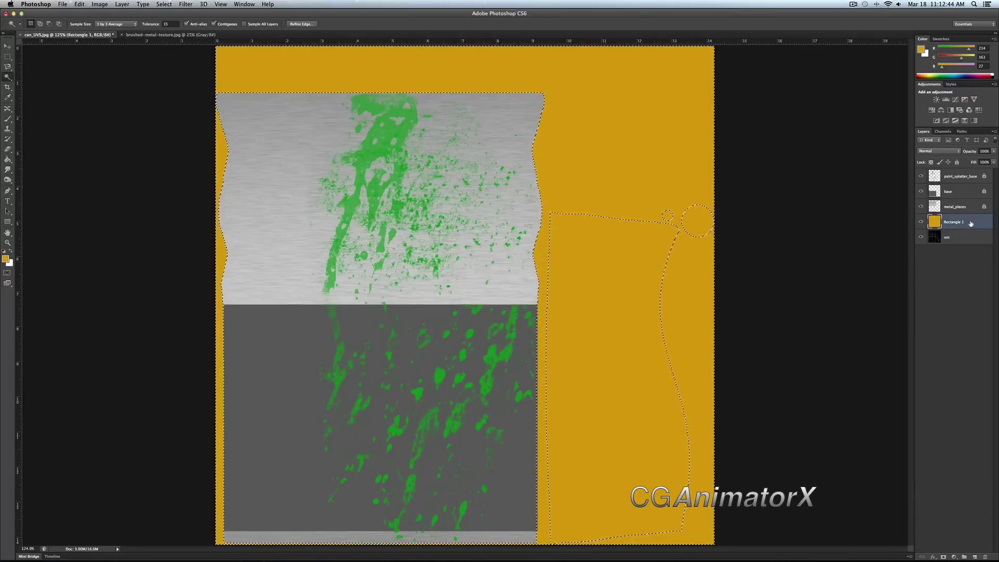
pyautogui.click(8, 46)
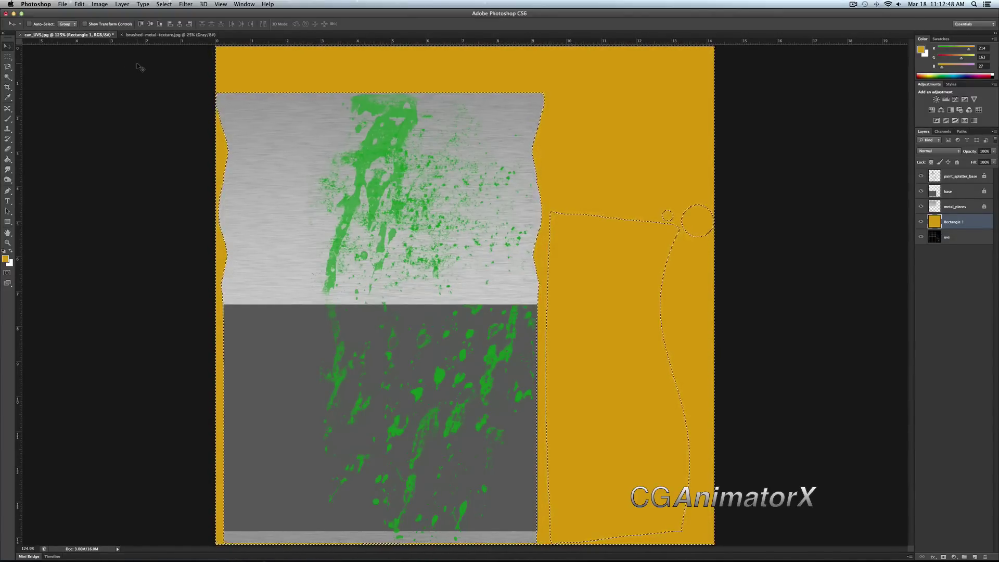
pyautogui.press('super+j')
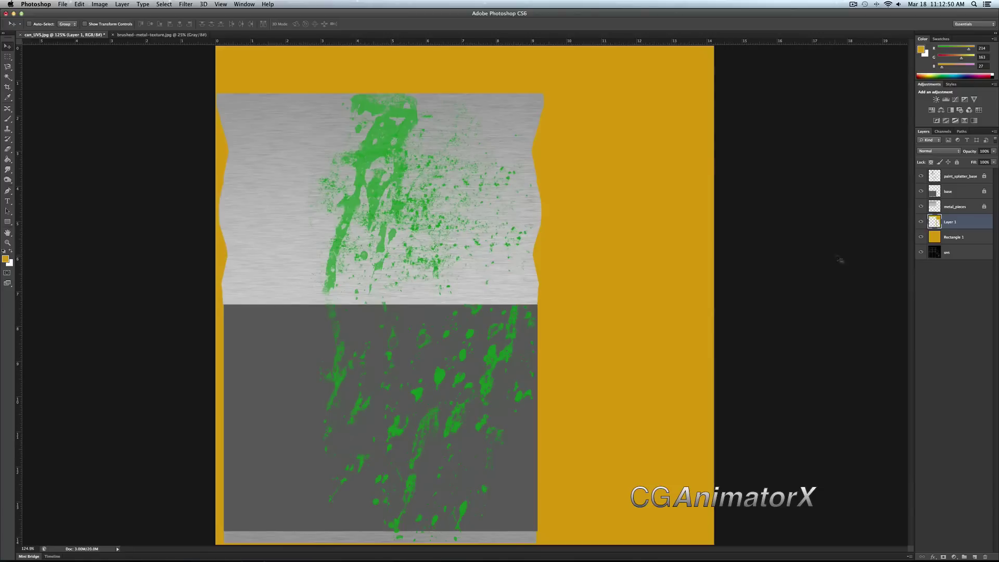
pyautogui.press('super+z')
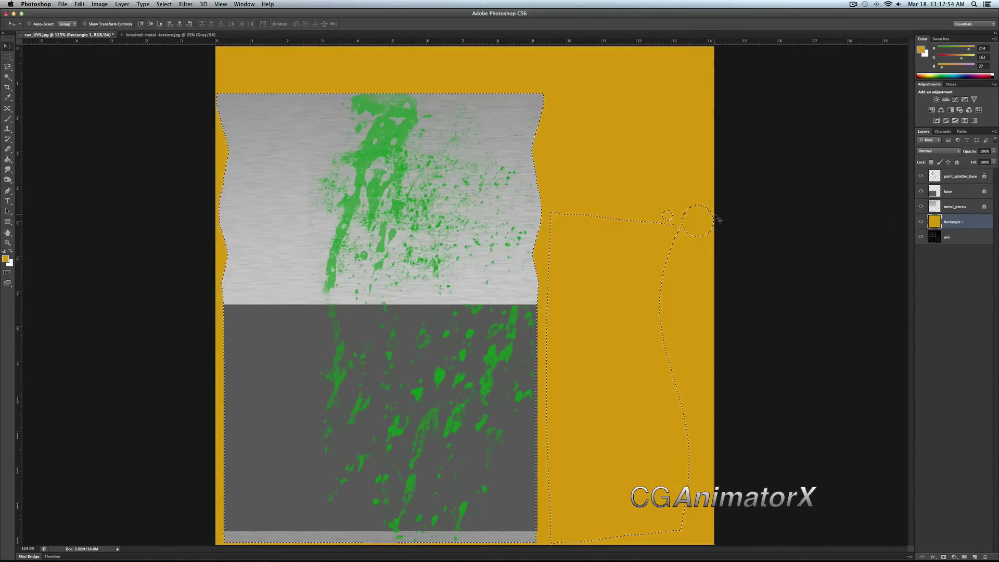
# Copy the yellow inside the inverted UV shell selection to a new layer and delete the full Rectangle 1 layer.
pyautogui.press('super+j')
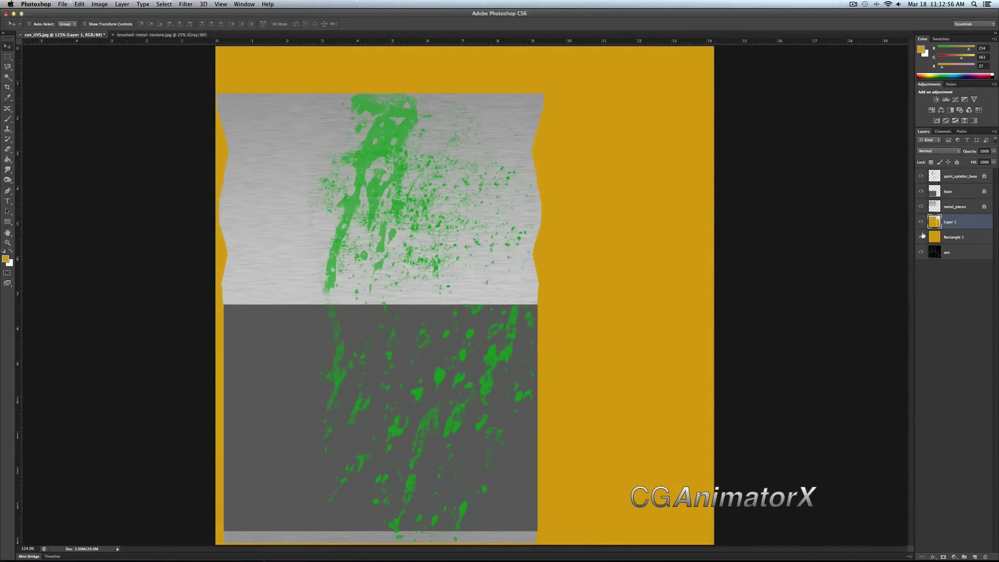
pyautogui.click(921, 237)
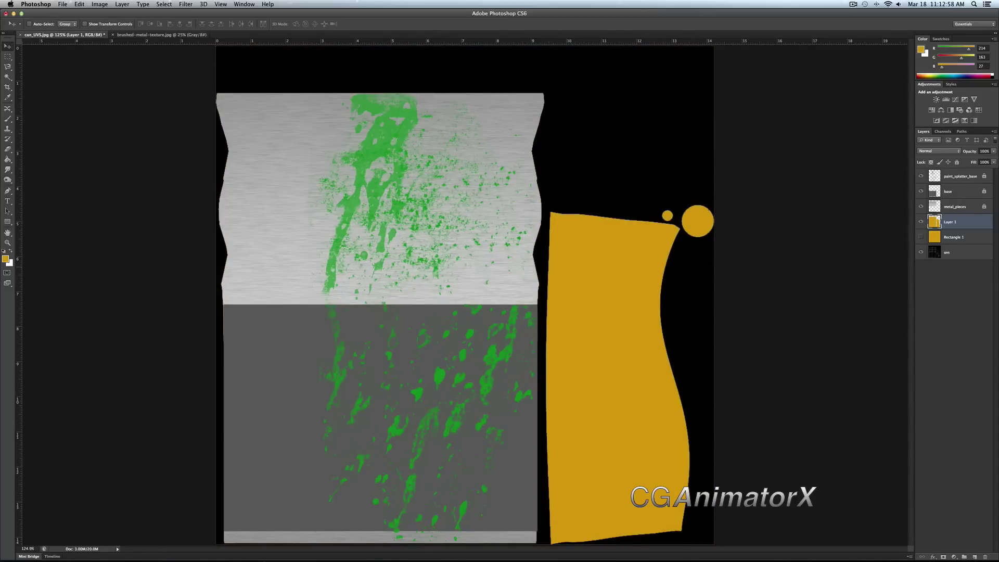
pyautogui.click(963, 239)
pyautogui.press('Delete')
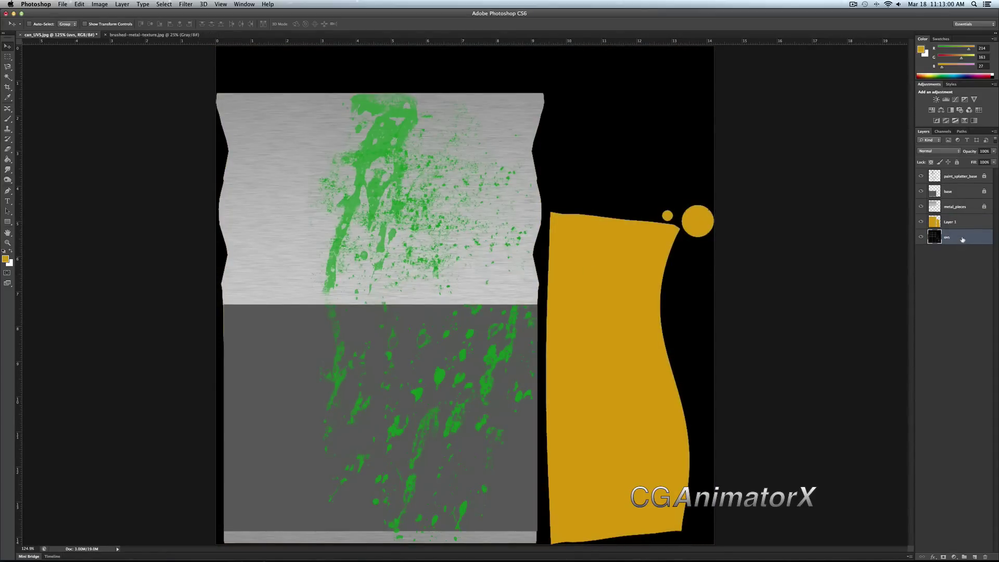
# Hide the uvs, metal_pieces, base and paint_splatter_base layers so only the yellow Layer 1 shows.
pyautogui.click(922, 222)
pyautogui.click(922, 223)
pyautogui.click(921, 237)
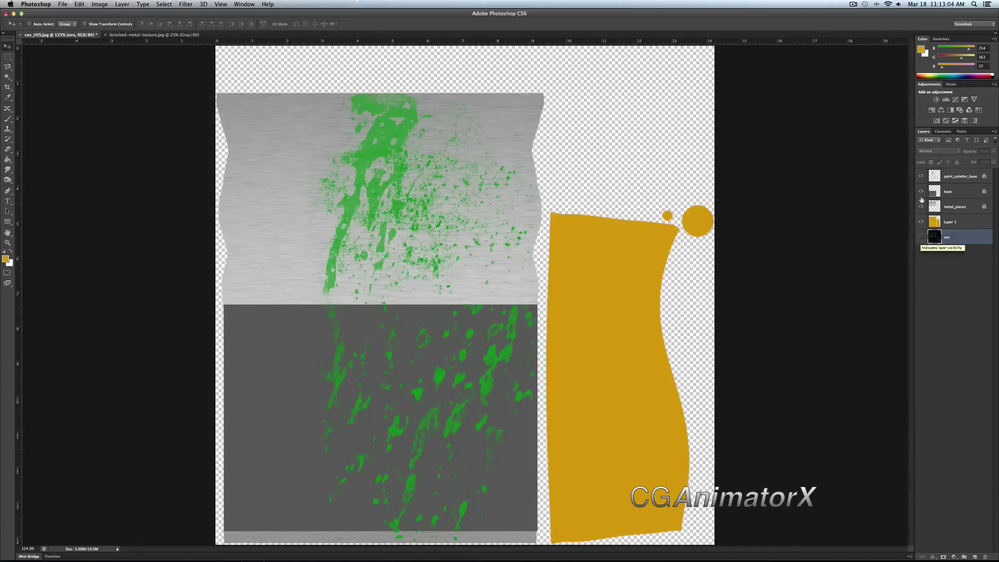
pyautogui.click(921, 206)
pyautogui.click(921, 192)
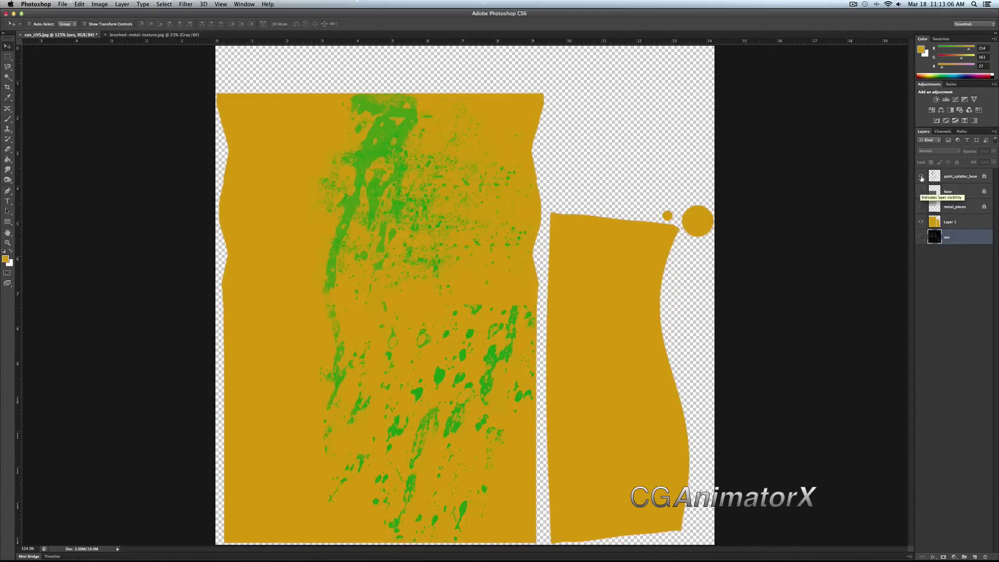
pyautogui.click(921, 177)
# Make Layer 1 active for the Eraser and replace its textured brush with a hard round tip.
pyautogui.press('e')
pyautogui.click(272, 144)
pyautogui.click(565, 181)
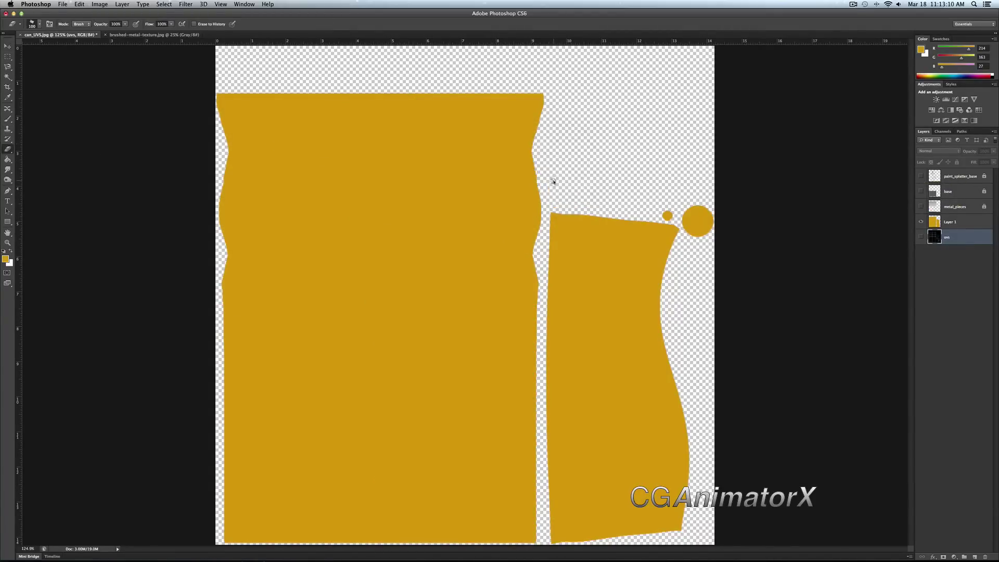
pyautogui.click(968, 223)
pyautogui.moveTo(225, 232)
pyautogui.mouseDown()
pyautogui.moveTo(229, 219)
pyautogui.moveTo(325, 194)
pyautogui.mouseUp()
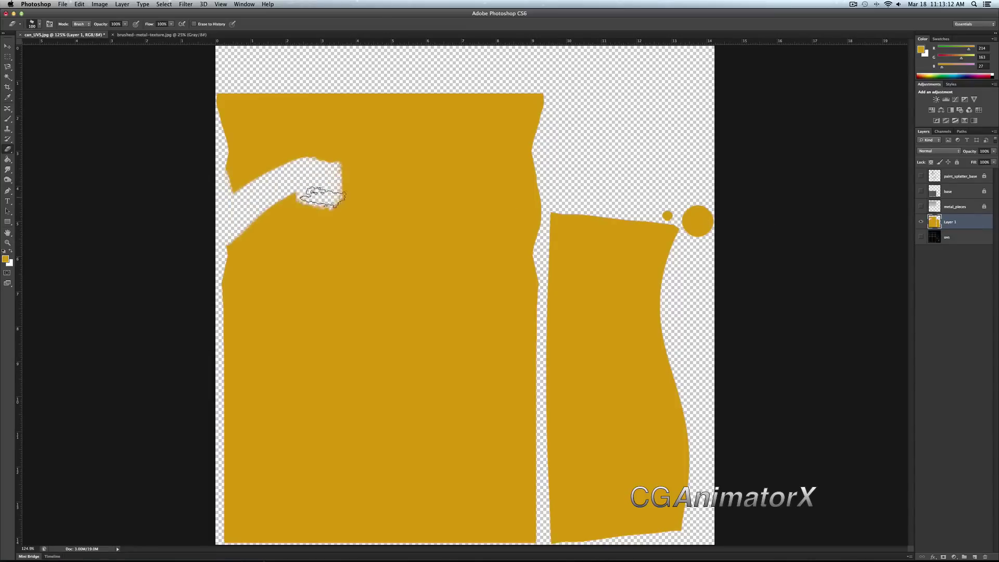
pyautogui.press('super+z')
pyautogui.click(39, 24)
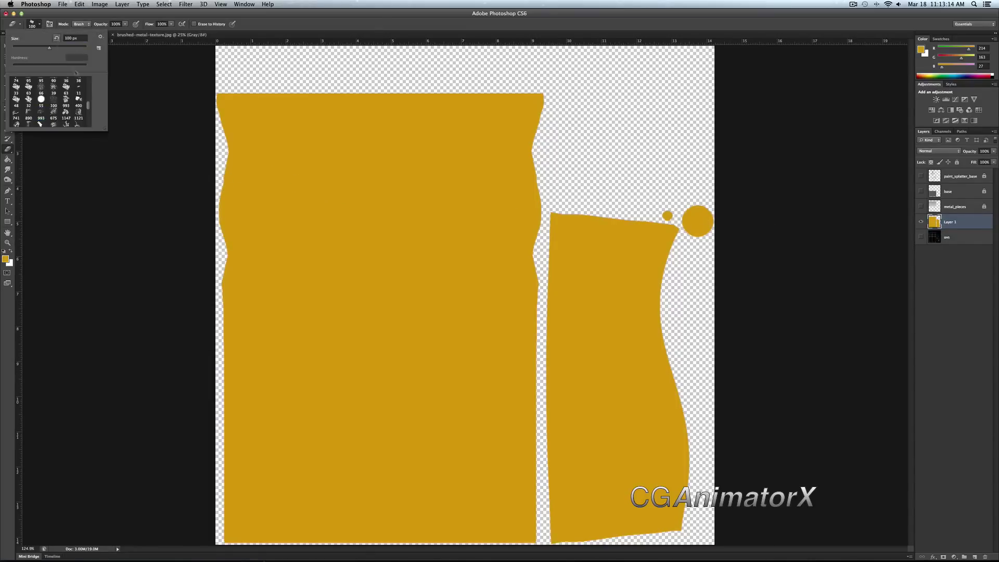
pyautogui.moveTo(89, 104); pyautogui.dragTo(89, 79)
pyautogui.click(53, 84)
# Erase all the yellow over the can body shells on Layer 1, keeping the curved cap shell and the two circles.
pyautogui.moveTo(261, 128); pyautogui.dragTo(233, 324)
pyautogui.press(']')
pyautogui.press(']')
pyautogui.press(']')
pyautogui.press(']')
pyautogui.press(']')
pyautogui.press(']')
pyautogui.moveTo(285, 293)
pyautogui.mouseDown()
pyautogui.moveTo(269, 238)
pyautogui.moveTo(289, 541)
pyautogui.moveTo(350, 423)
pyautogui.moveTo(428, 486)
pyautogui.moveTo(462, 538)
pyautogui.moveTo(462, 469)
pyautogui.moveTo(468, 479)
pyautogui.moveTo(447, 182)
pyautogui.moveTo(457, 67)
pyautogui.moveTo(473, 67)
pyautogui.moveTo(387, 236)
pyautogui.mouseUp()
pyautogui.press('[')
pyautogui.press('[')
pyautogui.press('[')
pyautogui.press('[')
pyautogui.press('[')
pyautogui.press('[')
pyautogui.press('[')
pyautogui.press('[')
pyautogui.press('[')
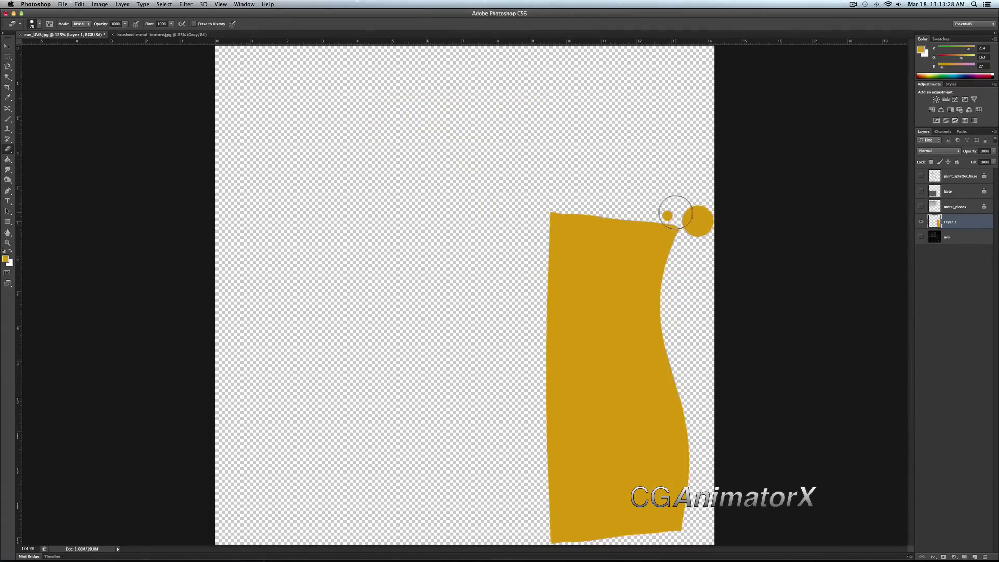
pyautogui.press('[')
pyautogui.press('[')
pyautogui.click(664, 213)
pyautogui.hotkey('ctrl', 'z')
# Show the uvs, metal_pieces, base and paint_splatter_base layers again.
pyautogui.click(920, 237)
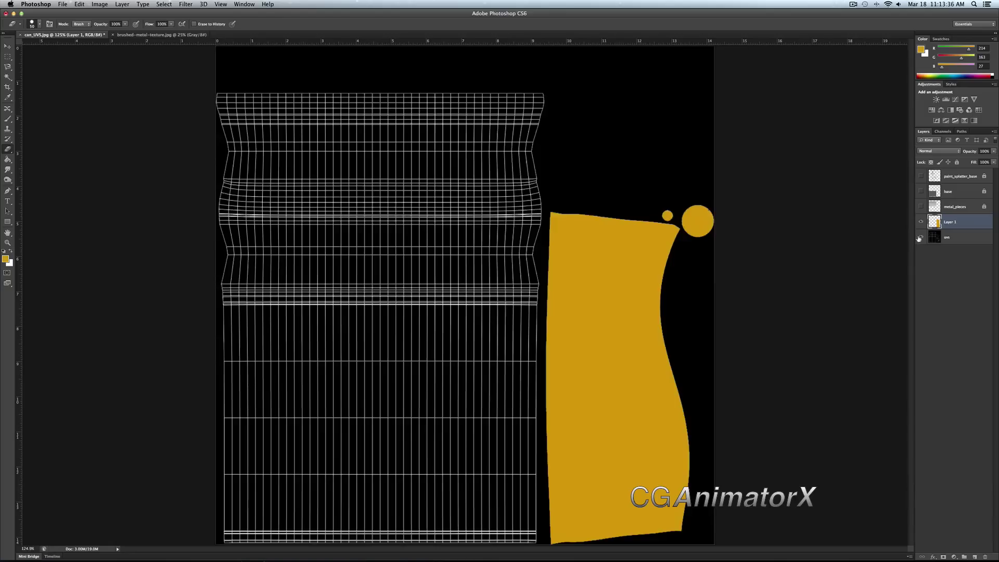
pyautogui.click(922, 206)
pyautogui.click(921, 192)
pyautogui.click(921, 177)
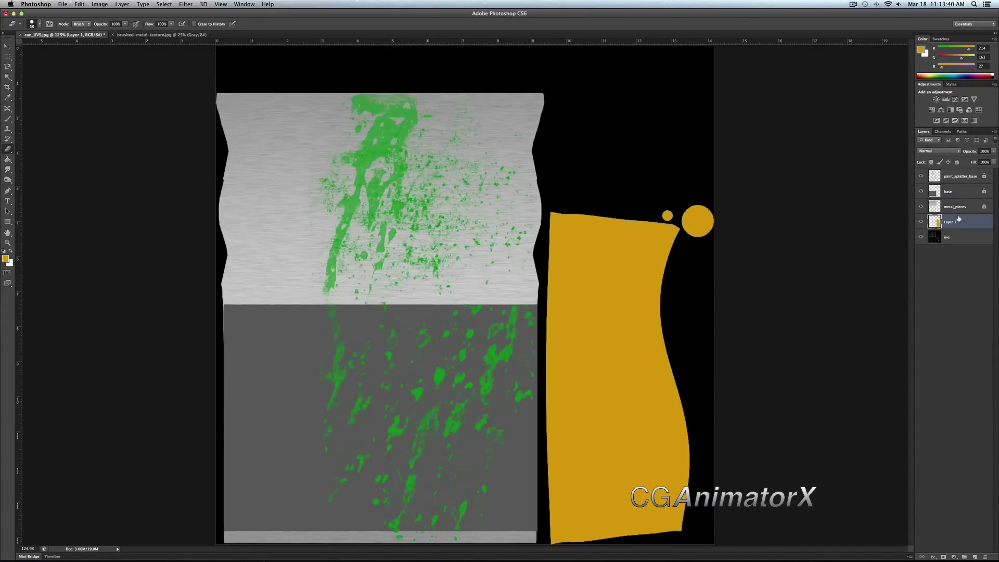
# Move Layer 1 above paint_splatter_base and rename it cap.
pyautogui.moveTo(956, 225); pyautogui.dragTo(959, 181)
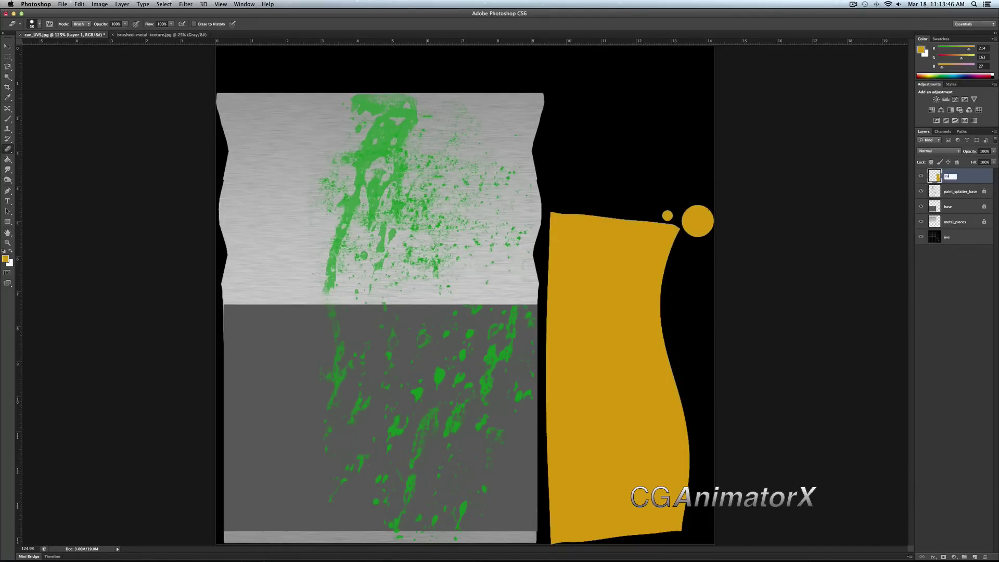
pyautogui.press('Return')
# Sample the green of a splatter on the grey body as the foreground colour for the Brush.
pyautogui.click(8, 119)
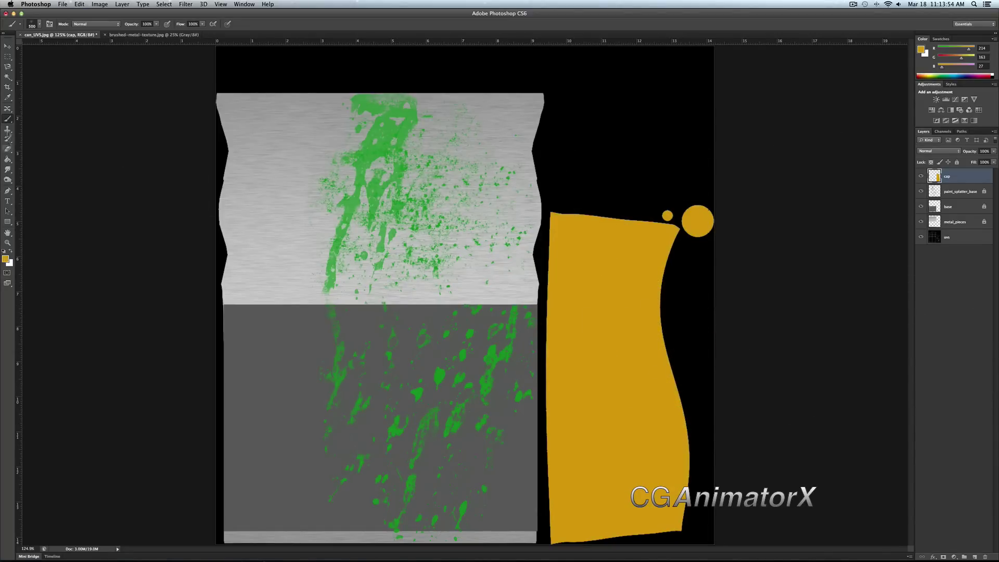
pyautogui.click(9, 97)
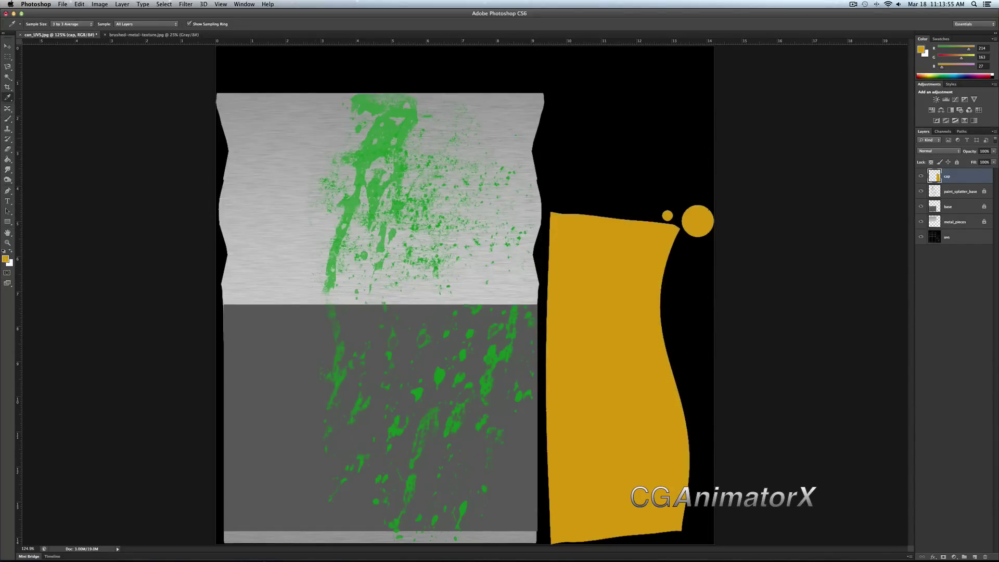
pyautogui.click(443, 374)
pyautogui.click(8, 120)
pyautogui.click(602, 357)
pyautogui.press('super+z')
pyautogui.click(702, 380)
pyautogui.press('super+z')
pyautogui.click(636, 390)
pyautogui.press('super+z')
pyautogui.click(619, 432)
pyautogui.press('super+z')
# Add a new empty layer above the cap layer.
pyautogui.click(975, 557)
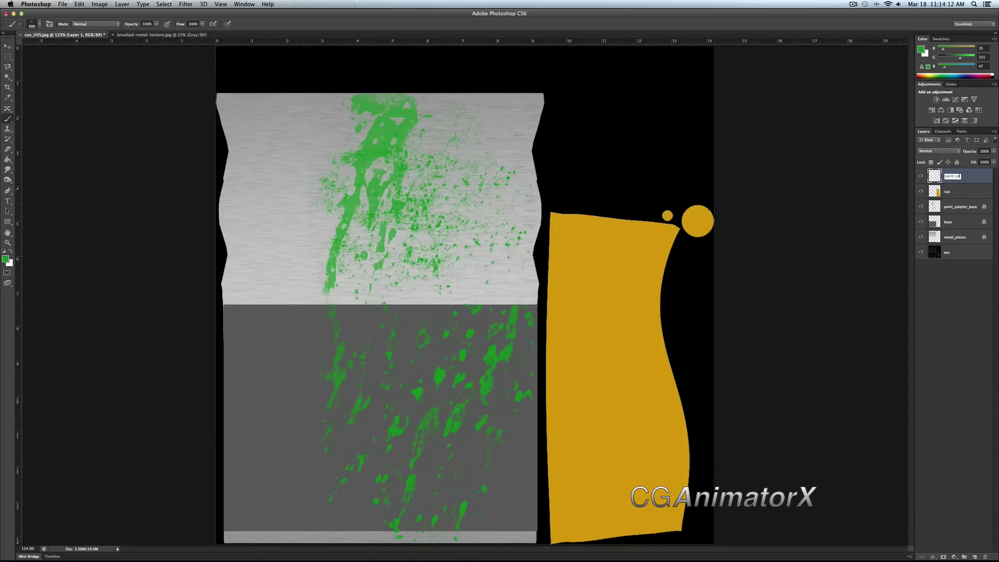
# Name the new empty layer paint_splatter_2.
pyautogui.write('_2')
pyautogui.press('Return')
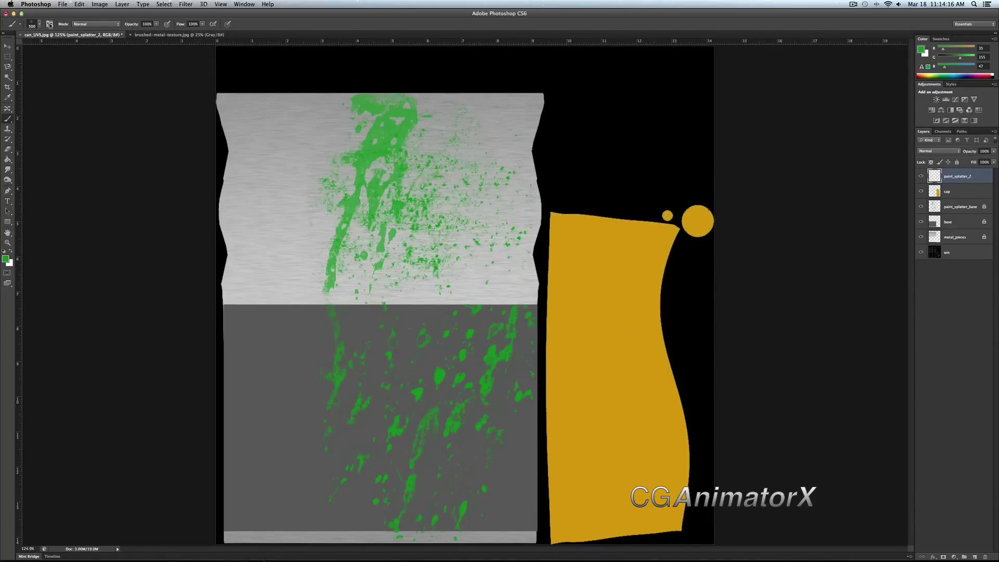
# Try stamping green droplets over the cap with the 740 px splatter brush, undo the stamp and reduce the brush to 300 px.
pyautogui.click(41, 24)
pyautogui.scroll(-10, 45, 99)
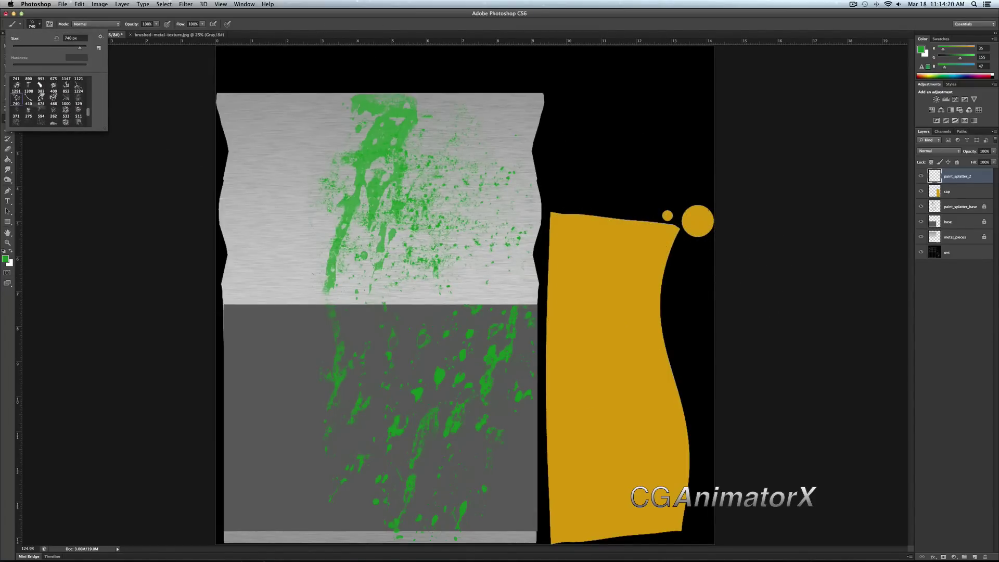
pyautogui.click(585, 324)
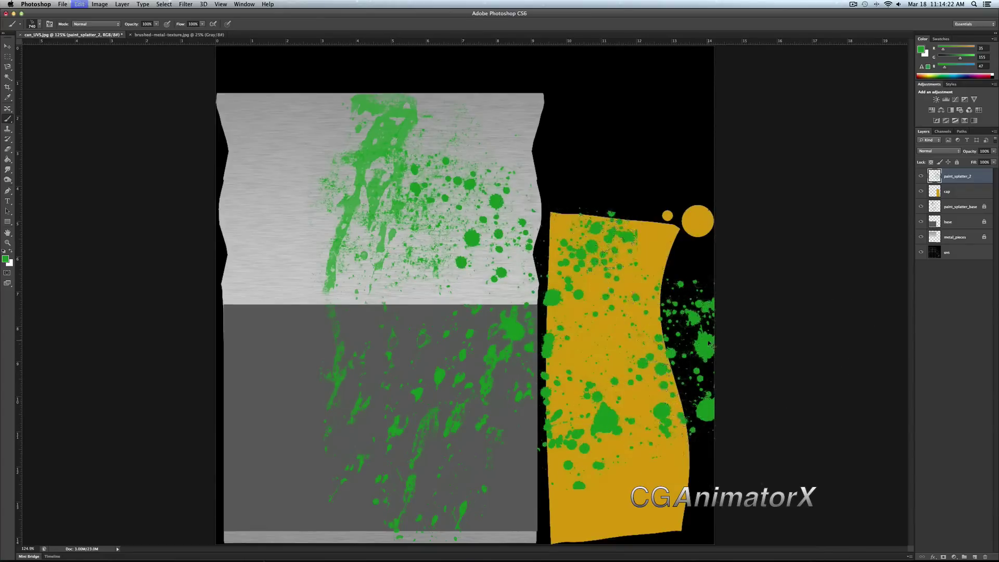
pyautogui.press('super+alt+z')
pyautogui.press('super+alt+z')
pyautogui.press('[')
pyautogui.press('[')
pyautogui.press('[')
pyautogui.press('[')
pyautogui.press('[')
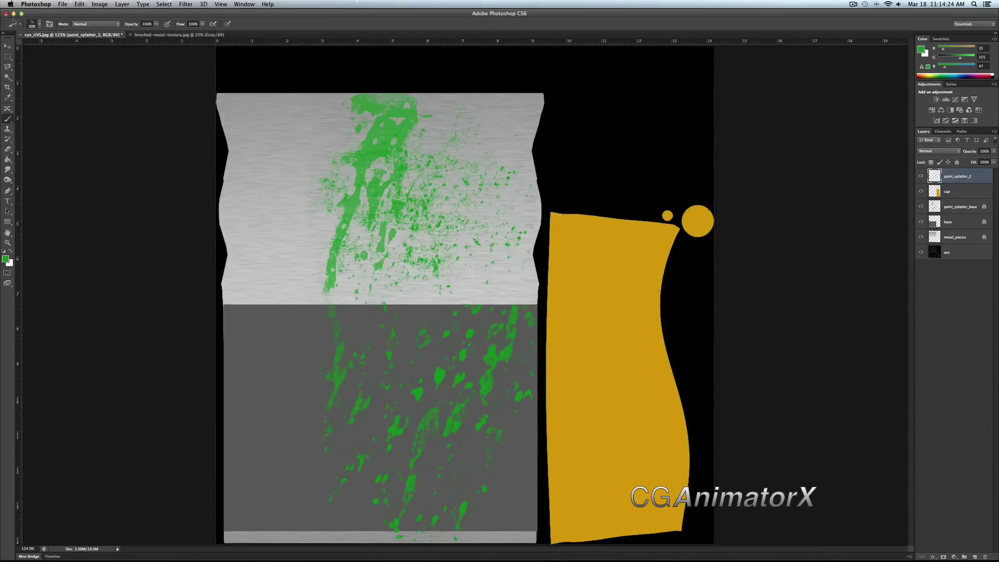
# Try stamping a green drip over the cap with the 674 px dripping paint brush, and undo it.
pyautogui.click(41, 25)
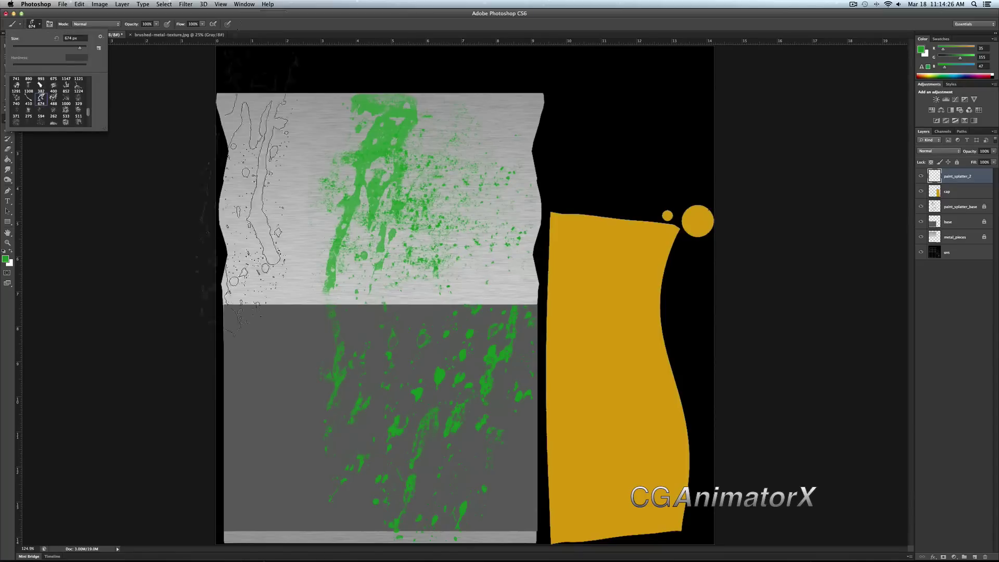
pyautogui.click(609, 356)
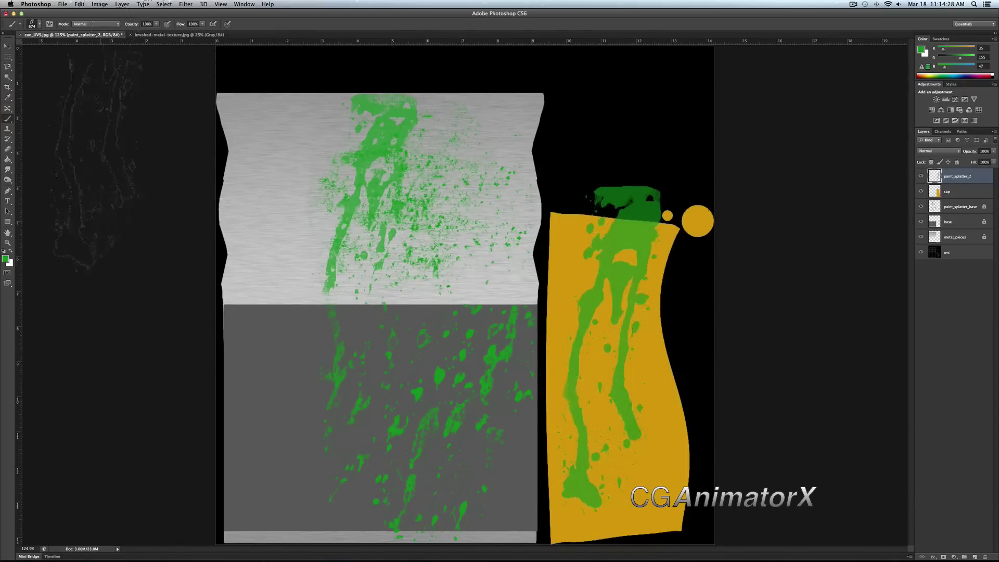
pyautogui.press('super+z')
# Cover the whole cap with green splatters on paint_splatter_2 using the streaky splatter brush at 300 px, and hide the uvs layer.
pyautogui.click(52, 100)
pyautogui.click(594, 350)
pyautogui.press('super+z')
pyautogui.press('[')
pyautogui.press('[')
pyautogui.click(614, 294)
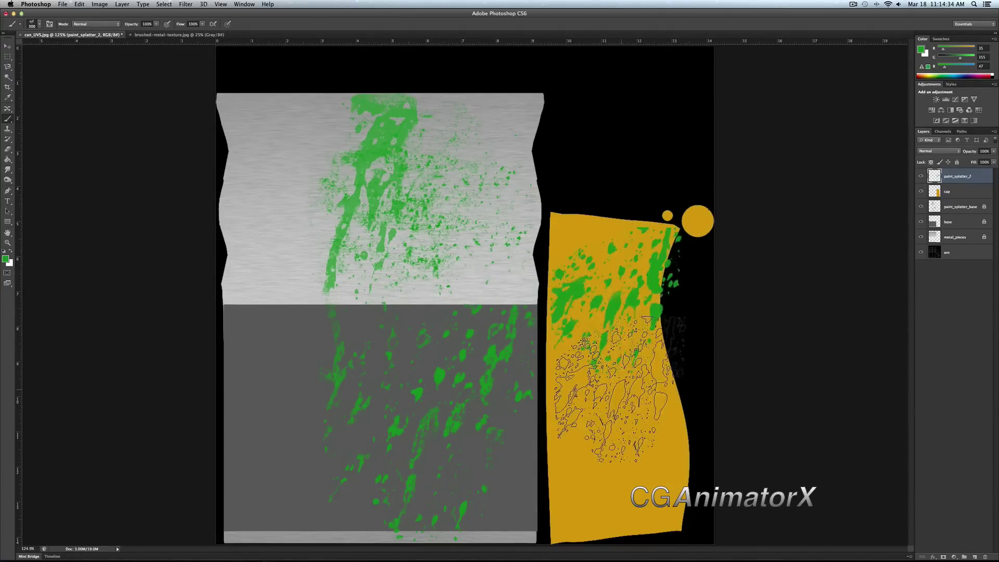
pyautogui.press('super+z')
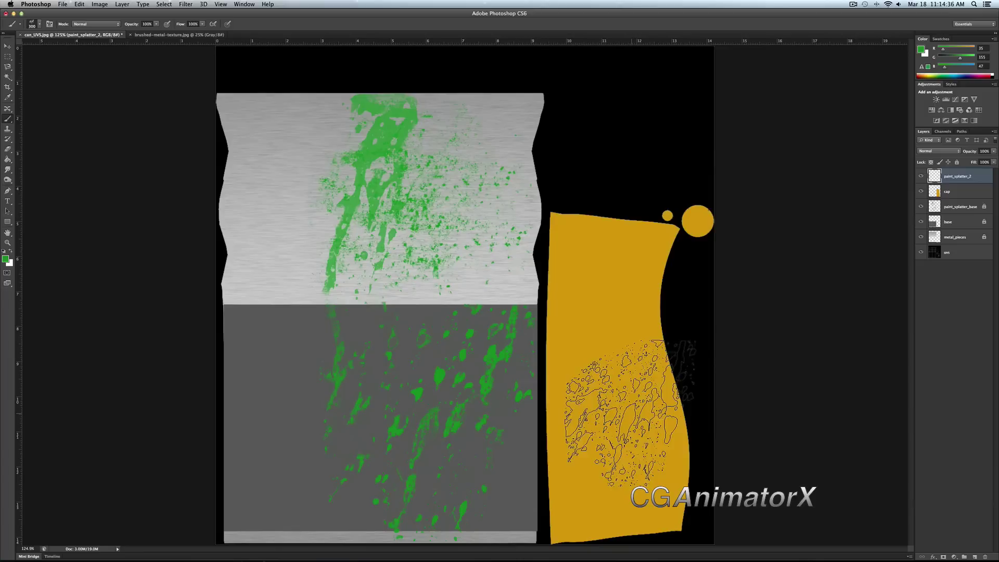
pyautogui.click(606, 391)
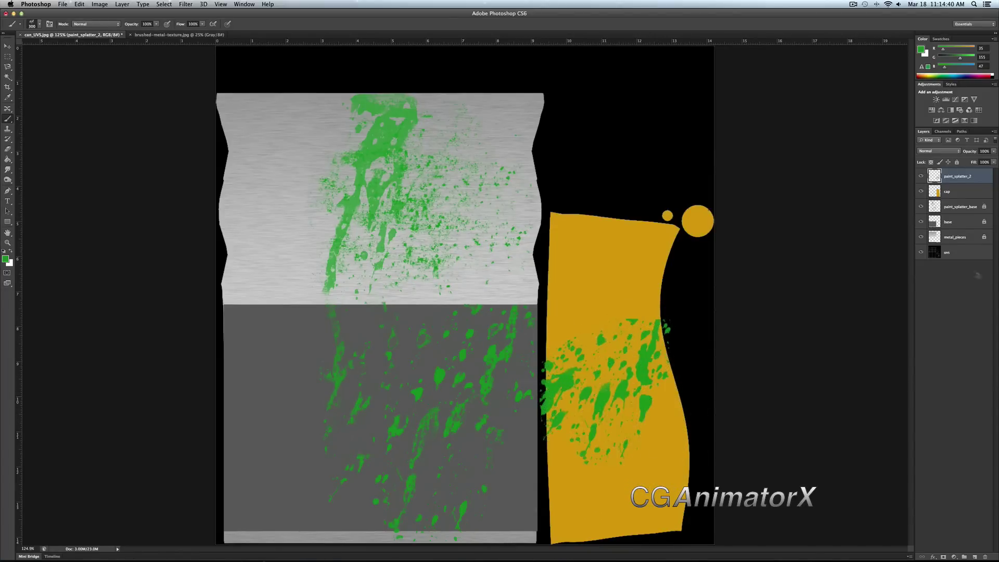
pyautogui.click(921, 252)
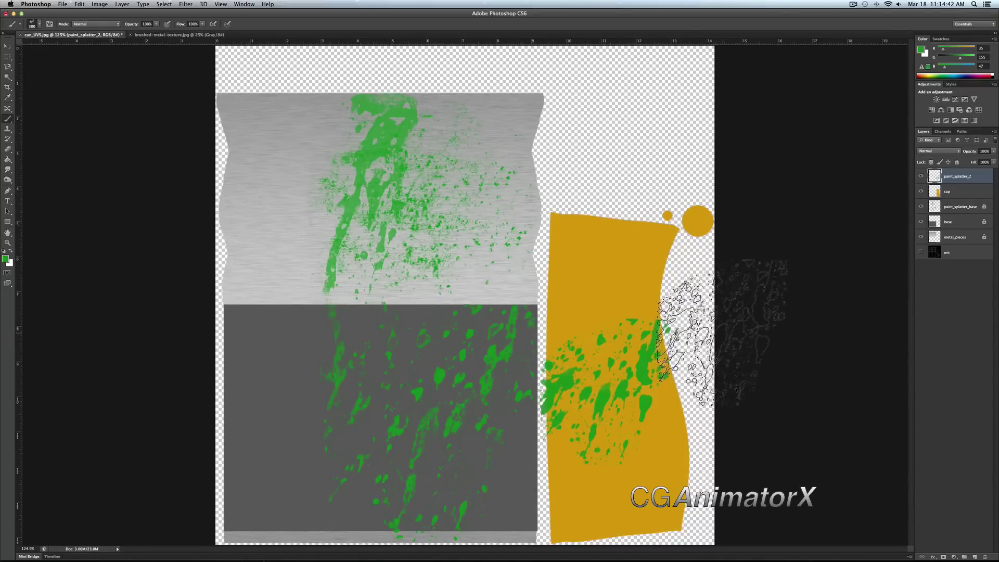
pyautogui.click(616, 283)
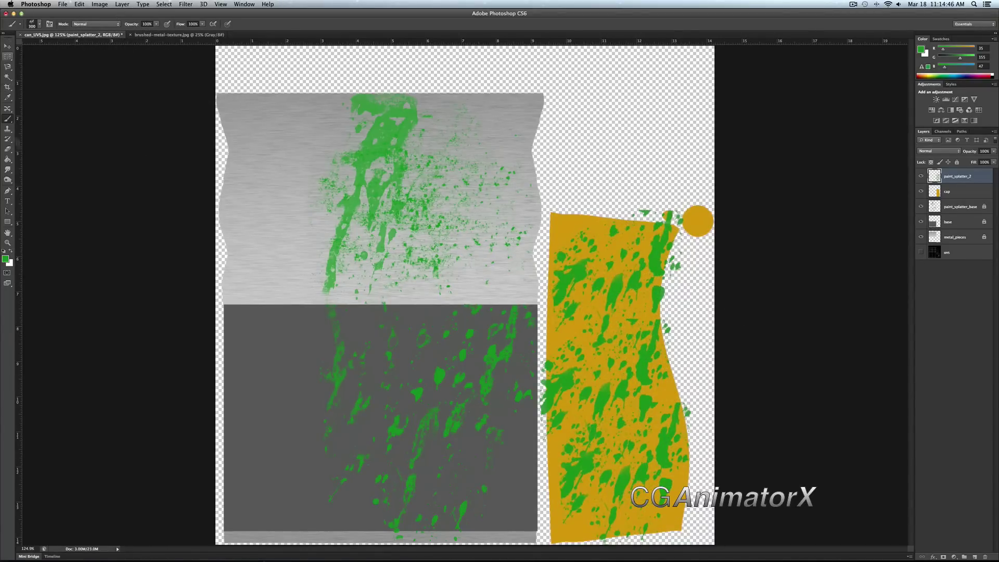
# Wear away the green splatters across the cap with the Eraser, using the rough 675 px texture brush.
pyautogui.click(9, 149)
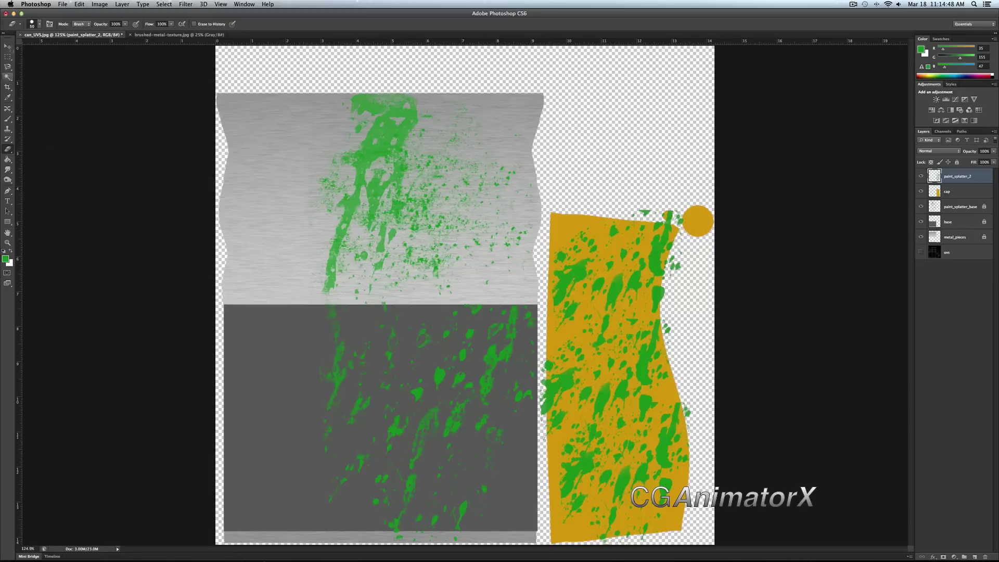
pyautogui.click(39, 25)
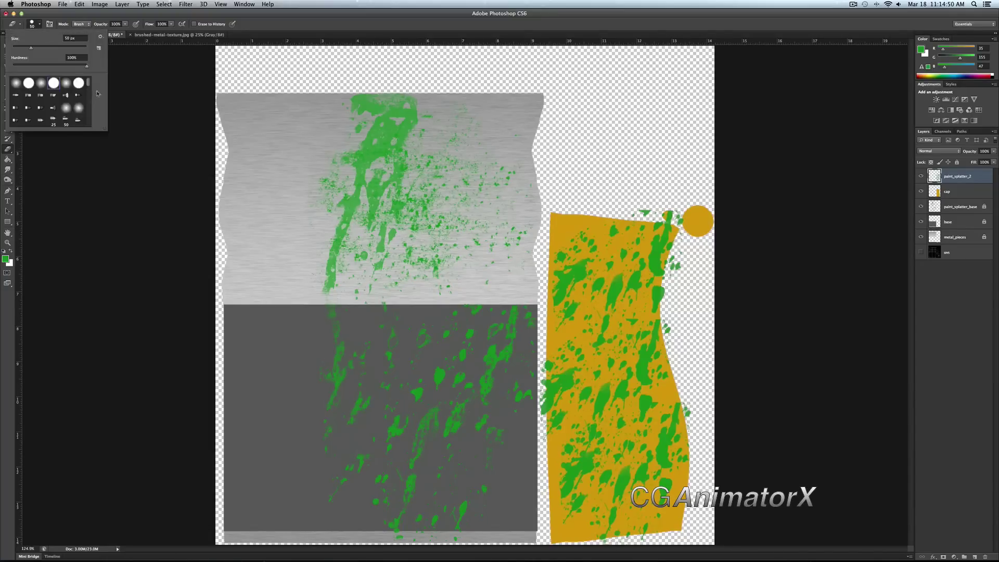
pyautogui.moveTo(89, 83); pyautogui.dragTo(90, 110)
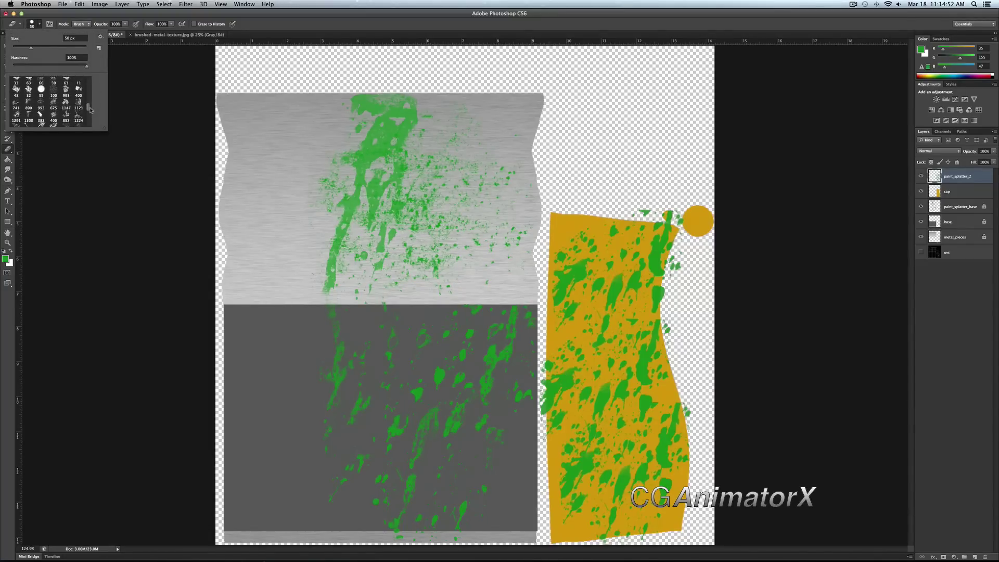
pyautogui.click(53, 102)
pyautogui.click(615, 299)
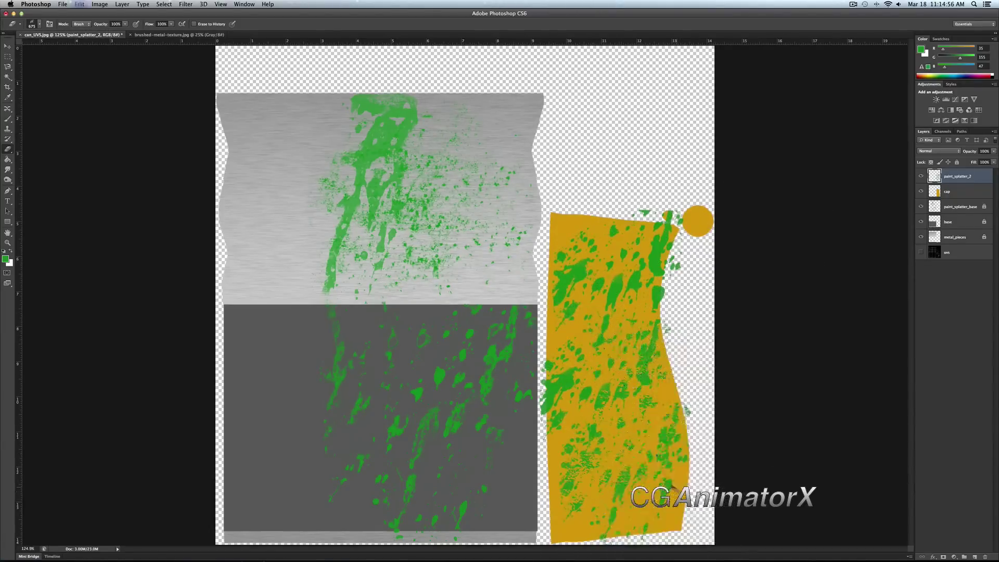
pyautogui.click(679, 413)
pyautogui.click(630, 281)
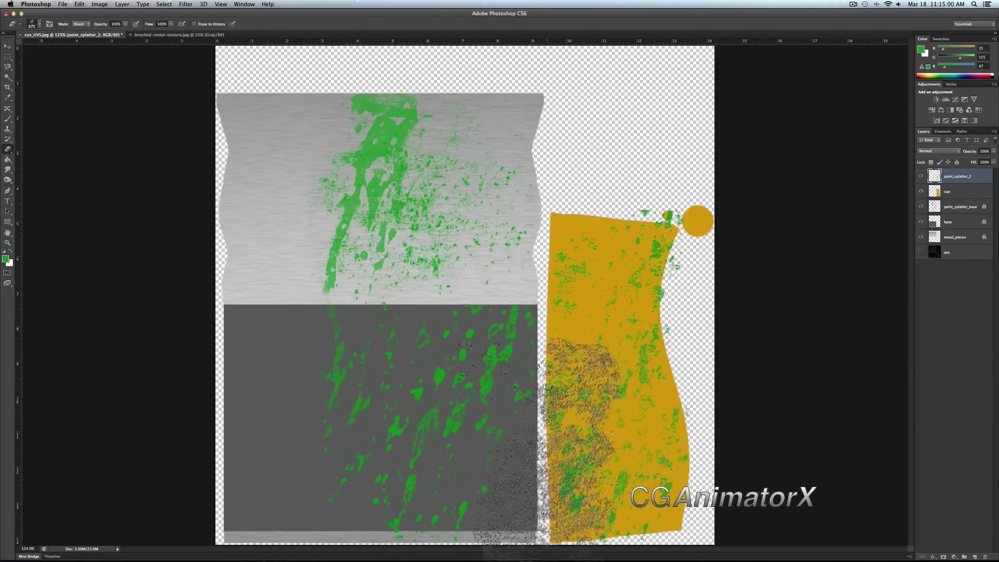
# Reduce the Eraser to 300 px and break up the remaining splatters near the cap's edges and the small circle.
pyautogui.press('[')
pyautogui.press('[')
pyautogui.press('[')
pyautogui.press('[')
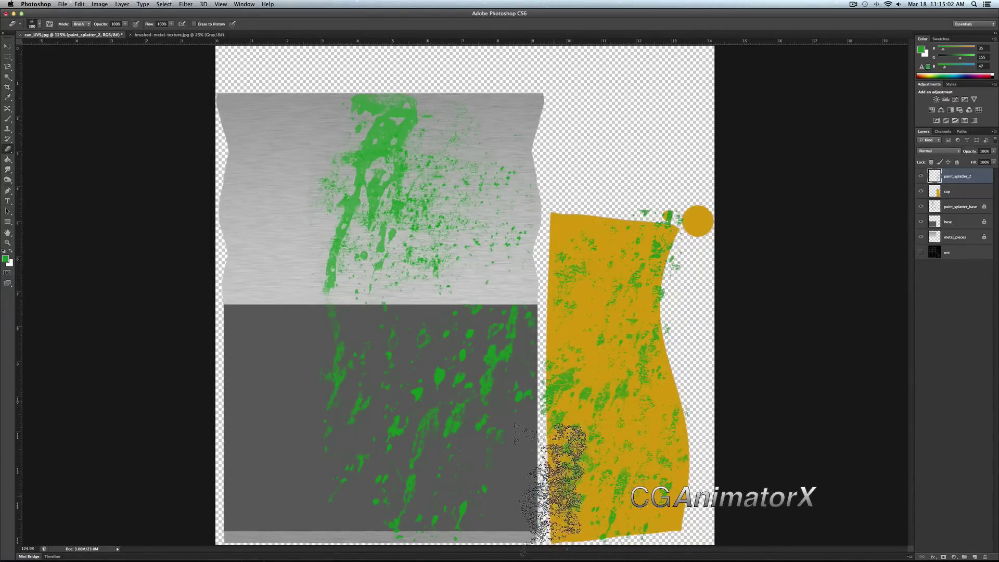
pyautogui.click(618, 512)
pyautogui.click(654, 226)
pyautogui.click(684, 422)
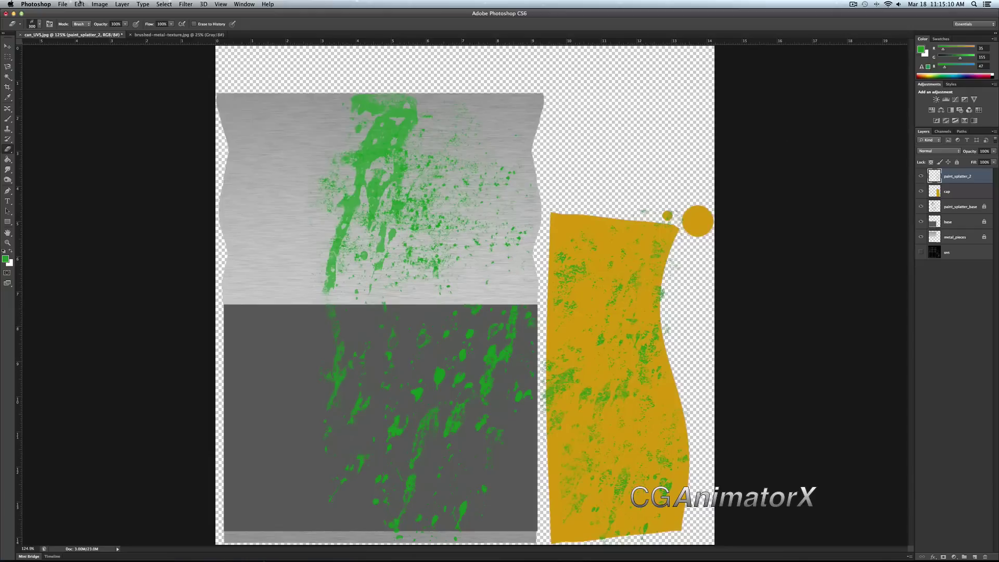
# Save the texture as a JPEG over the existing diffuse.jpg on the Desktop, with maximum quality 12.
pyautogui.click(62, 4)
pyautogui.click(82, 95)
pyautogui.press('super+shift+s')
pyautogui.click(466, 178)
pyautogui.click(499, 235)
pyautogui.click(468, 286)
pyautogui.click(616, 310)
pyautogui.click(516, 144)
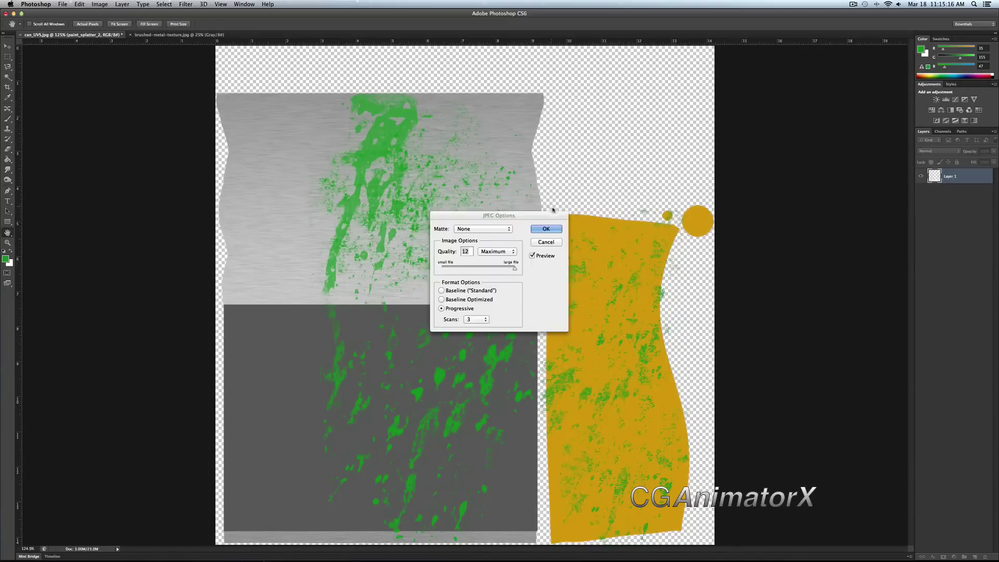
pyautogui.click(546, 229)
# Switch to Maya and reload the diffuse.jpg file texture on the can.
pyautogui.press('super+Tab')
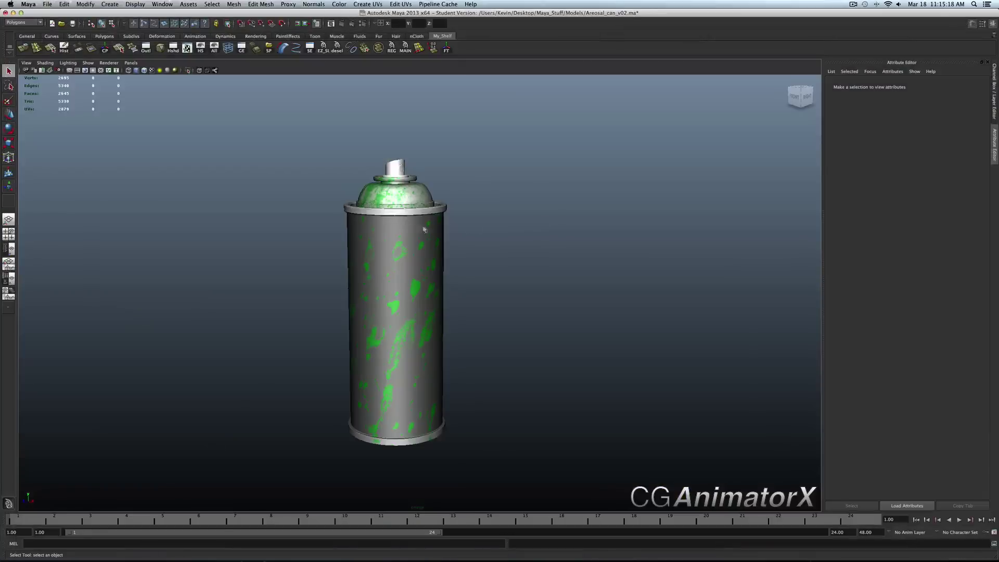
pyautogui.click(439, 230)
pyautogui.click(983, 175)
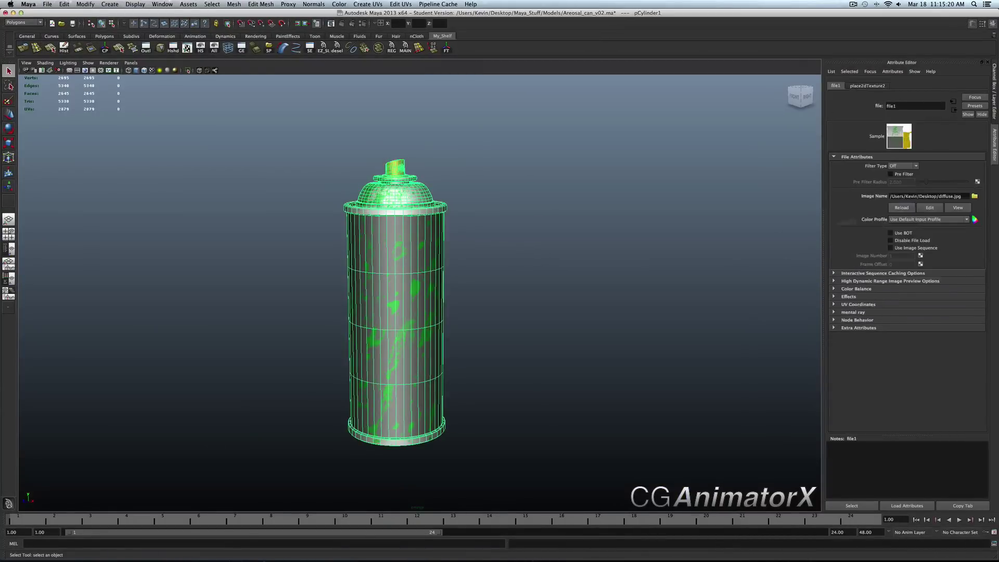
pyautogui.click(516, 226)
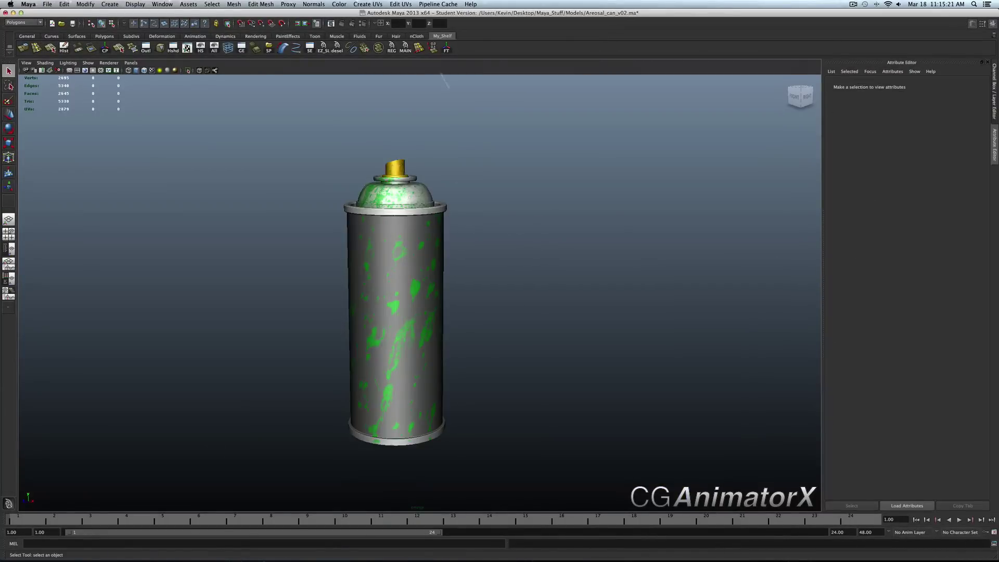
# Render the current frame with mental ray to check the textured can, and close the render window.
pyautogui.click(340, 23)
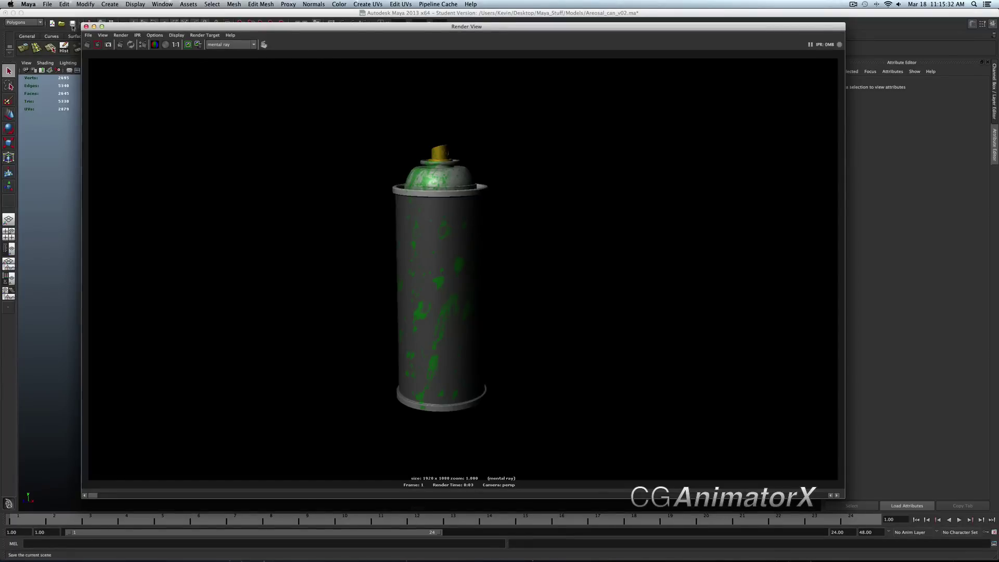
pyautogui.click(85, 27)
# Examine the yellow nozzle, its round spray hole and the worn green splatters from close up.
pyautogui.keyDown('alt'); pyautogui.moveTo(333, 292); pyautogui.dragTo(385, 273, button='right'); pyautogui.keyUp('alt')
pyautogui.keyDown('alt'); pyautogui.moveTo(385, 273); pyautogui.dragTo(419, 422, button='middle'); pyautogui.keyUp('alt')
pyautogui.keyDown('alt'); pyautogui.moveTo(418, 422); pyautogui.dragTo(510, 365, button='right'); pyautogui.keyUp('alt')
pyautogui.moveTo(532, 238)
pyautogui.keyDown('alt'); pyautogui.mouseDown()
pyautogui.moveTo(355, 295)
pyautogui.moveTo(338, 322)
pyautogui.moveTo(400, 241)
pyautogui.mouseUp(); pyautogui.keyUp('alt')
pyautogui.keyDown('alt'); pyautogui.moveTo(400, 241); pyautogui.dragTo(469, 314, button='middle'); pyautogui.keyUp('alt')
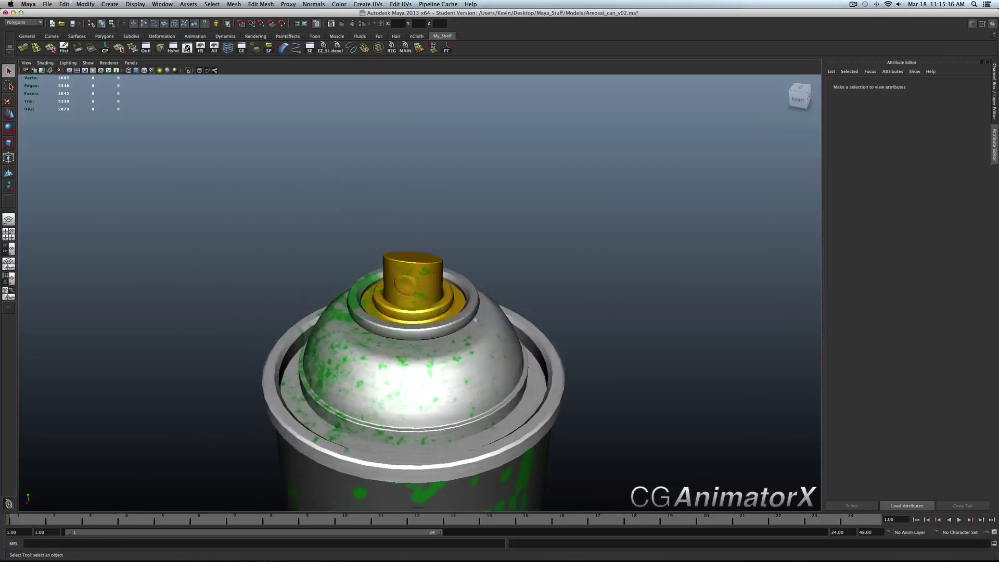
pyautogui.keyDown('alt'); pyautogui.moveTo(400, 333); pyautogui.dragTo(464, 320, button='right'); pyautogui.keyUp('alt')
pyautogui.keyDown('alt'); pyautogui.moveTo(464, 322); pyautogui.dragTo(411, 251); pyautogui.keyUp('alt')
pyautogui.keyDown('alt'); pyautogui.moveTo(405, 265); pyautogui.dragTo(362, 266, button='right'); pyautogui.keyUp('alt')
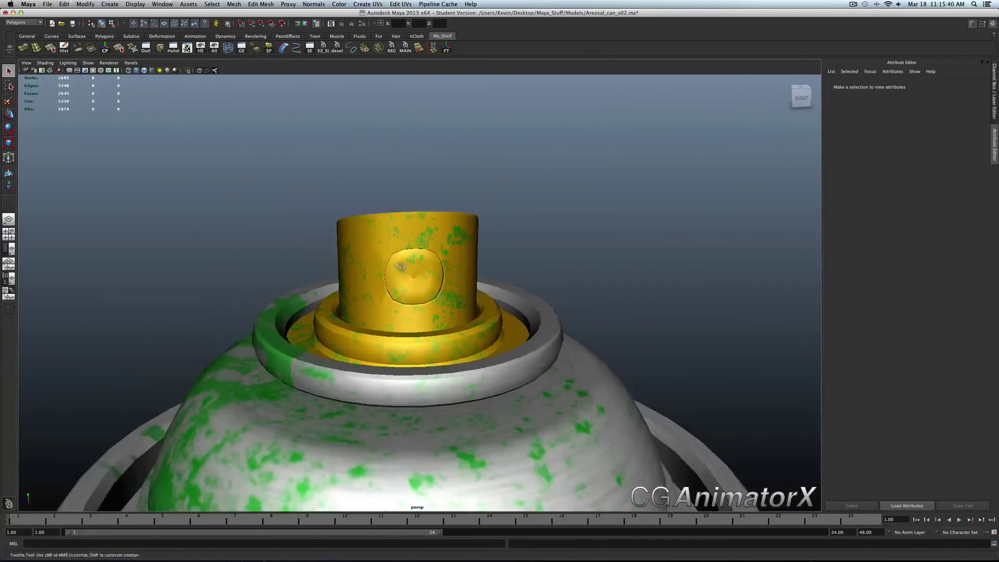
pyautogui.keyDown('alt'); pyautogui.moveTo(362, 267); pyautogui.dragTo(343, 234); pyautogui.keyUp('alt')
pyautogui.keyDown('alt'); pyautogui.moveTo(343, 234); pyautogui.dragTo(396, 286, button='middle'); pyautogui.keyUp('alt')
pyautogui.keyDown('alt'); pyautogui.moveTo(395, 287); pyautogui.dragTo(441, 287, button='right'); pyautogui.keyUp('alt')
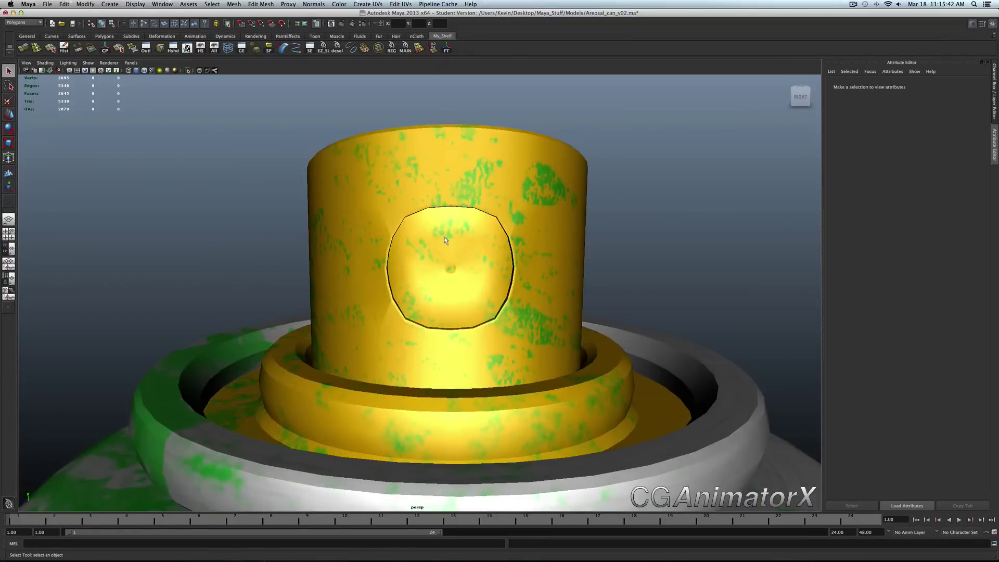
# Switch to Photoshop, reduce the Eraser to 250 px and make the cap layer active.
pyautogui.moveTo(533, 558)
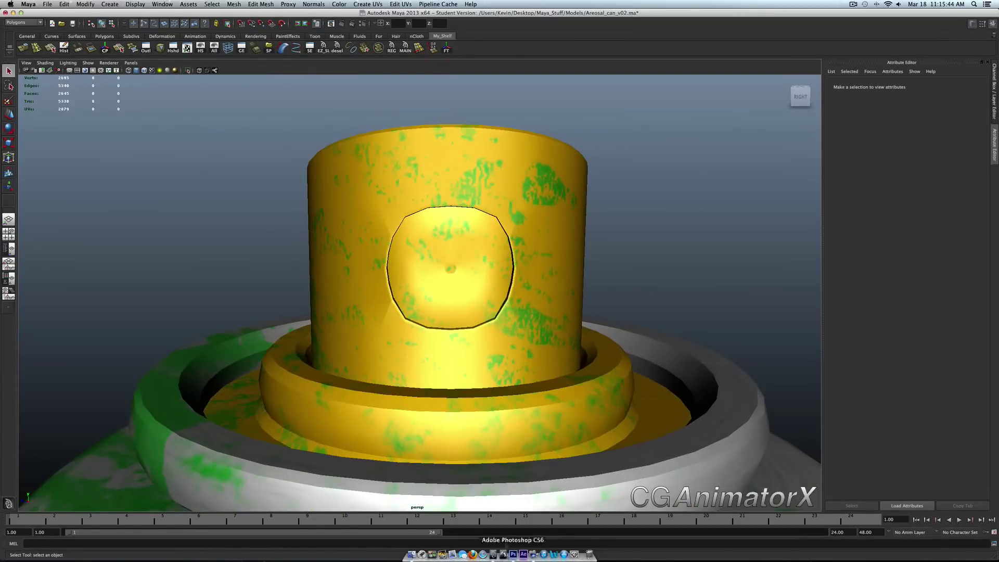
pyautogui.click(513, 555)
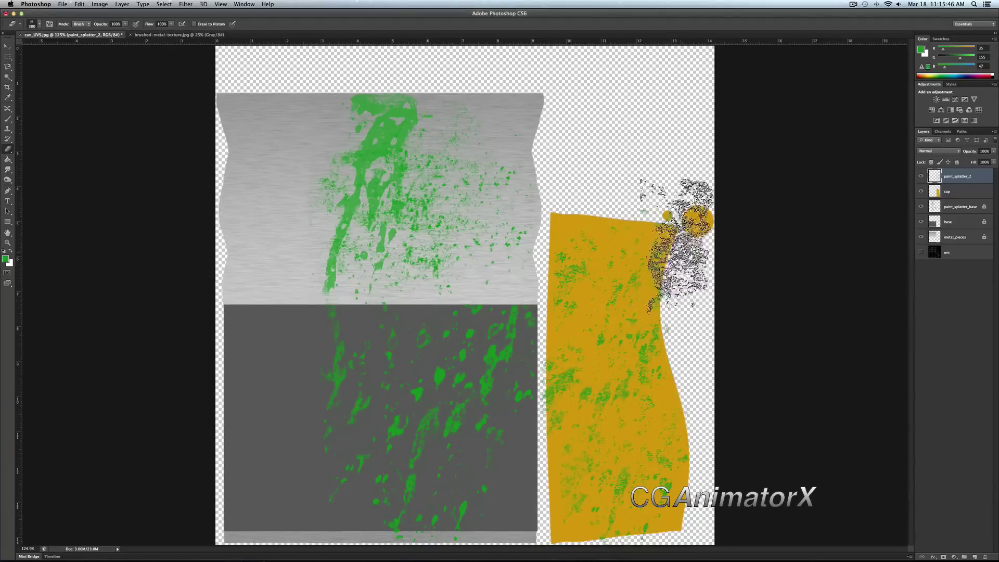
pyautogui.press('[')
pyautogui.press('[')
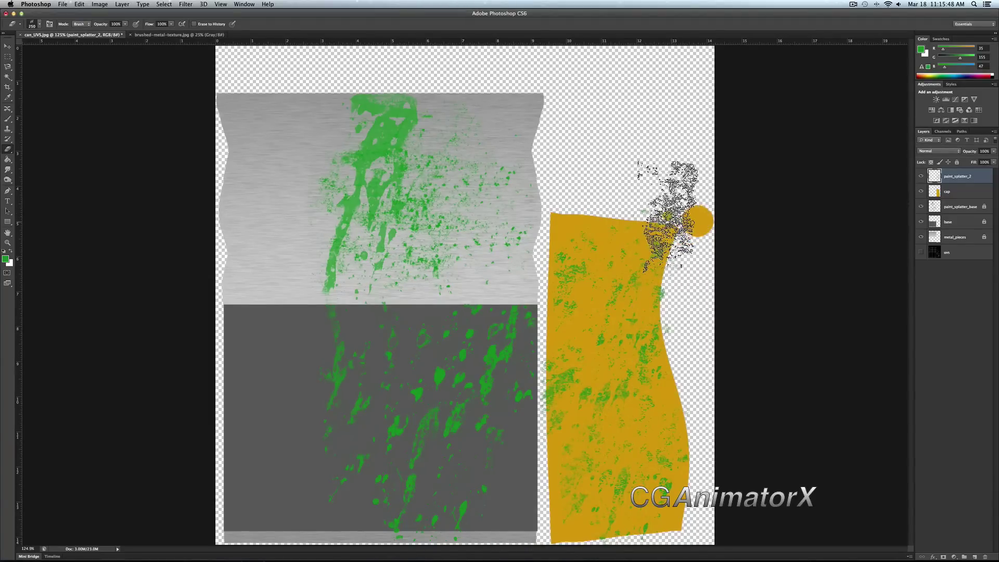
pyautogui.click(950, 200)
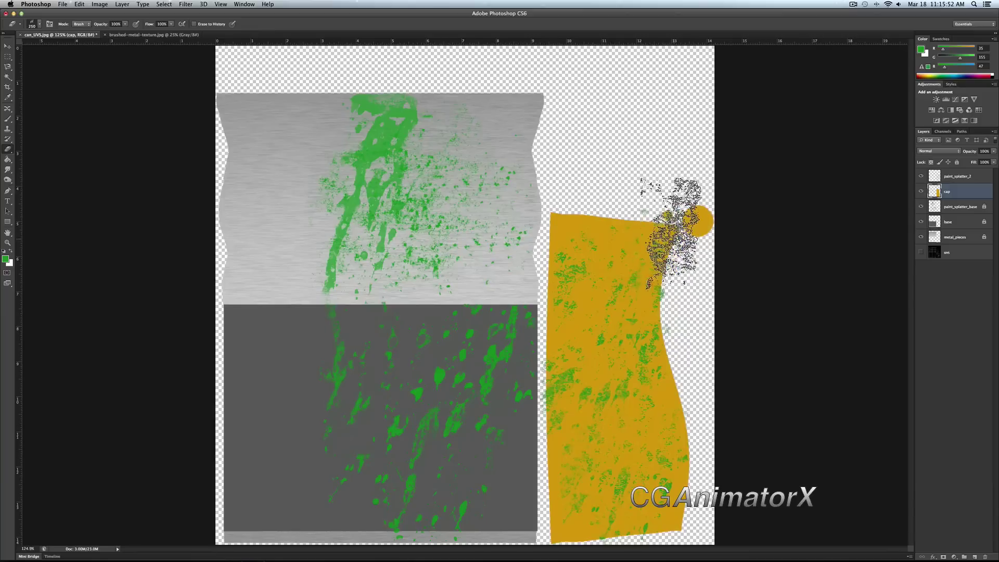
# Set the Eraser to a hard round 80 px brush.
pyautogui.press('[')
pyautogui.press('[')
pyautogui.press('[')
pyautogui.press('[')
pyautogui.press('[')
pyautogui.press('[')
pyautogui.press('[')
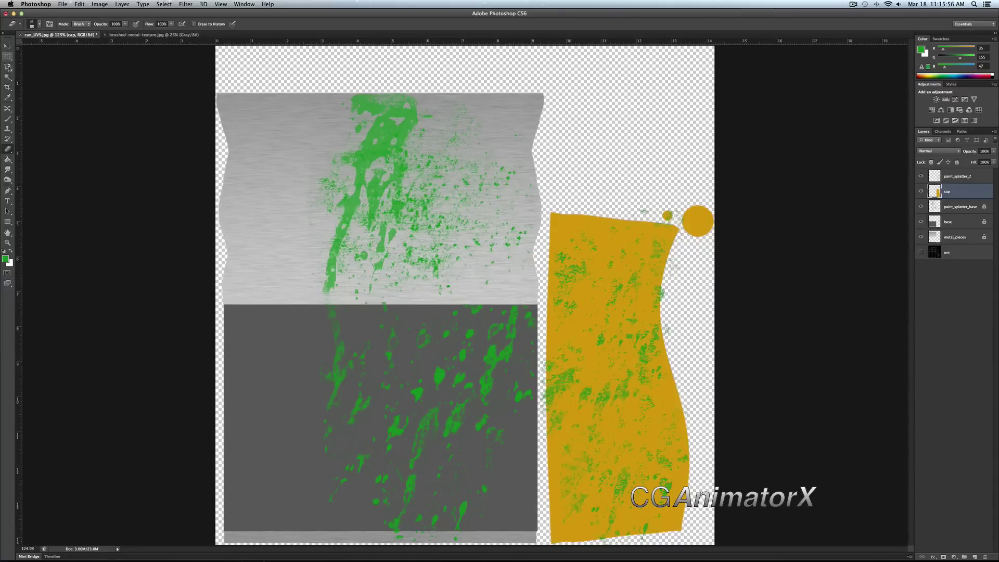
pyautogui.click(39, 29)
pyautogui.scroll(3, 54, 99)
pyautogui.click(54, 83)
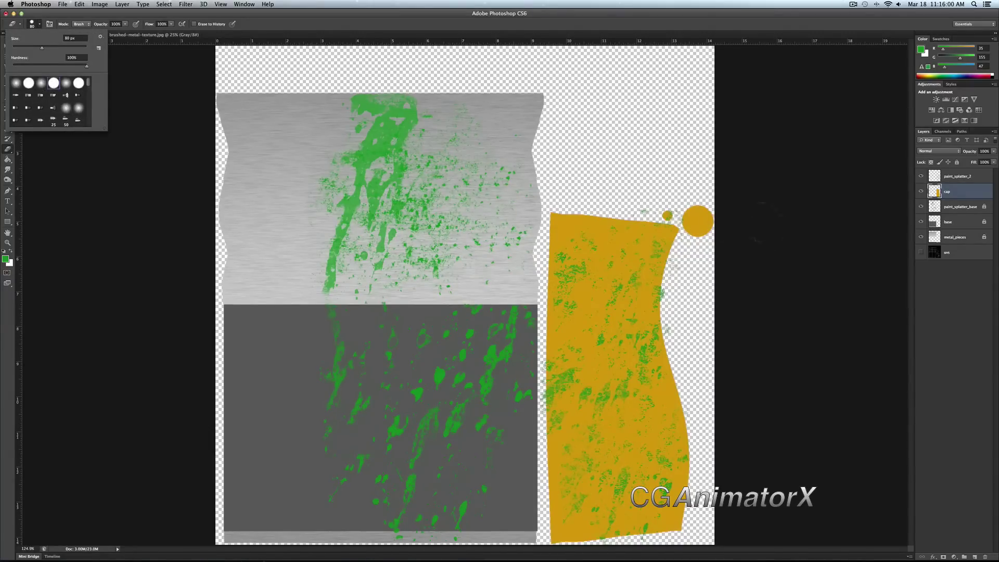
pyautogui.click(667, 203)
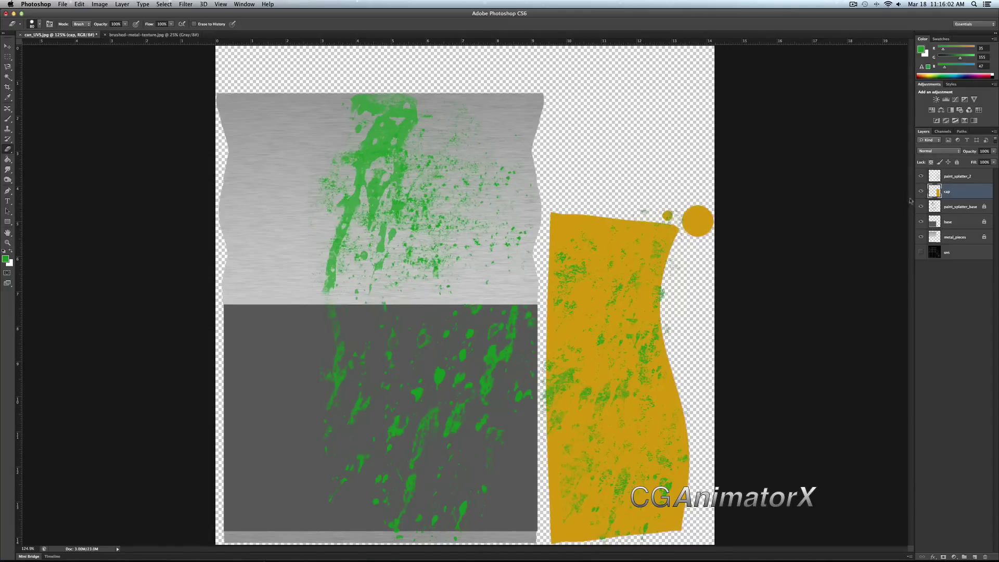
# Set the Brush to a hard round 25 px tip and show the uvs layer.
pyautogui.click(8, 118)
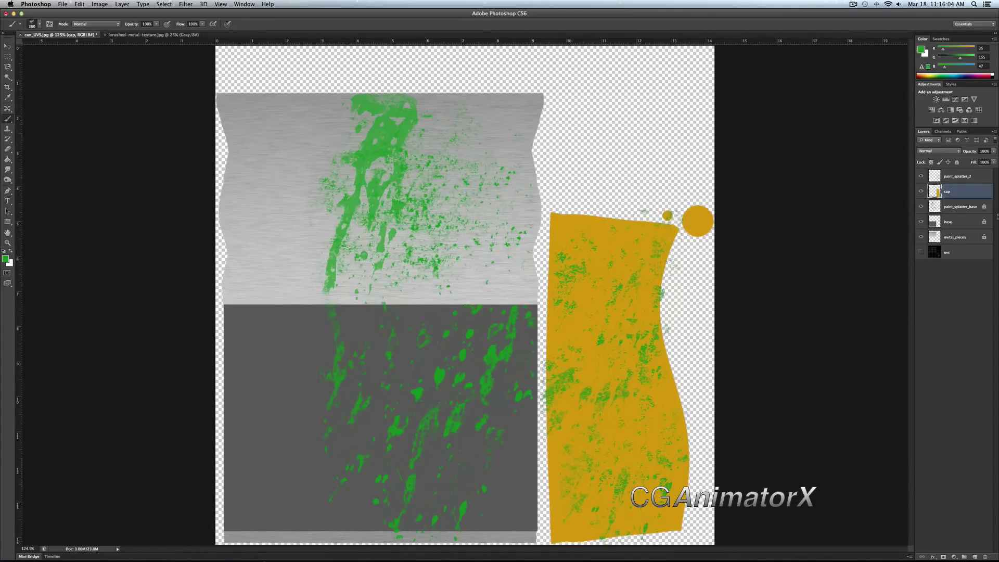
pyautogui.click(35, 24)
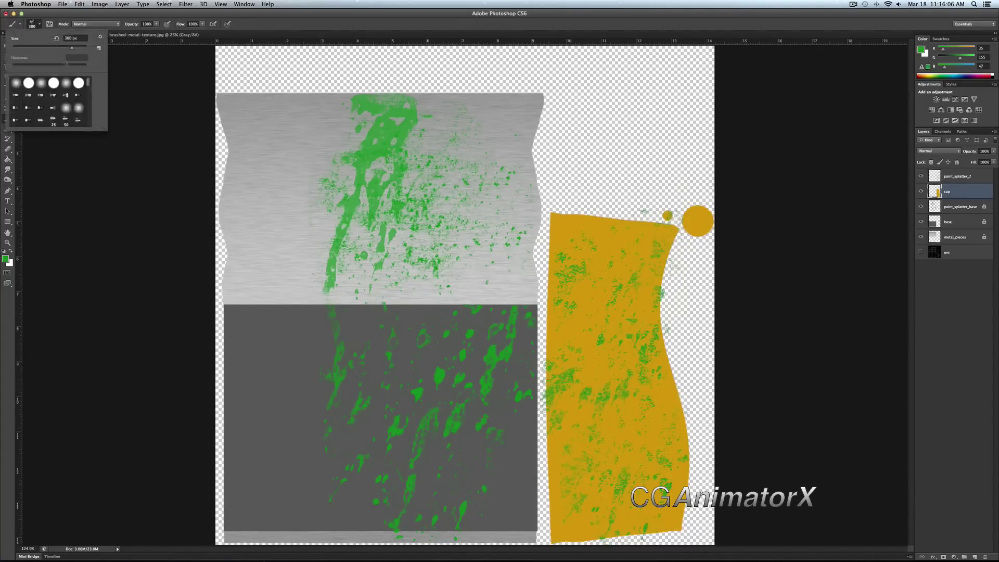
pyautogui.click(28, 84)
pyautogui.click(688, 199)
pyautogui.press('super+z')
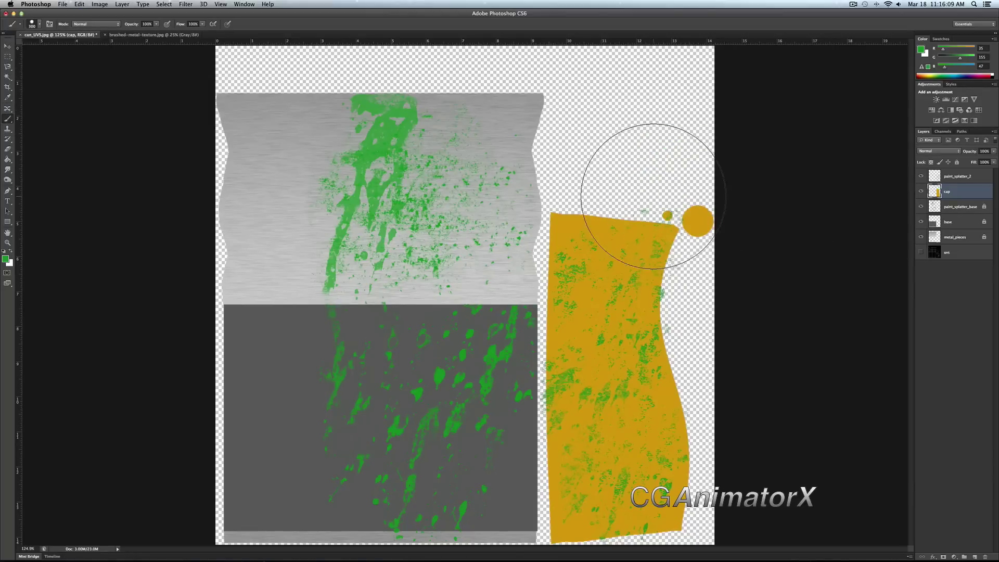
pyautogui.click(920, 252)
pyautogui.press('[')
pyautogui.press('[')
pyautogui.press('[')
pyautogui.press('[')
pyautogui.press('[')
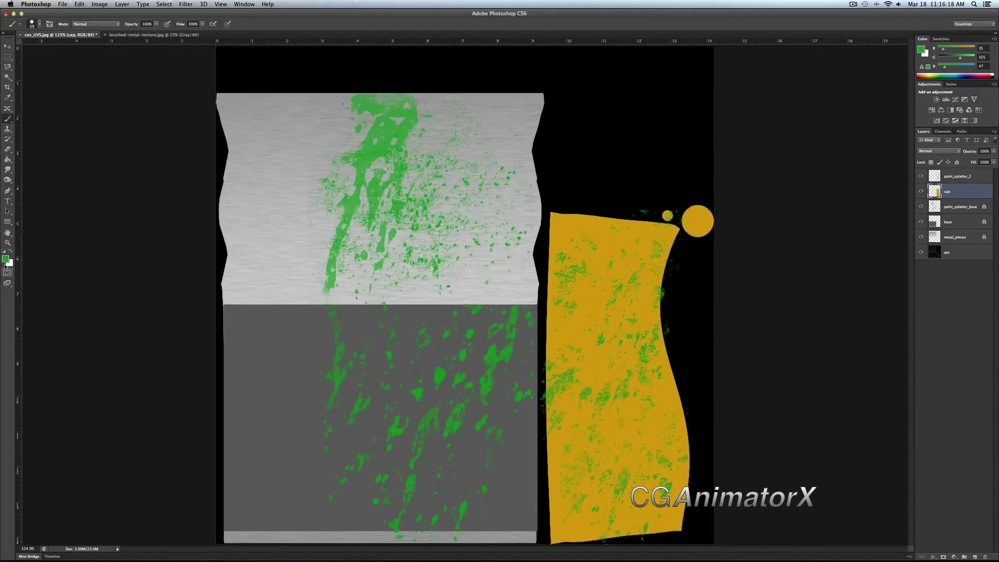
# Paint the small circle above the cap grey (#6f7270), make paint_splatter_2 active and hide the uvs layer.
pyautogui.click(5, 258)
pyautogui.click(488, 246)
pyautogui.moveTo(487, 246); pyautogui.dragTo(489, 252)
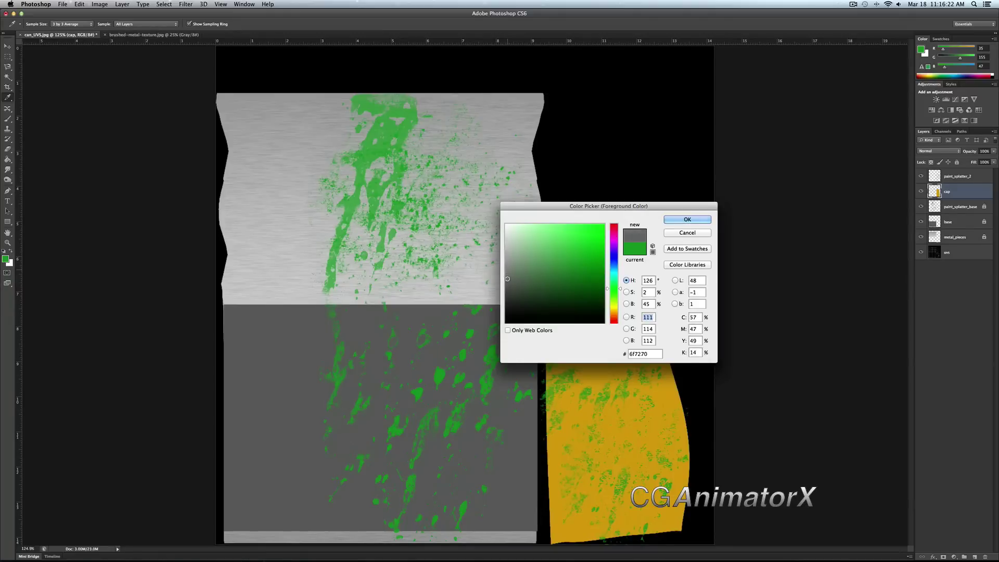
pyautogui.click(677, 221)
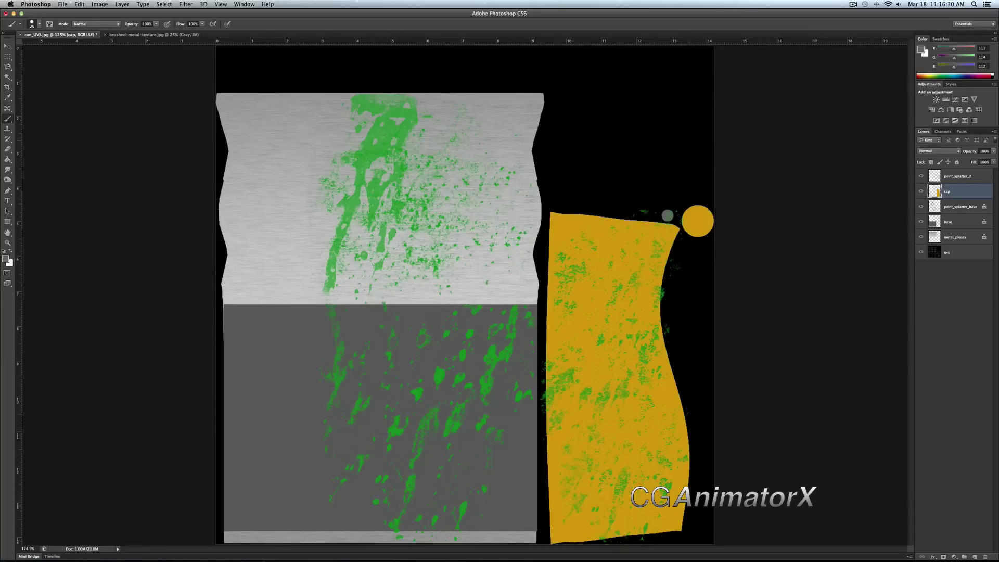
pyautogui.click(962, 182)
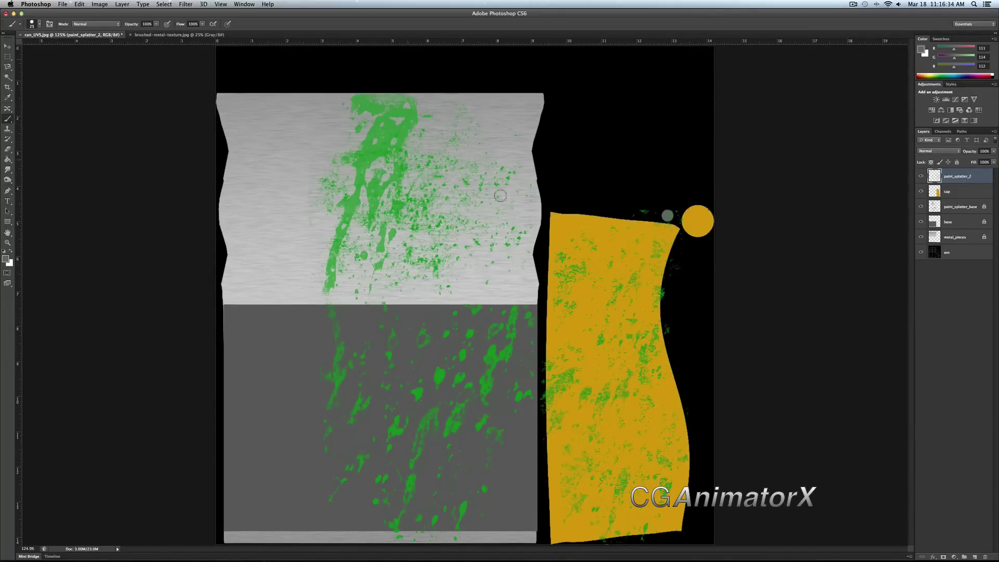
pyautogui.click(921, 253)
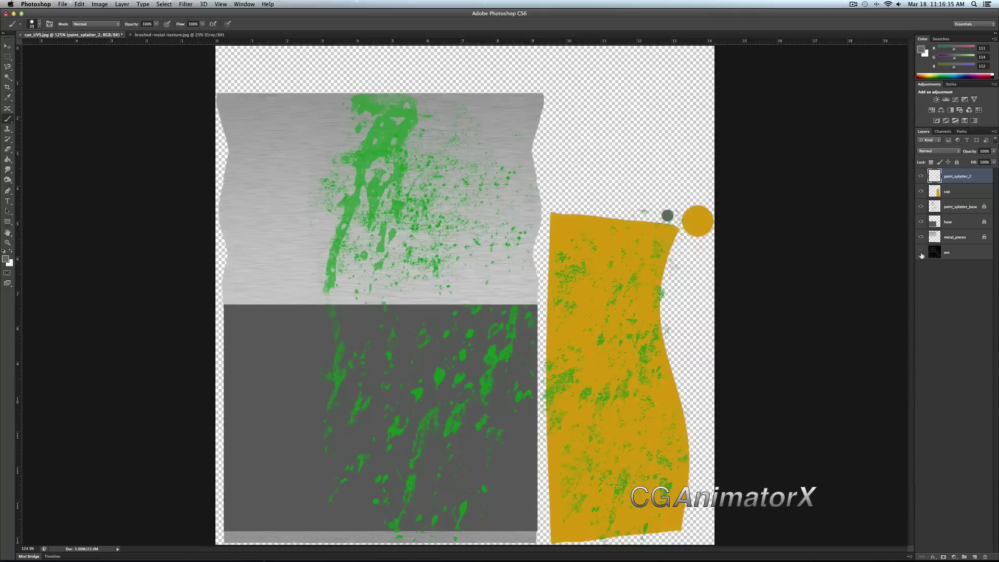
pyautogui.click(62, 4)
pyautogui.click(73, 94)
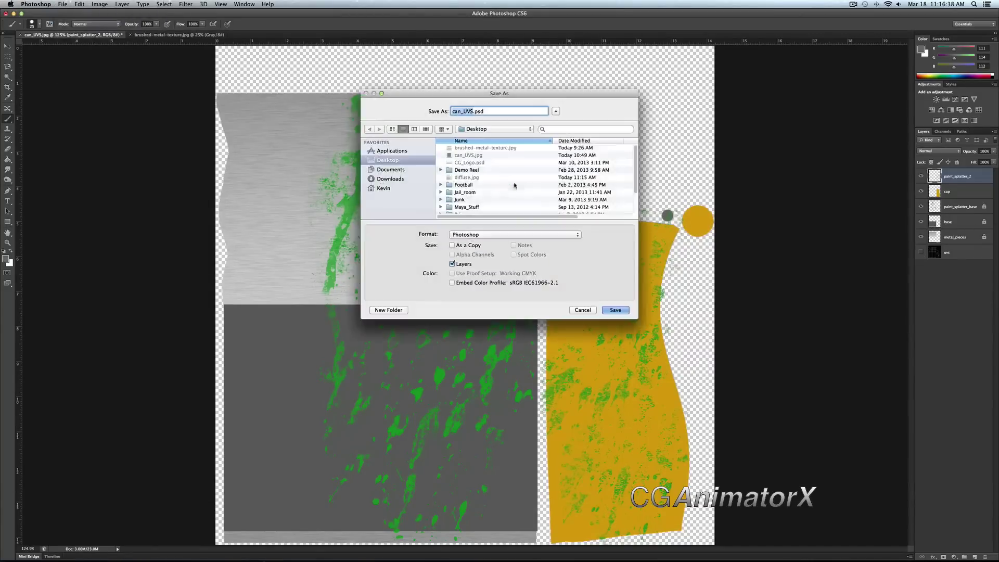
pyautogui.click(472, 184)
pyautogui.click(471, 178)
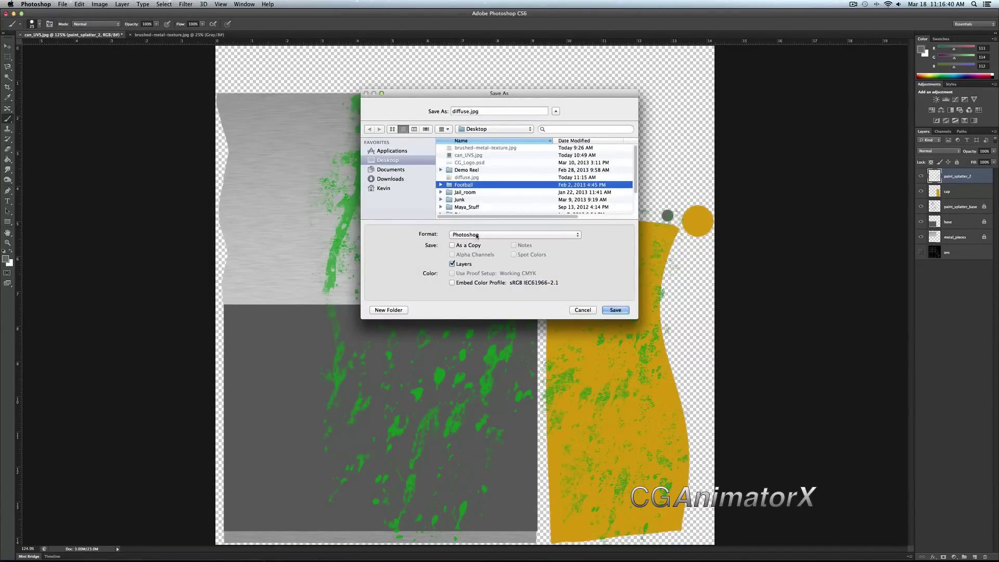
pyautogui.click(583, 310)
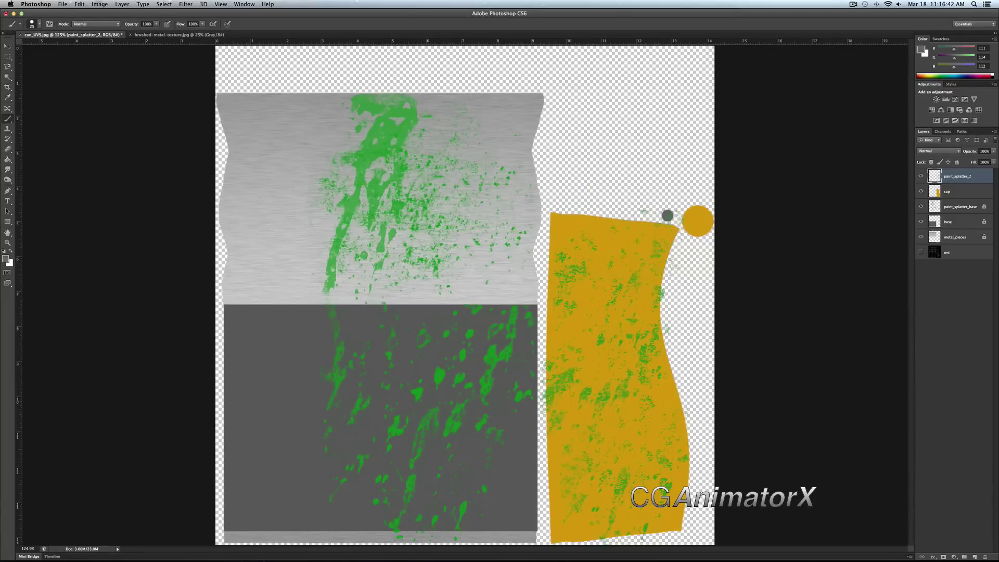
# Save a JPEG copy of the texture to the Desktop as diffuse.jpg, replacing the existing file.
pyautogui.click(62, 4)
pyautogui.click(73, 95)
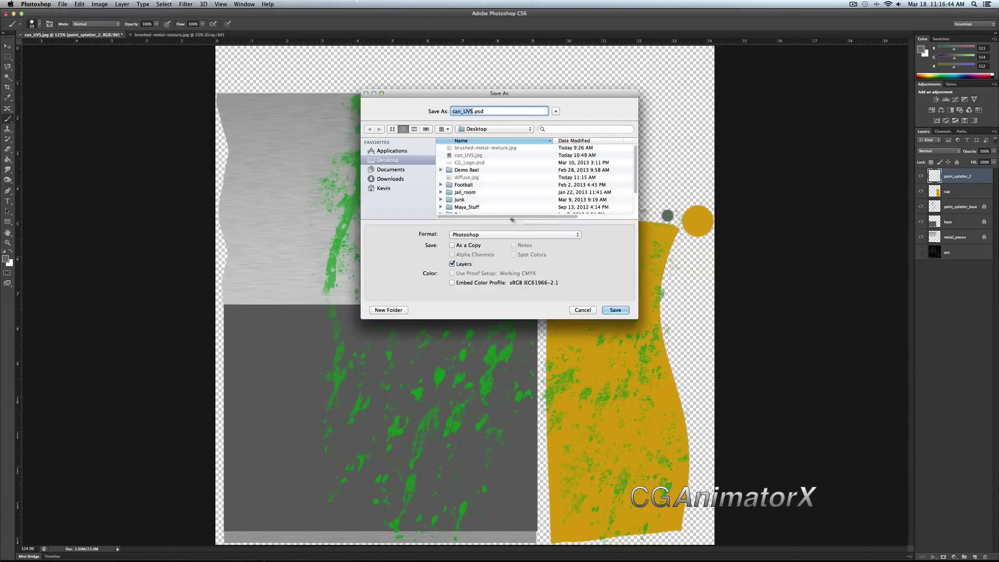
pyautogui.click(466, 177)
pyautogui.click(479, 235)
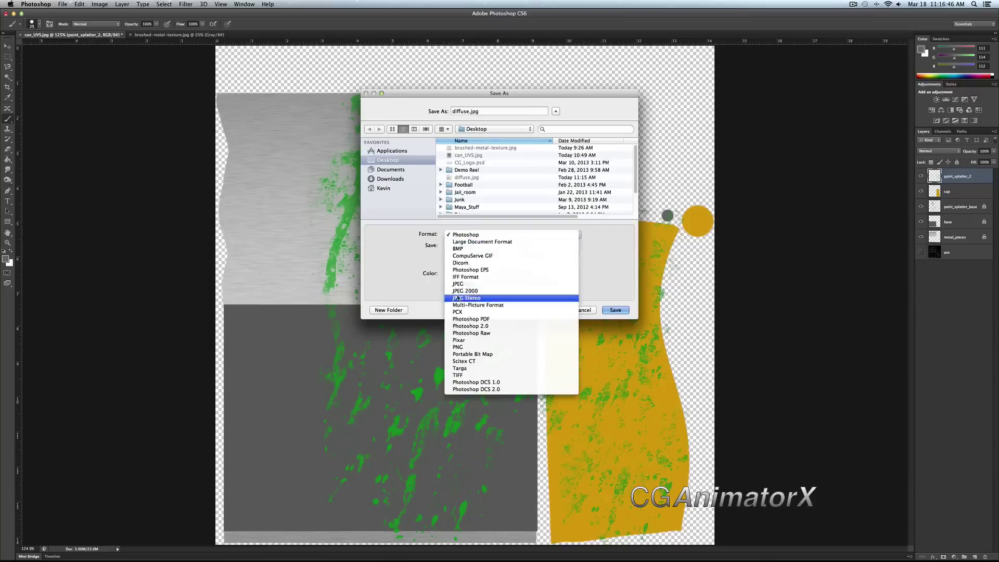
pyautogui.click(458, 284)
pyautogui.click(615, 310)
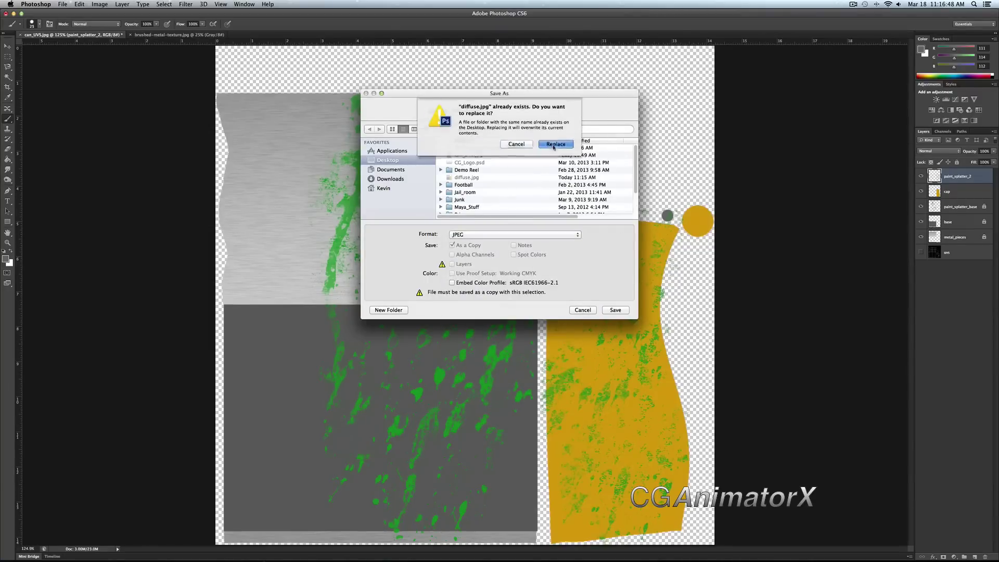
pyautogui.click(553, 147)
pyautogui.click(554, 227)
# Switch to Maya, select the can and reload its diffuse.jpg file texture.
pyautogui.press('super+Tab')
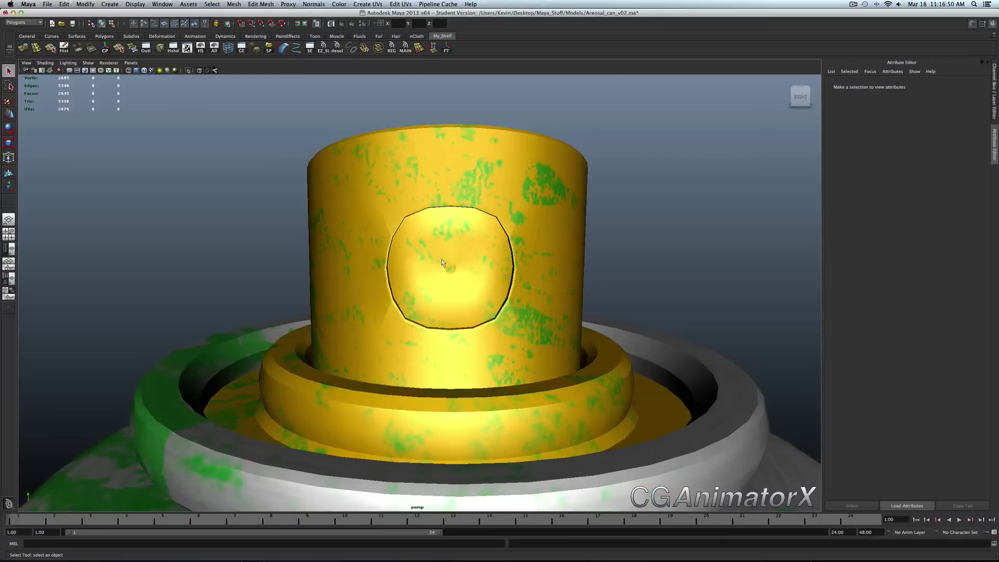
pyautogui.click(442, 263)
pyautogui.click(902, 208)
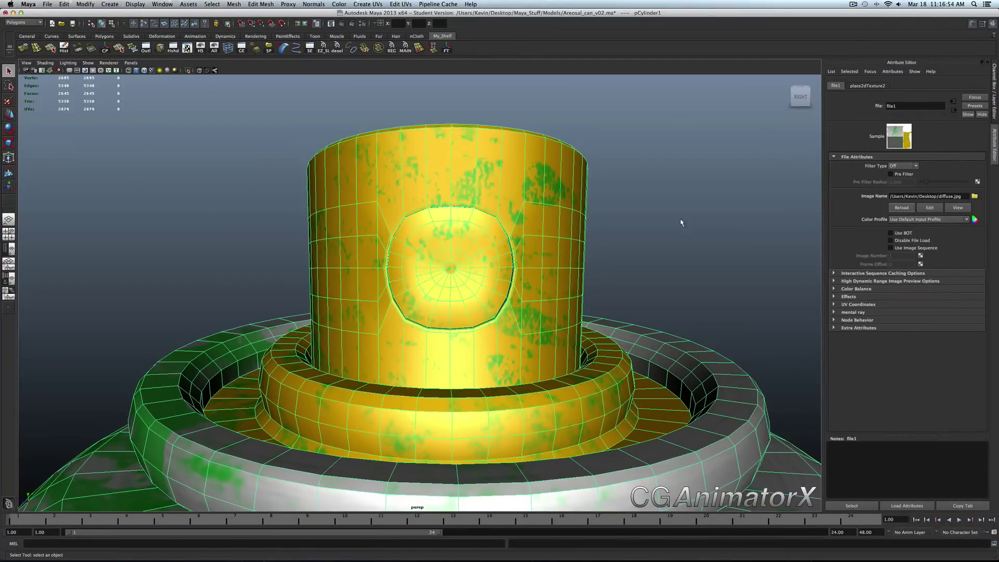
# Examine the reloaded texture on the nozzle's spray hole, the can body, its underside and the dome.
pyautogui.keyDown('alt'); pyautogui.moveTo(683, 223); pyautogui.dragTo(662, 237); pyautogui.keyUp('alt')
pyautogui.keyDown('alt'); pyautogui.moveTo(659, 265); pyautogui.dragTo(645, 239, button='middle'); pyautogui.keyUp('alt')
pyautogui.scroll(5, 645, 238)
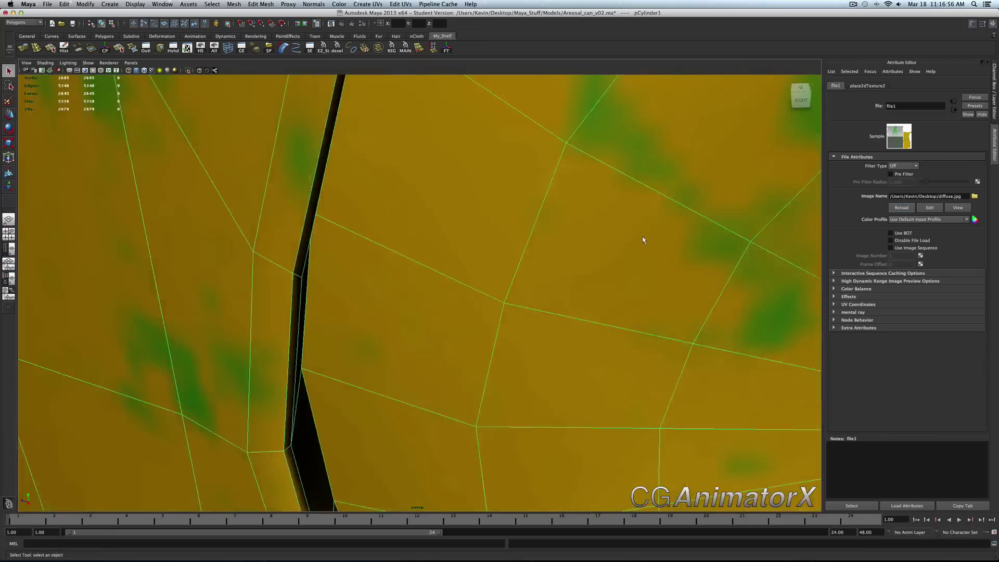
pyautogui.scroll(-3, 644, 240)
pyautogui.keyDown('alt'); pyautogui.moveTo(645, 240); pyautogui.dragTo(567, 195); pyautogui.keyUp('alt')
pyautogui.scroll(-8, 542, 238)
pyautogui.scroll(-10, 567, 195)
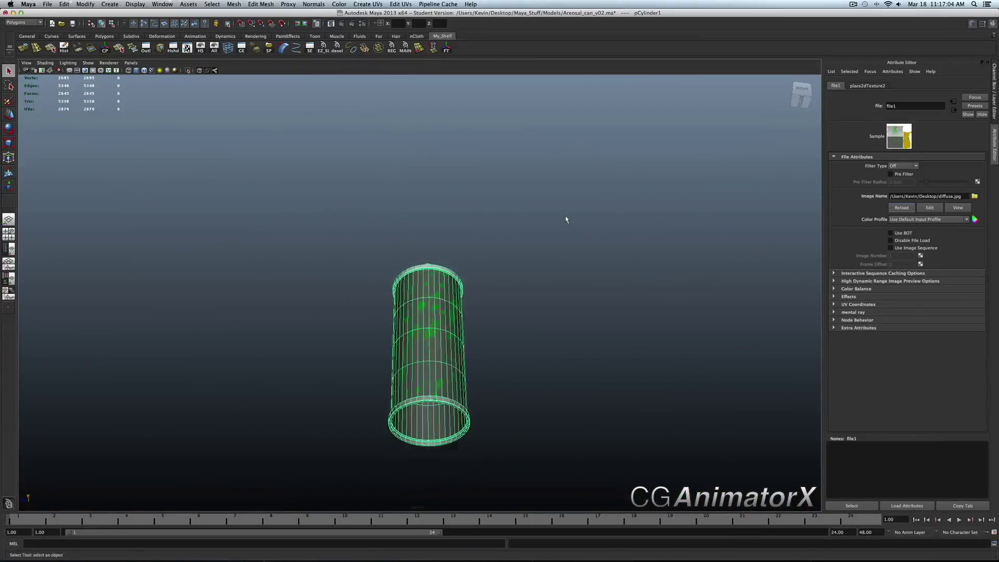
pyautogui.keyDown('alt'); pyautogui.moveTo(567, 108); pyautogui.dragTo(576, 179); pyautogui.keyUp('alt')
pyautogui.scroll(8, 498, 245)
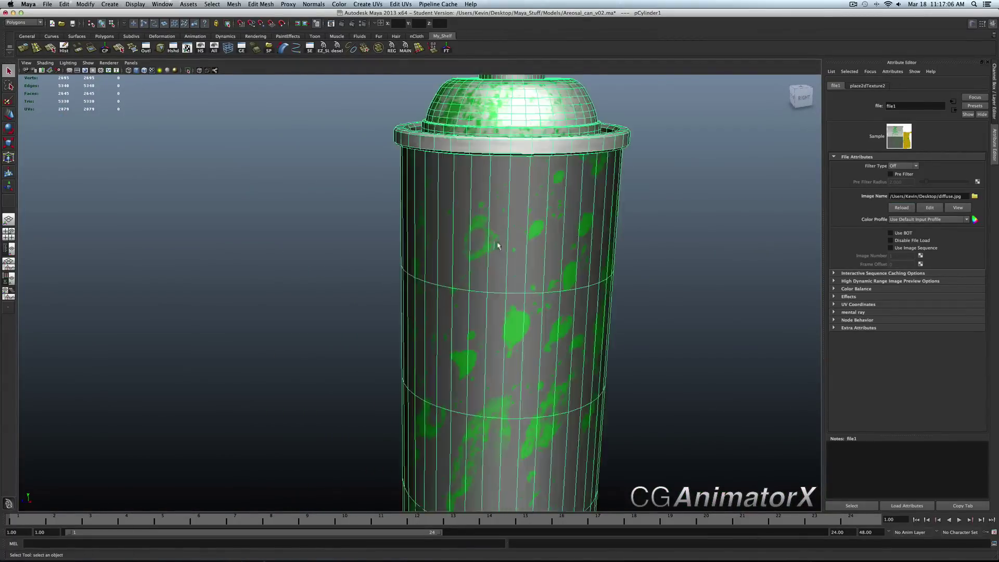
pyautogui.keyDown('alt'); pyautogui.moveTo(556, 178); pyautogui.dragTo(451, 445, button='middle'); pyautogui.keyUp('alt')
pyautogui.scroll(6, 445, 387)
pyautogui.keyDown('alt'); pyautogui.moveTo(444, 385); pyautogui.dragTo(463, 360, button='middle'); pyautogui.keyUp('alt')
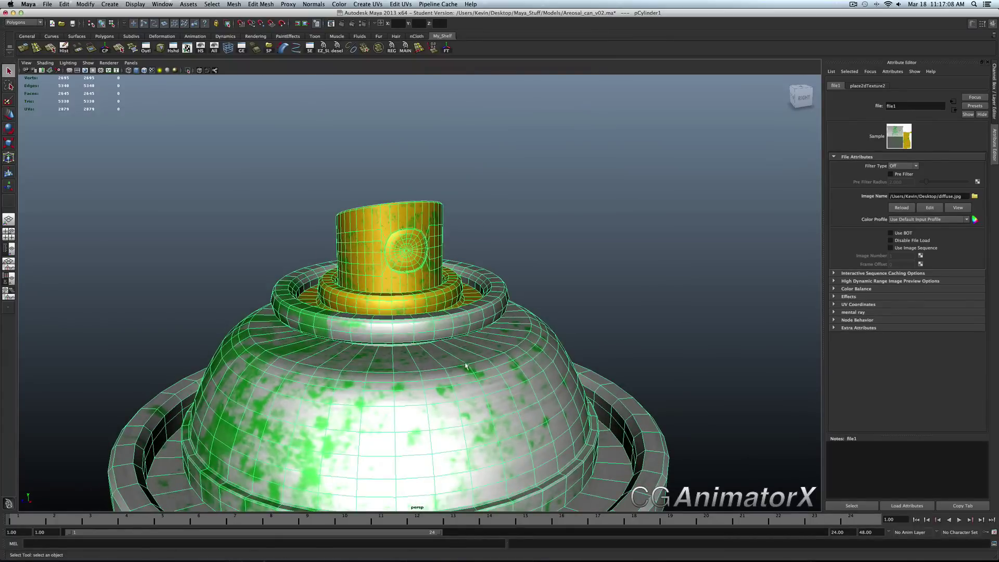
# Switch to Photoshop, make the cap layer active and show the uvs layer, checking beneath the cap for the nozzle disc's UVs.
pyautogui.click(513, 555)
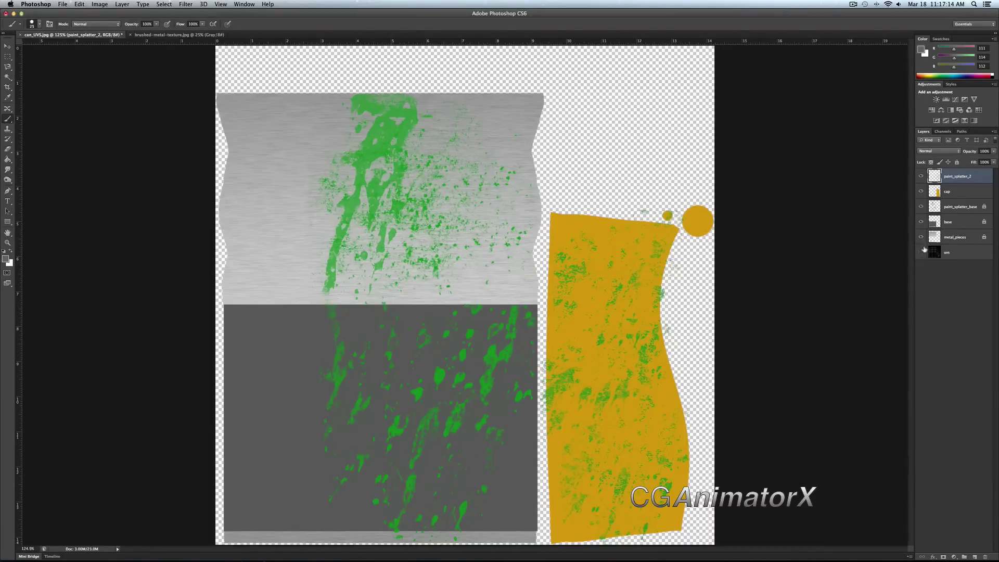
pyautogui.click(961, 191)
pyautogui.click(921, 191)
pyautogui.click(921, 191)
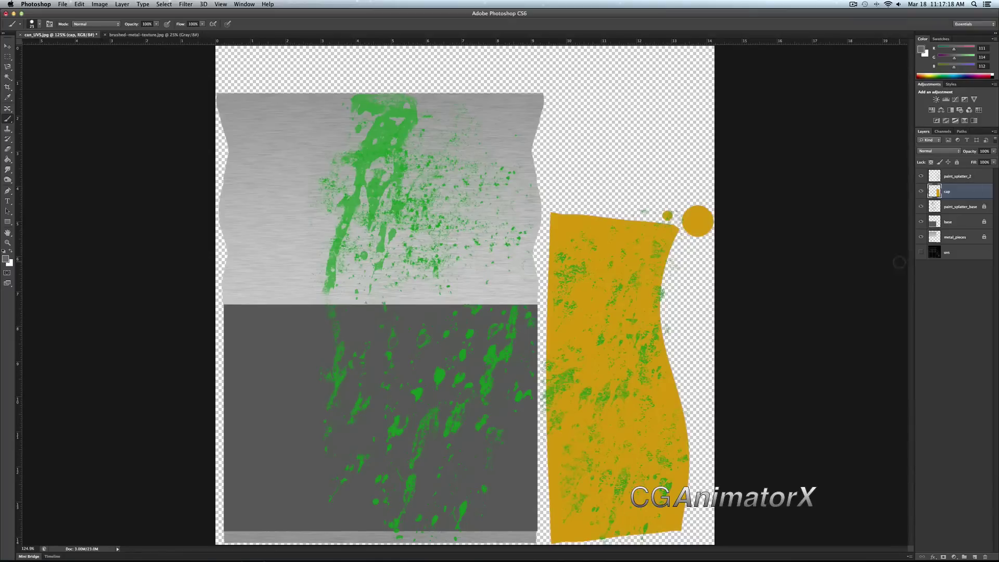
pyautogui.click(921, 253)
pyautogui.click(921, 190)
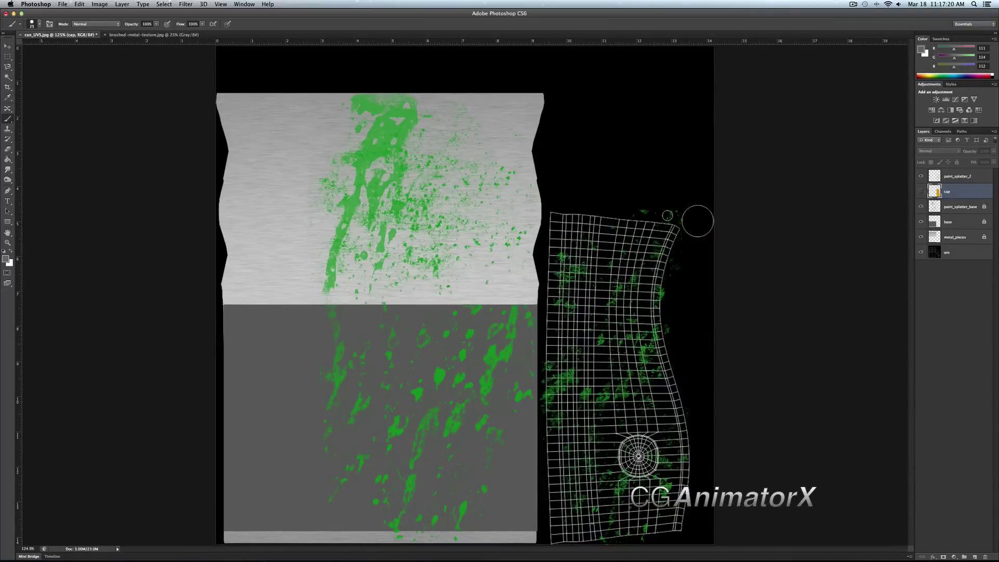
pyautogui.click(921, 191)
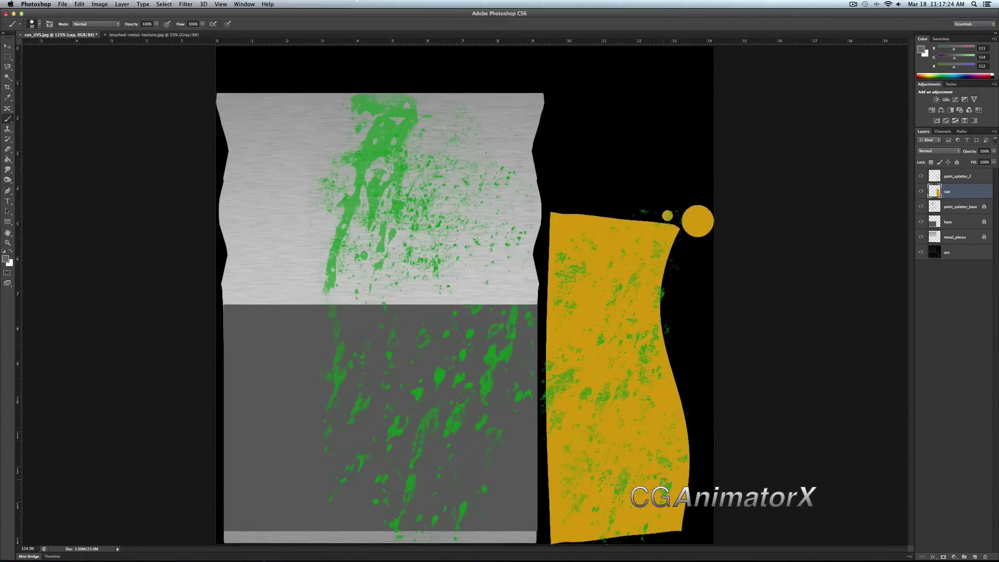
# Enlarge the brush and try a grey dab over the nozzle disc on the cap layer.
pyautogui.press(']')
pyautogui.press(']')
pyautogui.press(']')
pyautogui.press(']')
pyautogui.press(']')
pyautogui.click(635, 474)
pyautogui.press('super+z')
# Erase the round nozzle disc area from the cap layer and repaint that disc grey with the Brush.
pyautogui.click(948, 252)
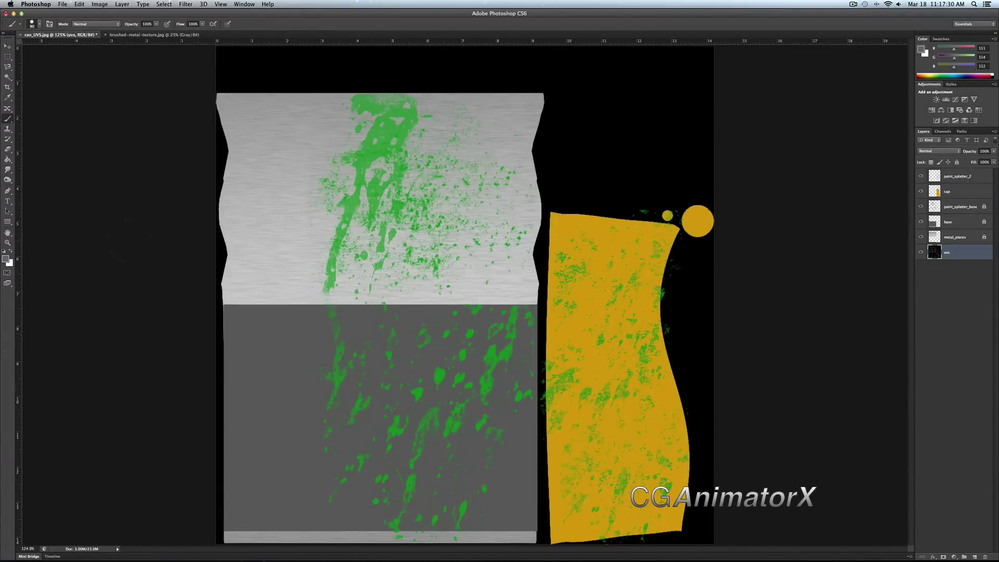
pyautogui.click(8, 150)
pyautogui.click(961, 193)
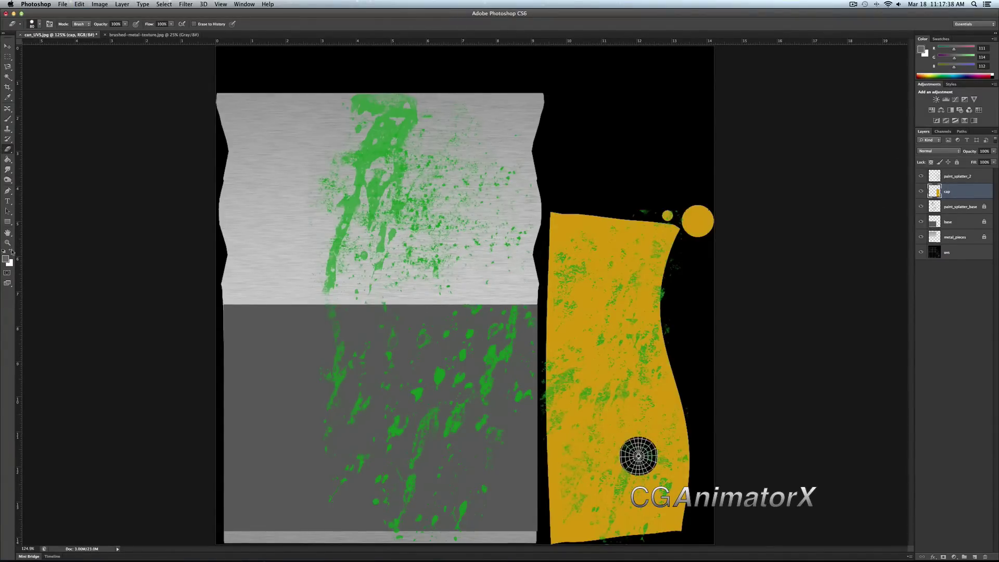
pyautogui.press('b')
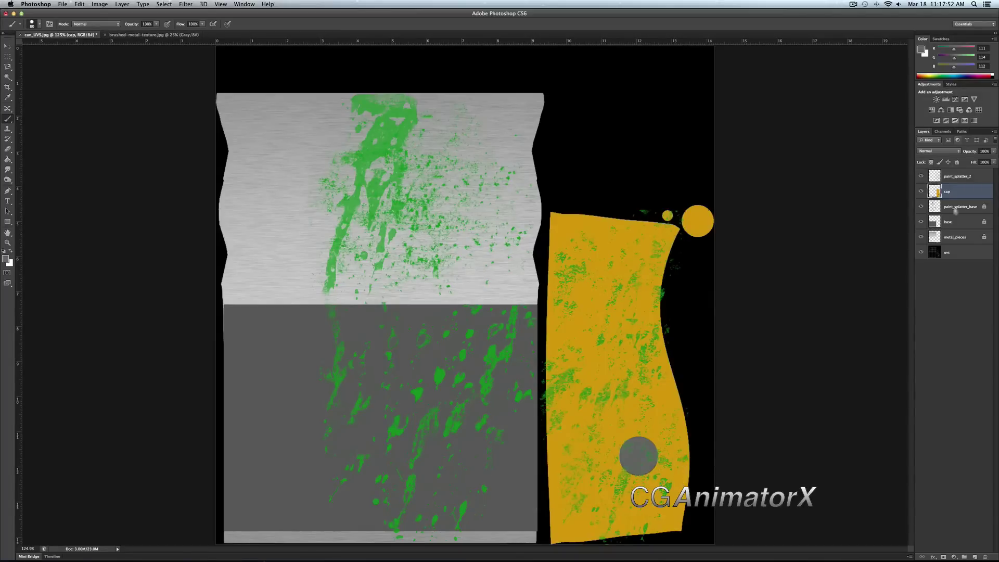
# Hide the uvs layer and overwrite diffuse.jpg on the Desktop with a JPEG copy of the updated texture.
pyautogui.click(921, 252)
pyautogui.click(63, 4)
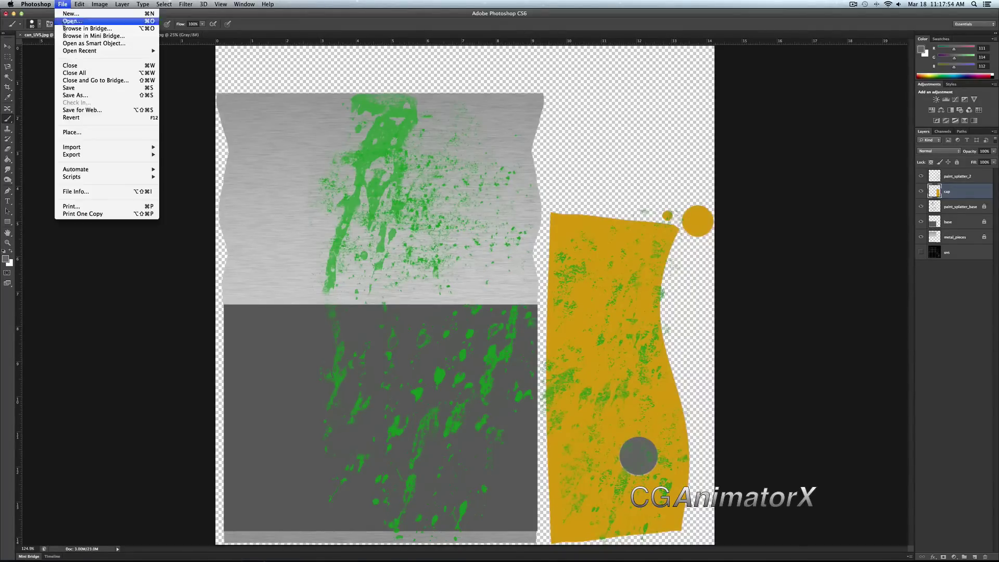
pyautogui.click(80, 95)
pyautogui.click(467, 177)
pyautogui.click(468, 234)
pyautogui.click(467, 284)
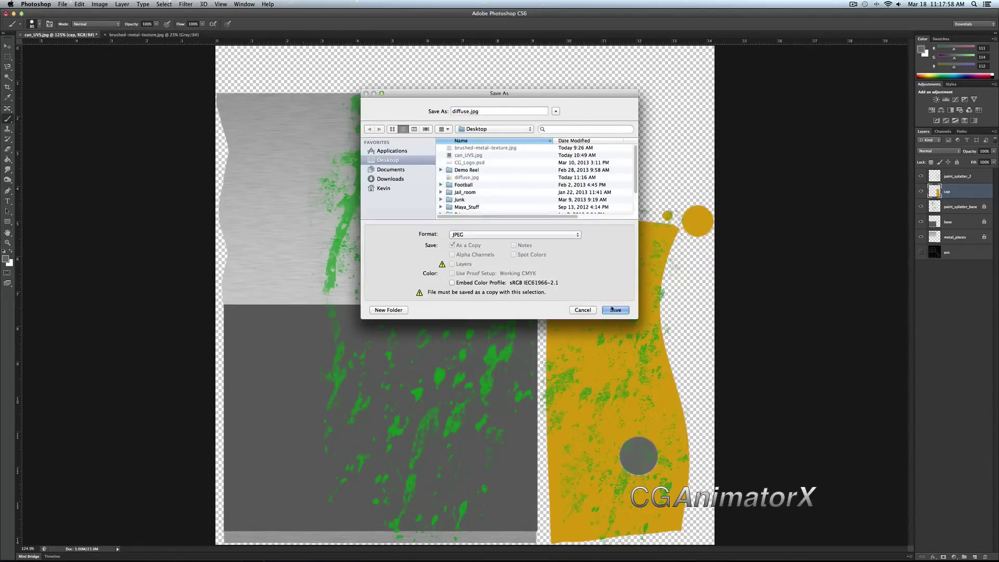
pyautogui.click(615, 310)
pyautogui.click(566, 146)
pyautogui.click(556, 230)
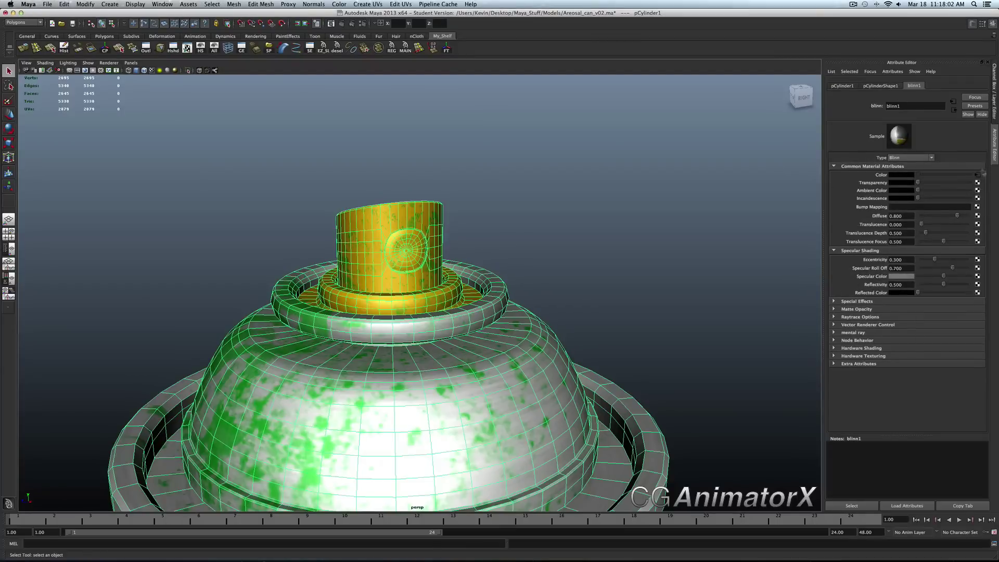
# Reload the file texture behind the can's blinn1 colour in Maya and deselect the can.
pyautogui.click(978, 175)
pyautogui.click(897, 208)
pyautogui.click(558, 250)
# Examine the updated nozzle disc and the green splatters over the whole can.
pyautogui.scroll(-8, 559, 250)
pyautogui.keyDown('alt'); pyautogui.moveTo(541, 263); pyautogui.dragTo(536, 236, button='middle'); pyautogui.keyUp('alt')
pyautogui.scroll(8, 536, 236)
pyautogui.scroll(-10, 535, 238)
pyautogui.keyDown('alt'); pyautogui.moveTo(535, 238); pyautogui.dragTo(481, 223); pyautogui.keyUp('alt')
pyautogui.scroll(-8, 483, 240)
pyautogui.scroll(2, 499, 234)
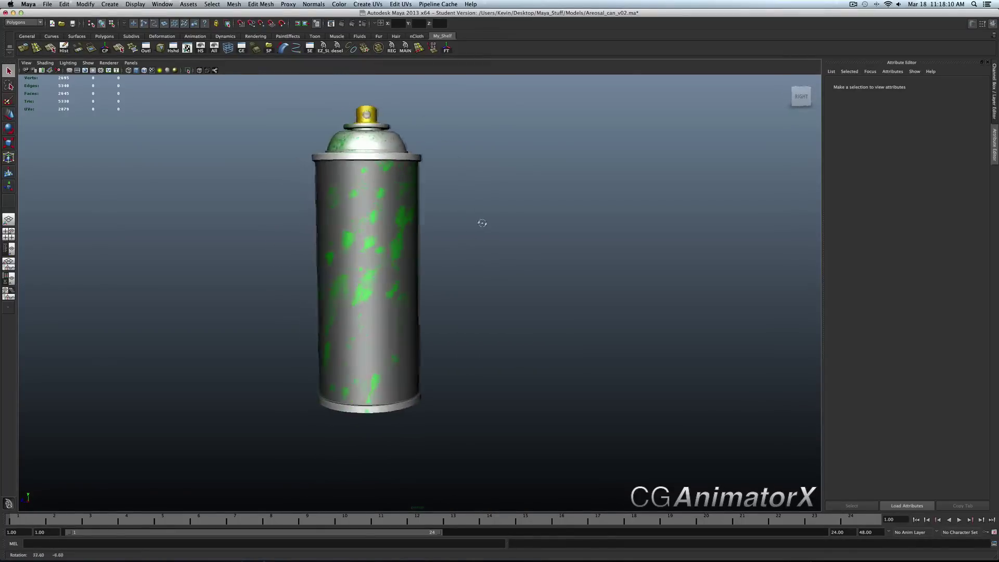
pyautogui.scroll(3, 481, 223)
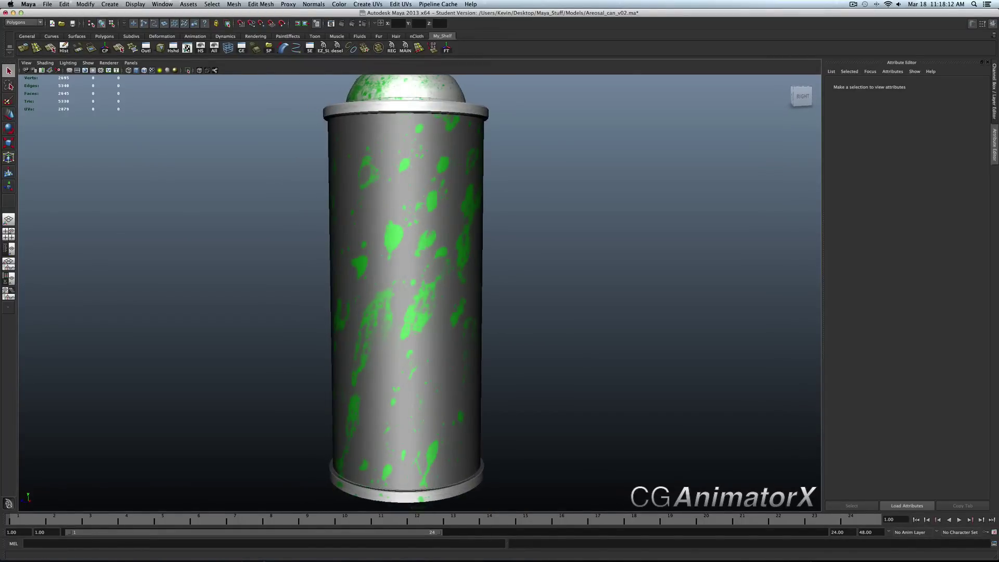
# Switch to Photoshop, make the paint_splatter_base layer active and unlock it.
pyautogui.click(512, 554)
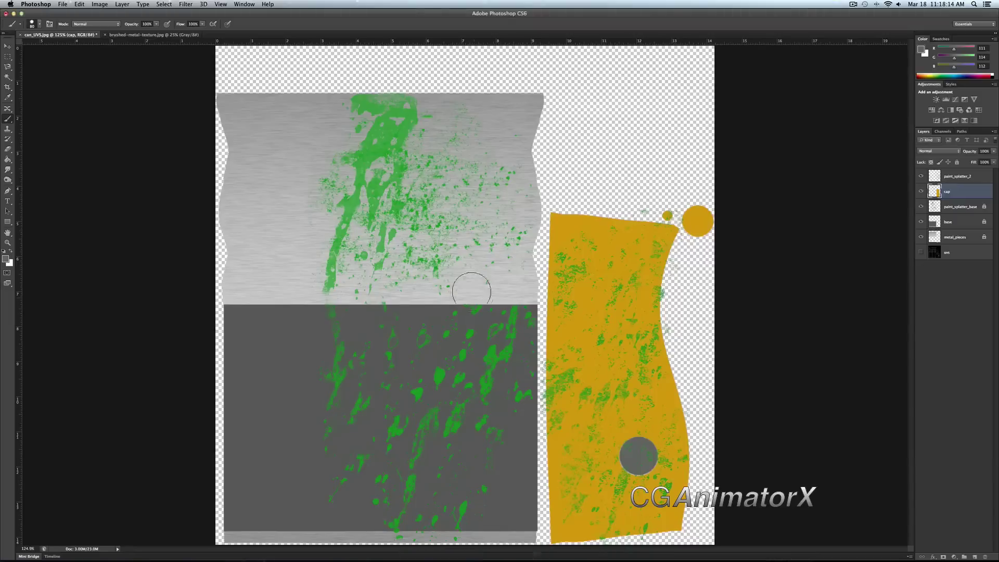
pyautogui.click(962, 177)
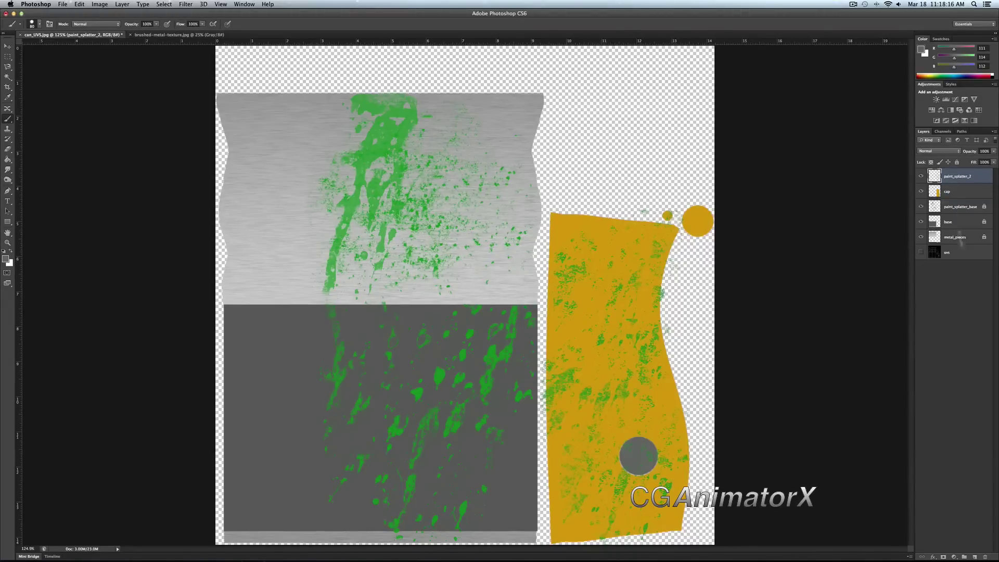
pyautogui.click(959, 208)
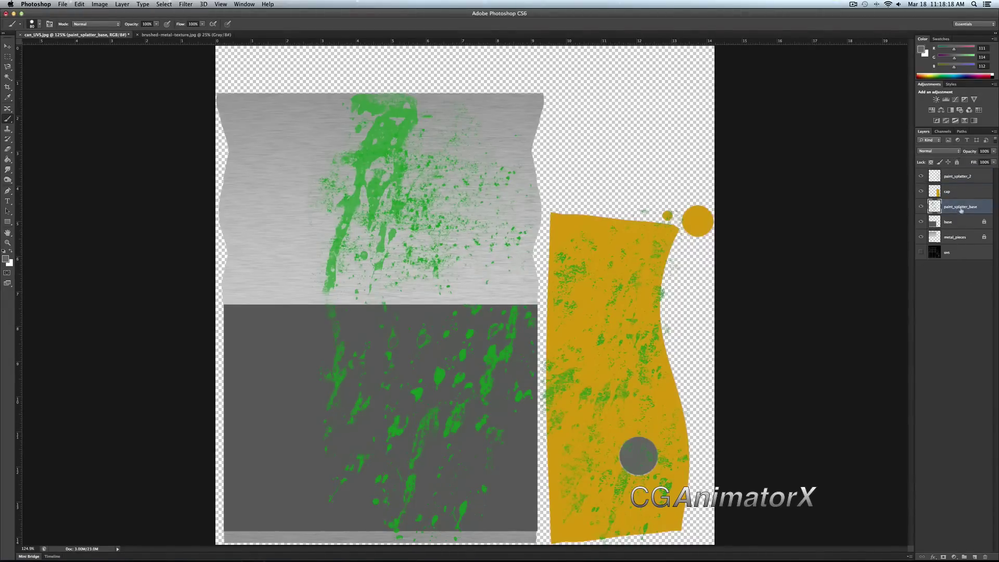
# Add a Bevel & Emboss effect with the Emboss style to the paint_splatter_base layer.
pyautogui.doubleClick(980, 208)
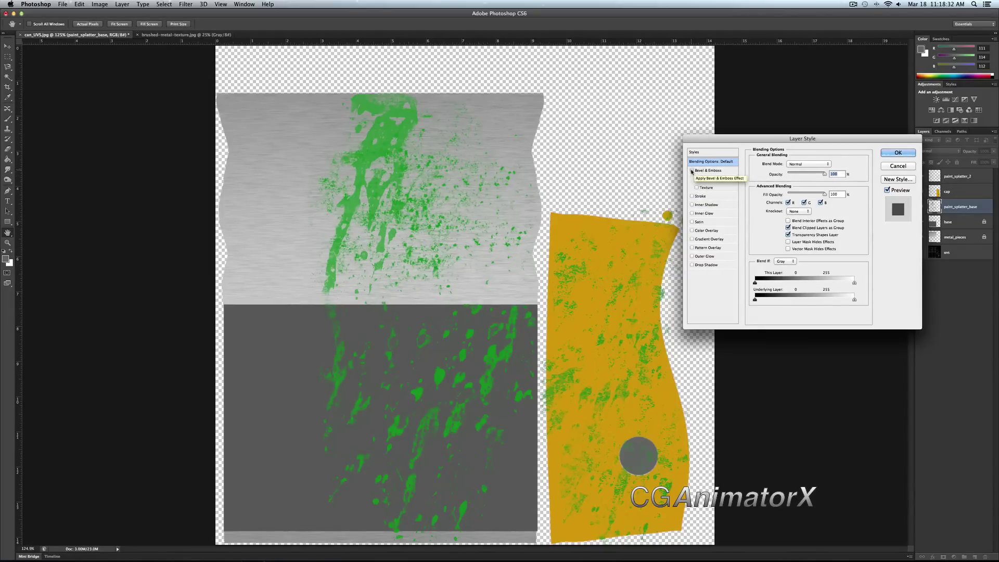
pyautogui.click(692, 170)
pyautogui.click(700, 170)
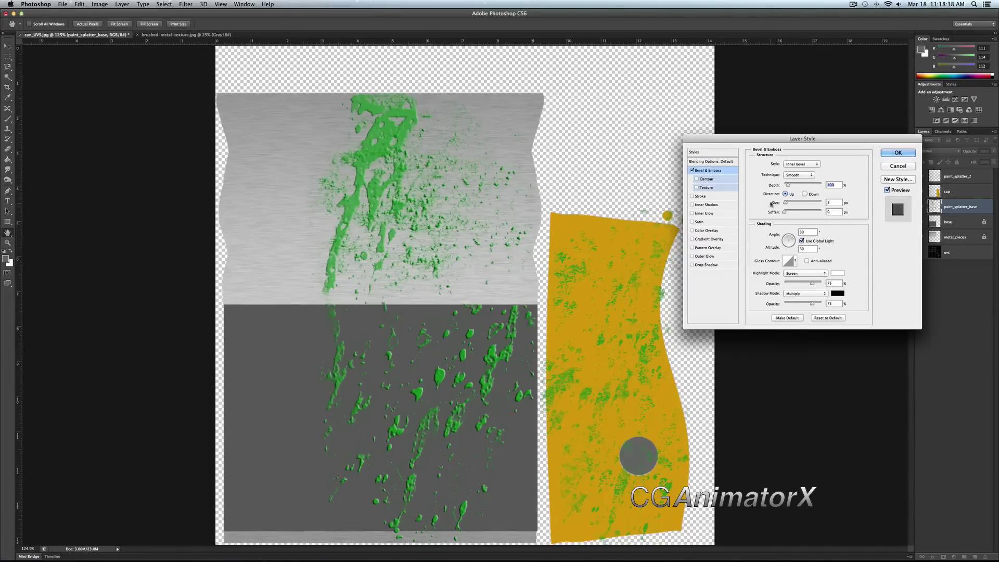
pyautogui.click(794, 165)
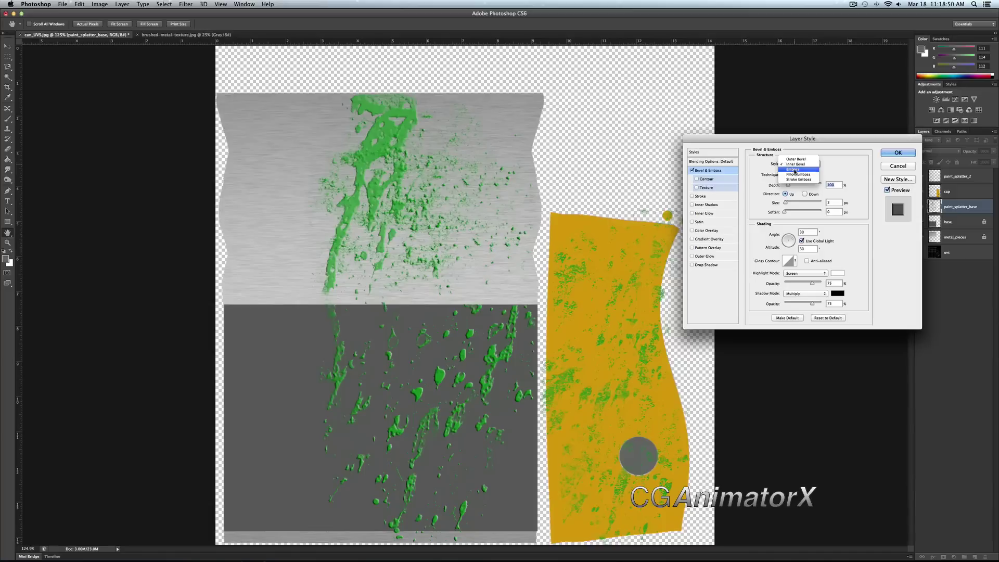
pyautogui.click(794, 169)
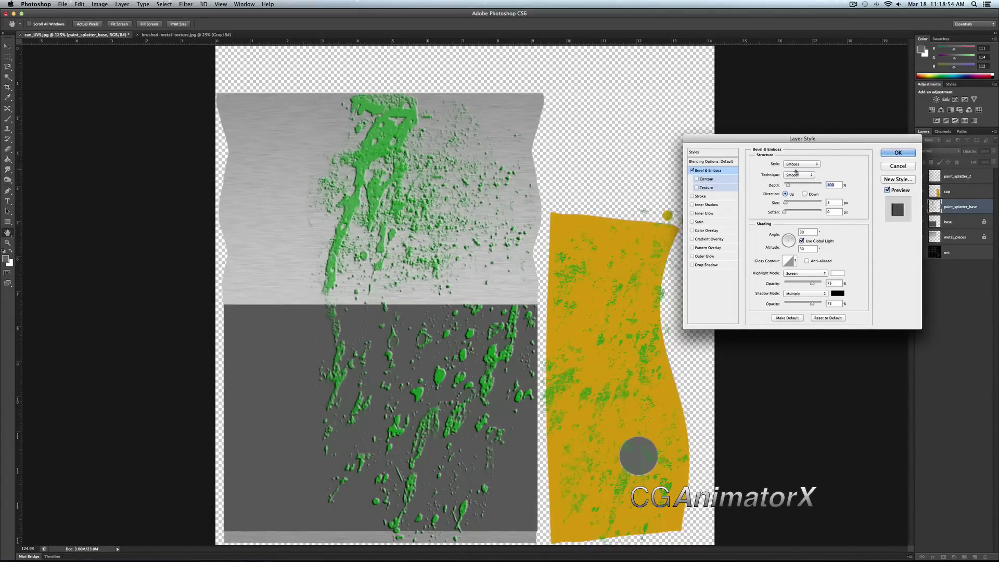
# Try the chisel techniques, including Chisel Soft, on the splatter emboss and return to Smooth.
pyautogui.click(798, 165)
pyautogui.click(819, 168)
pyautogui.click(797, 175)
pyautogui.click(796, 182)
pyautogui.click(797, 174)
pyautogui.click(794, 183)
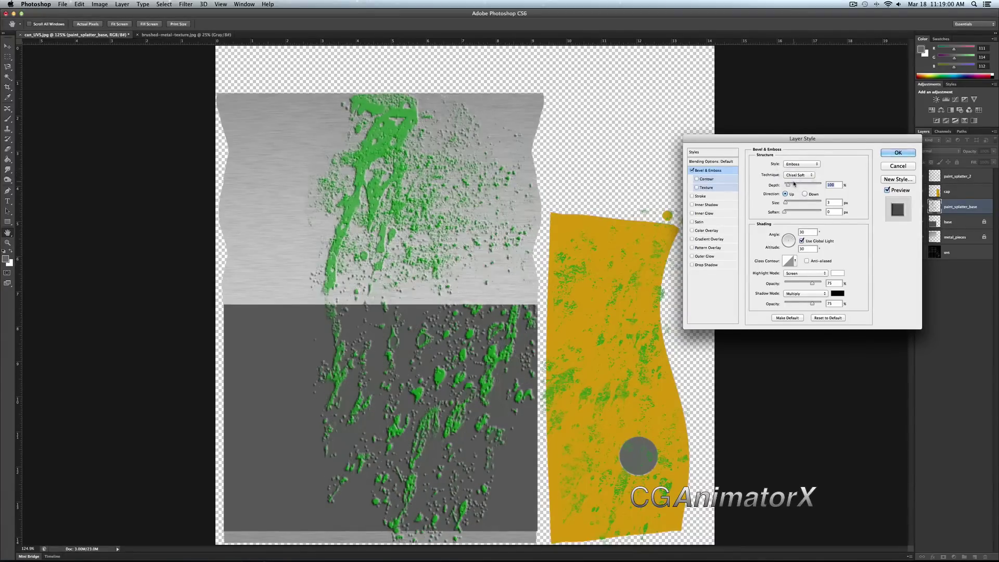
pyautogui.click(796, 175)
pyautogui.click(795, 167)
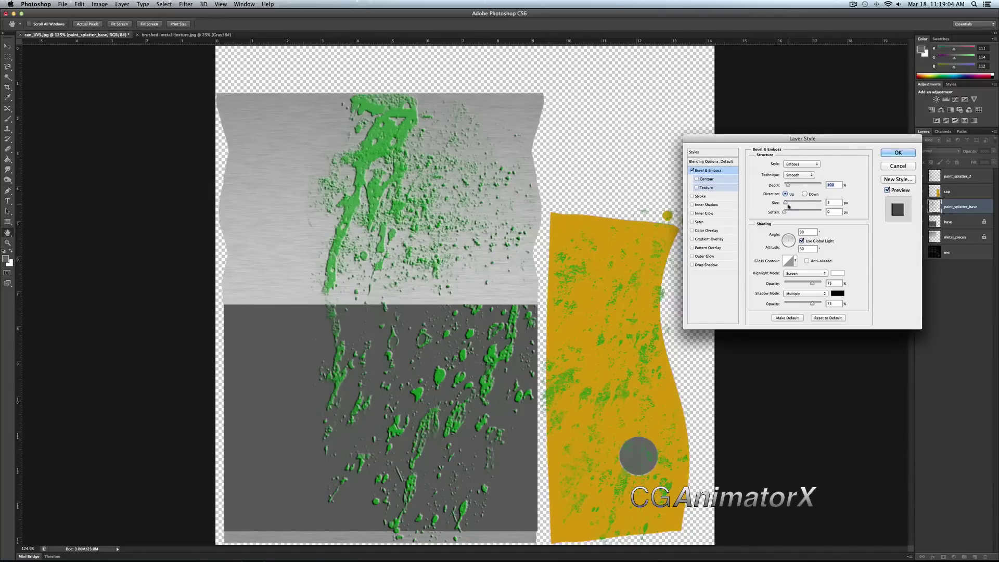
# Lower the splatter emboss depth to about 52% and apply the layer style.
pyautogui.moveTo(789, 186); pyautogui.dragTo(785, 186)
pyautogui.click(898, 153)
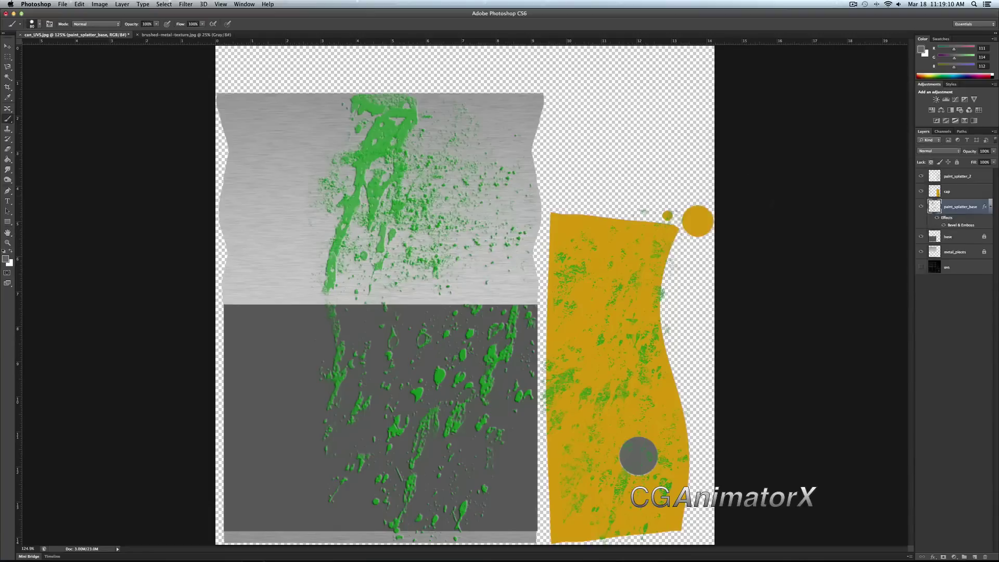
# Overwrite diffuse.jpg on the Desktop with a JPEG copy of the embossed texture.
pyautogui.click(63, 5)
pyautogui.click(78, 94)
pyautogui.click(471, 177)
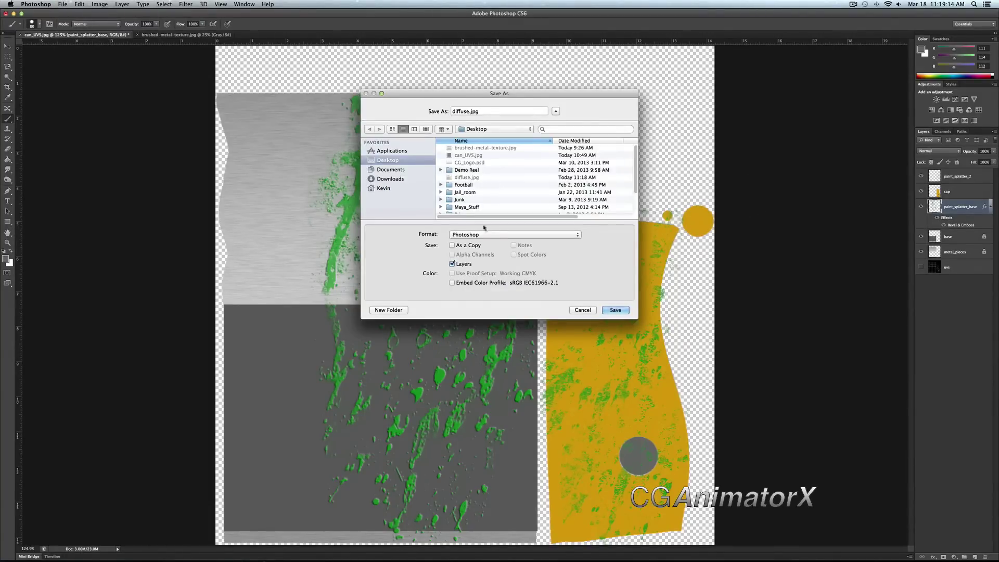
pyautogui.click(479, 235)
pyautogui.click(470, 285)
pyautogui.click(607, 311)
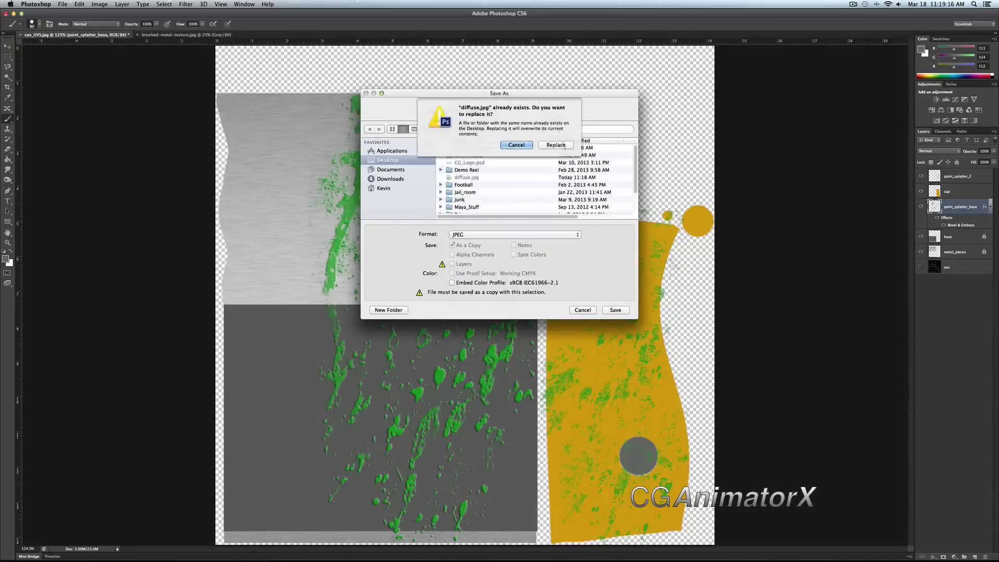
pyautogui.click(557, 146)
pyautogui.click(542, 227)
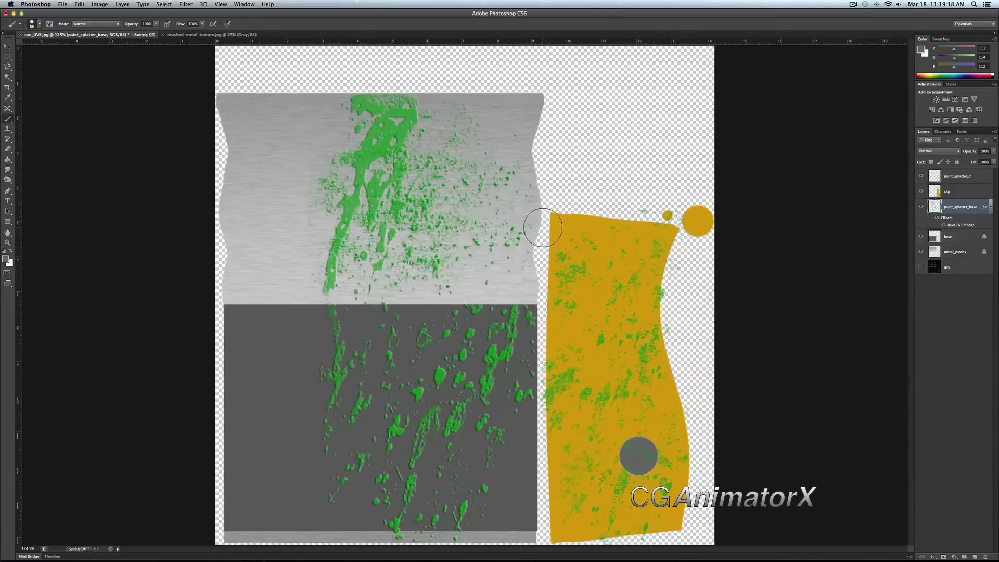
# Switch to Maya, reload the file texture behind the can's blinn1 colour and deselect the can.
pyautogui.press('super+Tab')
pyautogui.click(468, 242)
pyautogui.scroll(-5, 460, 227)
pyautogui.keyDown('alt'); pyautogui.moveTo(459, 227); pyautogui.dragTo(502, 227); pyautogui.keyUp('alt')
pyautogui.click(978, 176)
pyautogui.click(892, 210)
pyautogui.click(571, 247)
# Examine the embossed splatters on the whole can and render the current frame with mental ray.
pyautogui.scroll(5, 516, 247)
pyautogui.scroll(-5, 542, 243)
pyautogui.moveTo(542, 243)
pyautogui.keyDown('alt'); pyautogui.mouseDown()
pyautogui.moveTo(542, 264)
pyautogui.moveTo(537, 245)
pyautogui.mouseUp(); pyautogui.keyUp('alt')
pyautogui.scroll(5, 542, 263)
pyautogui.scroll(-5, 539, 243)
pyautogui.scroll(-3, 539, 243)
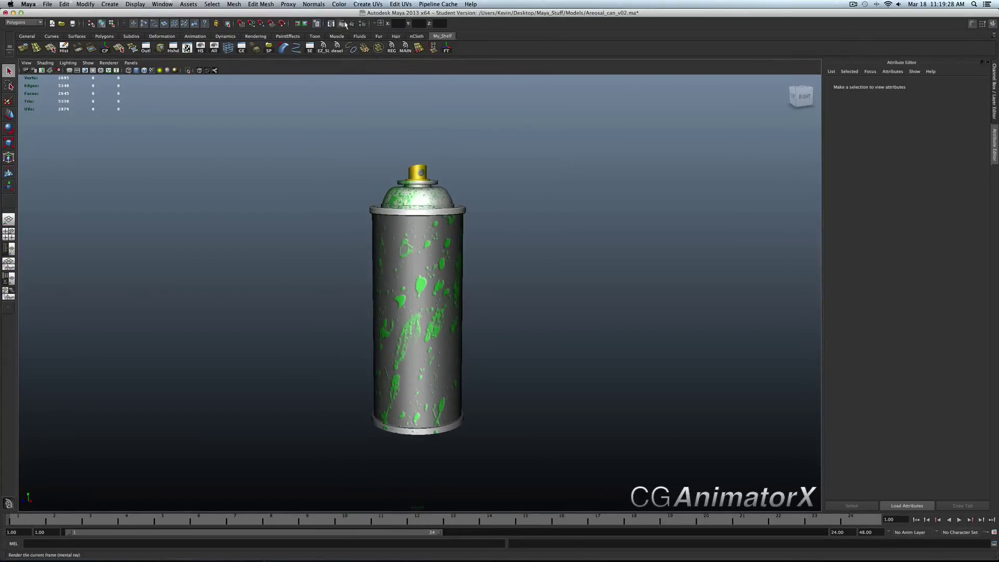
pyautogui.click(346, 25)
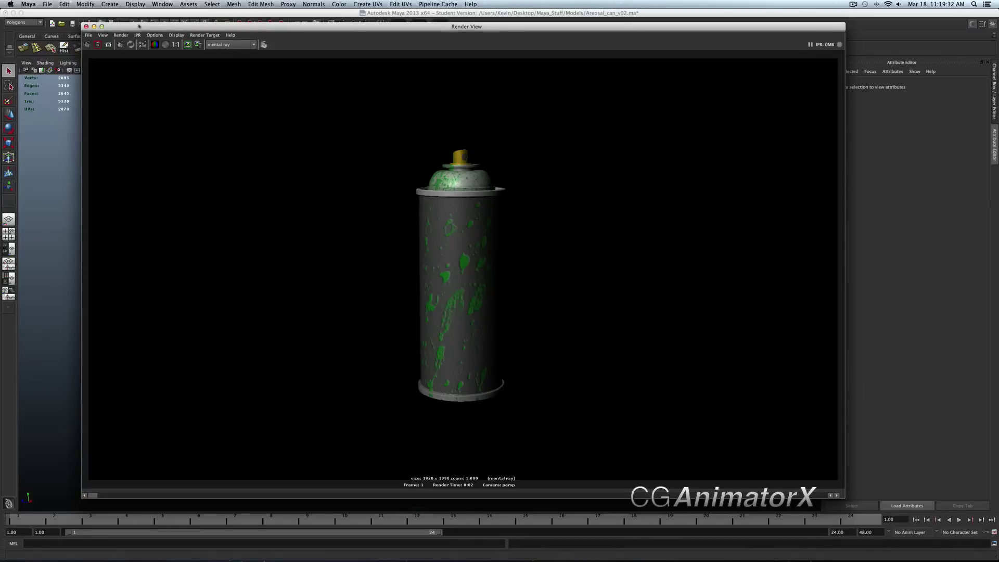
pyautogui.click(86, 26)
# Render a close-up of the can's cap and domed top, and return to a front view of the whole can.
pyautogui.scroll(5, 443, 208)
pyautogui.keyDown('alt'); pyautogui.moveTo(442, 193); pyautogui.dragTo(462, 245); pyautogui.keyUp('alt')
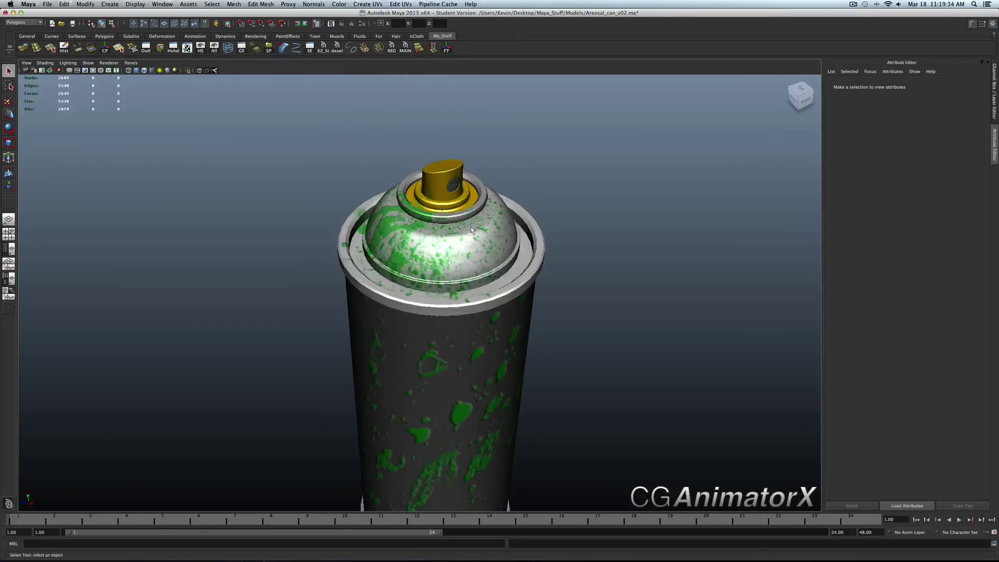
pyautogui.click(344, 24)
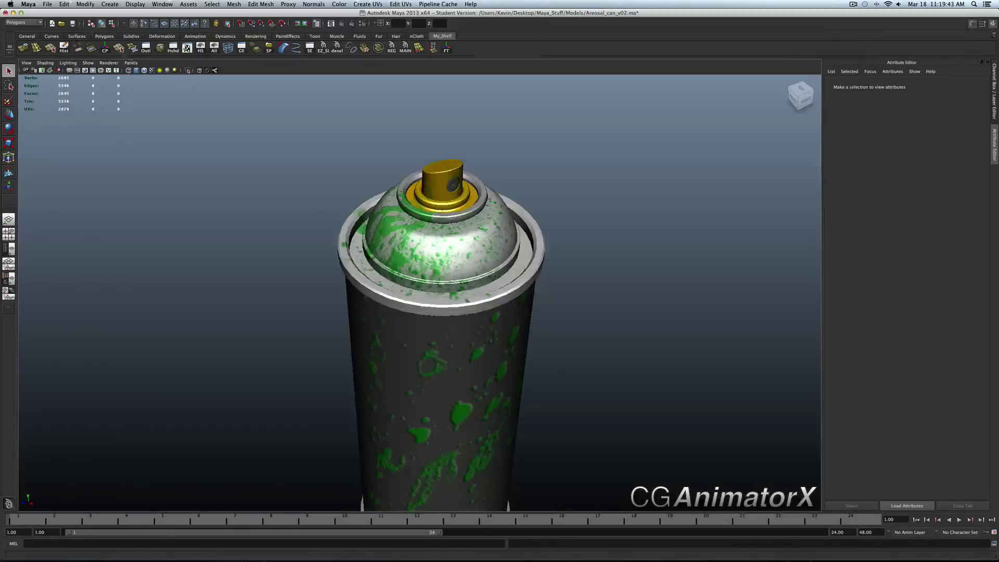
pyautogui.click(86, 26)
pyautogui.moveTo(427, 300)
pyautogui.keyDown('alt'); pyautogui.mouseDown()
pyautogui.moveTo(499, 304)
pyautogui.moveTo(481, 307)
pyautogui.mouseUp(); pyautogui.keyUp('alt')
pyautogui.keyDown('alt'); pyautogui.moveTo(482, 307); pyautogui.dragTo(432, 305, button='right'); pyautogui.keyUp('alt')
pyautogui.keyDown('alt'); pyautogui.moveTo(433, 305); pyautogui.dragTo(385, 276); pyautogui.keyUp('alt')
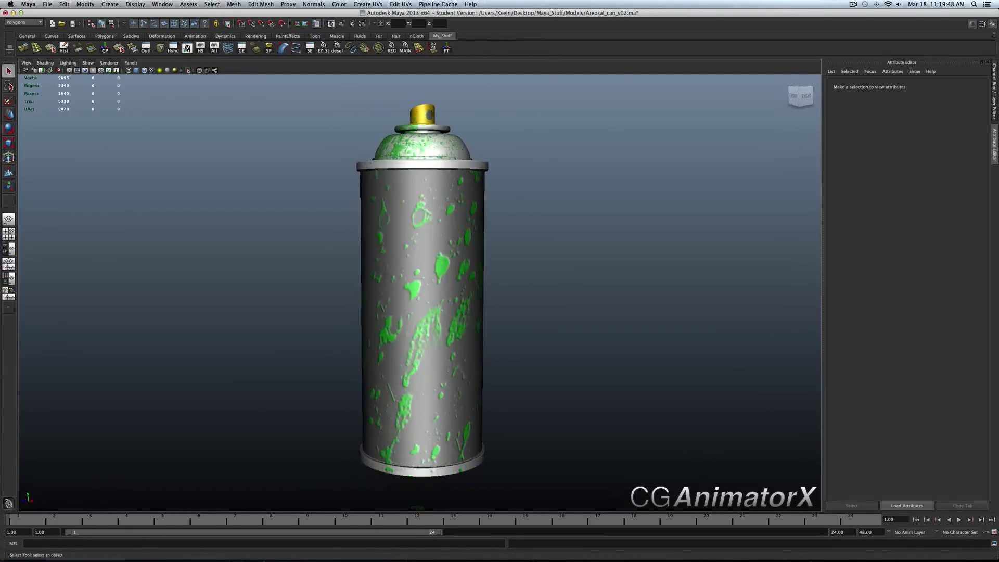
# Switch to Photoshop and change the paint_splatter_base bevel to the Inner Bevel style with a depth of about 78%.
pyautogui.click(513, 554)
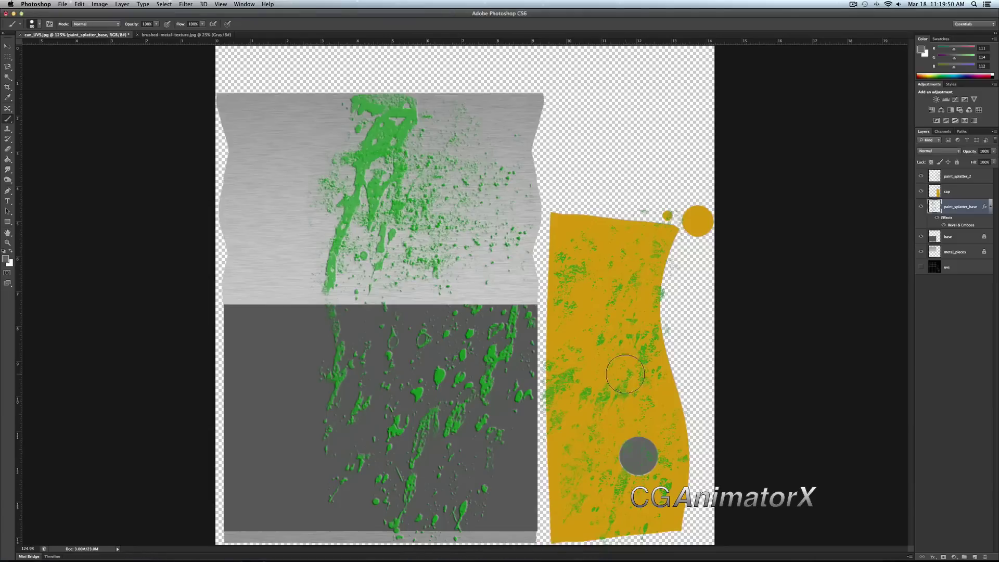
pyautogui.doubleClick(978, 206)
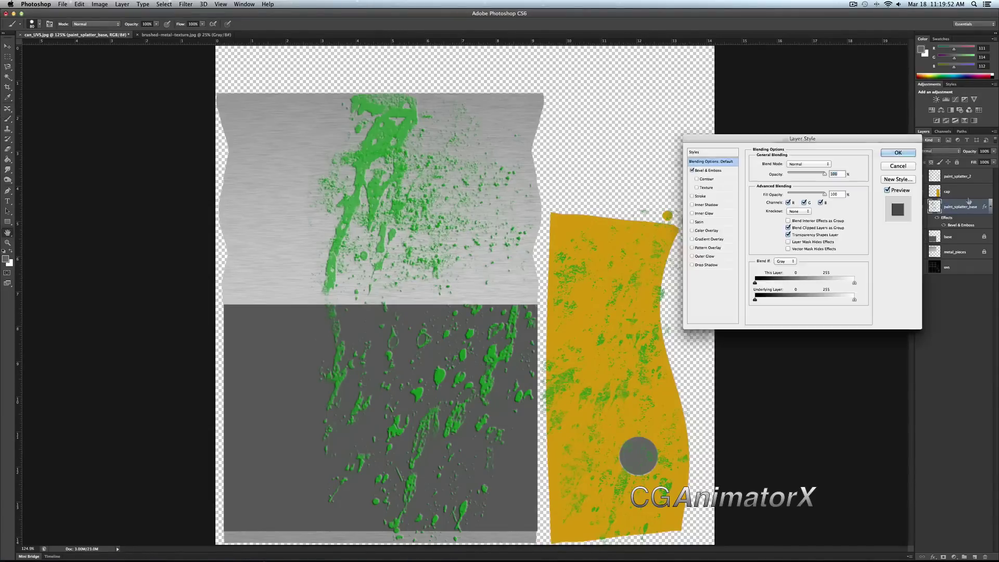
pyautogui.click(700, 170)
pyautogui.click(697, 188)
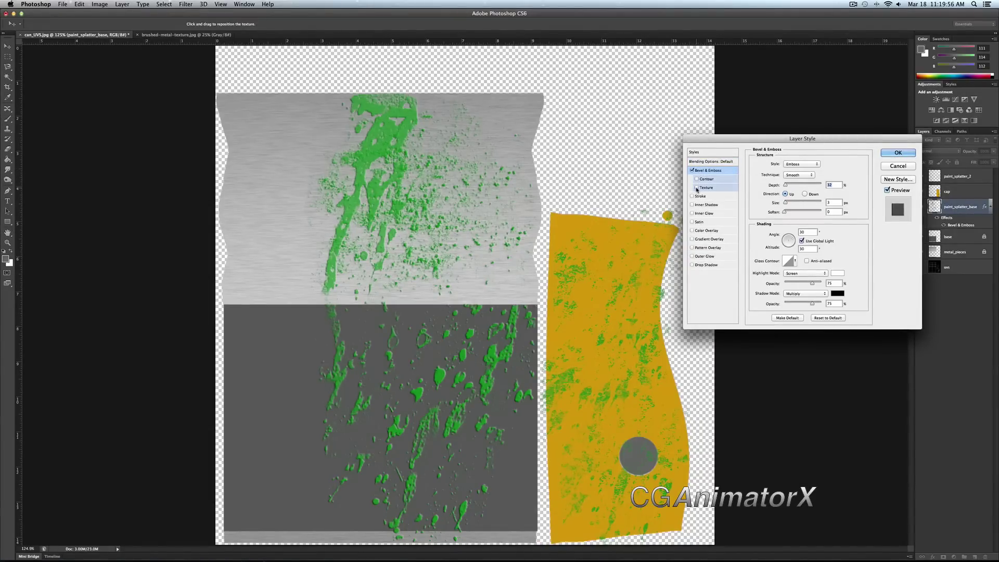
pyautogui.click(697, 188)
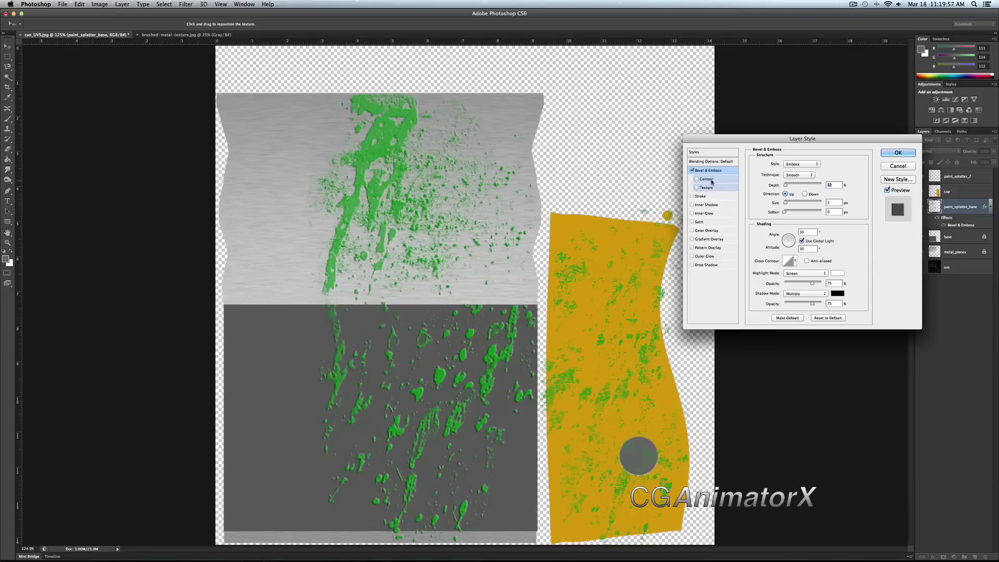
pyautogui.click(796, 176)
pyautogui.click(802, 164)
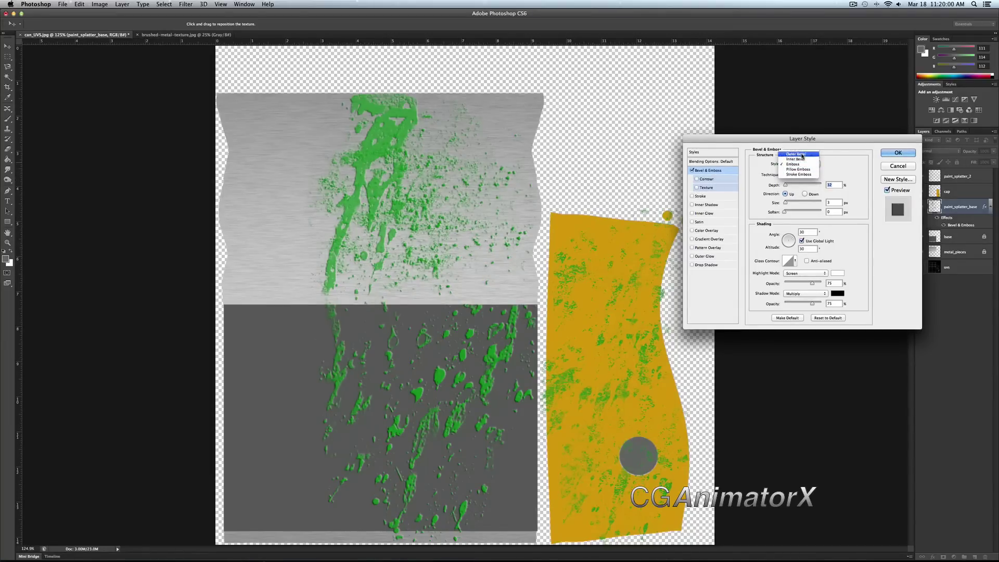
pyautogui.click(800, 159)
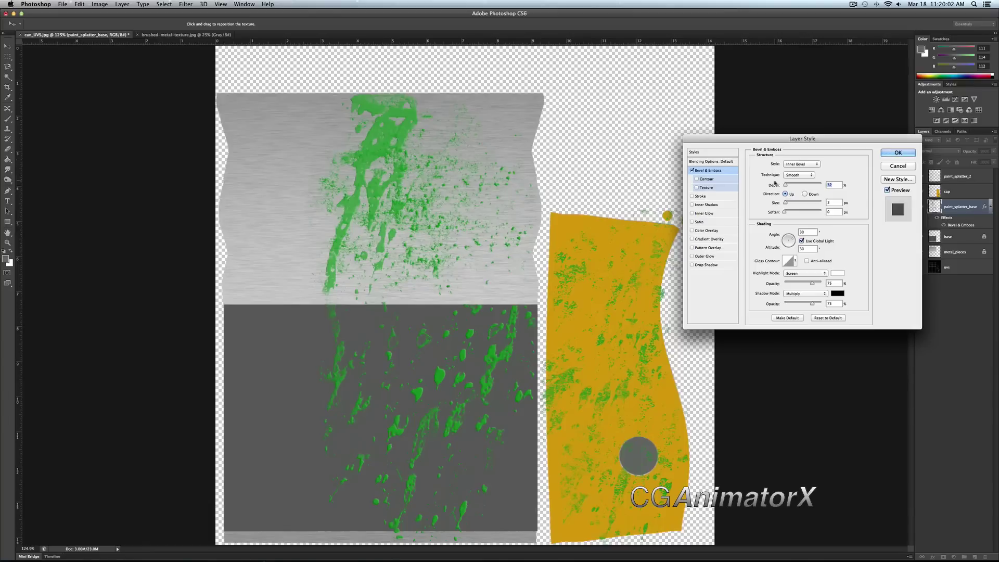
pyautogui.moveTo(785, 185); pyautogui.dragTo(788, 187)
pyautogui.click(899, 153)
# Replace diffuse.jpg on the Desktop with a maximum-quality JPEG copy of the inner-bevelled texture.
pyautogui.click(62, 4)
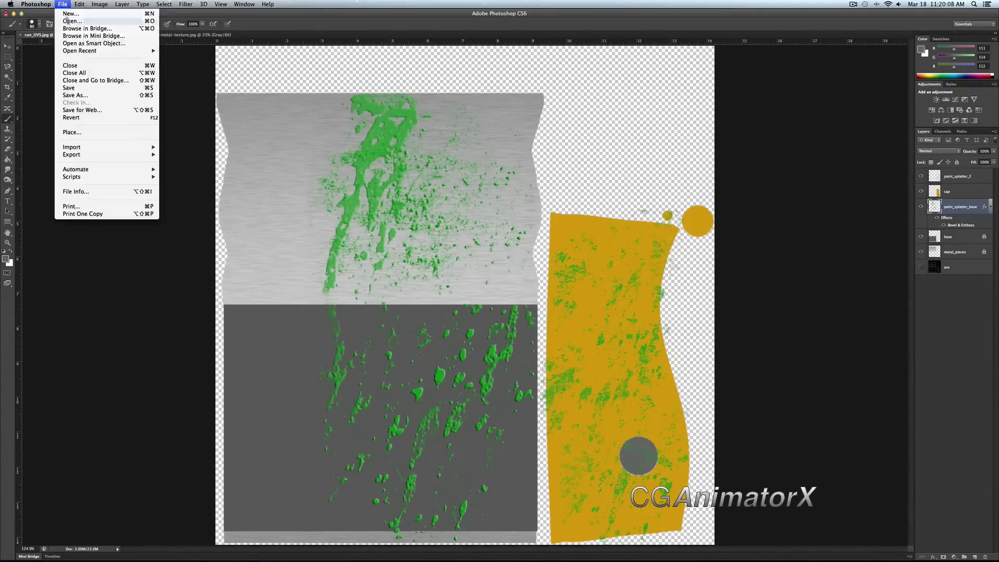
pyautogui.click(74, 96)
pyautogui.click(467, 177)
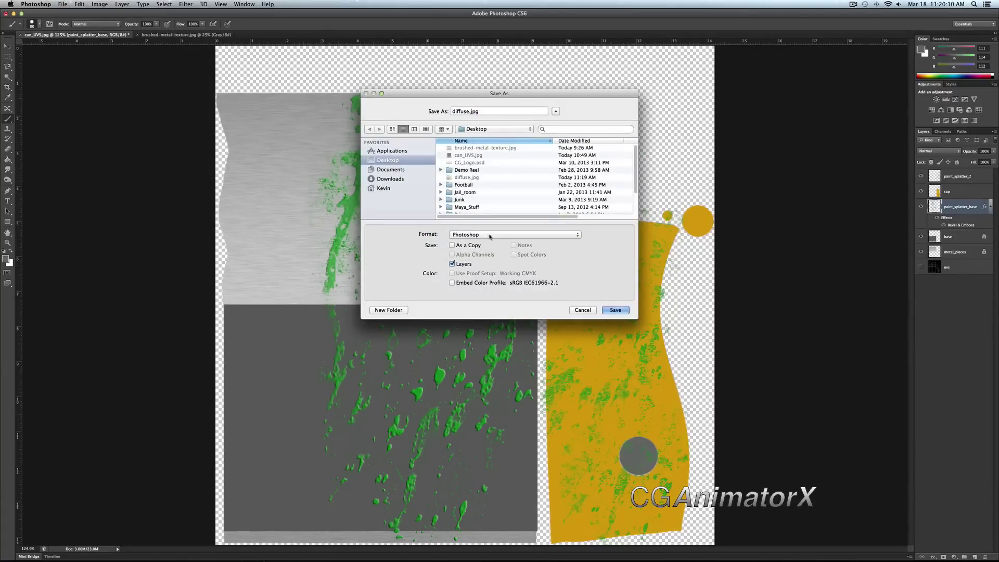
pyautogui.click(485, 234)
pyautogui.click(459, 284)
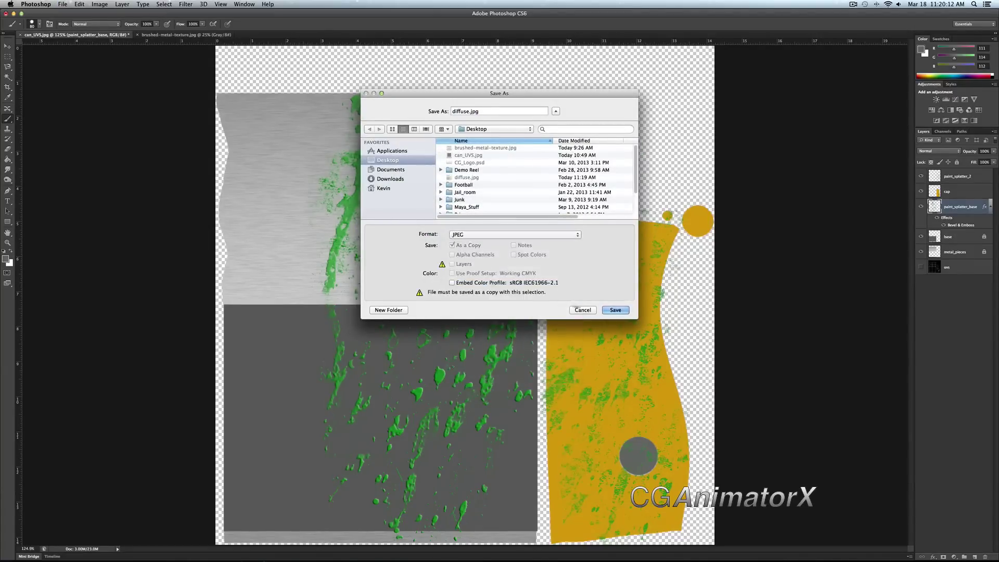
pyautogui.click(616, 310)
pyautogui.click(556, 145)
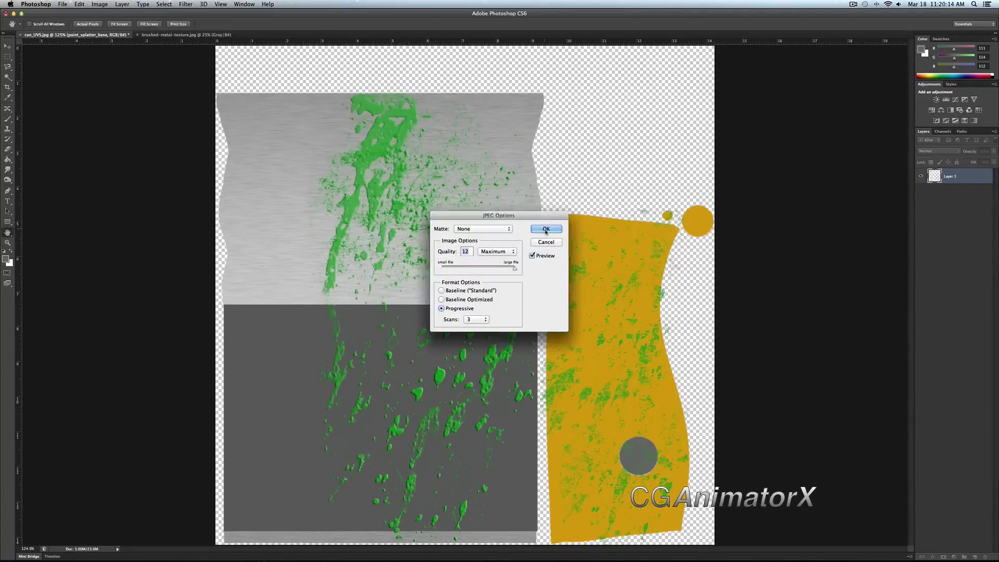
pyautogui.click(546, 230)
# Switch to Maya, reload diffuse.jpg in the can's file1 colour texture and deselect the can.
pyautogui.press('super+Tab')
pyautogui.click(460, 251)
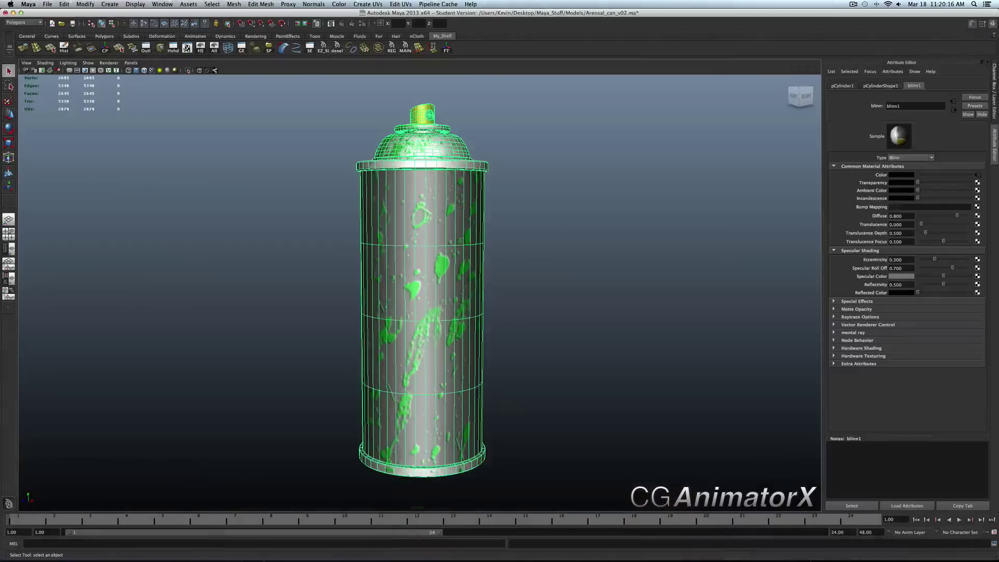
pyautogui.click(981, 176)
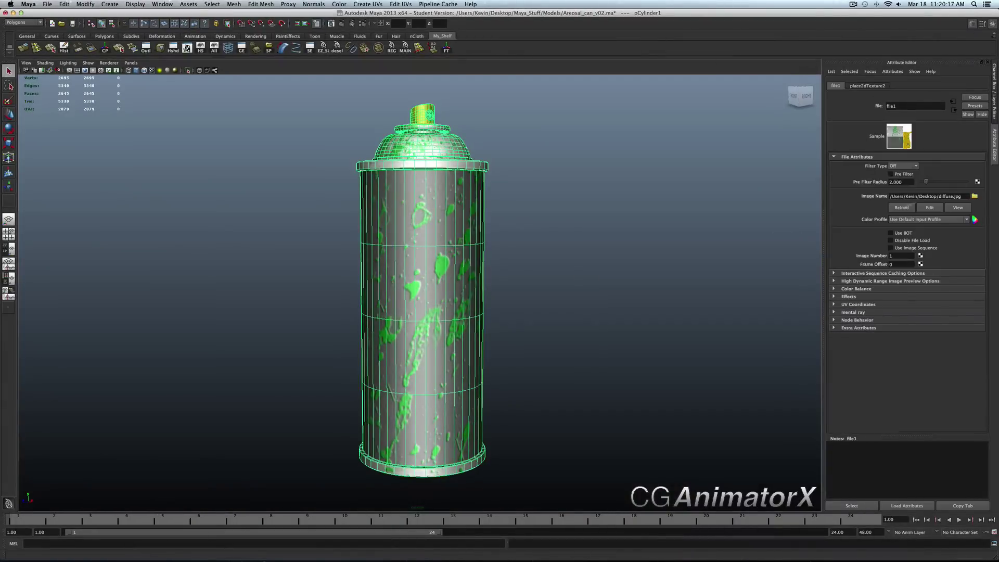
pyautogui.click(542, 200)
# Render the whole can twice from a slightly raised view to check the bevelled splatters.
pyautogui.keyDown('alt'); pyautogui.moveTo(542, 198); pyautogui.dragTo(545, 202); pyautogui.keyUp('alt')
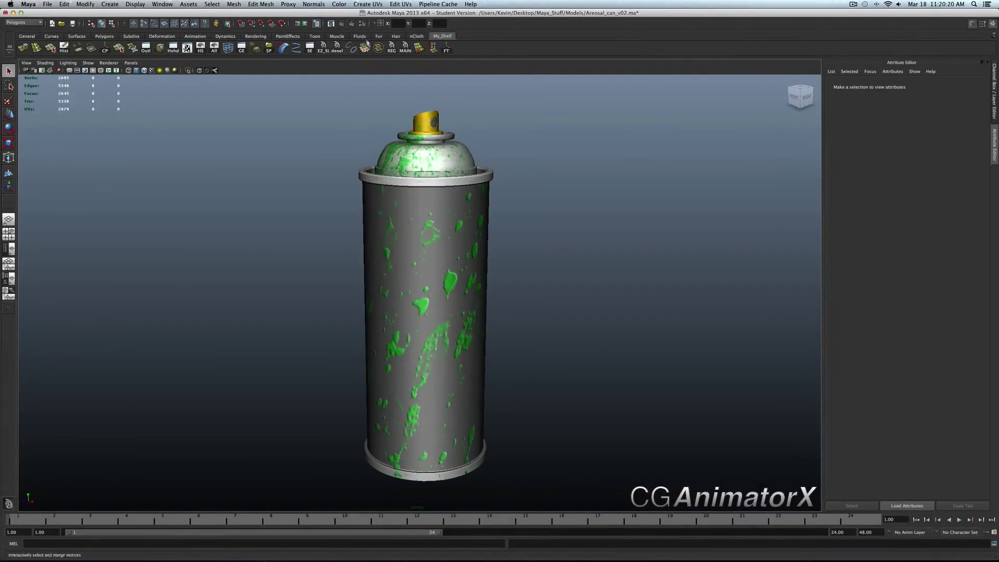
pyautogui.click(341, 24)
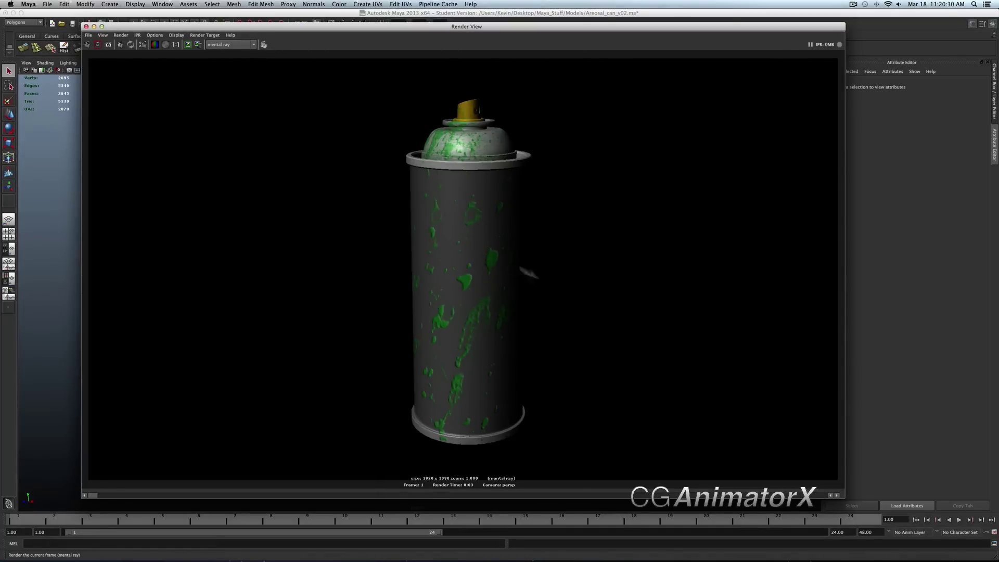
pyautogui.click(86, 26)
pyautogui.moveTo(512, 554)
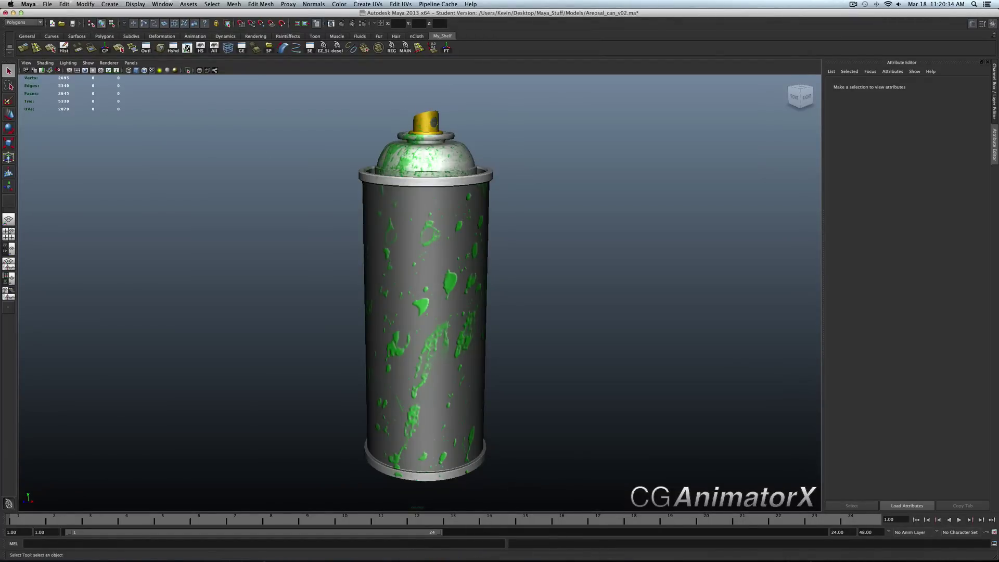
pyautogui.click(346, 23)
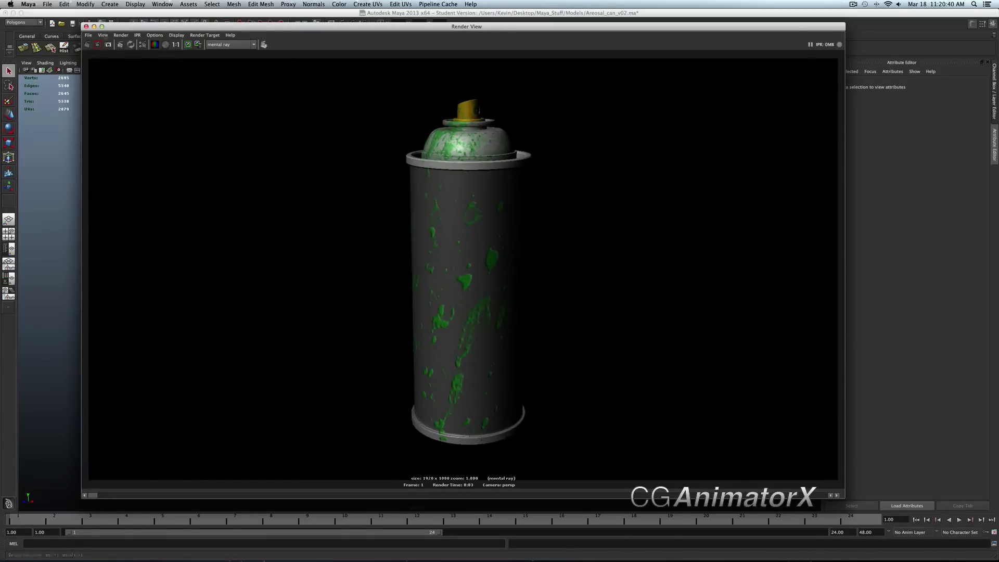
pyautogui.click(86, 26)
# Switch to Photoshop and enable the Texture option of the paint_splatter_base layer's Bevel & Emboss effect.
pyautogui.click(513, 555)
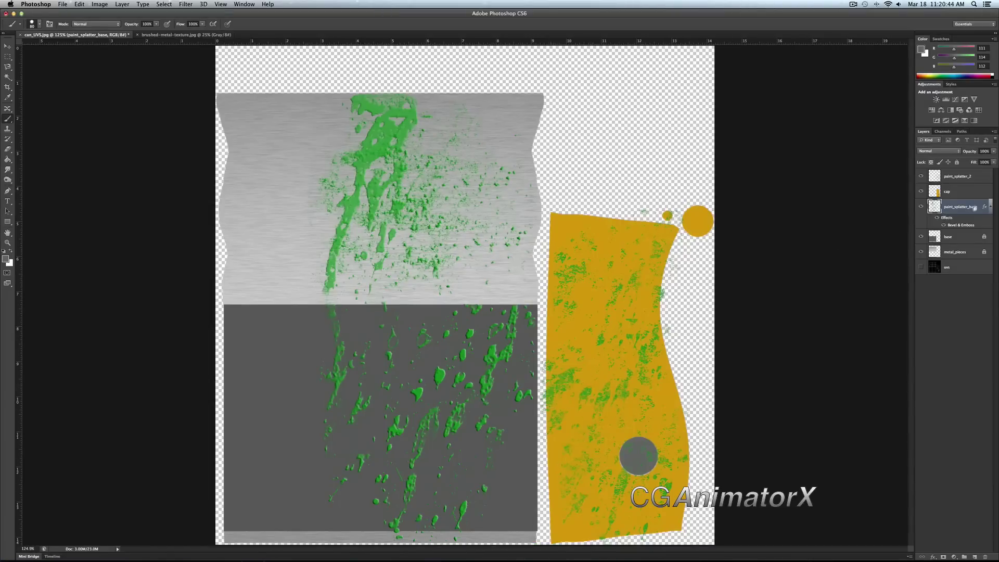
pyautogui.doubleClick(960, 207)
pyautogui.doubleClick(975, 212)
pyautogui.click(712, 170)
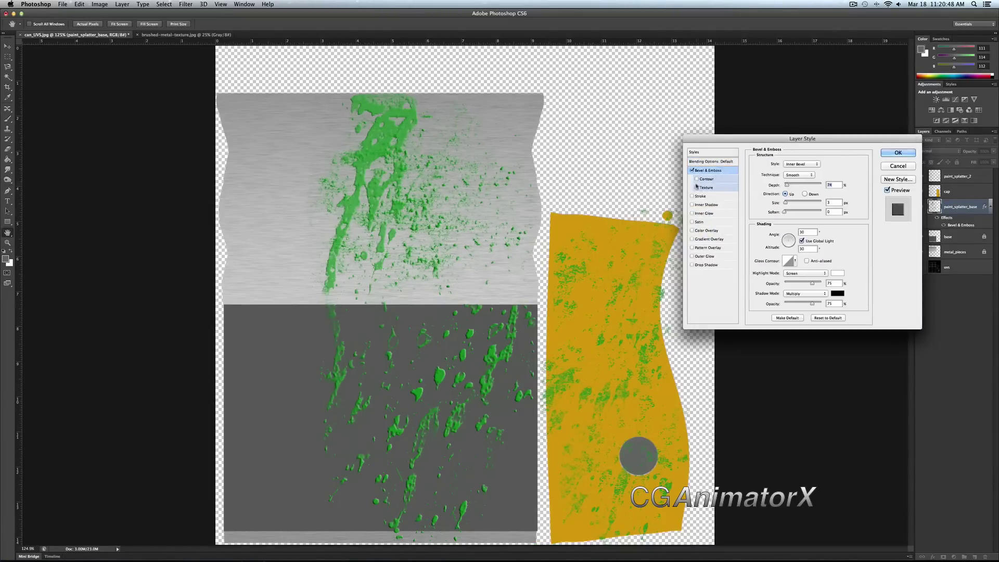
pyautogui.click(718, 187)
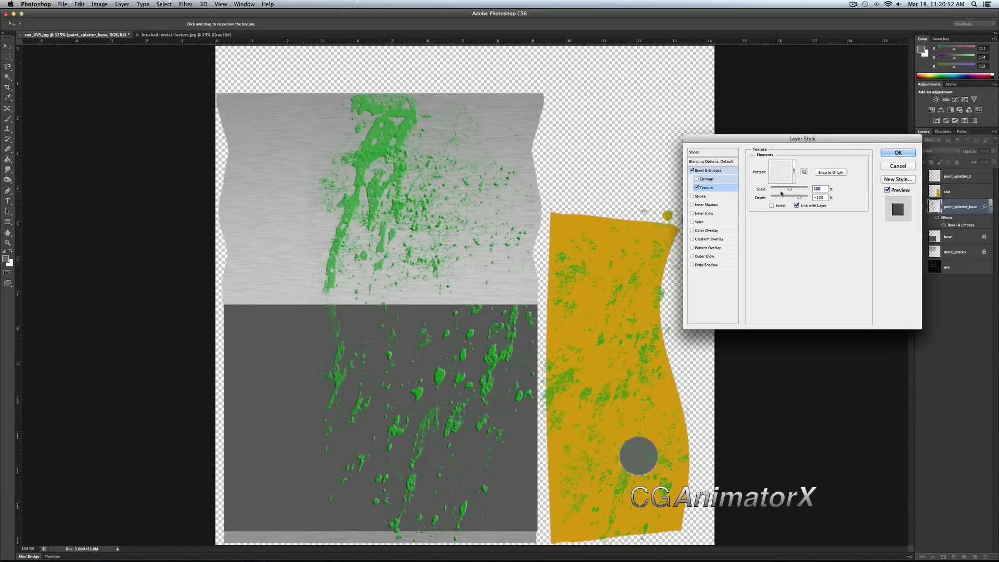
# Try the Outer Bevel, Pillow Emboss and Emboss styles on the paint_splatter_base layer's Bevel & Emboss effect.
pyautogui.click(713, 171)
pyautogui.click(793, 166)
pyautogui.click(796, 159)
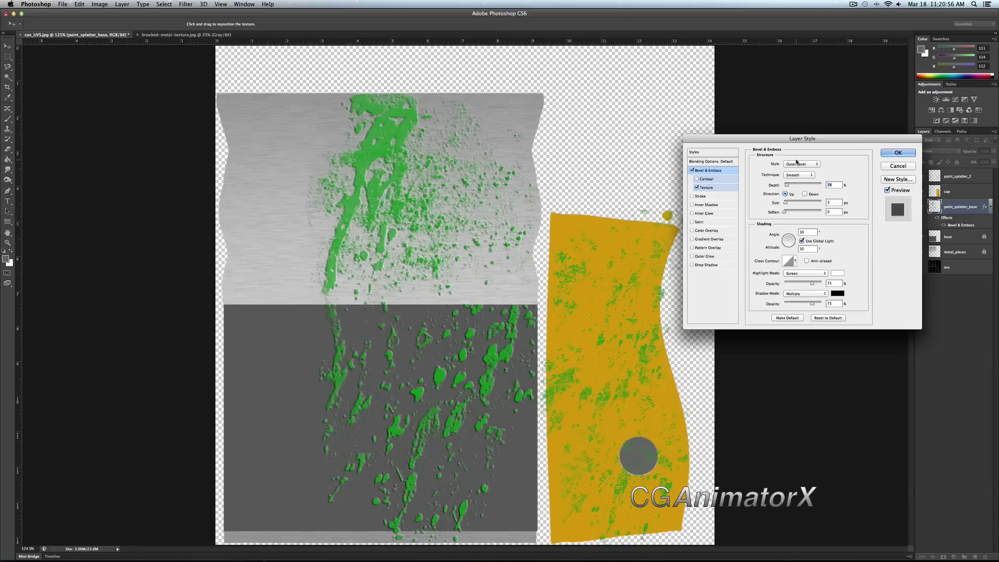
pyautogui.click(796, 163)
pyautogui.click(796, 182)
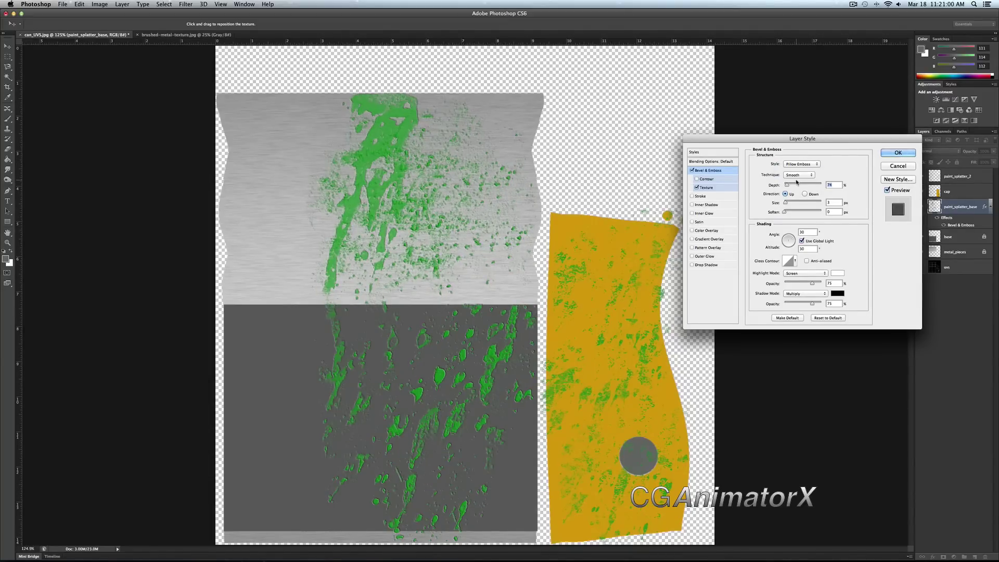
pyautogui.click(796, 166)
pyautogui.click(795, 159)
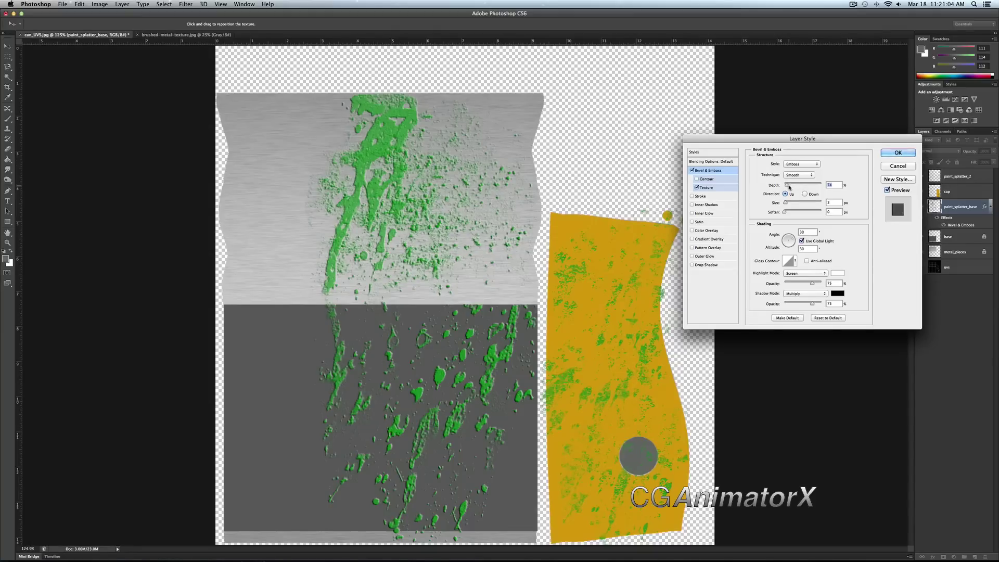
# Set the splatter bevel's style to Inner Bevel with a 50% depth and 6 px size, and apply the layer style.
pyautogui.click(803, 165)
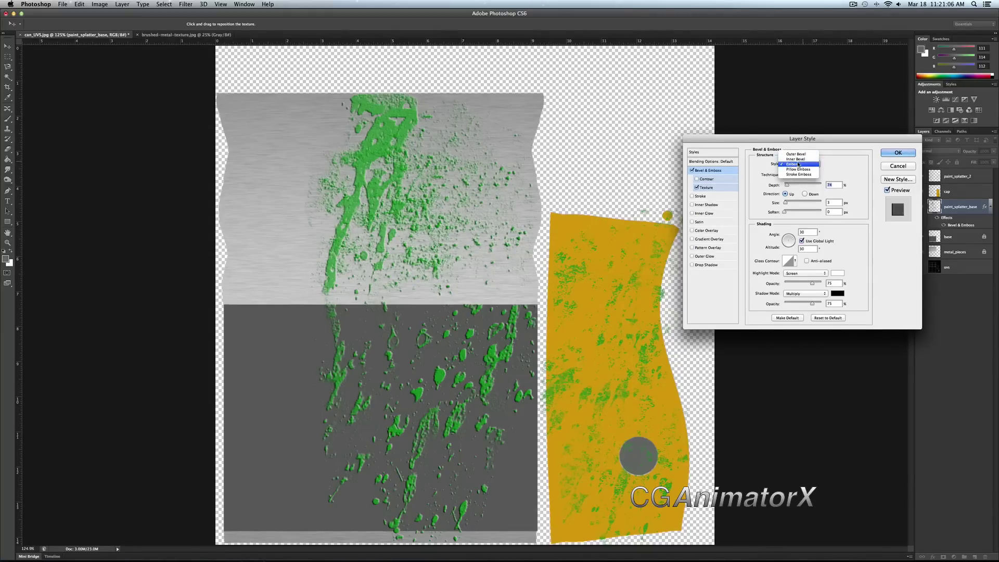
pyautogui.click(799, 162)
pyautogui.click(801, 164)
pyautogui.click(796, 159)
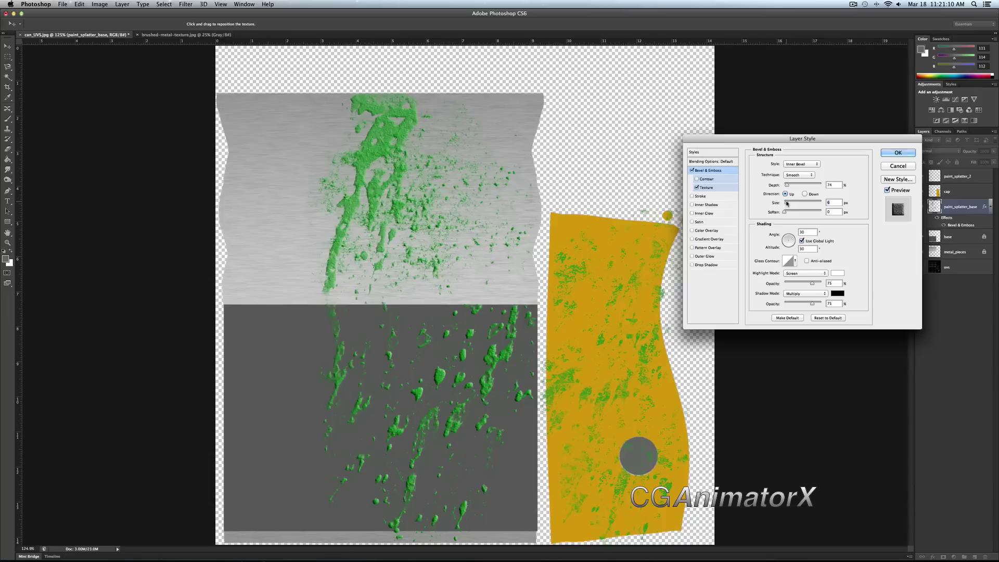
pyautogui.moveTo(787, 203); pyautogui.dragTo(784, 203)
pyautogui.moveTo(786, 188); pyautogui.dragTo(785, 188)
pyautogui.press('BackSpace')
pyautogui.write('0')
pyautogui.click(889, 154)
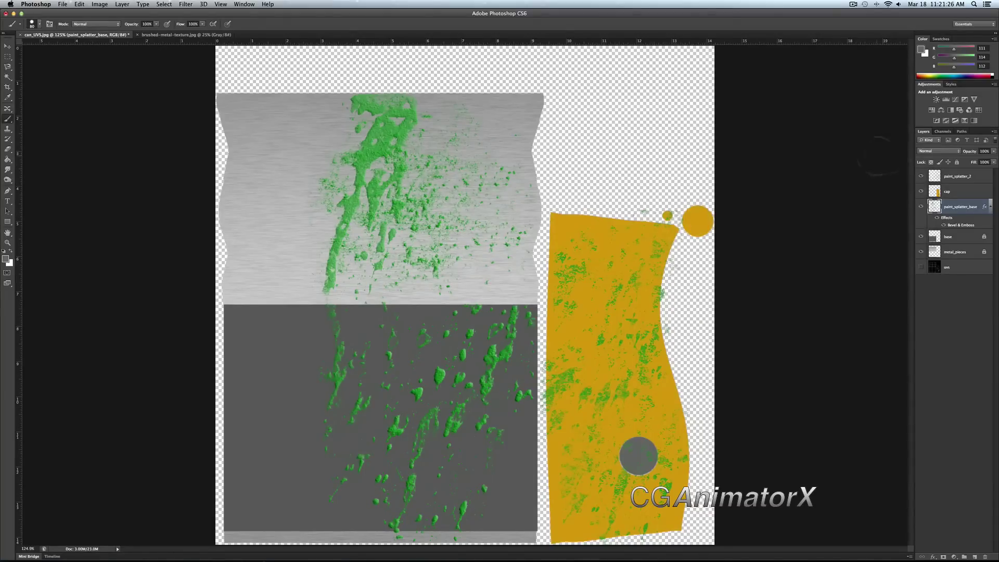
# Replace diffuse.jpg on the Desktop with a maximum-quality JPEG copy of the textured-bevel artwork.
pyautogui.click(63, 4)
pyautogui.click(73, 95)
pyautogui.click(467, 177)
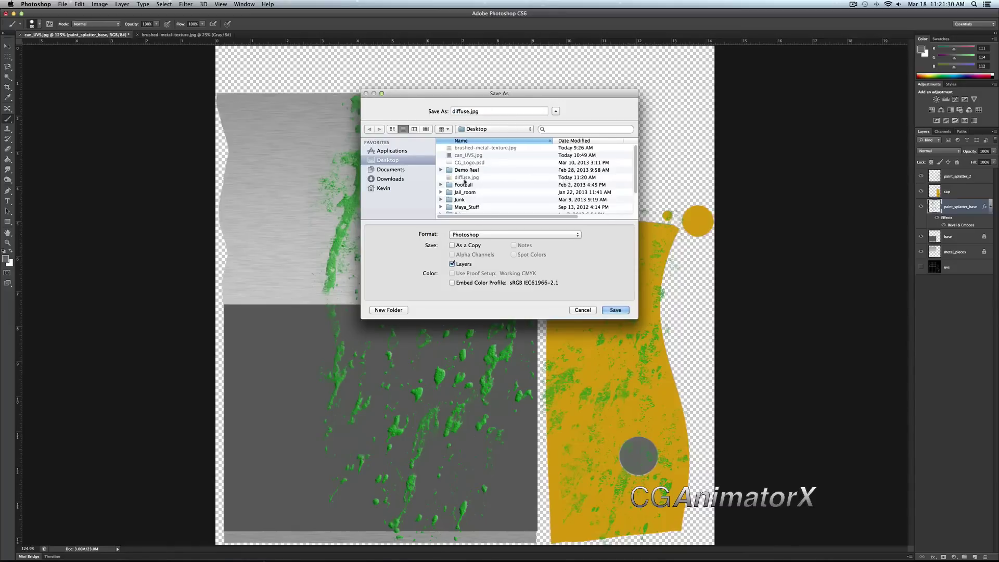
pyautogui.click(499, 234)
pyautogui.click(457, 285)
pyautogui.click(615, 310)
pyautogui.click(562, 143)
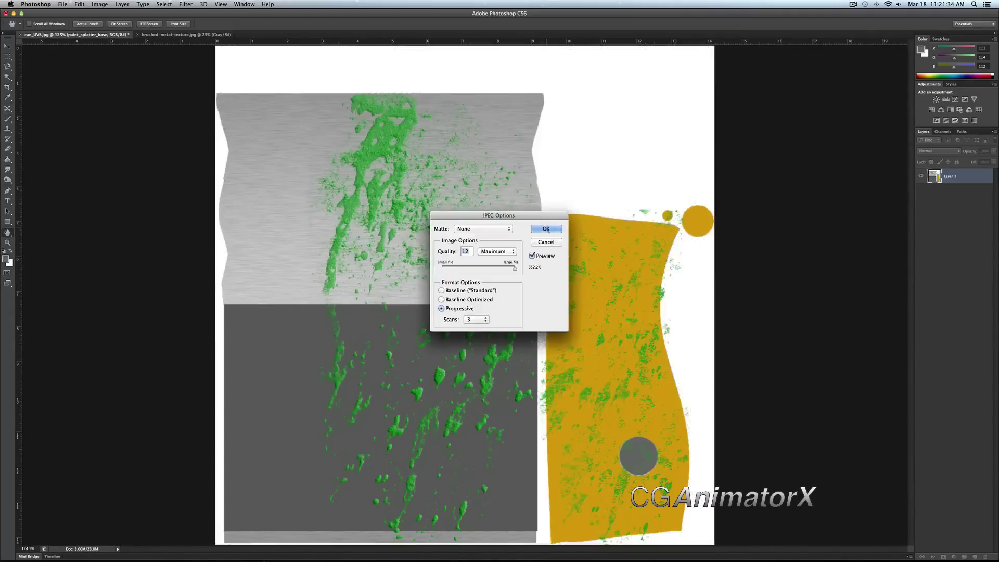
pyautogui.click(547, 226)
# Switch to Maya, select the can, reload its diffuse.jpg colour texture and deselect the can.
pyautogui.press('super+Tab')
pyautogui.click(456, 243)
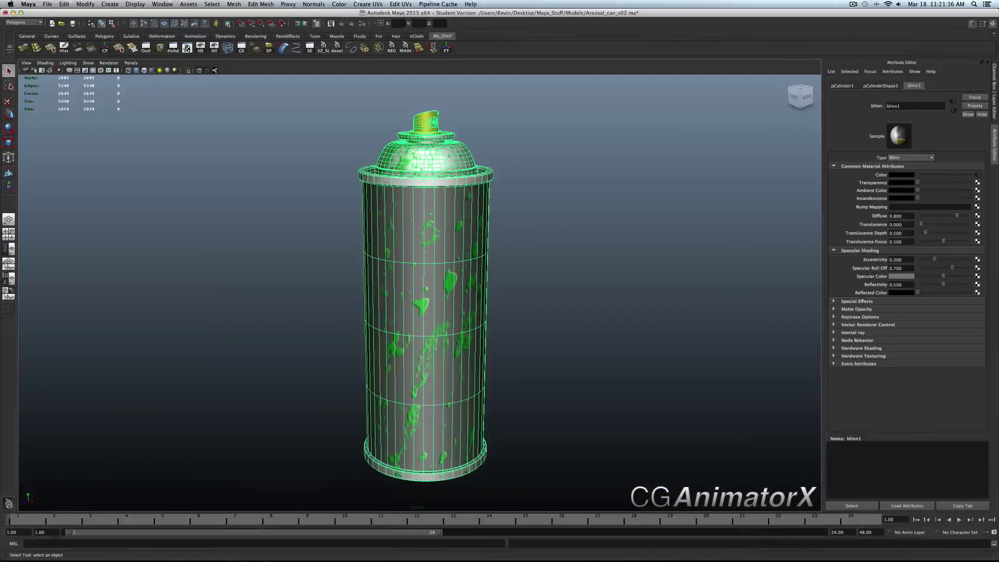
pyautogui.click(981, 176)
pyautogui.click(908, 208)
pyautogui.click(653, 213)
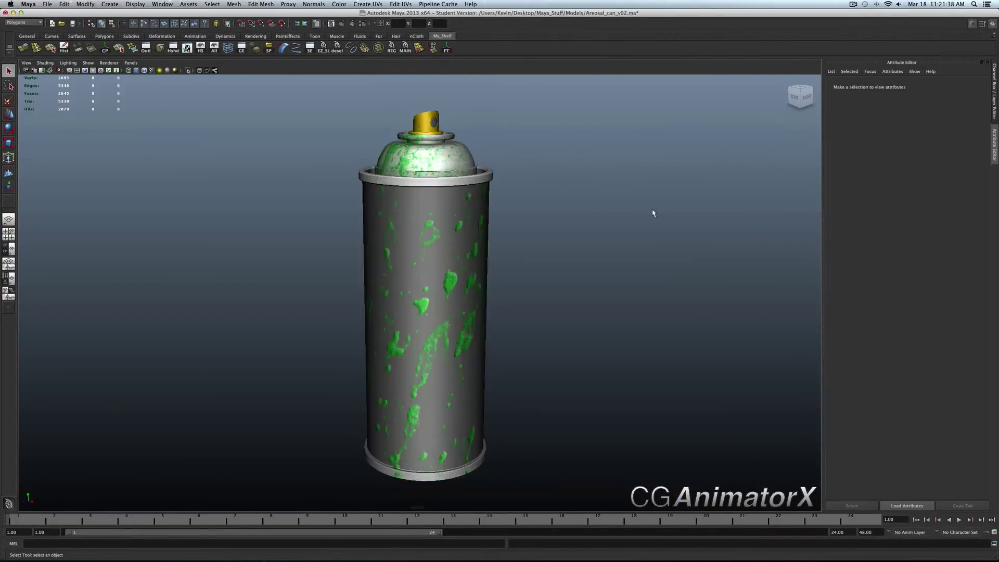
# Render the whole can to check the textured inner-bevel splatters, and close the render.
pyautogui.scroll(5, 601, 219)
pyautogui.scroll(-7, 597, 218)
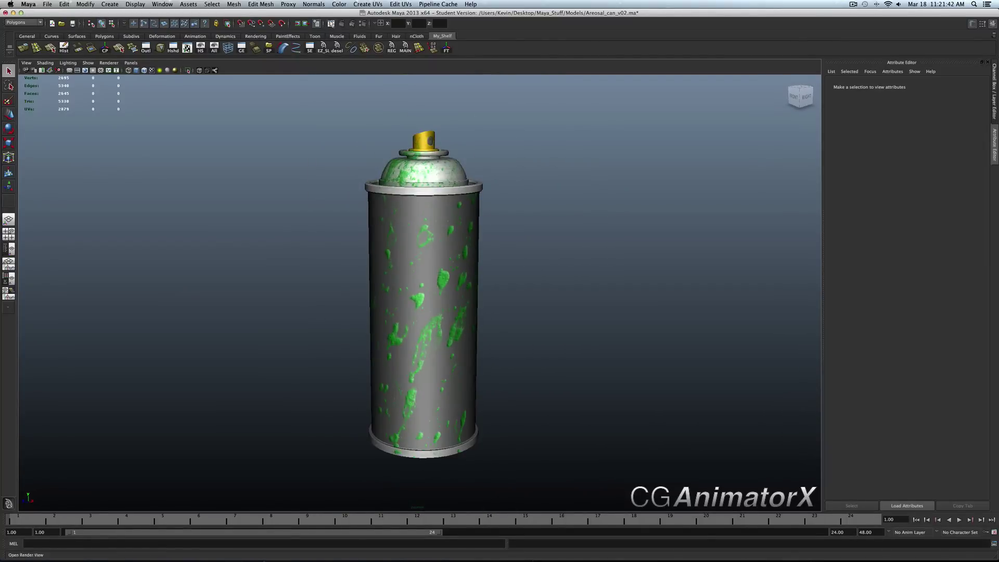
pyautogui.click(341, 23)
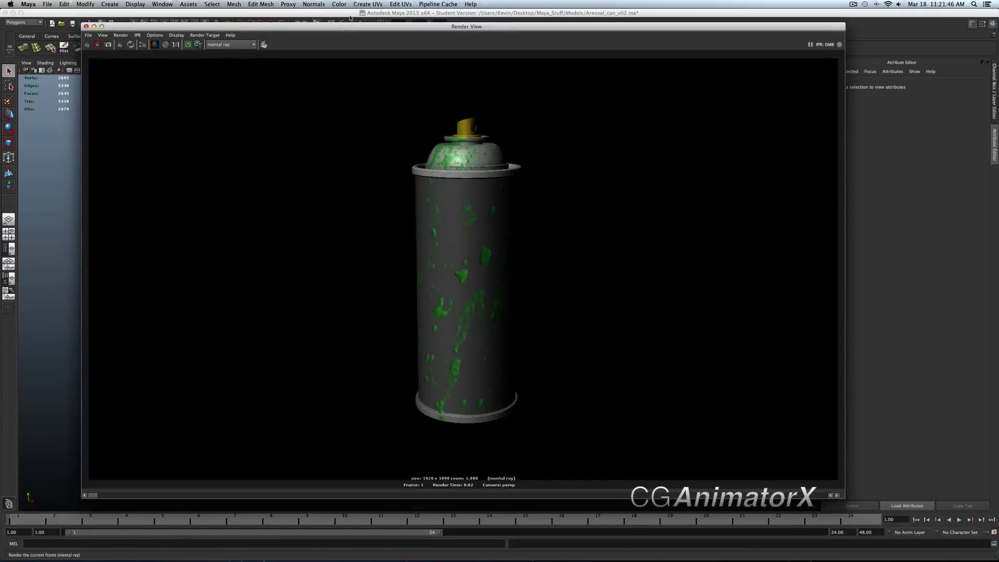
pyautogui.click(87, 27)
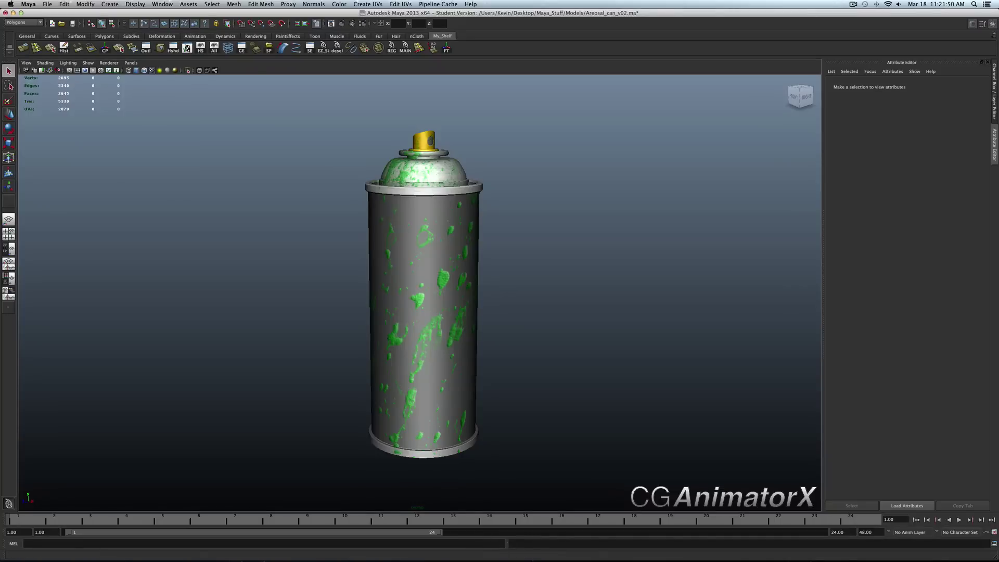
# Switch to Photoshop, turn off the Texture option of the paint_splatter_base layer's bevel and try the Chisel Soft technique.
pyautogui.click(513, 555)
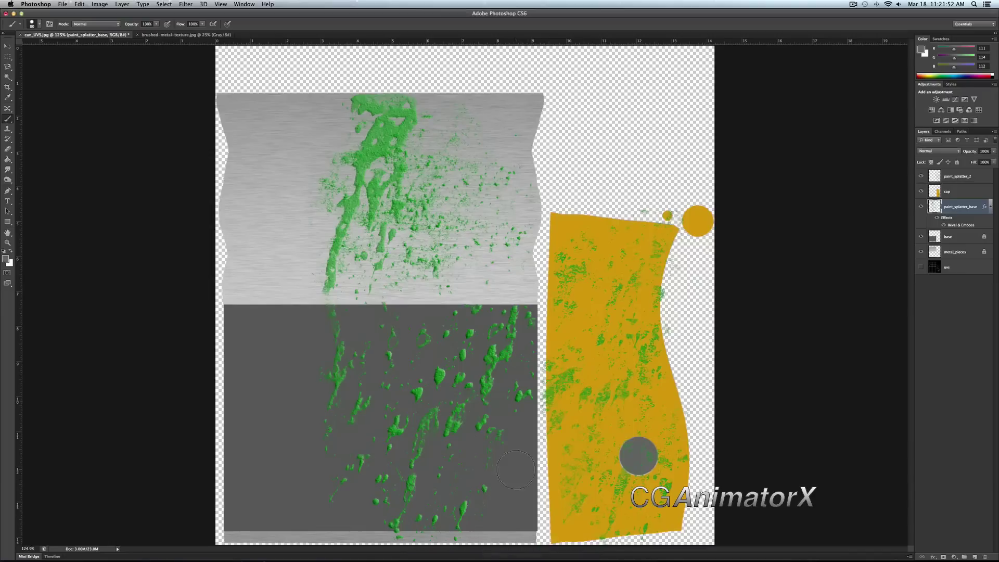
pyautogui.doubleClick(973, 205)
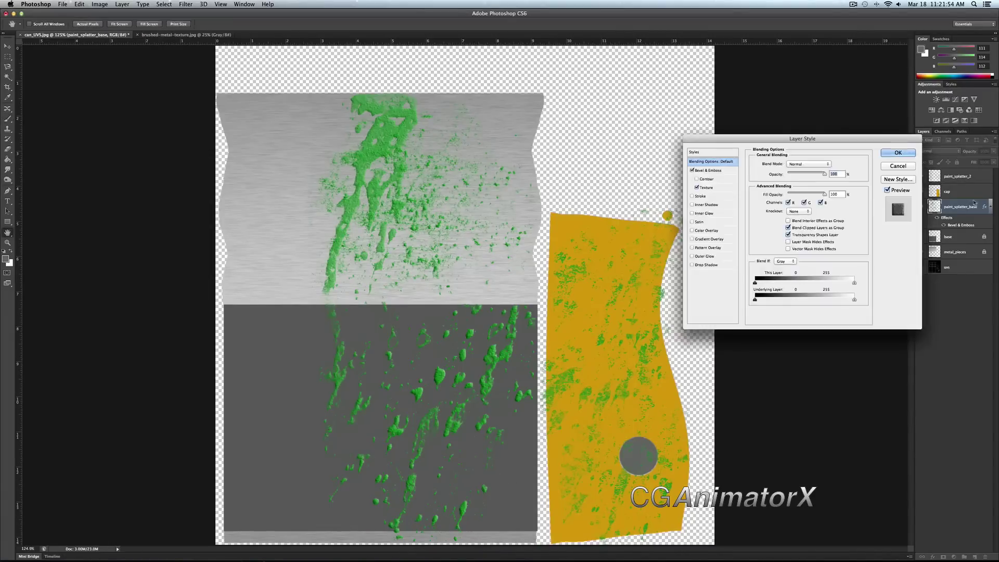
pyautogui.click(697, 188)
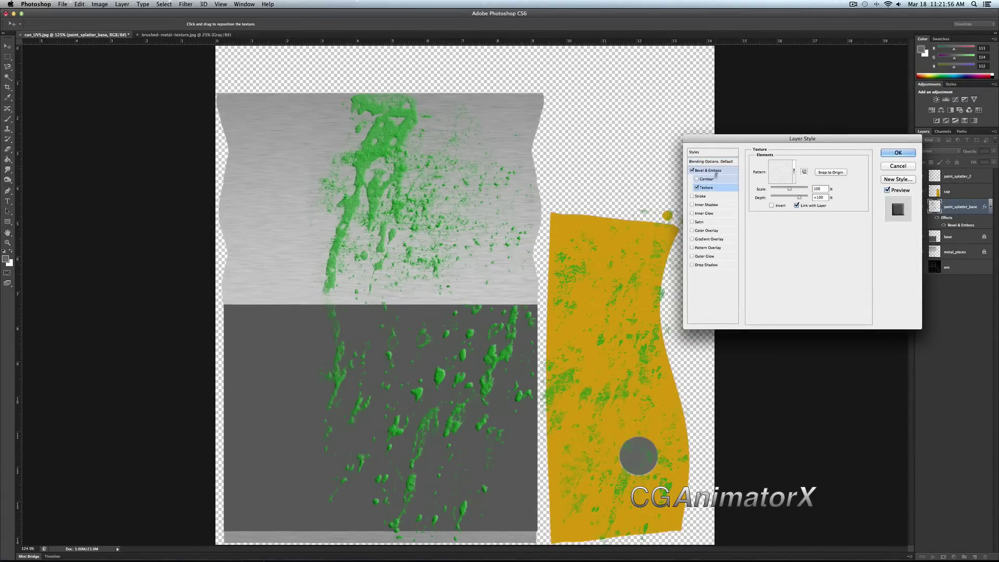
pyautogui.click(712, 172)
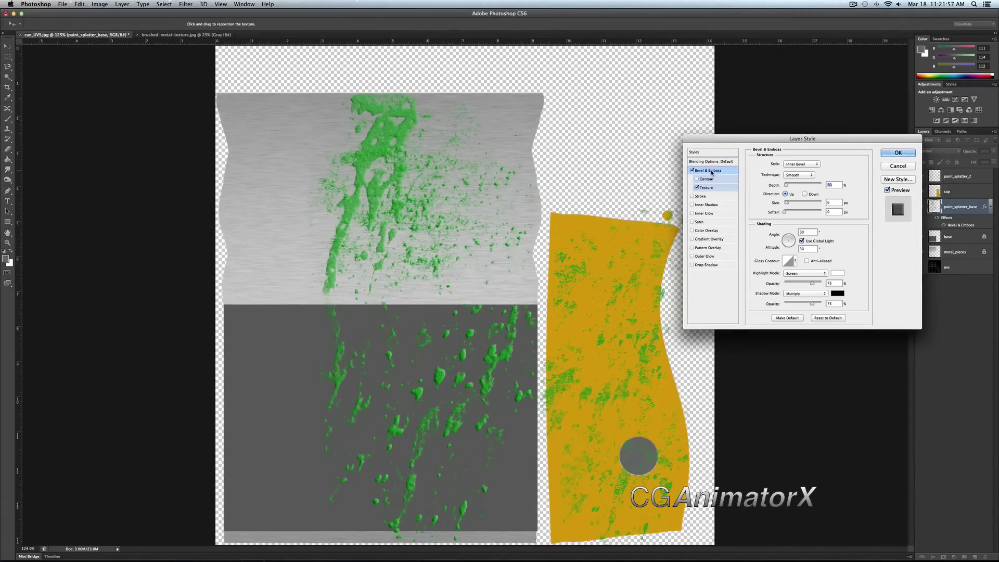
pyautogui.click(800, 164)
pyautogui.click(799, 190)
pyautogui.click(797, 176)
pyautogui.click(794, 189)
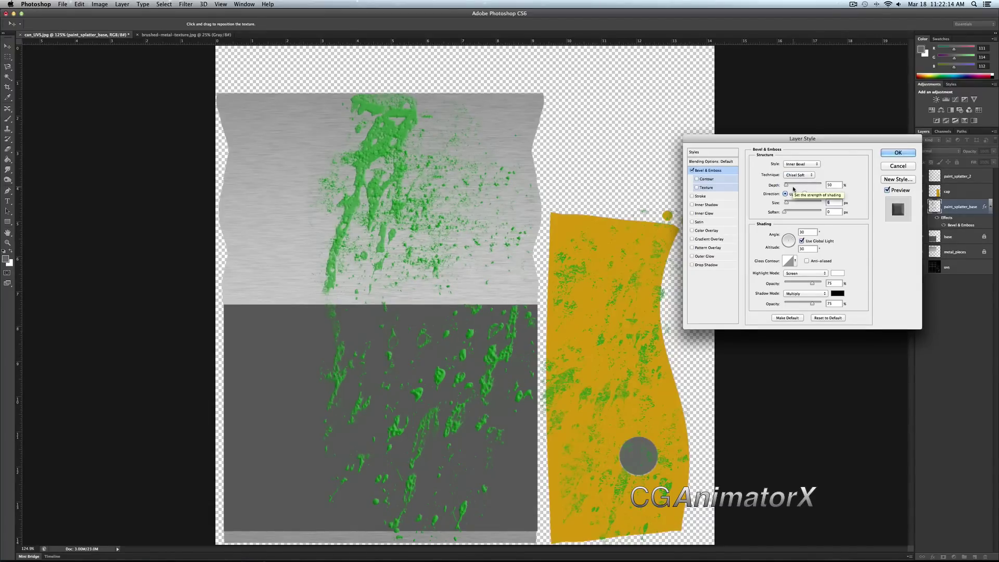
# Set the splatter bevel's technique to Chisel Hard with a 10% depth and apply the layer style.
pyautogui.click(797, 175)
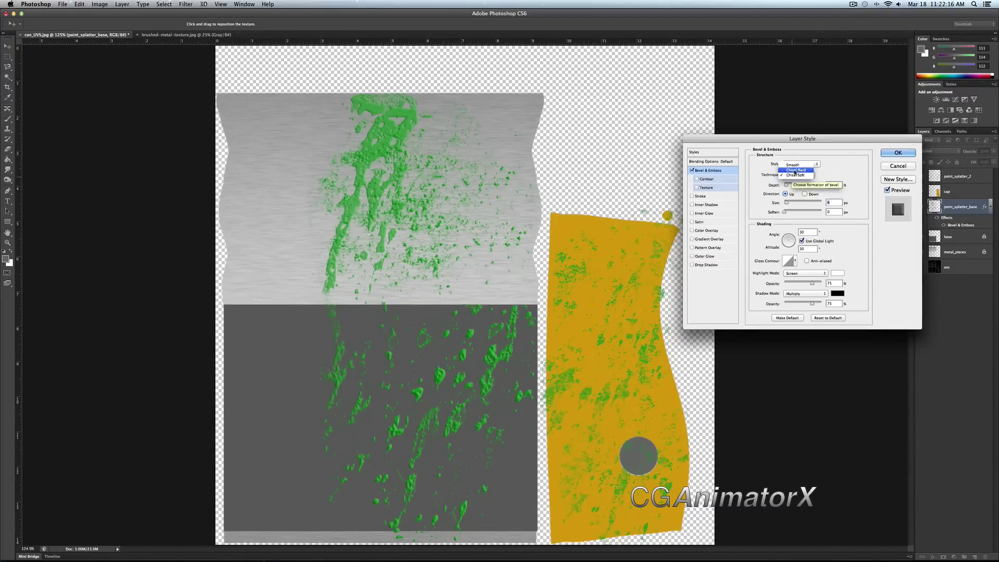
pyautogui.click(795, 170)
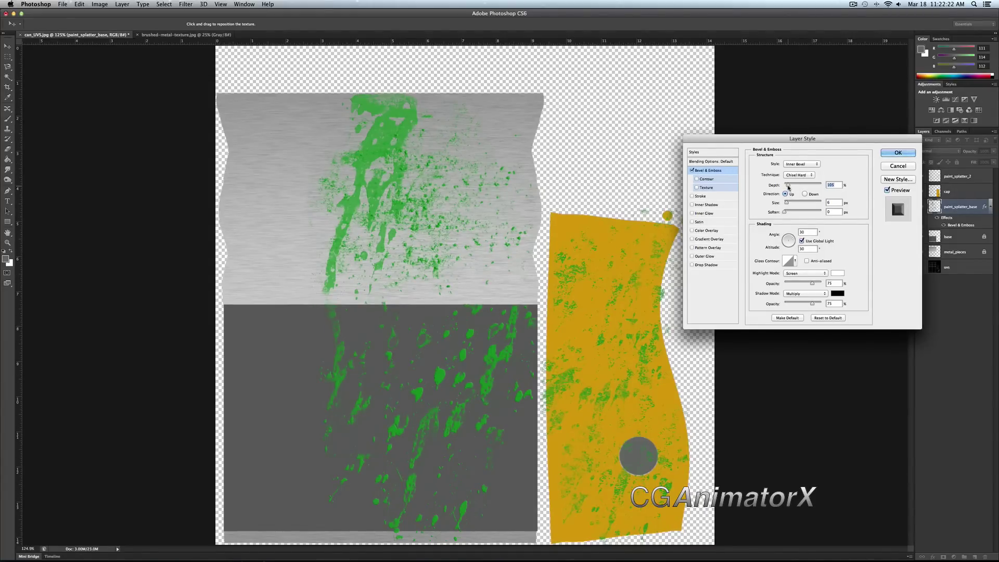
pyautogui.write('10')
pyautogui.click(898, 153)
# Overwrite diffuse.jpg on the Desktop with a maximum-quality JPEG copy of the Chisel Hard version.
pyautogui.click(63, 4)
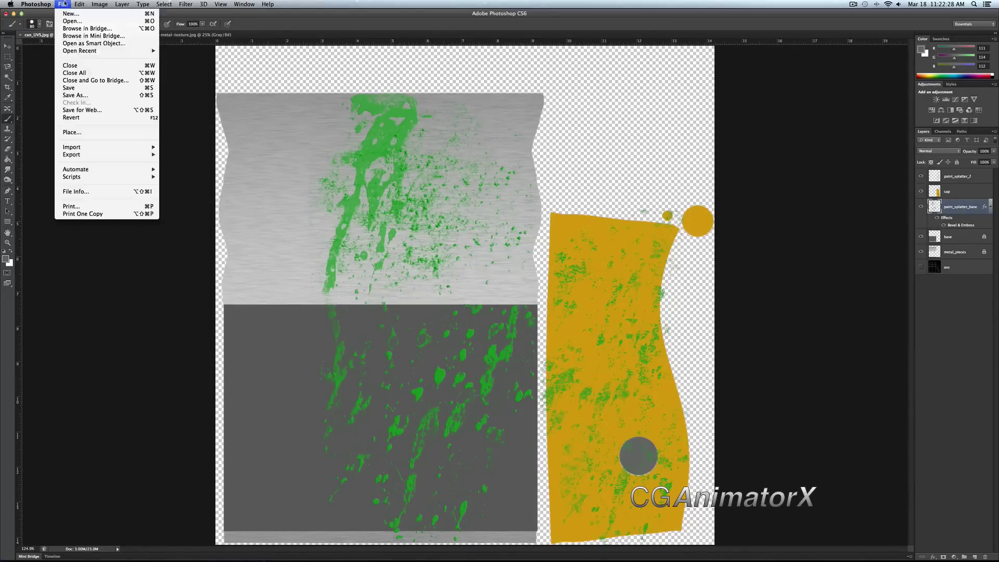
pyautogui.click(76, 95)
pyautogui.write('diffuse')
pyautogui.click(479, 235)
pyautogui.click(458, 283)
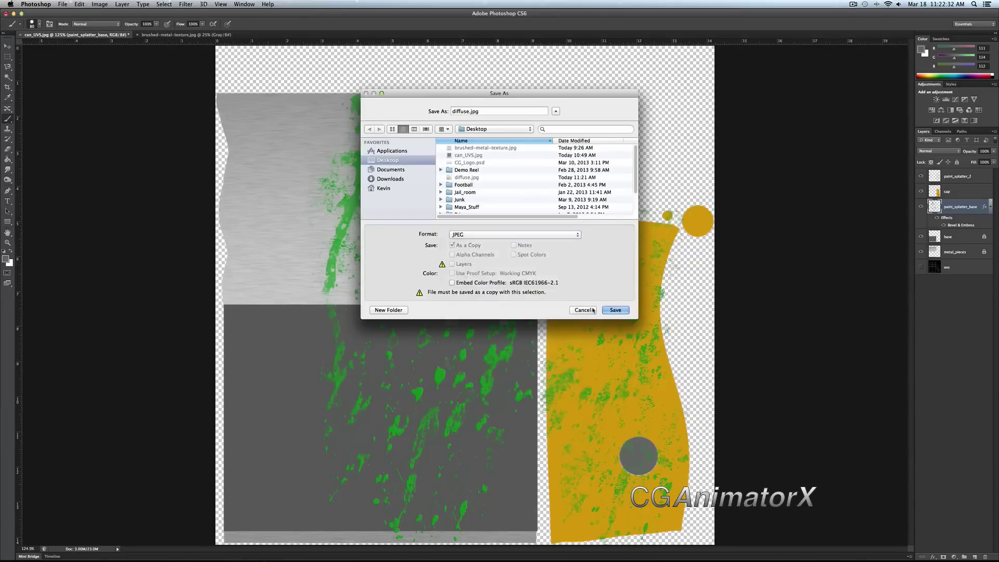
pyautogui.press('Return')
pyautogui.click(556, 145)
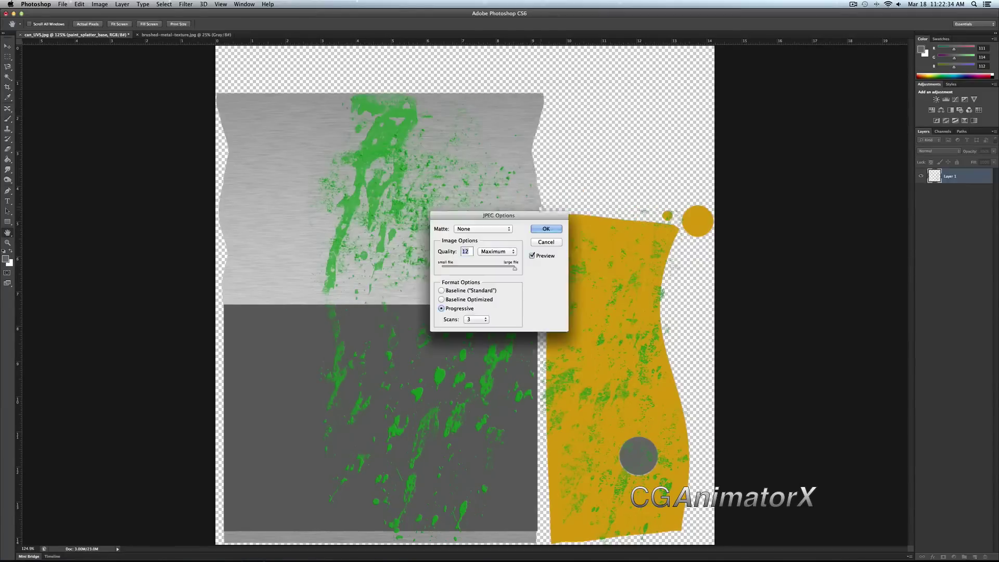
pyautogui.click(544, 228)
# Switch to Maya, select the can, refresh its colour texture from diffuse.jpg and deselect the can.
pyautogui.press('super+Tab')
pyautogui.click(458, 242)
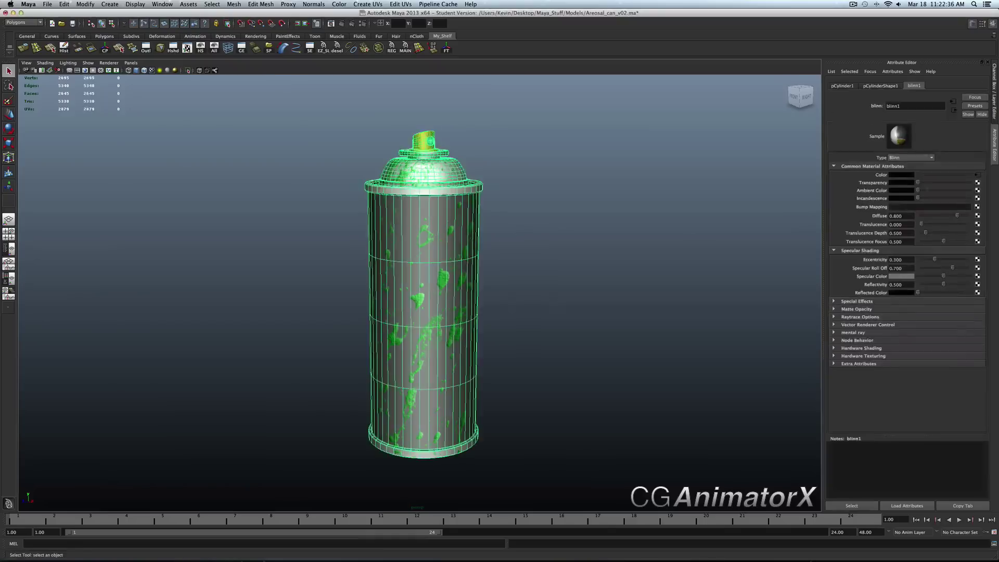
pyautogui.click(977, 174)
pyautogui.click(905, 208)
pyautogui.click(678, 182)
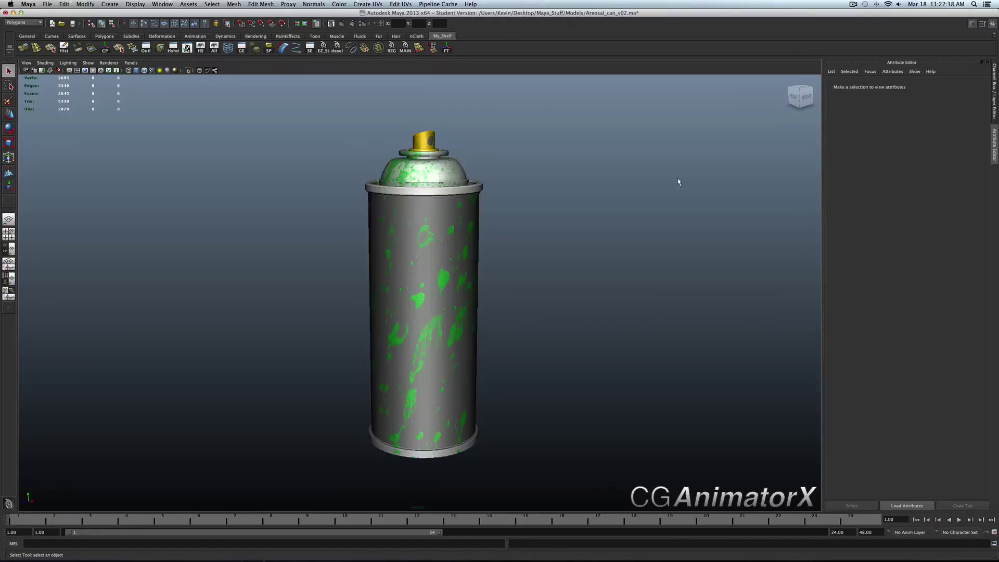
# Render the can with the chiselled splatters, close the render and inspect the can in the viewport.
pyautogui.click(341, 23)
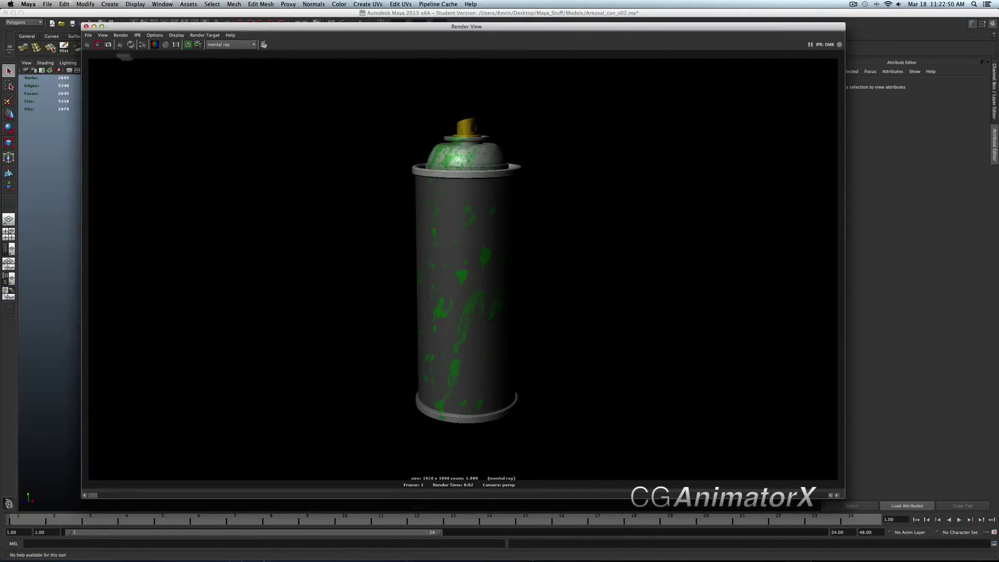
pyautogui.click(86, 26)
pyautogui.moveTo(406, 212)
pyautogui.keyDown('alt'); pyautogui.mouseDown()
pyautogui.moveTo(462, 246)
pyautogui.moveTo(435, 278)
pyautogui.moveTo(446, 249)
pyautogui.moveTo(448, 263)
pyautogui.moveTo(430, 231)
pyautogui.moveTo(526, 243)
pyautogui.moveTo(494, 233)
pyautogui.moveTo(452, 249)
pyautogui.mouseUp(); pyautogui.keyUp('alt')
pyautogui.scroll(5, 461, 226)
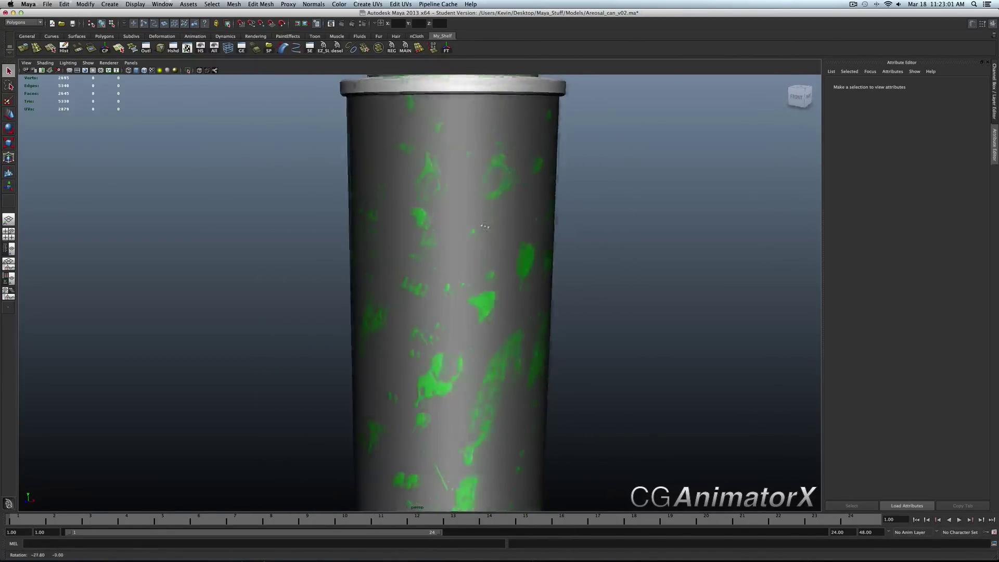
pyautogui.scroll(-5, 476, 250)
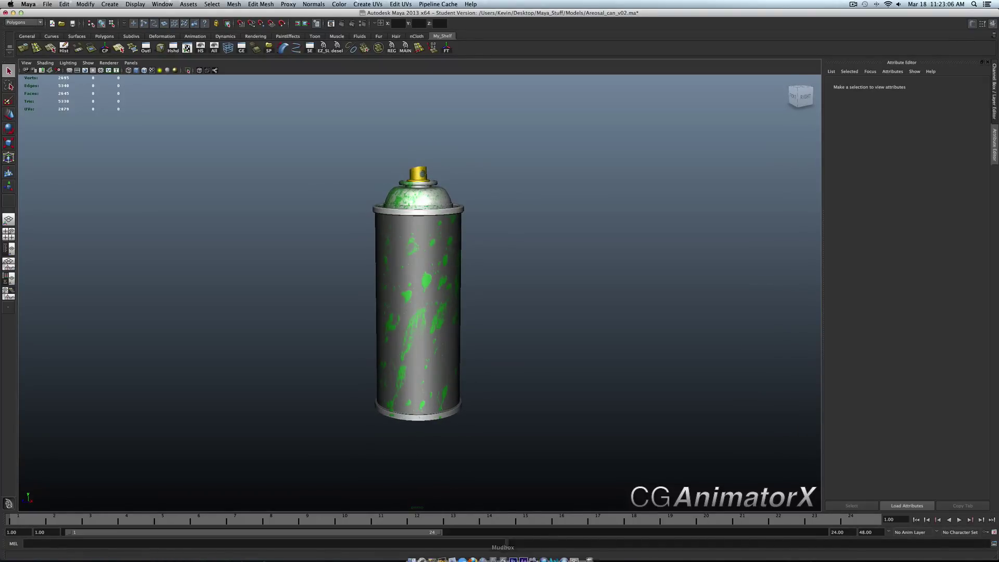
# Switch to Photoshop and add the text "SPRAY CAN" across the middle of the dark grey body area.
pyautogui.click(512, 555)
pyautogui.click(8, 201)
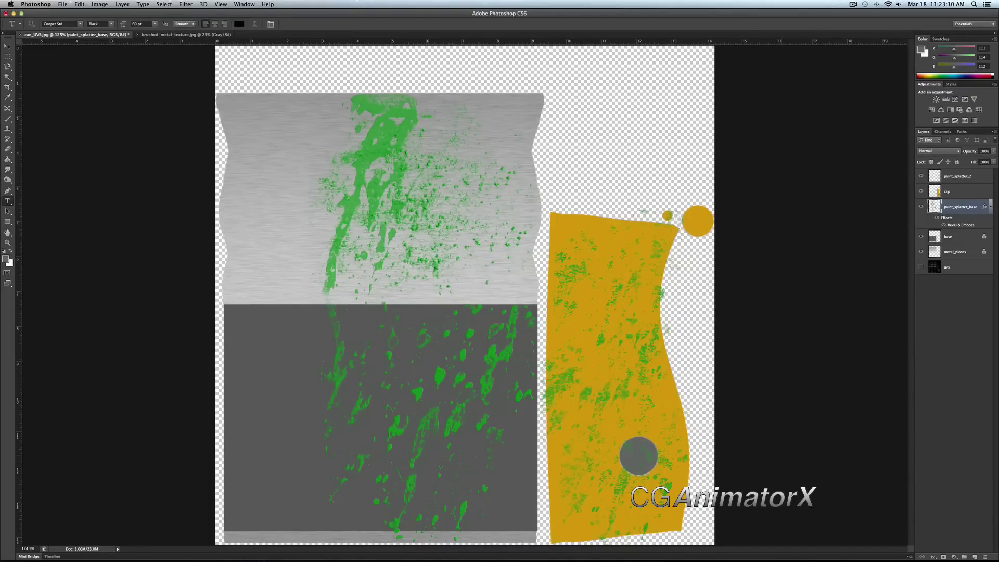
pyautogui.click(311, 390)
pyautogui.write('SPRAY CAN')
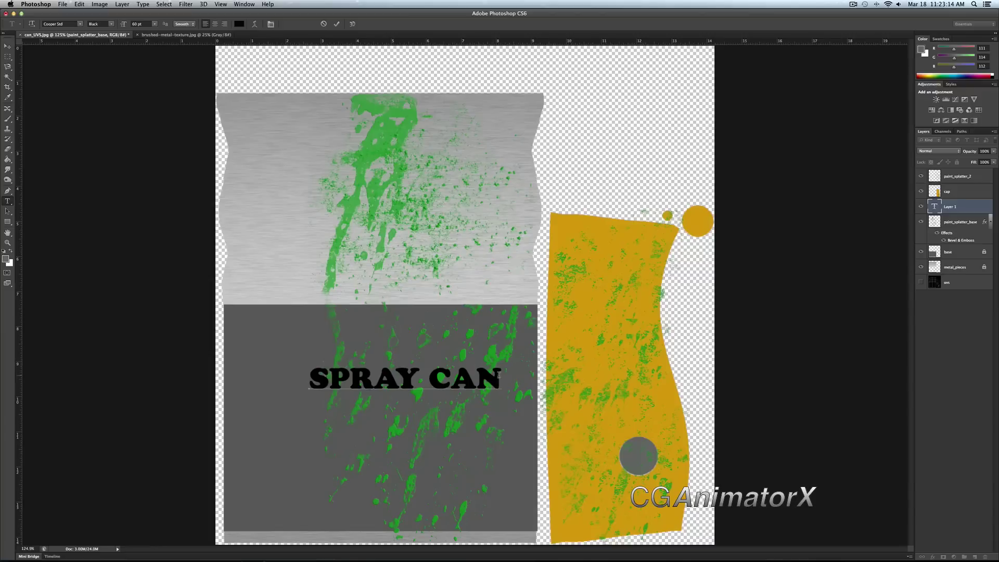
# Select the whole SPRAY CAN text, try Cooper Black and other fonts, and set it to Chalkduster.
pyautogui.moveTo(500, 375)
pyautogui.mouseDown()
pyautogui.moveTo(329, 376)
pyautogui.moveTo(319, 353)
pyautogui.mouseUp()
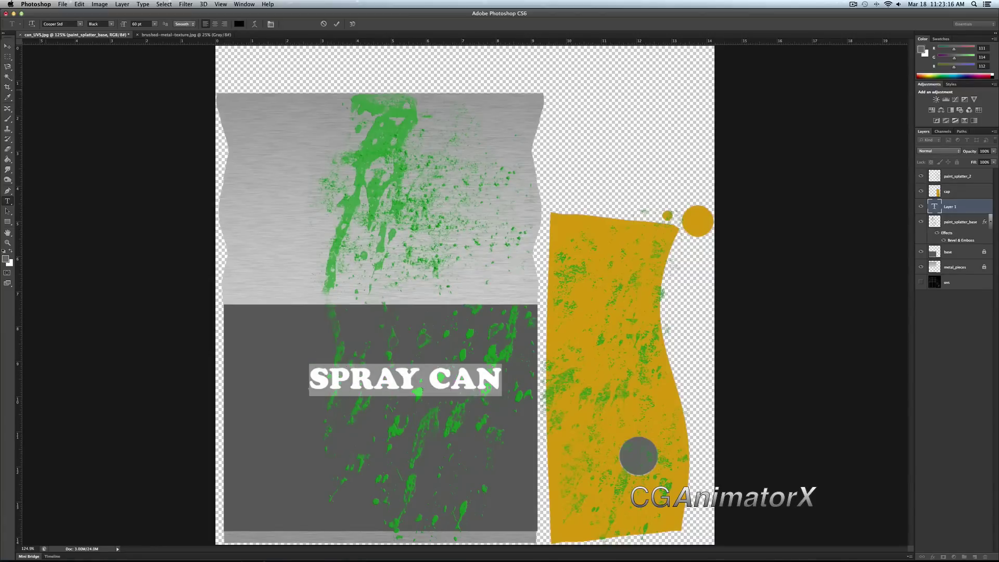
pyautogui.click(63, 24)
pyautogui.click(81, 24)
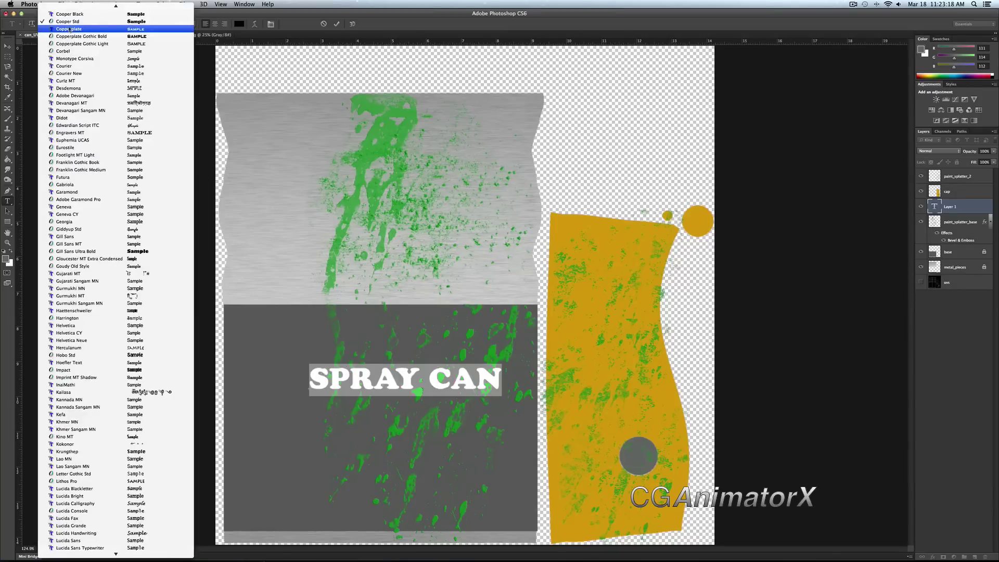
pyautogui.click(69, 16)
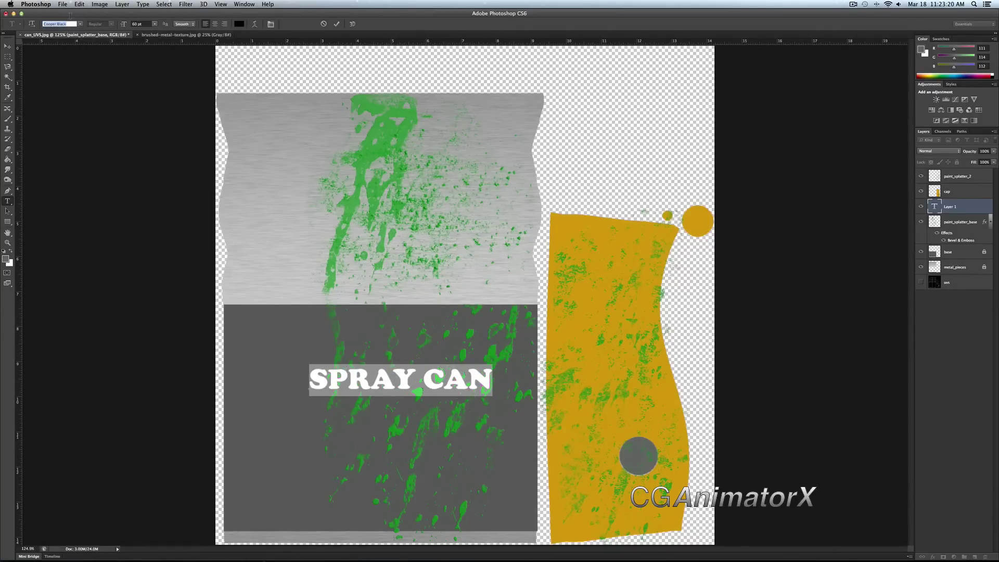
pyautogui.press('Up')
pyautogui.press('Up')
pyautogui.press('Up')
pyautogui.press('Up')
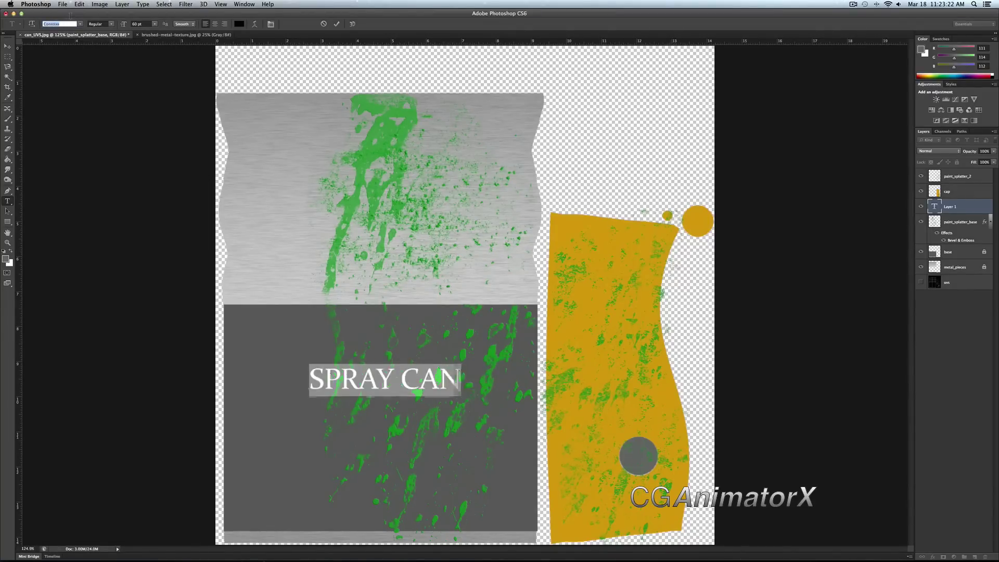
pyautogui.press('Up')
pyautogui.press('Up')
pyautogui.press('Up')
pyautogui.press('Up')
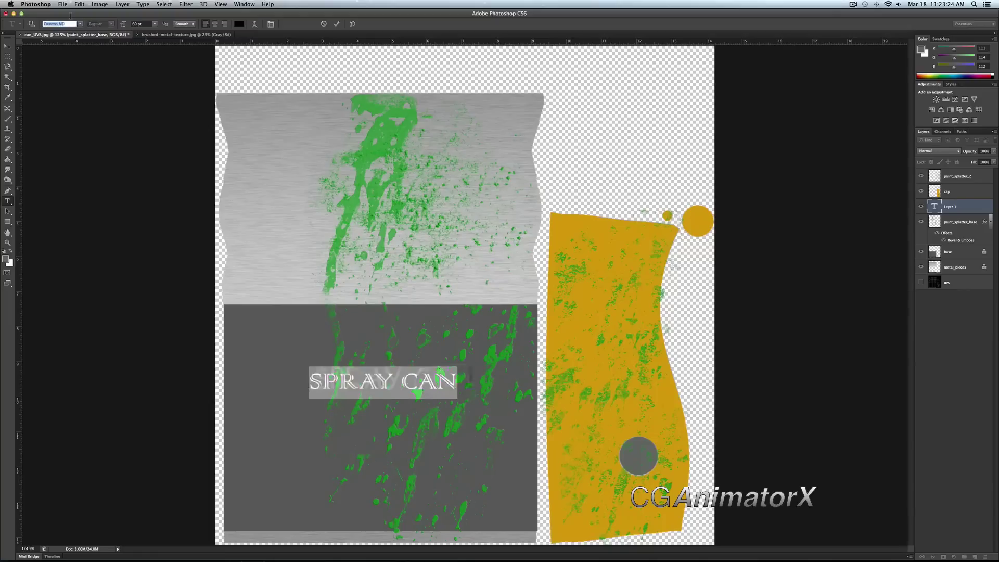
pyautogui.press('Down')
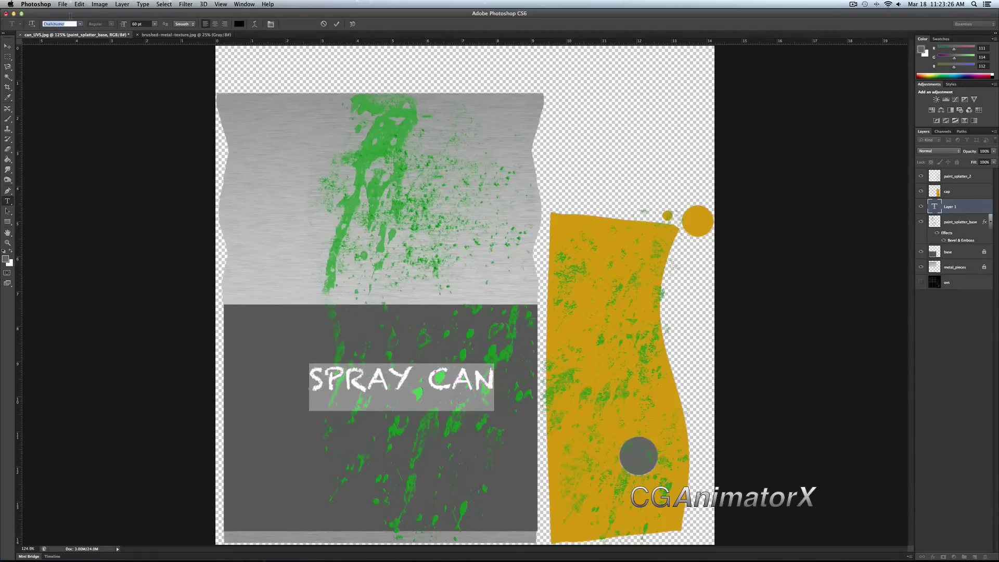
# Move the SPRAY CAN text slightly up on the dark grey body area and rasterize its type layer.
pyautogui.click(8, 46)
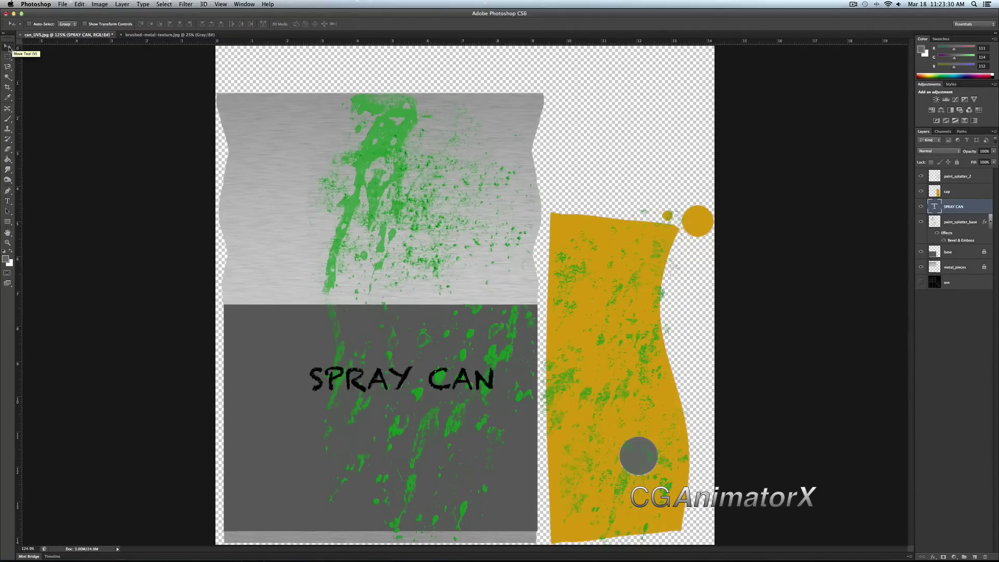
pyautogui.moveTo(379, 375); pyautogui.dragTo(373, 344)
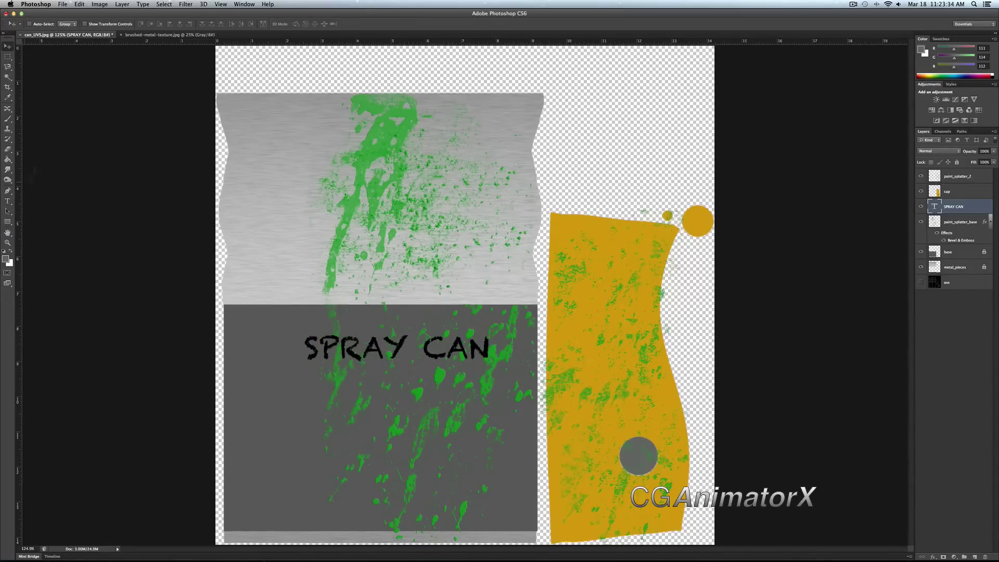
pyautogui.click(7, 159)
pyautogui.click(316, 349)
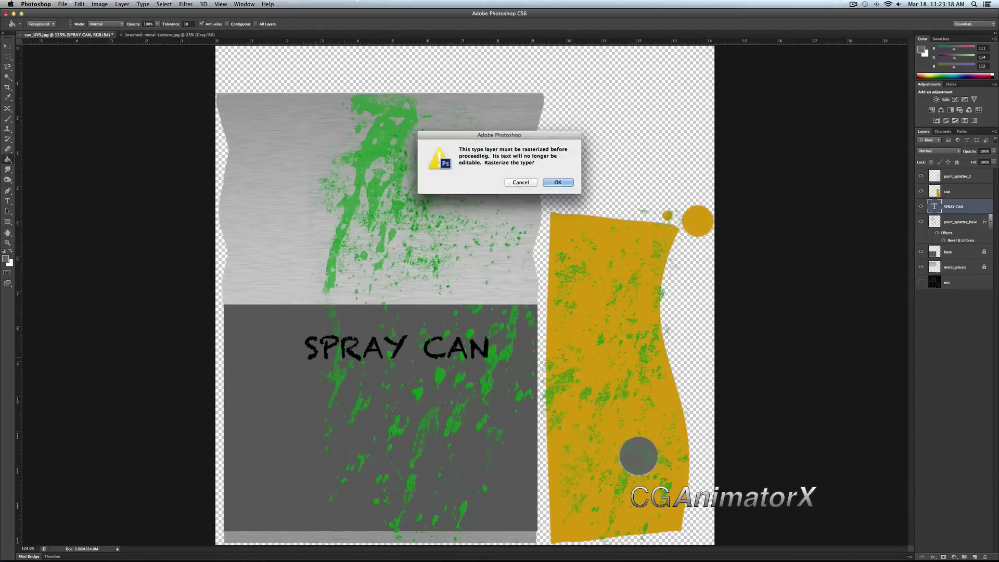
pyautogui.click(559, 182)
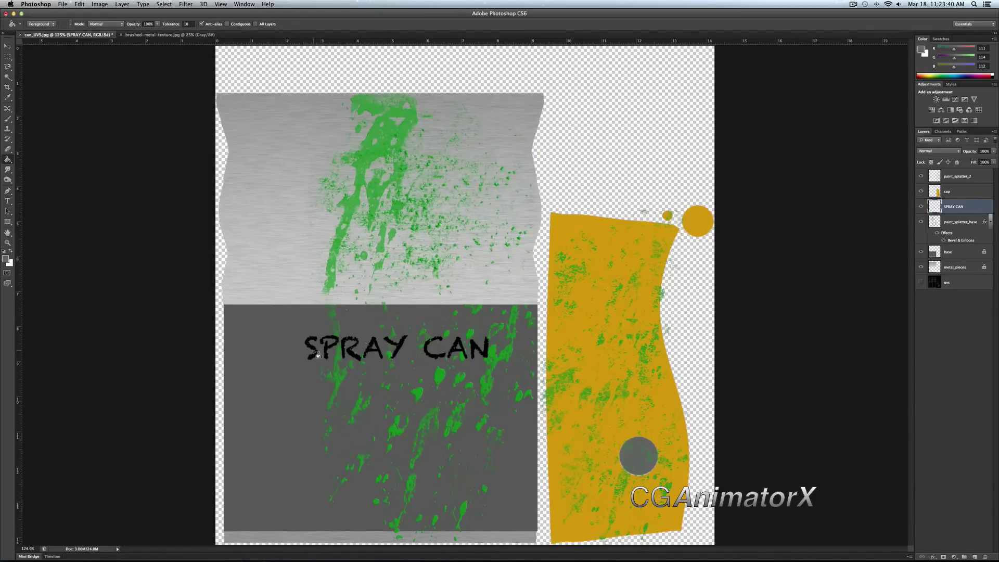
# Set the foreground colour to yellow-green (RGB 201, 227, 28) and fill the SPRAY CAN lettering with it.
pyautogui.click(316, 352)
pyautogui.press('super+z')
pyautogui.click(6, 260)
pyautogui.moveTo(556, 262); pyautogui.dragTo(505, 240)
pyautogui.click(613, 304)
pyautogui.click(591, 235)
pyautogui.click(672, 221)
pyautogui.click(328, 355)
# Enlarge the SPRAY CAN lettering to about 140%, centre it across the grey body and move its layer above paint_splatter_2.
pyautogui.click(7, 45)
pyautogui.moveTo(341, 336); pyautogui.dragTo(334, 330)
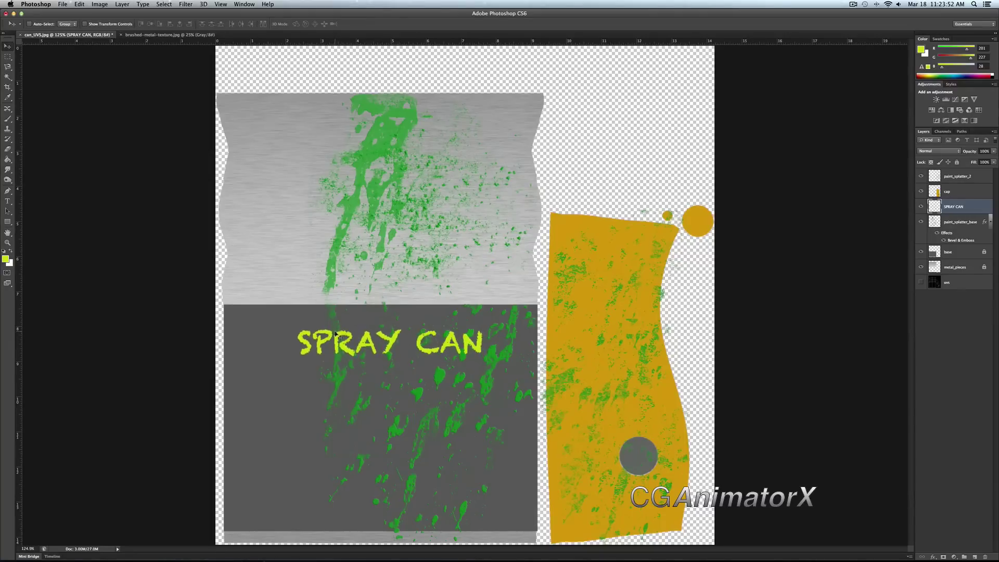
pyautogui.press('super+t')
pyautogui.moveTo(482, 358); pyautogui.dragTo(557, 366)
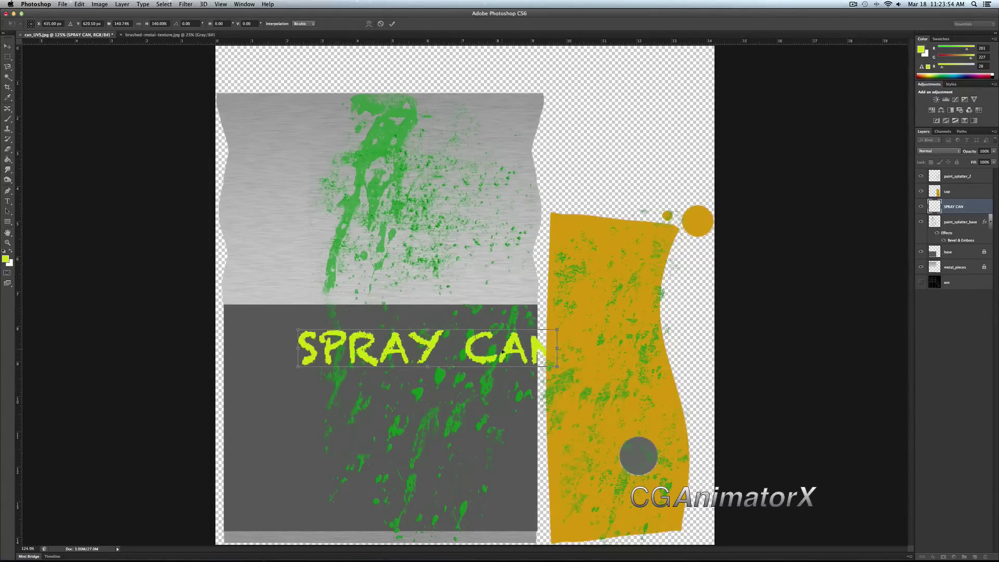
pyautogui.moveTo(507, 347)
pyautogui.mouseDown()
pyautogui.moveTo(453, 341)
pyautogui.moveTo(467, 342)
pyautogui.mouseUp()
pyautogui.press('Return')
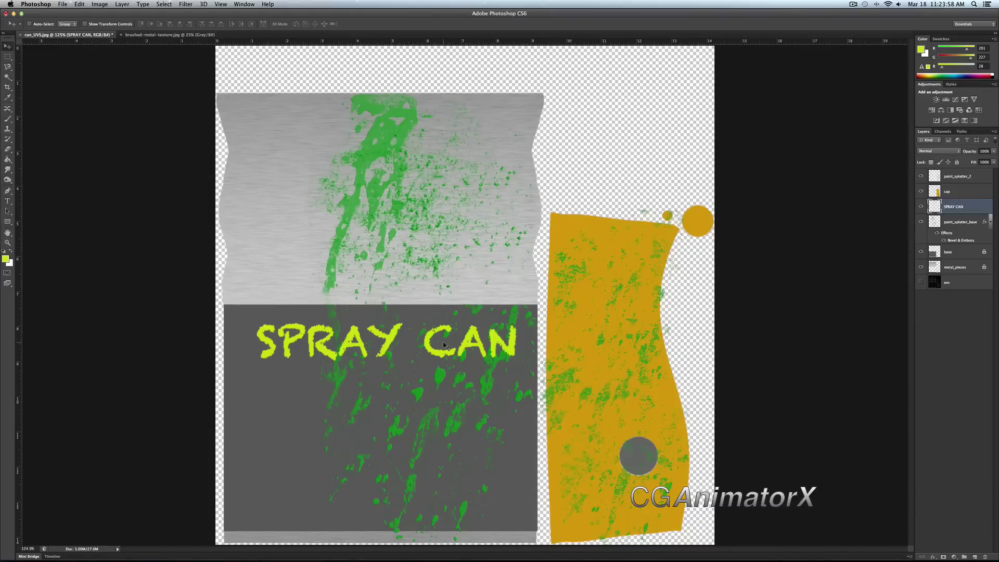
pyautogui.moveTo(960, 210); pyautogui.dragTo(952, 173)
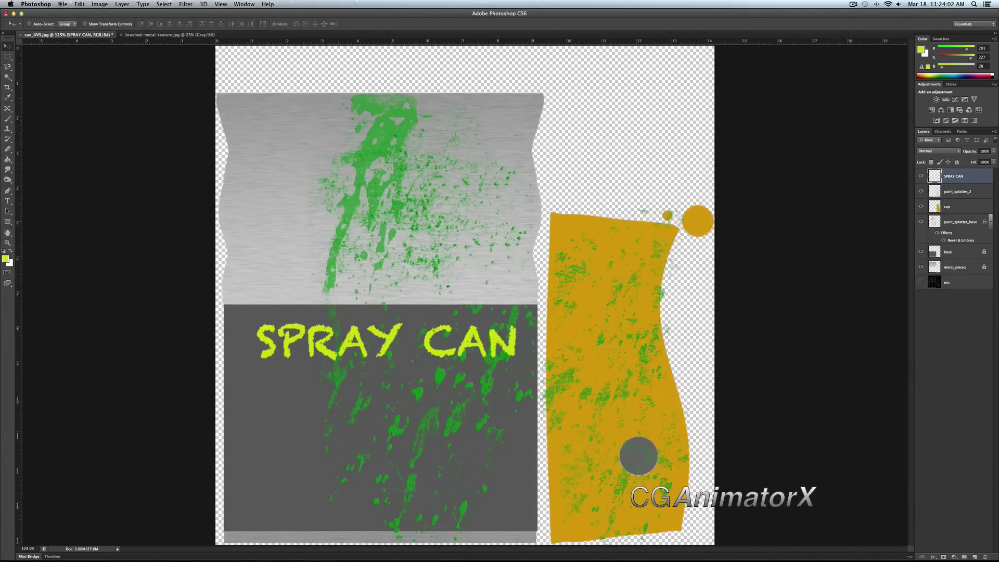
# Try Bevel & Emboss, Inner Shadow, Inner Glow, Outer Glow and Drop Shadow one by one on the SPRAY CAN layer.
pyautogui.doubleClick(993, 177)
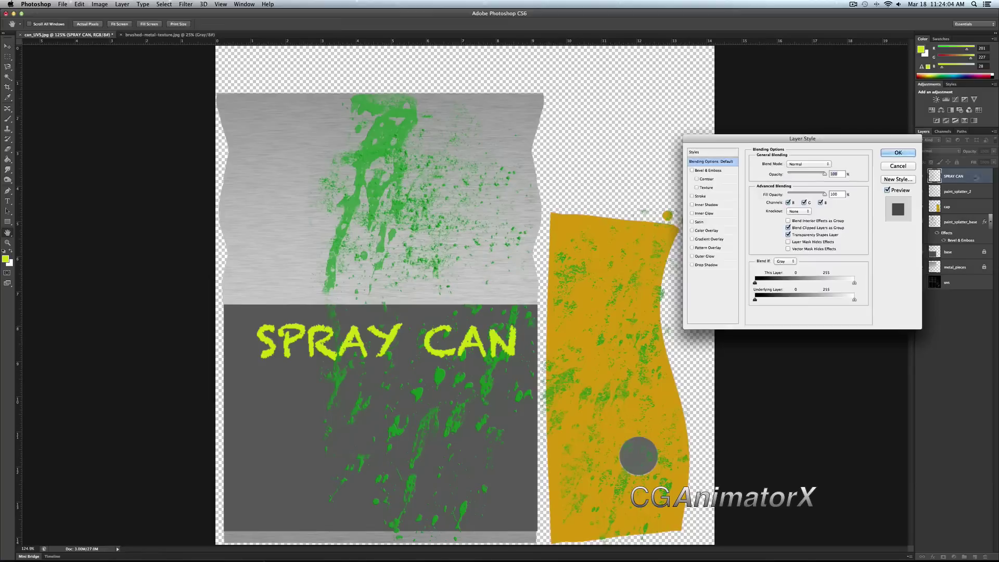
pyautogui.click(692, 170)
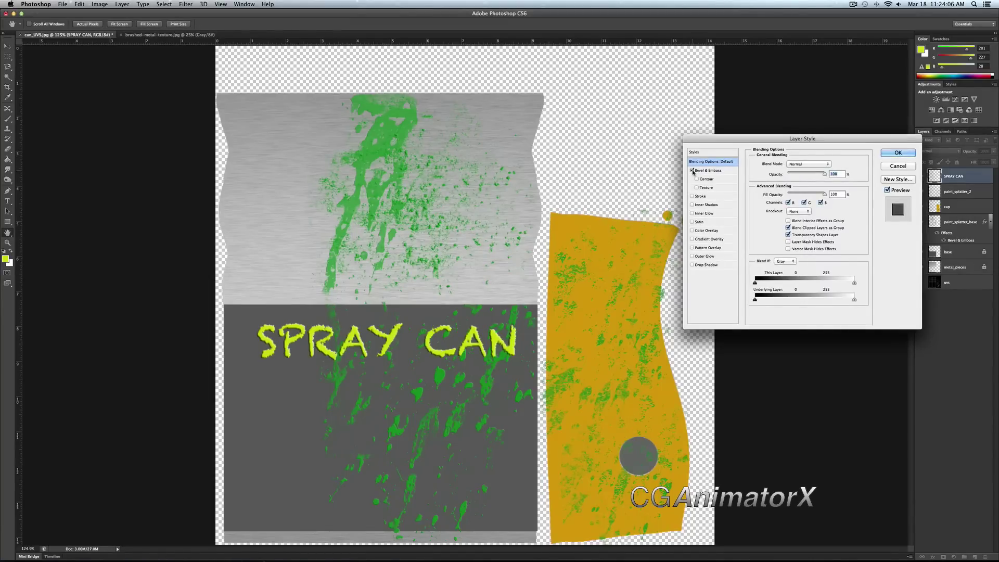
pyautogui.click(692, 171)
pyautogui.click(692, 205)
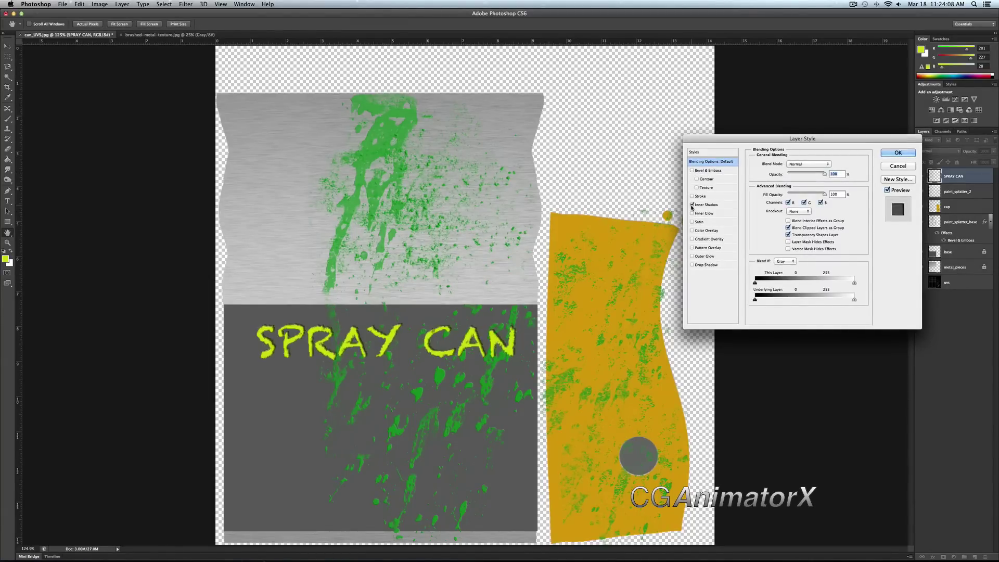
pyautogui.click(692, 205)
pyautogui.click(692, 213)
pyautogui.click(692, 214)
pyautogui.click(692, 256)
pyautogui.click(692, 256)
pyautogui.click(693, 266)
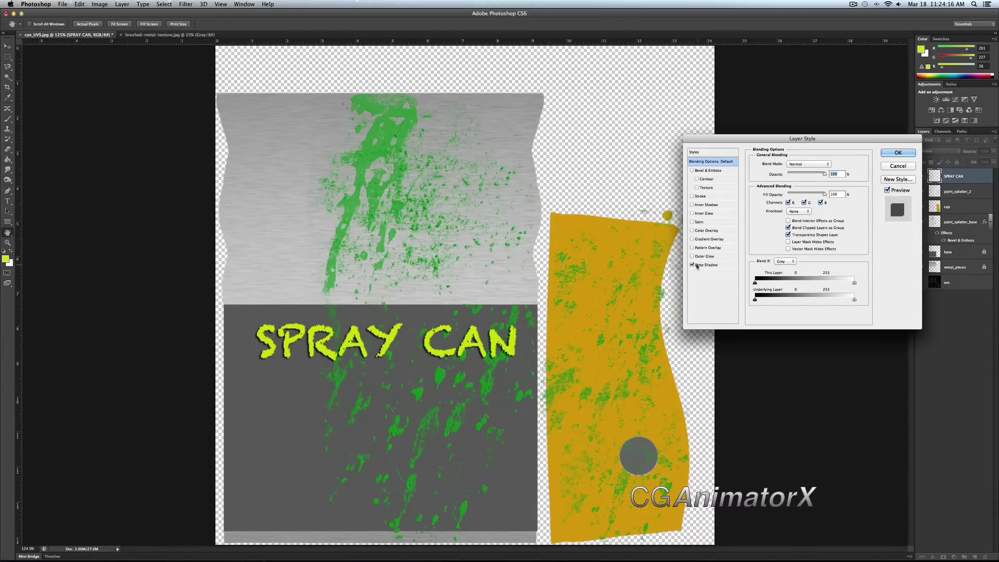
pyautogui.click(692, 265)
# Enable Bevel & Emboss on the SPRAY CAN layer, try the Emboss and Outer Bevel styles, and choose Inner Bevel.
pyautogui.click(692, 170)
pyautogui.click(707, 171)
pyautogui.click(800, 164)
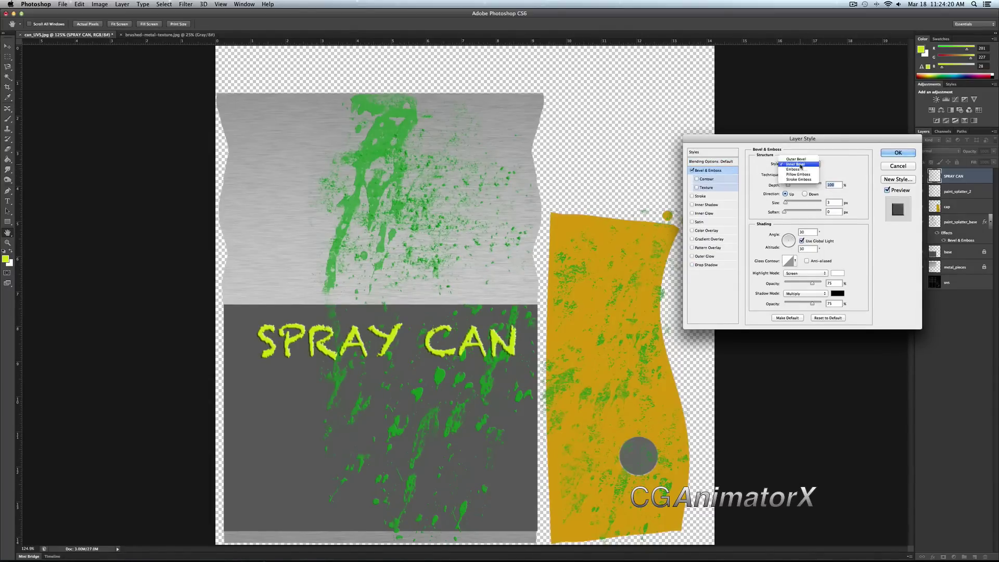
pyautogui.click(795, 172)
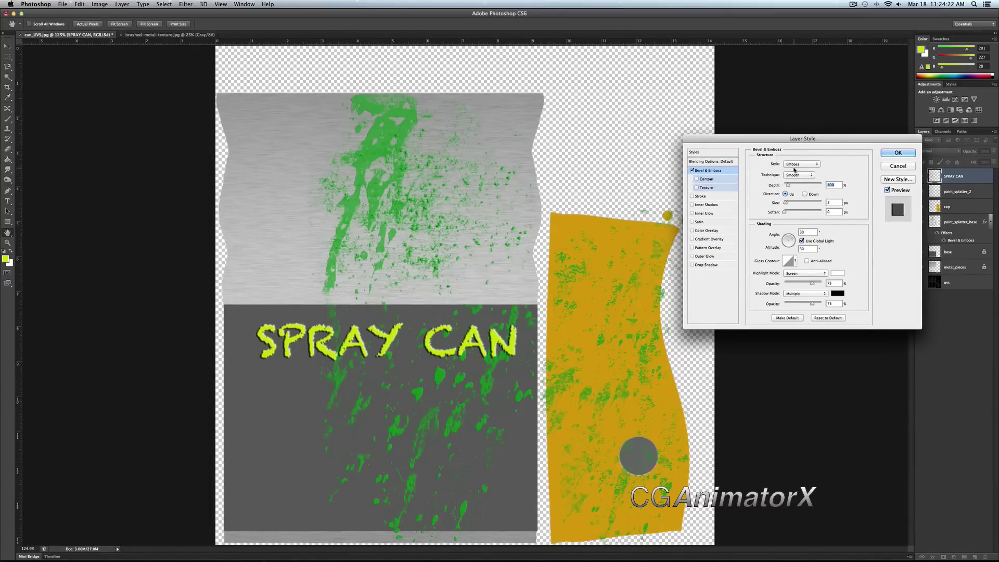
pyautogui.click(795, 166)
pyautogui.click(795, 155)
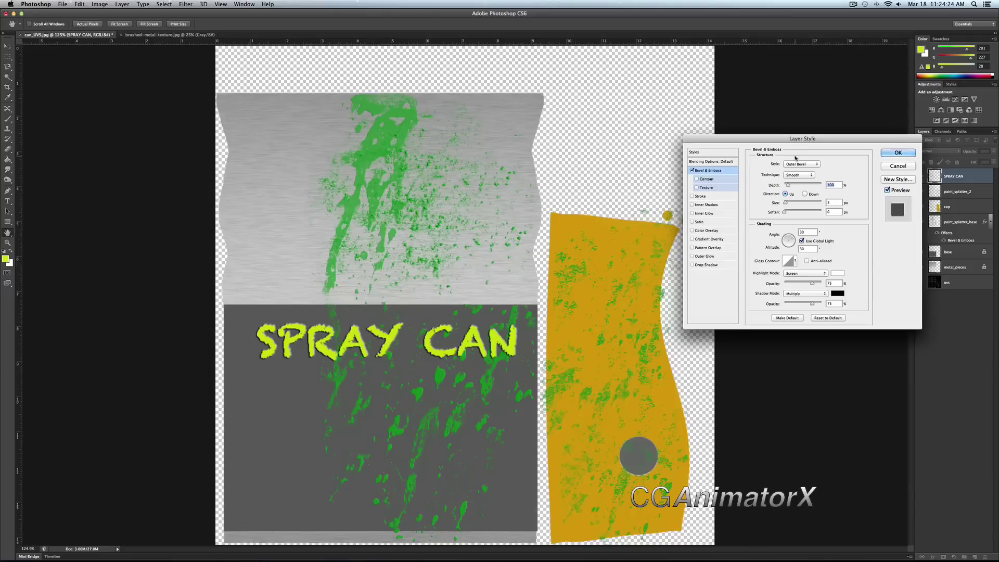
pyautogui.click(801, 164)
pyautogui.click(796, 170)
# Try Chisel Hard, set the bevel technique to Chisel Soft with direction Up, and apply the layer style.
pyautogui.click(797, 175)
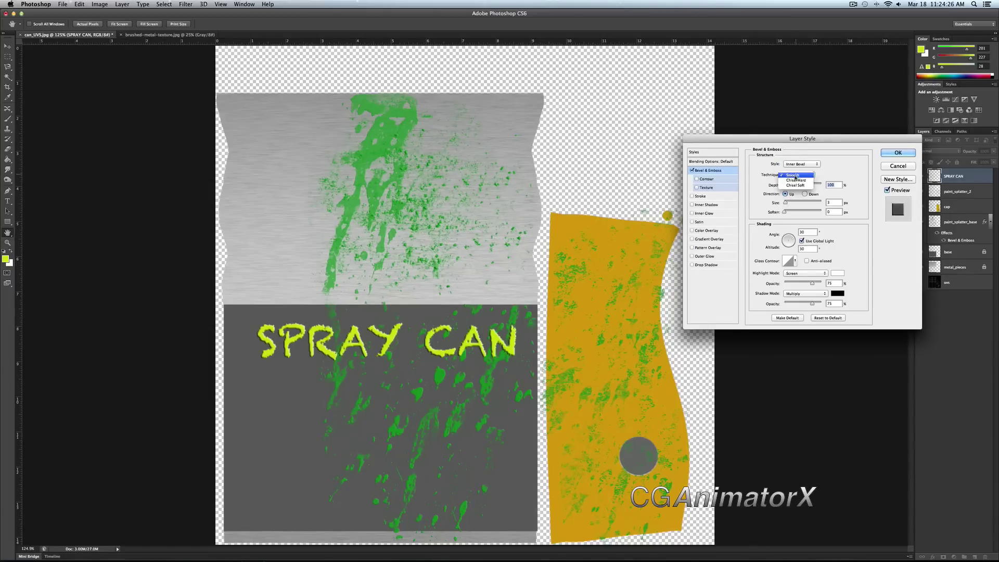
pyautogui.click(795, 179)
pyautogui.click(796, 176)
pyautogui.click(796, 183)
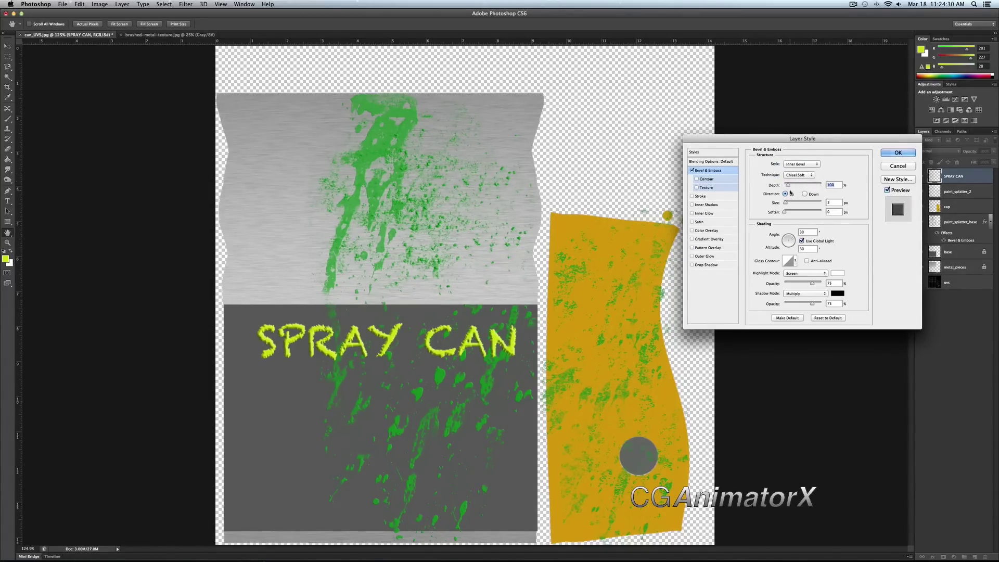
pyautogui.click(806, 195)
pyautogui.click(786, 195)
pyautogui.press('Return')
# Save the texture as a JPEG copy, replacing diffuse.jpg on the Desktop.
pyautogui.click(63, 4)
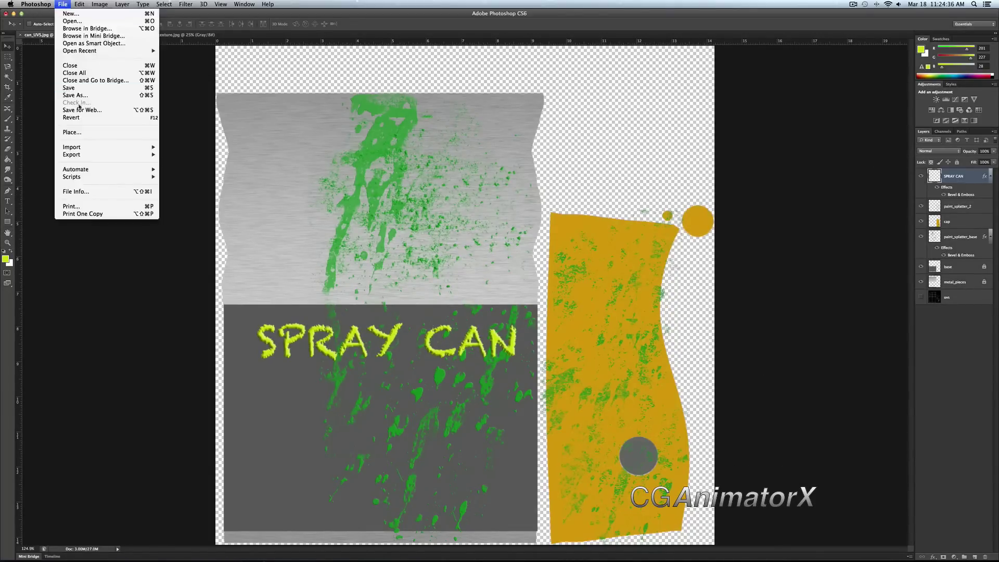
pyautogui.click(78, 104)
pyautogui.click(458, 178)
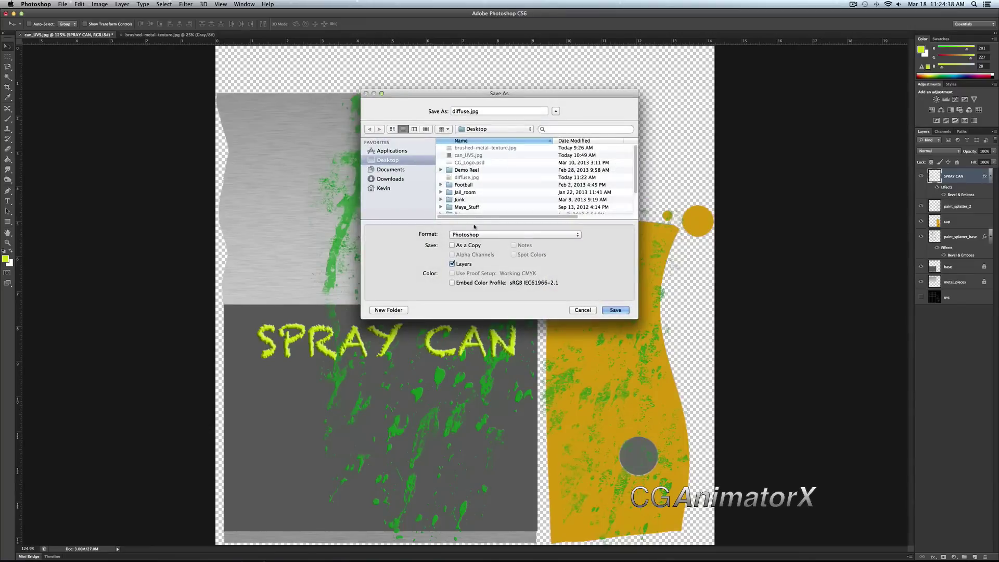
pyautogui.click(515, 235)
pyautogui.click(468, 283)
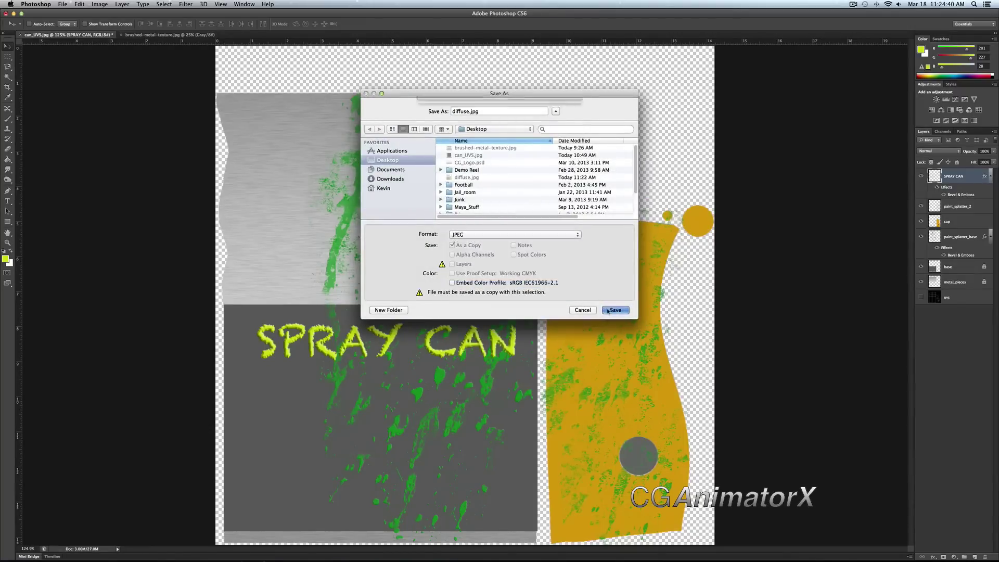
pyautogui.click(613, 310)
pyautogui.click(560, 149)
pyautogui.click(547, 229)
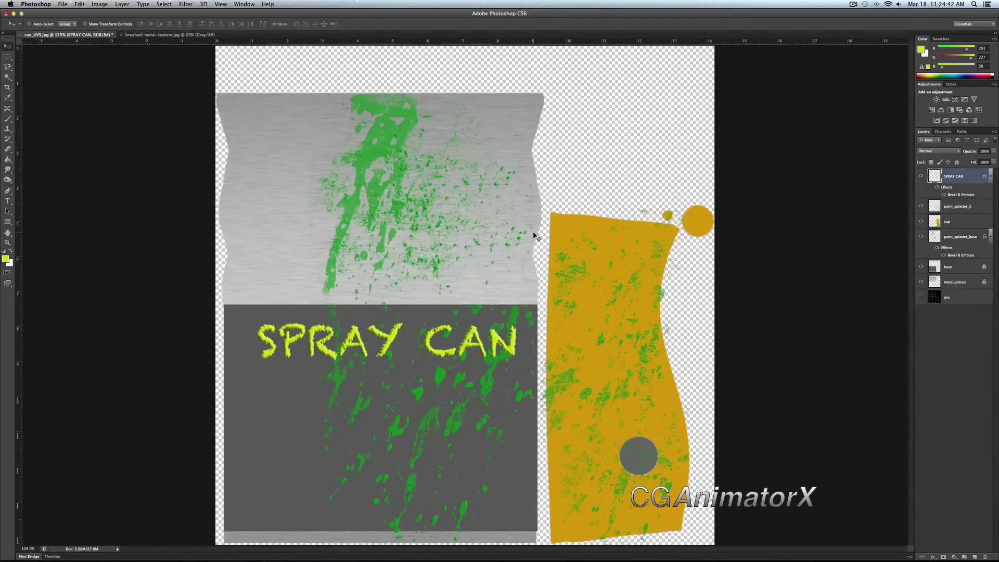
# Switch to Maya, reload the can's colour texture, deselect the can and inspect the SPRAY CAN lettering on it.
pyautogui.press('super+Tab')
pyautogui.click(428, 275)
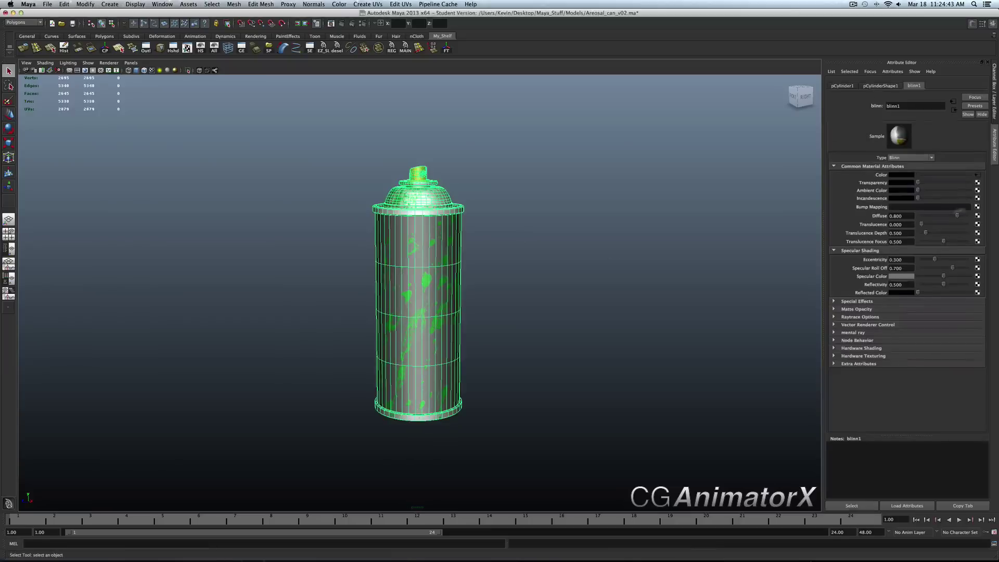
pyautogui.click(978, 176)
pyautogui.click(907, 209)
pyautogui.click(621, 226)
pyautogui.moveTo(622, 224)
pyautogui.keyDown('alt'); pyautogui.mouseDown()
pyautogui.moveTo(528, 224)
pyautogui.moveTo(636, 226)
pyautogui.moveTo(456, 228)
pyautogui.mouseUp(); pyautogui.keyUp('alt')
pyautogui.scroll(-5, 472, 356)
pyautogui.keyDown('alt'); pyautogui.moveTo(473, 353); pyautogui.dragTo(497, 363); pyautogui.keyUp('alt')
# Switch to Photoshop and scale the SPRAY CAN lettering down to about 75%, keeping its right end in place.
pyautogui.click(513, 554)
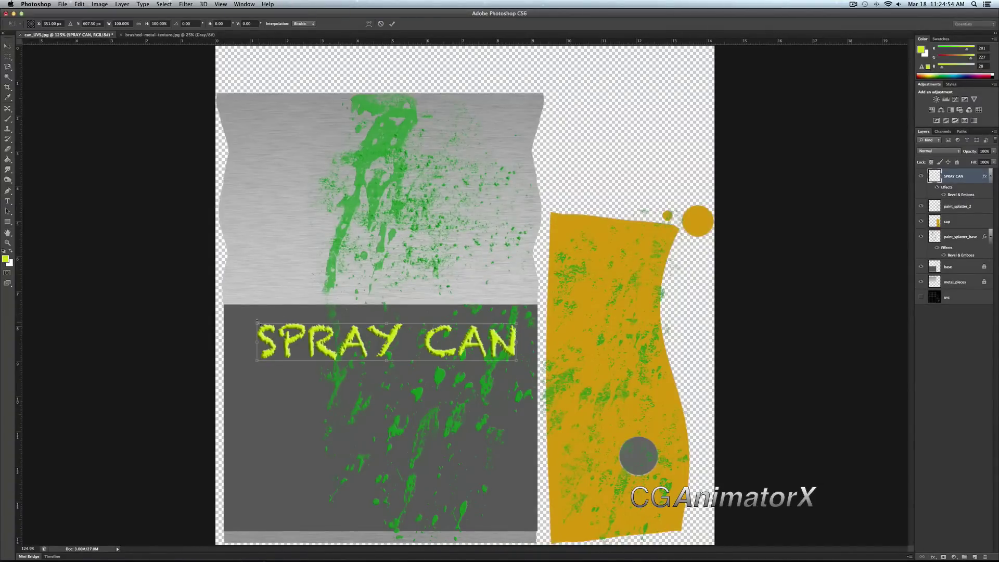
pyautogui.moveTo(256, 323); pyautogui.dragTo(323, 332)
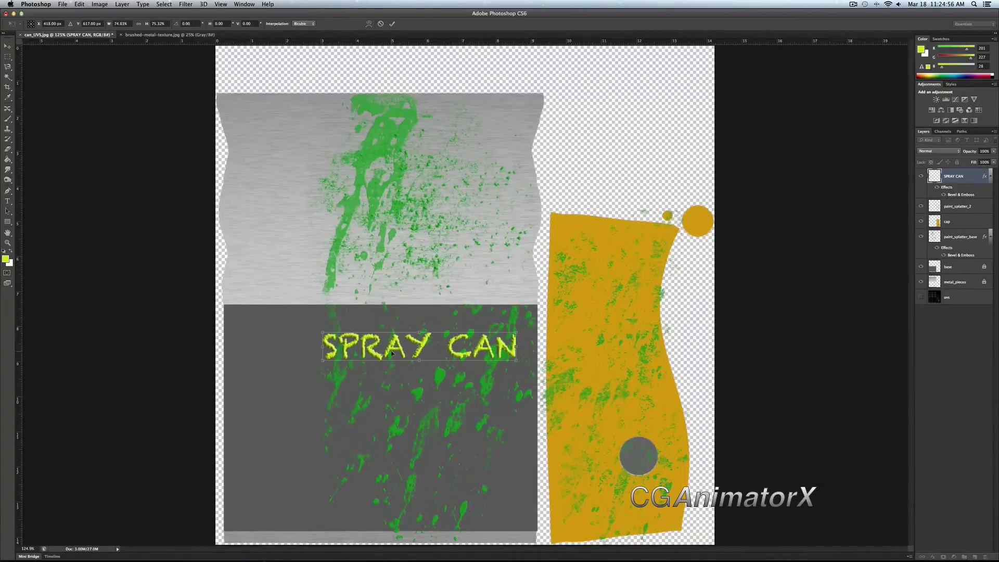
pyautogui.press('Return')
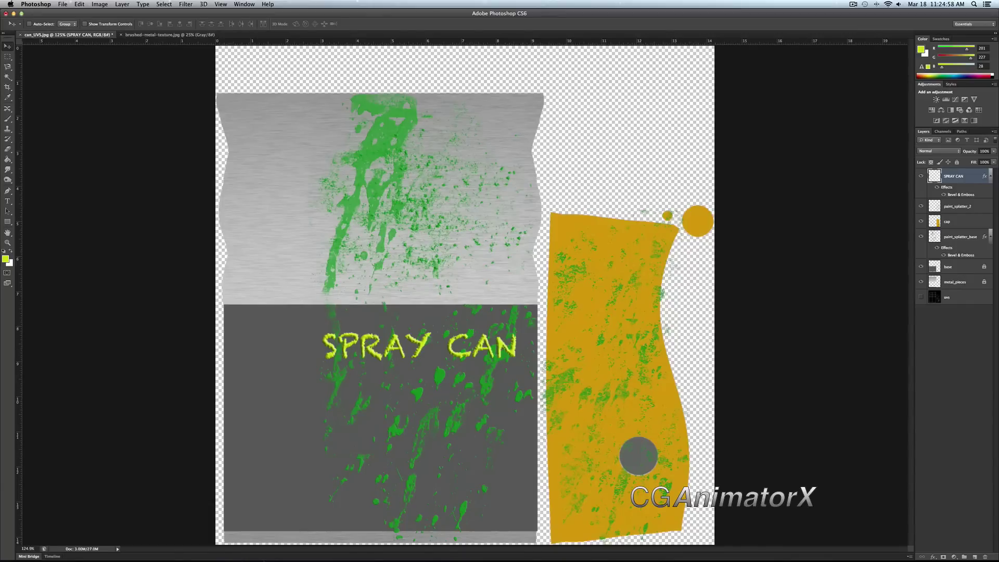
# Switch to Maya and check in the UV Texture Editor where the lettered band of body faces lies in the layout.
pyautogui.click(492, 554)
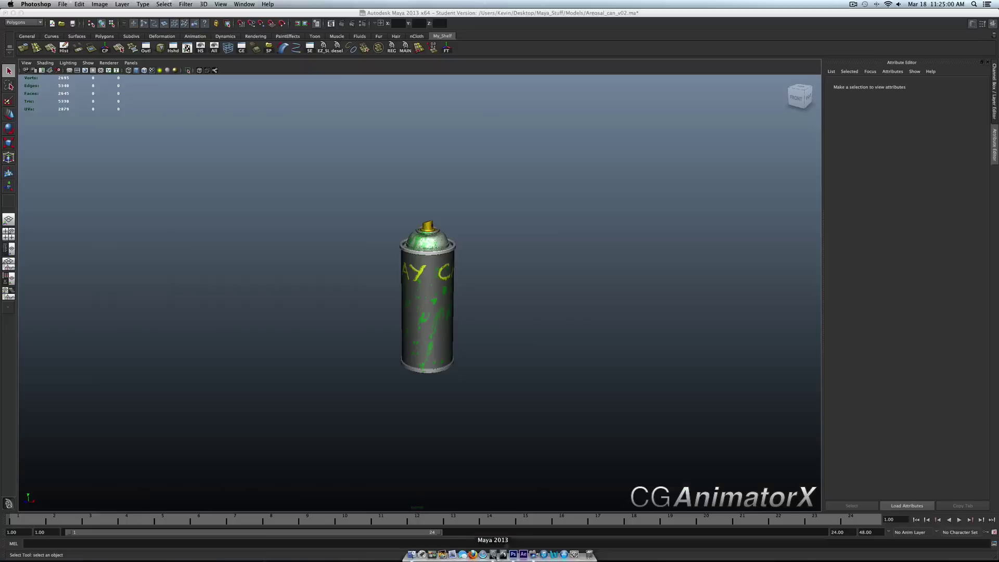
pyautogui.click(398, 275)
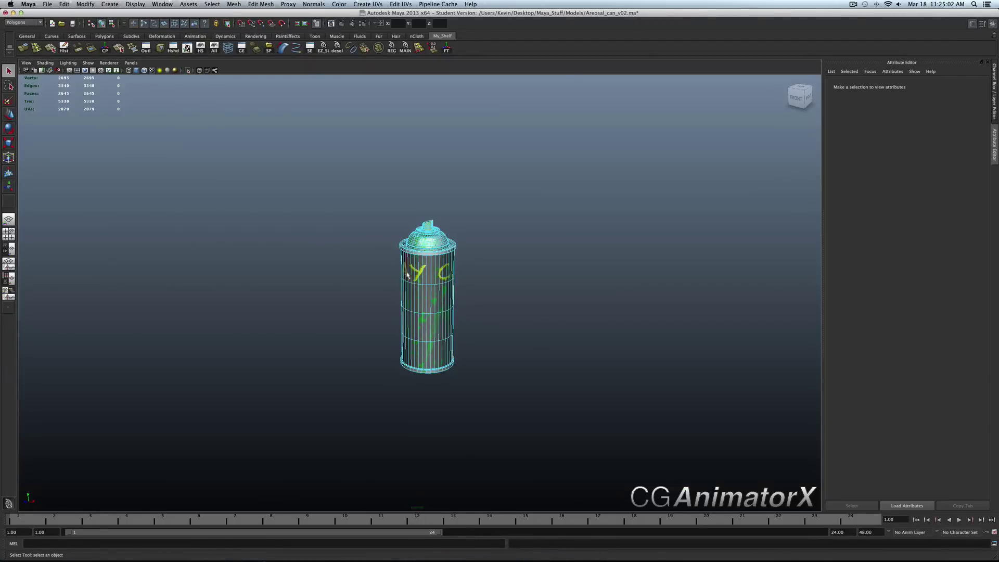
pyautogui.moveTo(555, 285); pyautogui.dragTo(555, 285)
pyautogui.keyDown('alt'); pyautogui.moveTo(524, 298); pyautogui.dragTo(519, 281); pyautogui.keyUp('alt')
pyautogui.moveTo(383, 255); pyautogui.dragTo(498, 263)
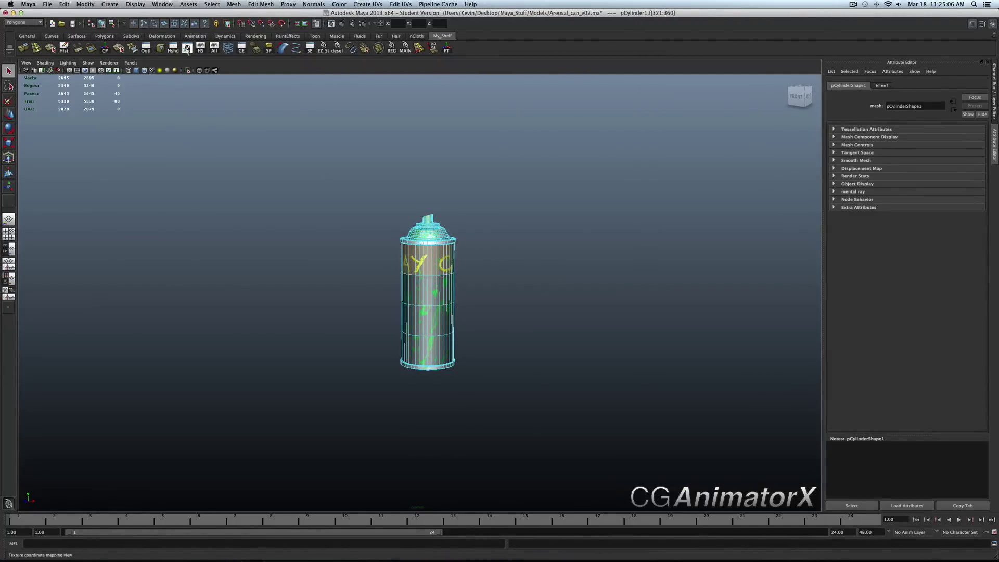
pyautogui.click(188, 49)
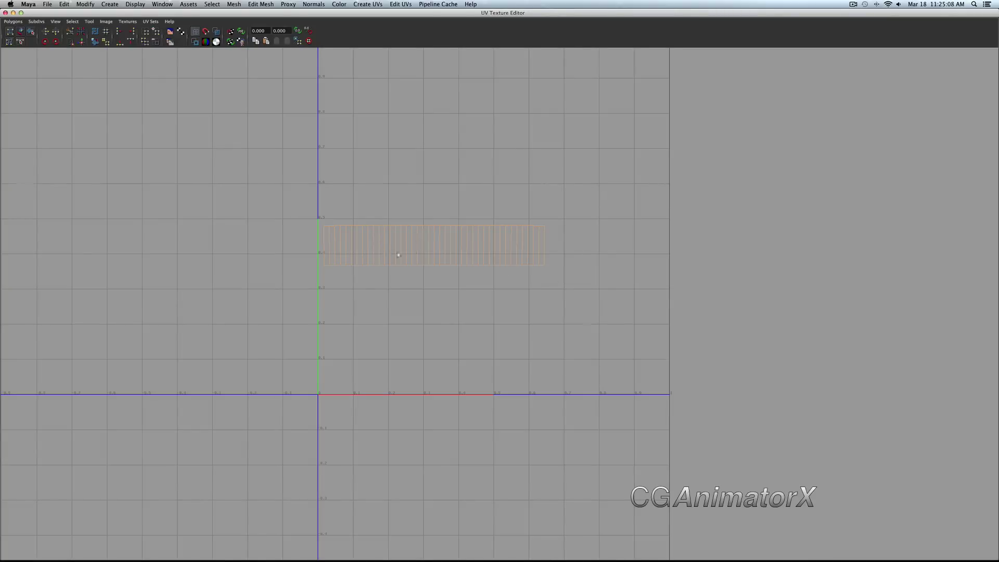
pyautogui.moveTo(449, 296); pyautogui.dragTo(477, 288, button='right')
pyautogui.press('super+z')
pyautogui.press('super+z')
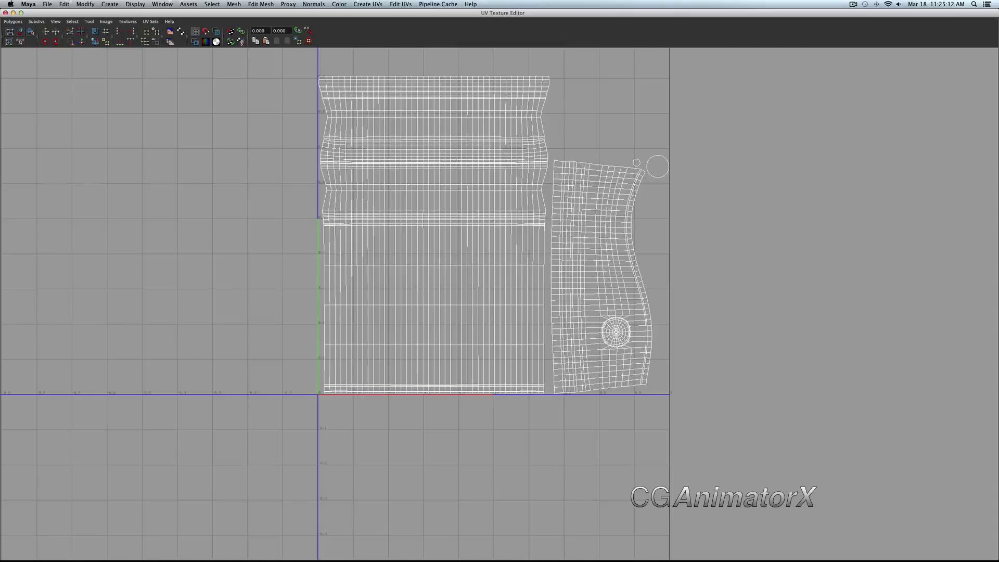
pyautogui.click(6, 13)
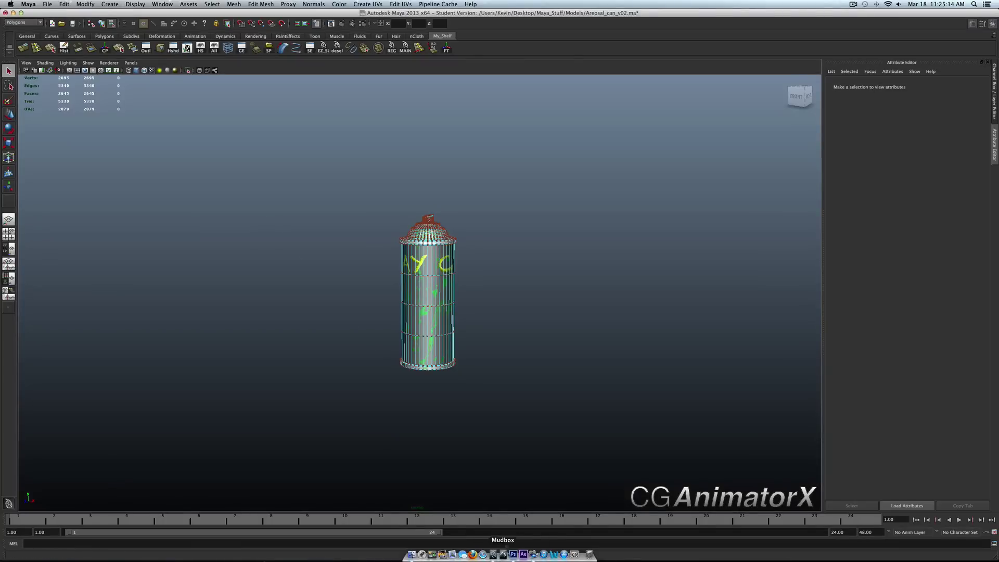
# Switch to Photoshop and move the SPRAY CAN lettering to the left side of the dark grey body area.
pyautogui.click(513, 554)
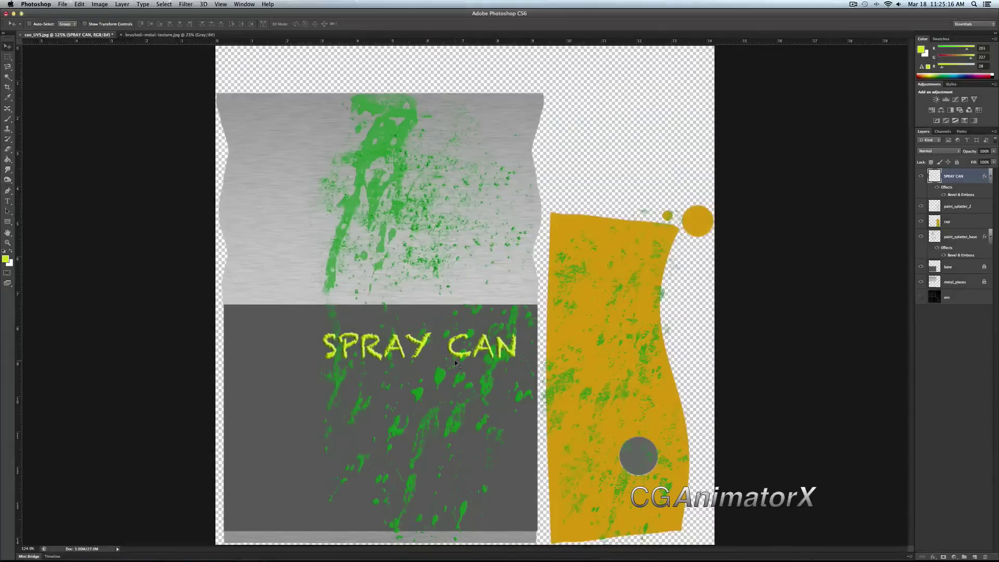
pyautogui.press('super+t')
pyautogui.moveTo(454, 350); pyautogui.dragTo(360, 342)
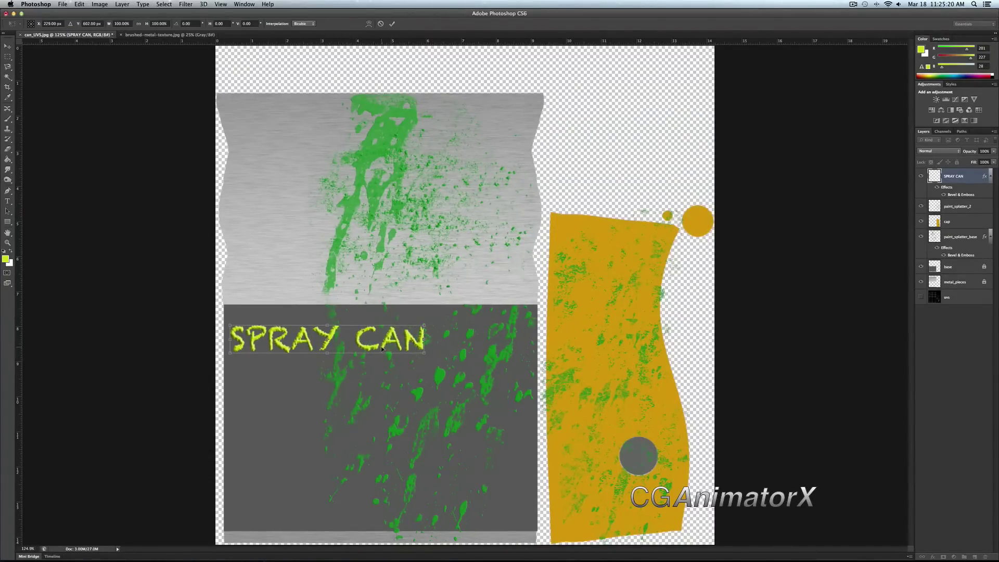
pyautogui.press('Return')
# Show the uvs layer and hide the metal_pieces and base layers to expose the body's UV wireframe.
pyautogui.click(922, 298)
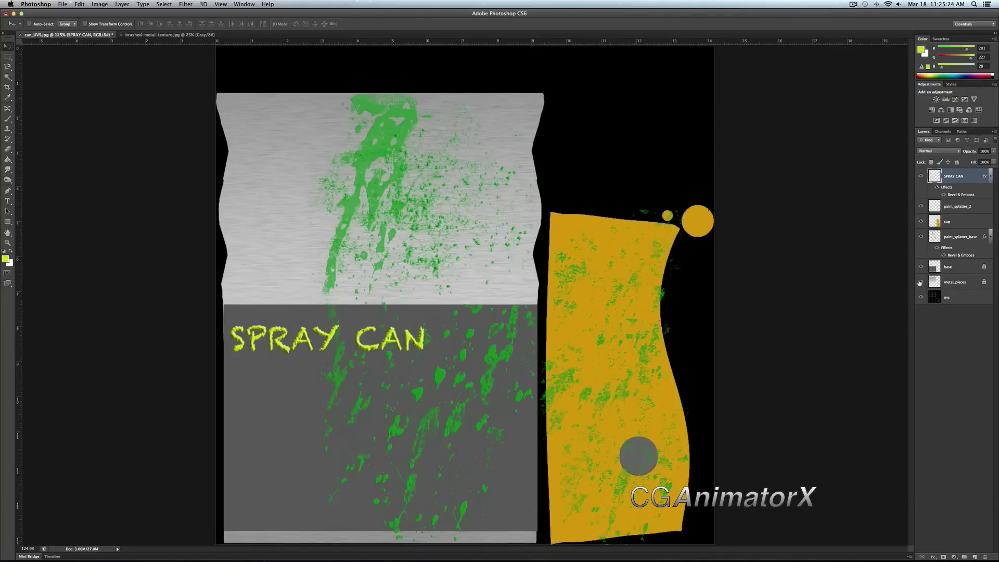
pyautogui.click(920, 282)
pyautogui.click(921, 267)
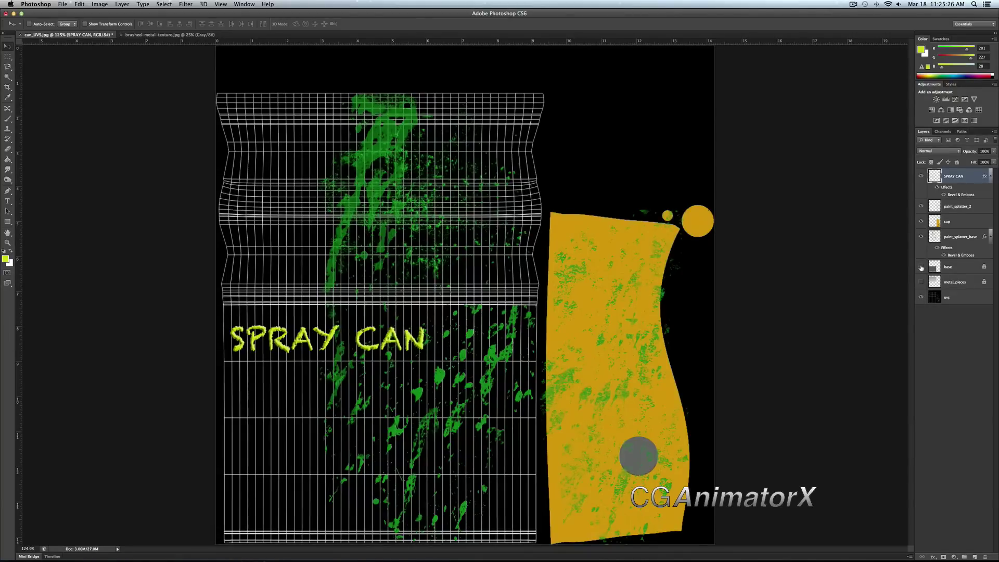
# Show the base and metal_pieces layers again and hide the uvs layer.
pyautogui.click(921, 267)
pyautogui.click(921, 282)
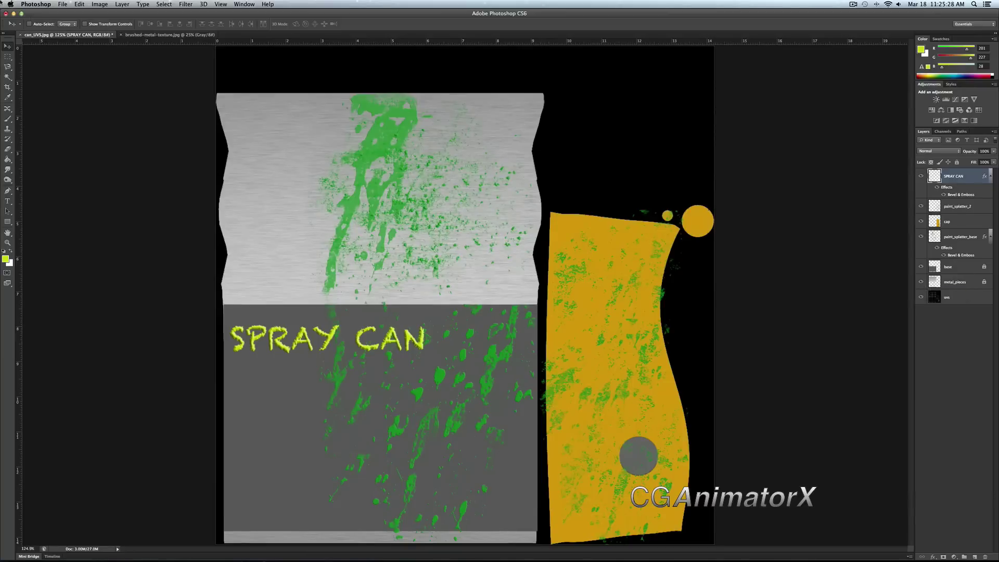
pyautogui.click(79, 4)
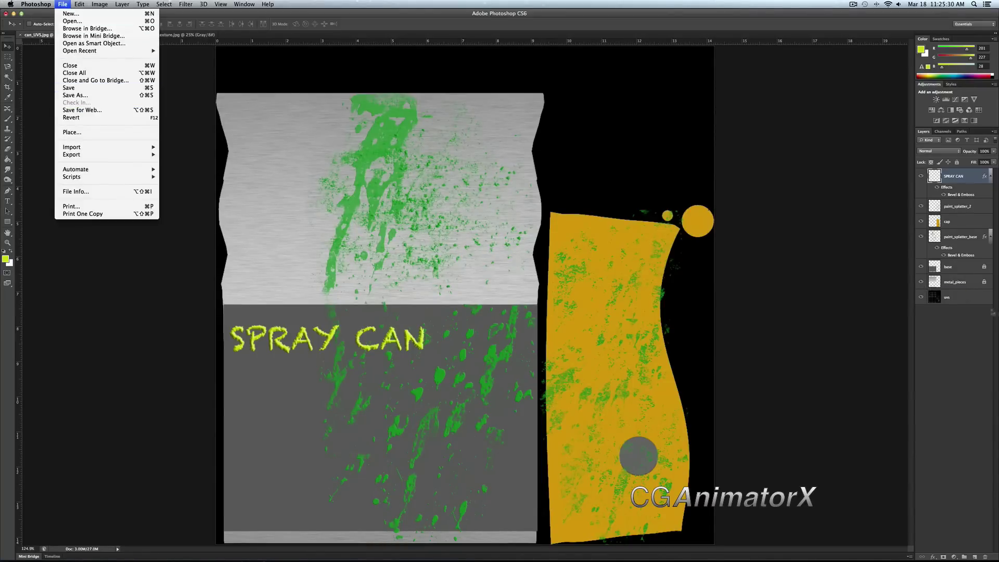
pyautogui.click(926, 299)
pyautogui.click(925, 298)
# Save the texture as a JPEG copy over diffuse.jpg on the Desktop at maximum quality 12.
pyautogui.click(63, 4)
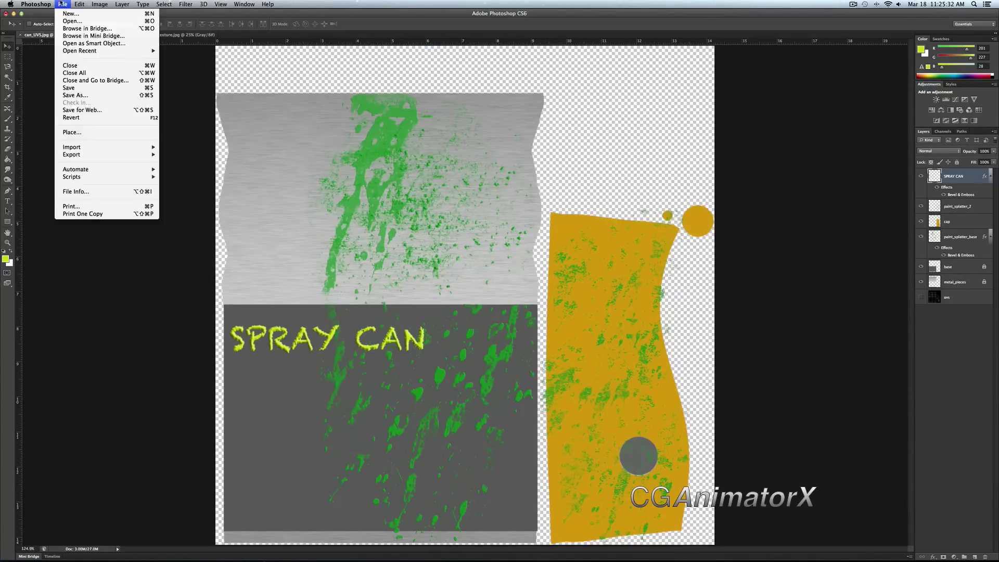
pyautogui.click(78, 97)
pyautogui.click(466, 177)
pyautogui.click(481, 234)
pyautogui.click(459, 284)
pyautogui.click(615, 310)
pyautogui.click(555, 145)
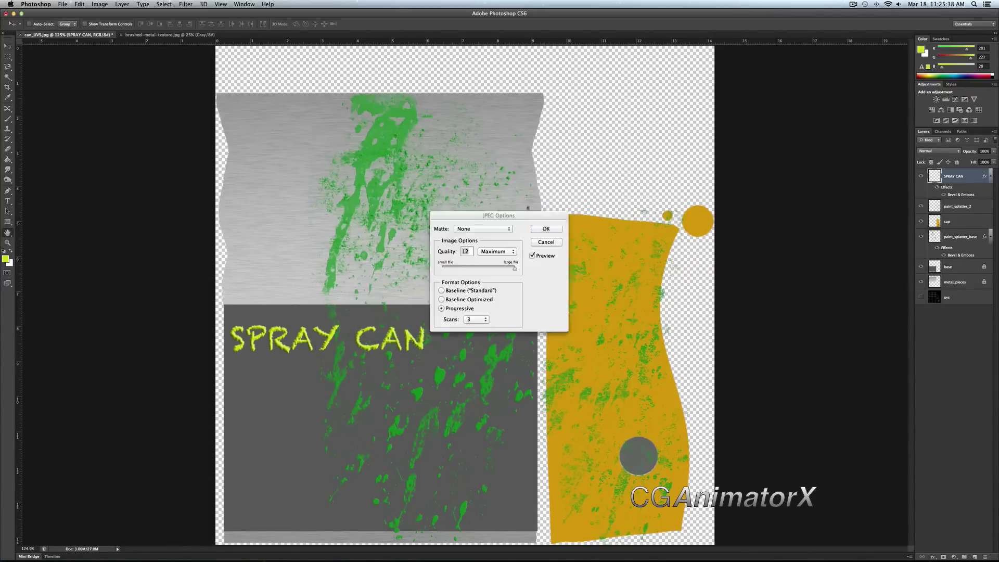
pyautogui.click(540, 227)
# Switch to Maya, reload diffuse.jpg on the can's blinn1 colour and check the lettering's placement on the body.
pyautogui.press('super+Tab')
pyautogui.click(448, 272)
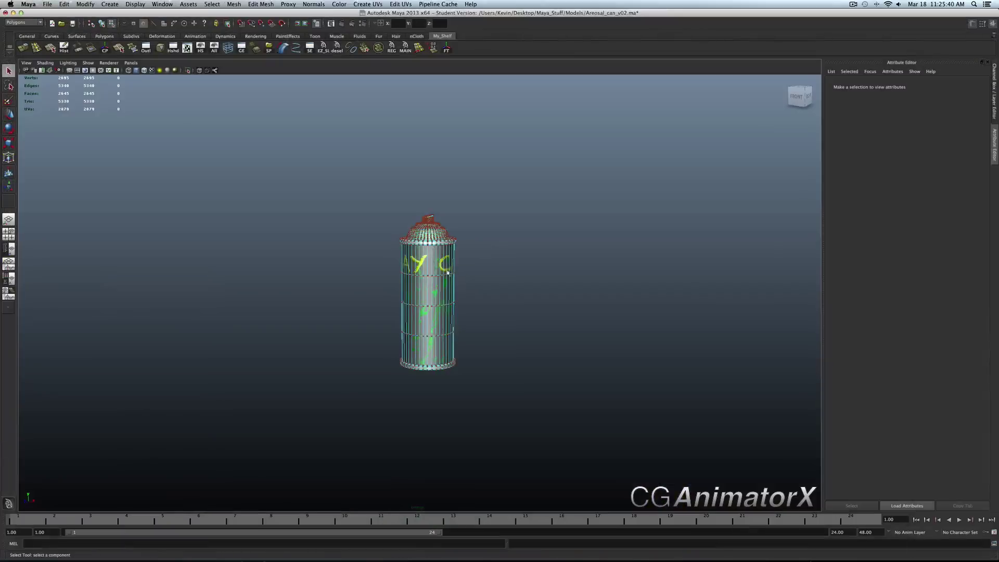
pyautogui.moveTo(436, 252); pyautogui.dragTo(466, 242, button='right')
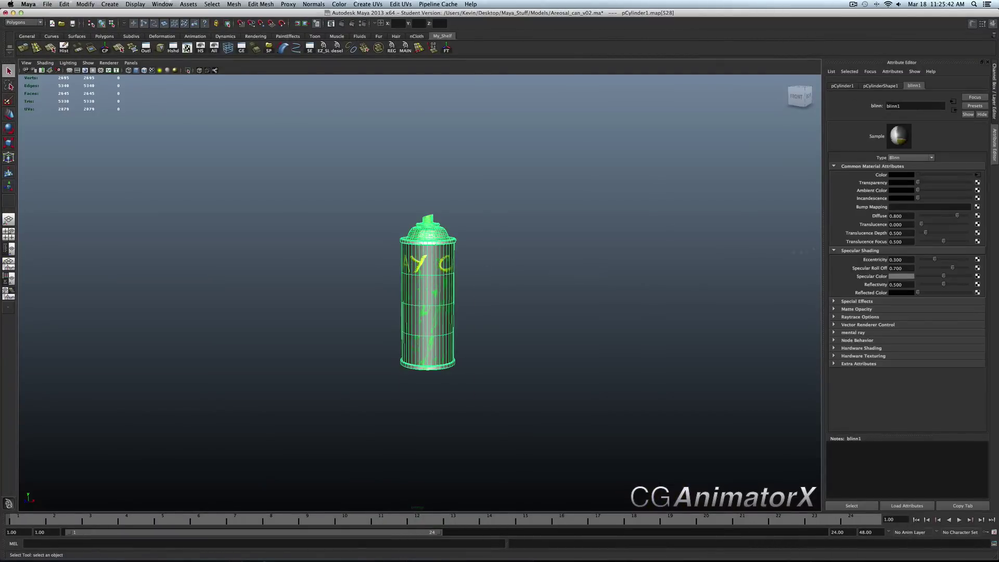
pyautogui.click(977, 176)
pyautogui.click(902, 209)
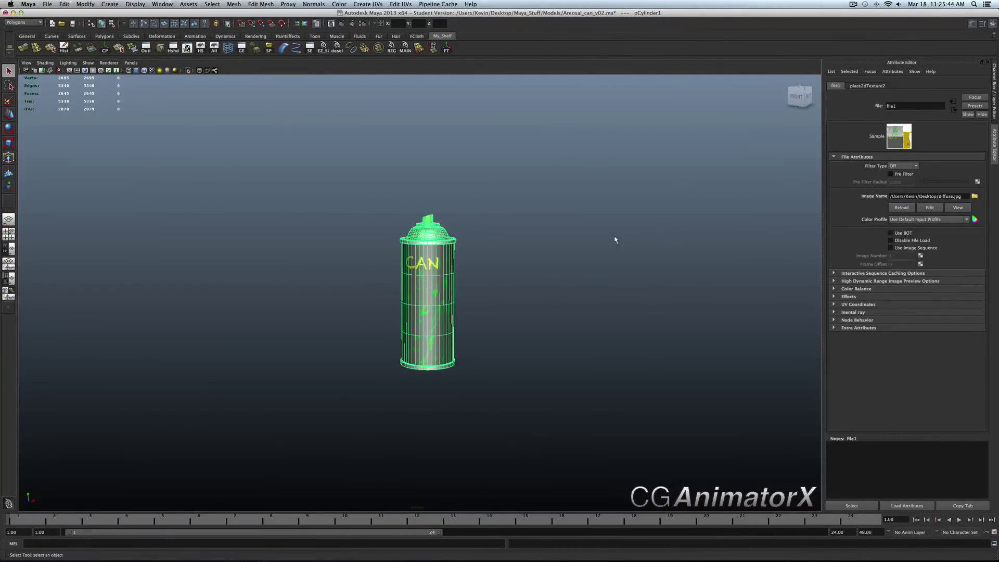
pyautogui.click(586, 247)
pyautogui.scroll(6, 448, 261)
pyautogui.moveTo(448, 261)
pyautogui.keyDown('alt'); pyautogui.mouseDown()
pyautogui.moveTo(605, 258)
pyautogui.moveTo(369, 256)
pyautogui.mouseUp(); pyautogui.keyUp('alt')
pyautogui.scroll(-5, 432, 232)
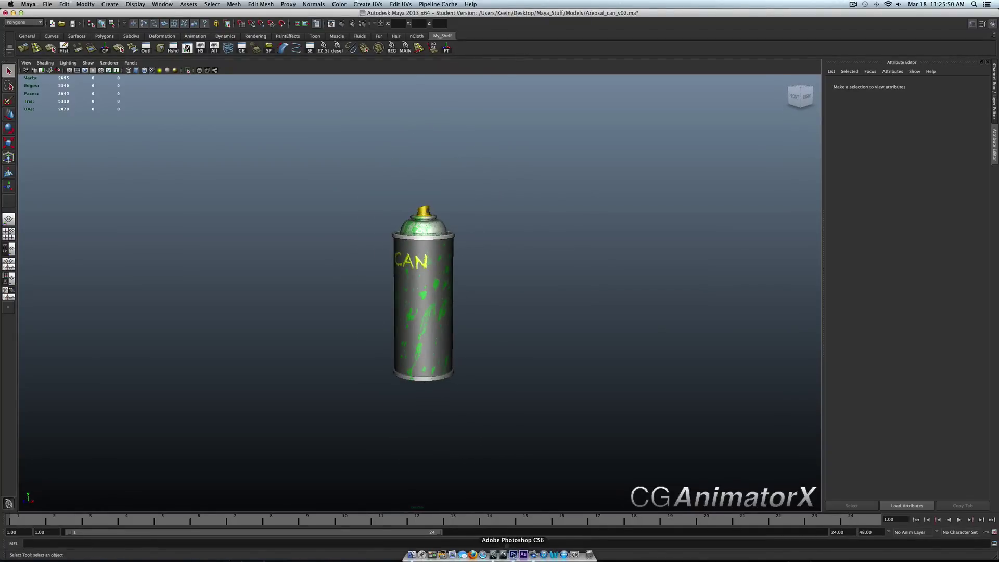
# Switch to Photoshop and move the SPRAY CAN lettering to the right side of the dark grey body area.
pyautogui.click(515, 555)
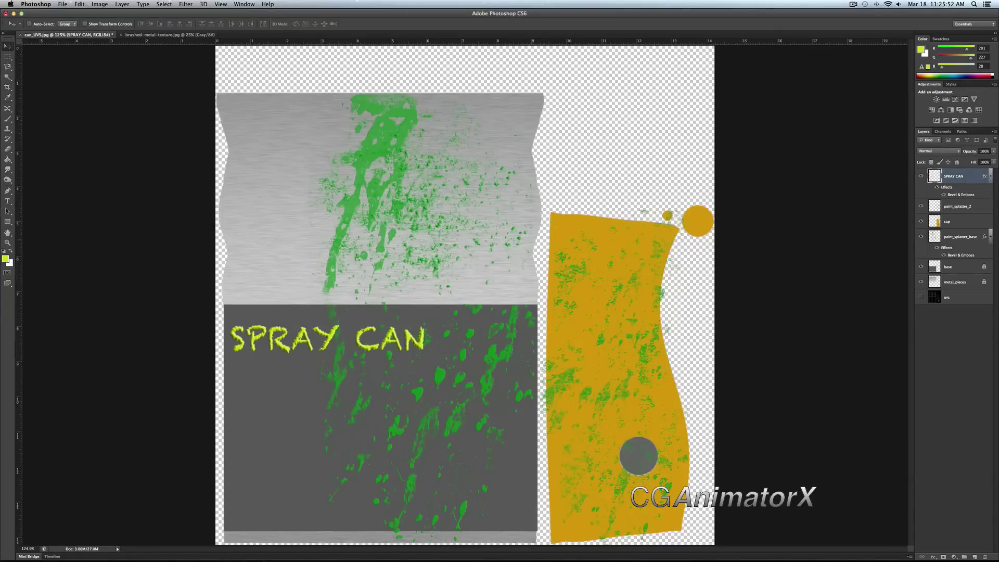
pyautogui.press('Right')
pyautogui.press('Right')
pyautogui.press('Right')
pyautogui.press('Right')
pyautogui.press('Right')
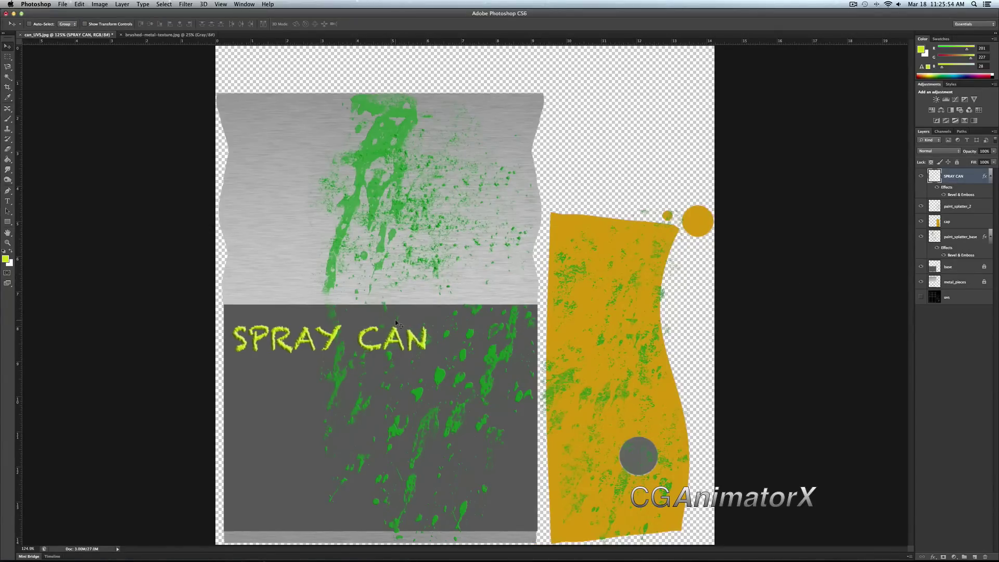
pyautogui.moveTo(390, 337)
pyautogui.mouseDown()
pyautogui.moveTo(518, 323)
pyautogui.moveTo(490, 339)
pyautogui.mouseUp()
# Scale the SPRAY CAN lettering down slightly and shift it a little back to the left.
pyautogui.hotkey('ctrl', 't')
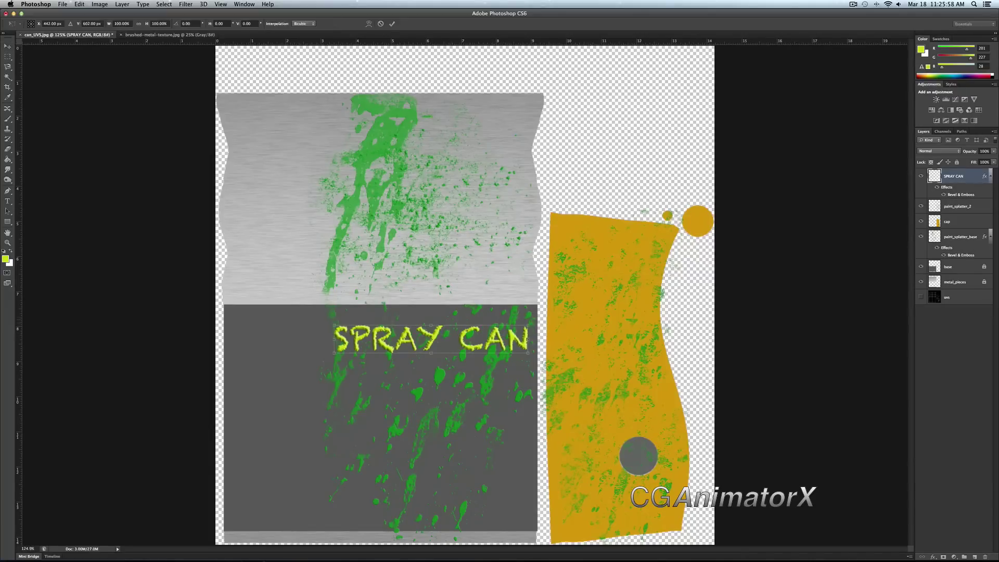
pyautogui.moveTo(334, 324); pyautogui.dragTo(358, 330)
pyautogui.press('Return')
pyautogui.moveTo(436, 329); pyautogui.dragTo(423, 324)
# Save the texture with the repositioned lettering as a JPEG copy, replacing diffuse.jpg on the Desktop.
pyautogui.click(62, 5)
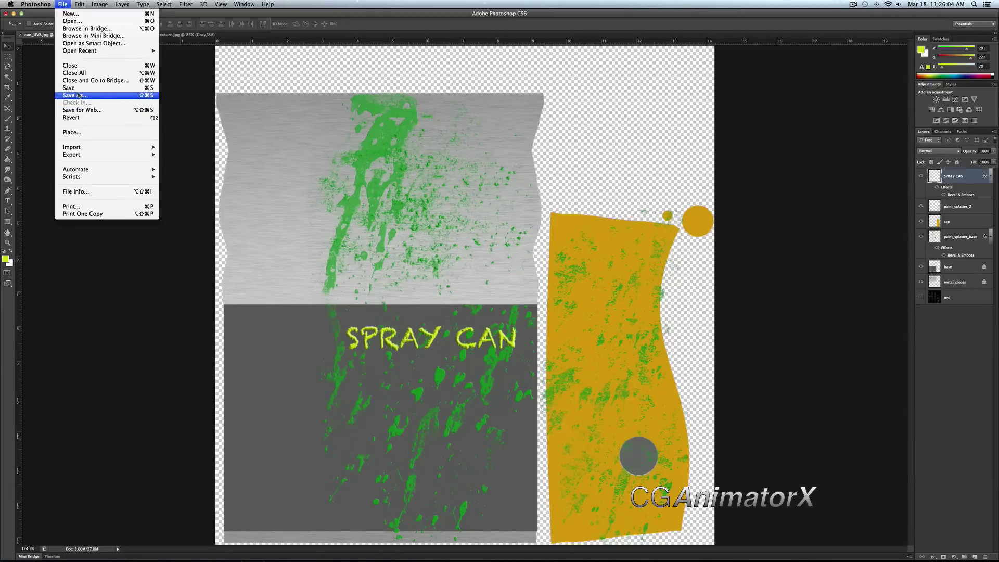
pyautogui.click(78, 98)
pyautogui.click(469, 177)
pyautogui.click(476, 235)
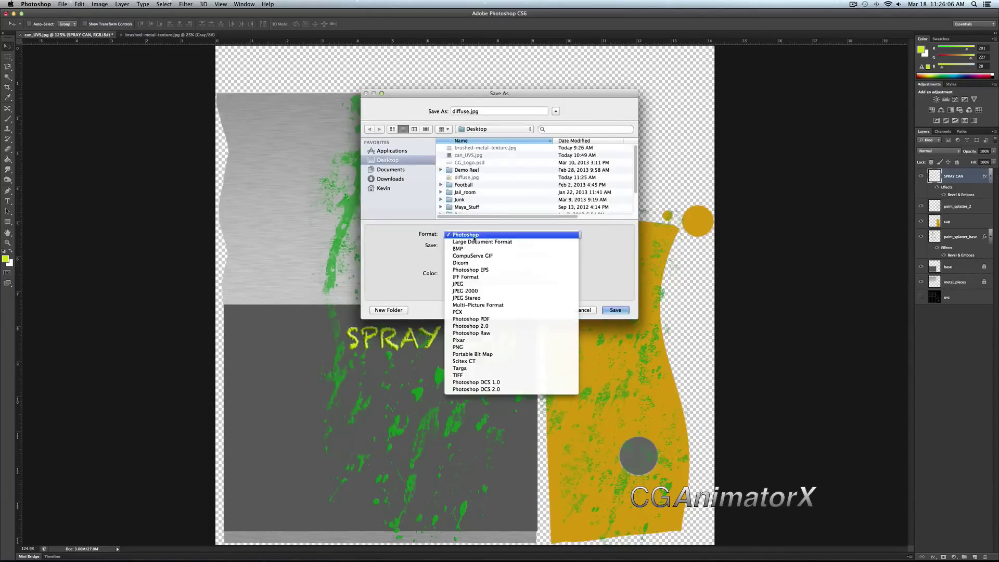
pyautogui.click(457, 283)
pyautogui.click(615, 310)
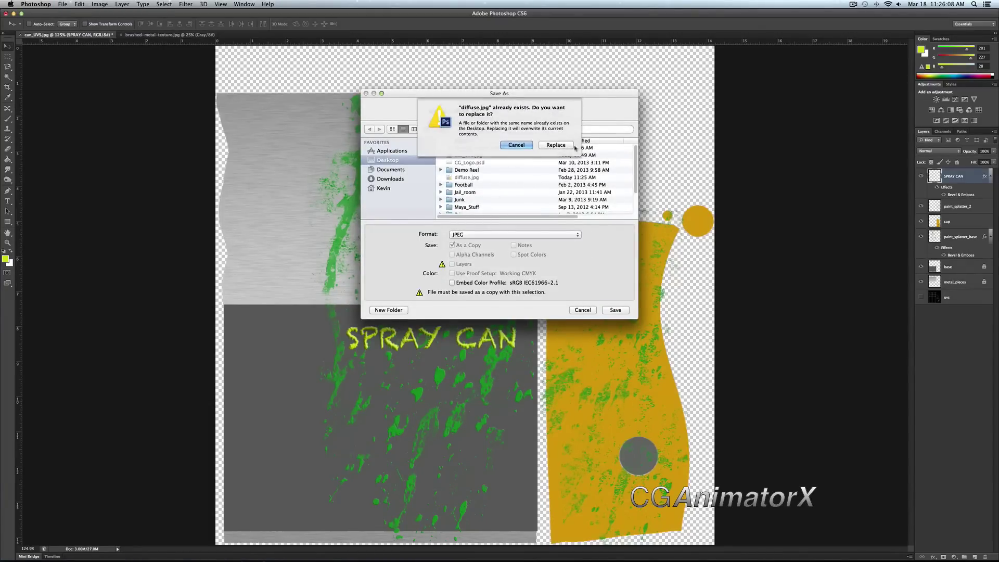
pyautogui.click(574, 150)
pyautogui.click(556, 229)
# Switch to Maya and reload the diffuse.jpg file texture on the can's material colour.
pyautogui.press('super+Tab')
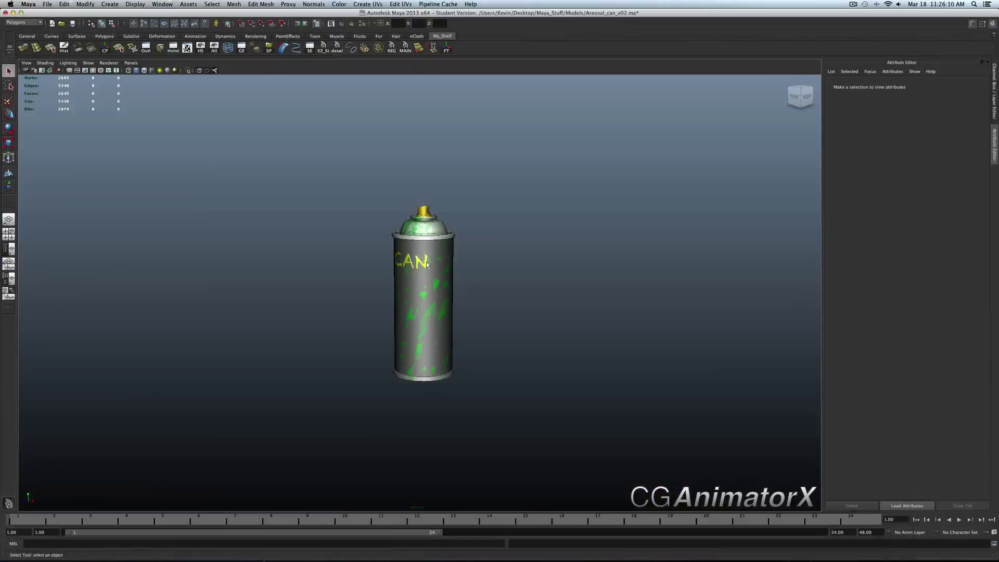
pyautogui.click(439, 271)
pyautogui.click(978, 176)
pyautogui.click(909, 207)
pyautogui.click(588, 226)
# Examine the SPRAY CAN lettering and green splatters on the can from several angles and distances.
pyautogui.scroll(3, 582, 227)
pyautogui.moveTo(582, 228)
pyautogui.keyDown('alt'); pyautogui.mouseDown()
pyautogui.moveTo(409, 230)
pyautogui.moveTo(438, 214)
pyautogui.moveTo(473, 227)
pyautogui.mouseUp(); pyautogui.keyUp('alt')
pyautogui.scroll(-5, 444, 221)
pyautogui.scroll(5, 464, 234)
pyautogui.scroll(-3, 465, 234)
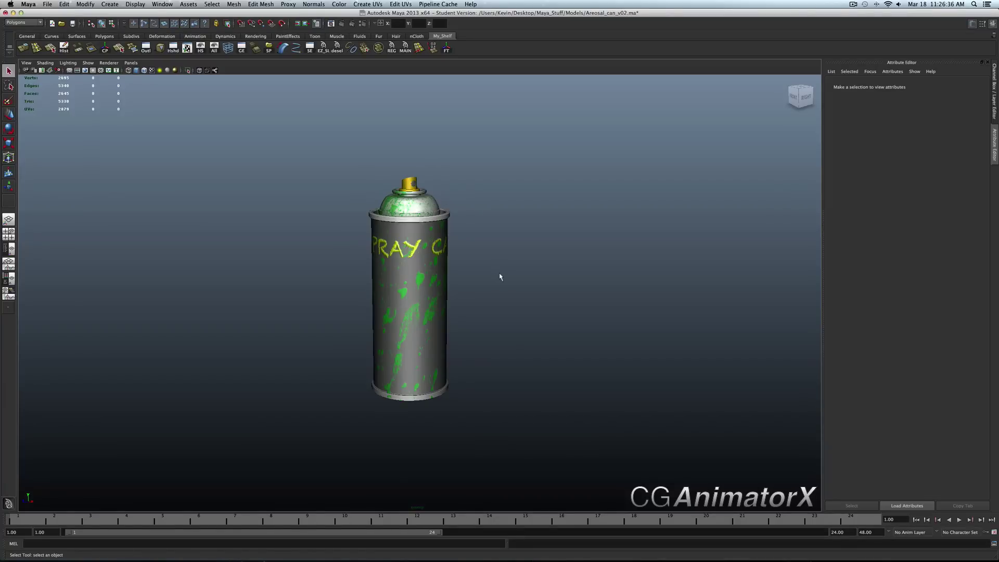
pyautogui.moveTo(489, 272)
pyautogui.keyDown('alt'); pyautogui.mouseDown()
pyautogui.moveTo(374, 272)
pyautogui.moveTo(453, 270)
pyautogui.moveTo(519, 241)
pyautogui.moveTo(509, 325)
pyautogui.moveTo(500, 285)
pyautogui.moveTo(509, 268)
pyautogui.moveTo(544, 265)
pyautogui.moveTo(455, 292)
pyautogui.moveTo(464, 287)
pyautogui.mouseUp(); pyautogui.keyUp('alt')
pyautogui.scroll(-3, 493, 281)
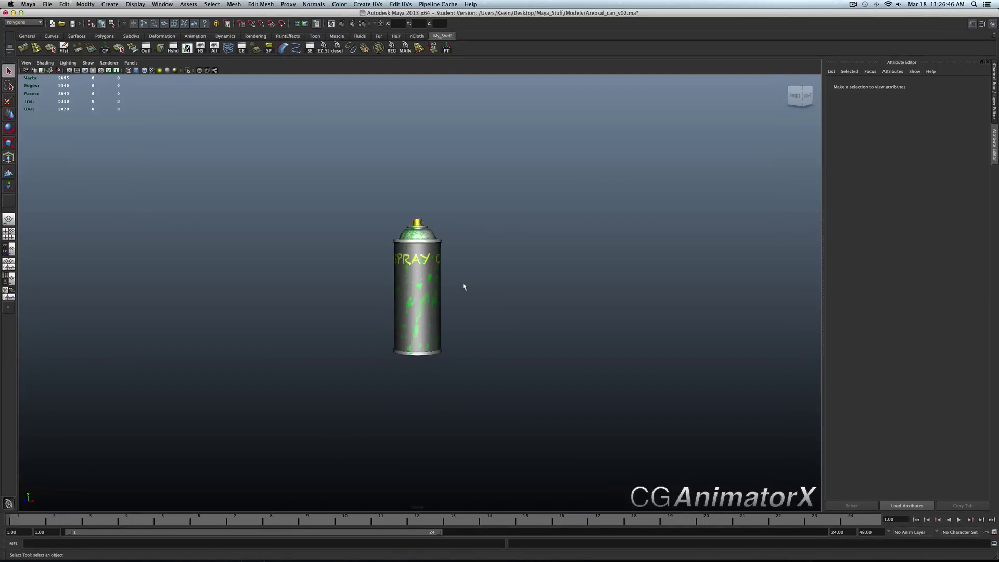
pyautogui.moveTo(464, 286)
pyautogui.keyDown('alt'); pyautogui.mouseDown()
pyautogui.moveTo(421, 295)
pyautogui.moveTo(455, 286)
pyautogui.moveTo(439, 287)
pyautogui.mouseUp(); pyautogui.keyUp('alt')
pyautogui.scroll(5, 435, 287)
pyautogui.scroll(-4, 456, 287)
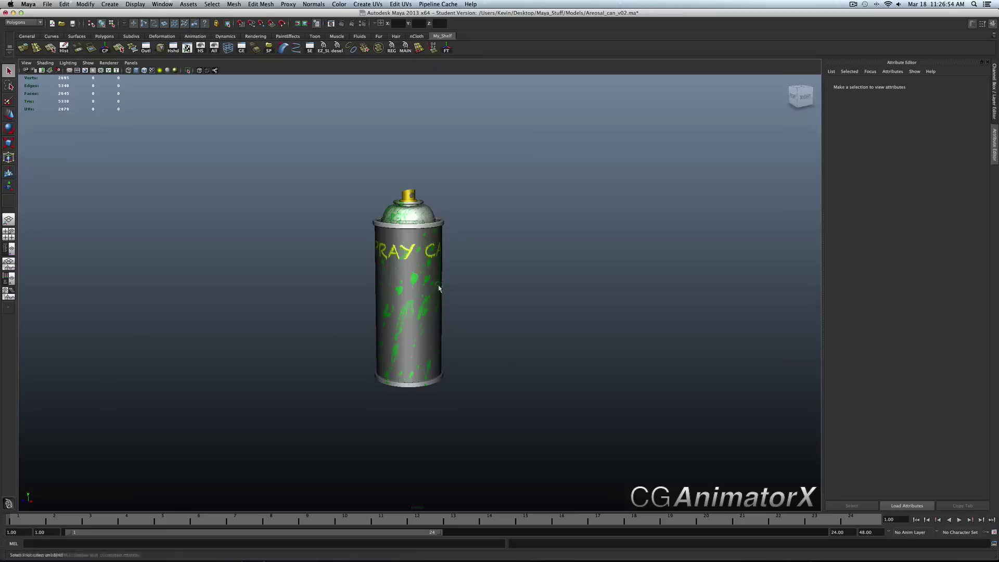